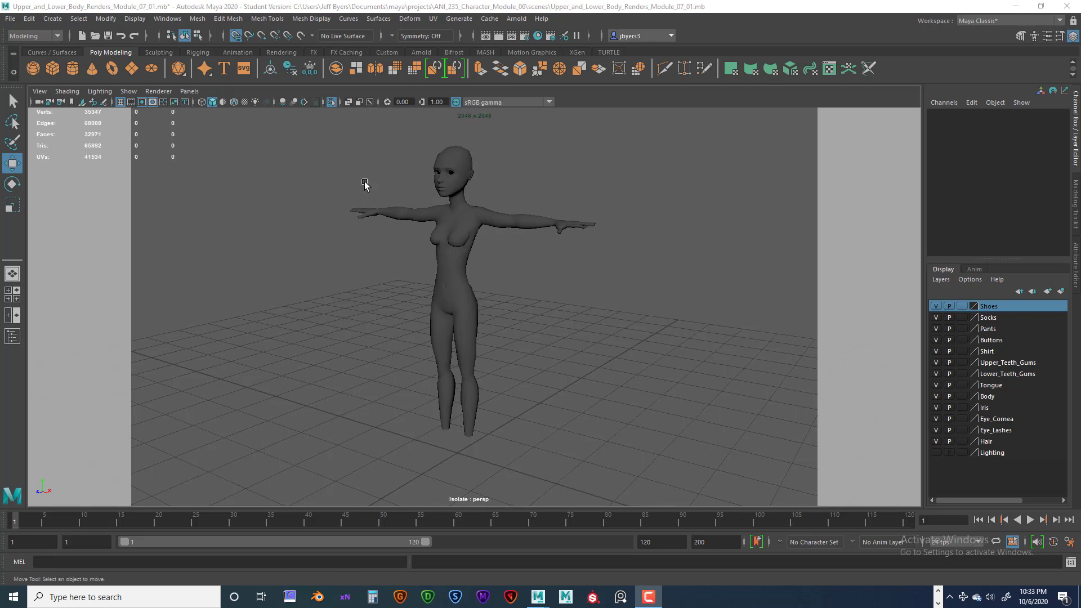
Select the isolated body mesh and examine its wireframe across the head, torso and arms.
left_click(12, 101)
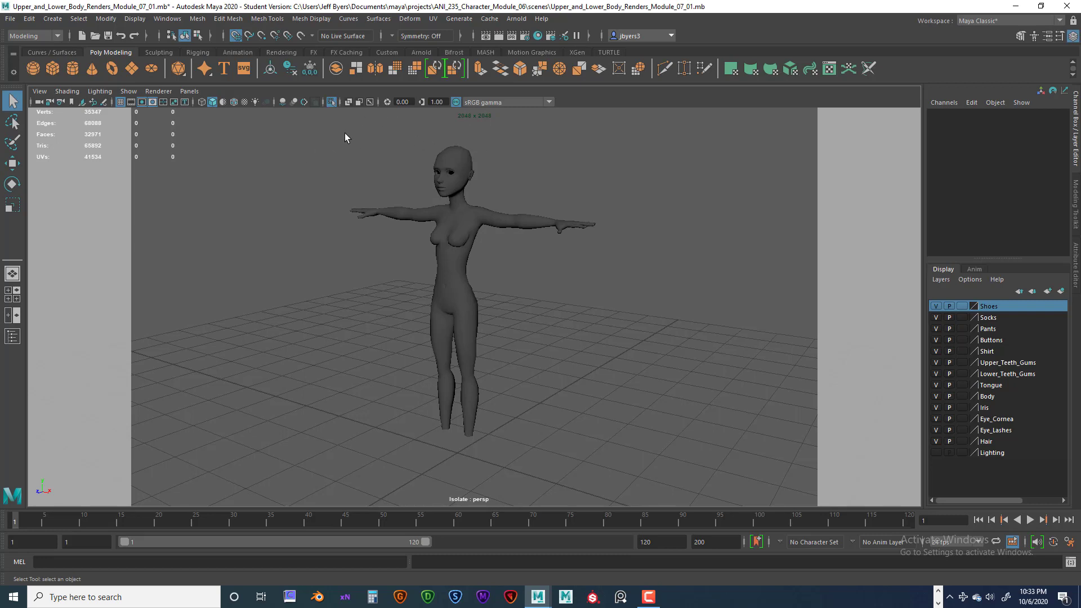
left_click(478, 210)
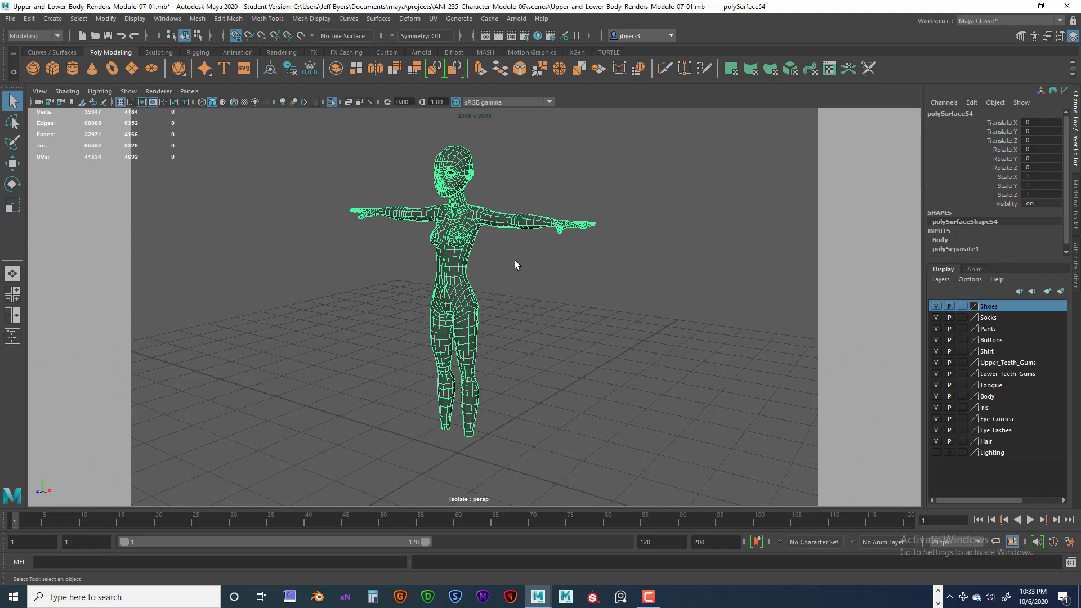
left_click_drag(515, 260, 551, 244, "alt")
scroll(502, 255, "up", 3)
scroll(535, 244, "up", 3)
middle_click_drag(516, 236, 502, 290, "alt")
left_click_drag(502, 290, 512, 262, "alt")
scroll(535, 256, "down", 3)
middle_click_drag(551, 254, 553, 270, "alt")
left_click_drag(553, 270, 512, 295, "alt")
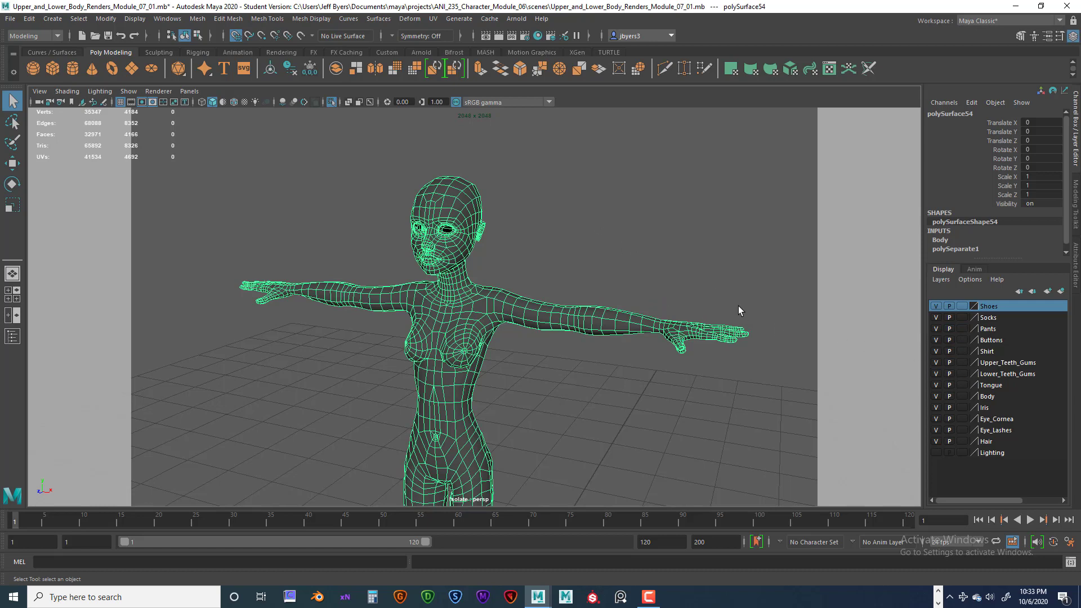
Turn off isolation to show the clothes and hair, and examine the body mesh at the shirt's collar and sleeve openings.
key("ctrl+1")
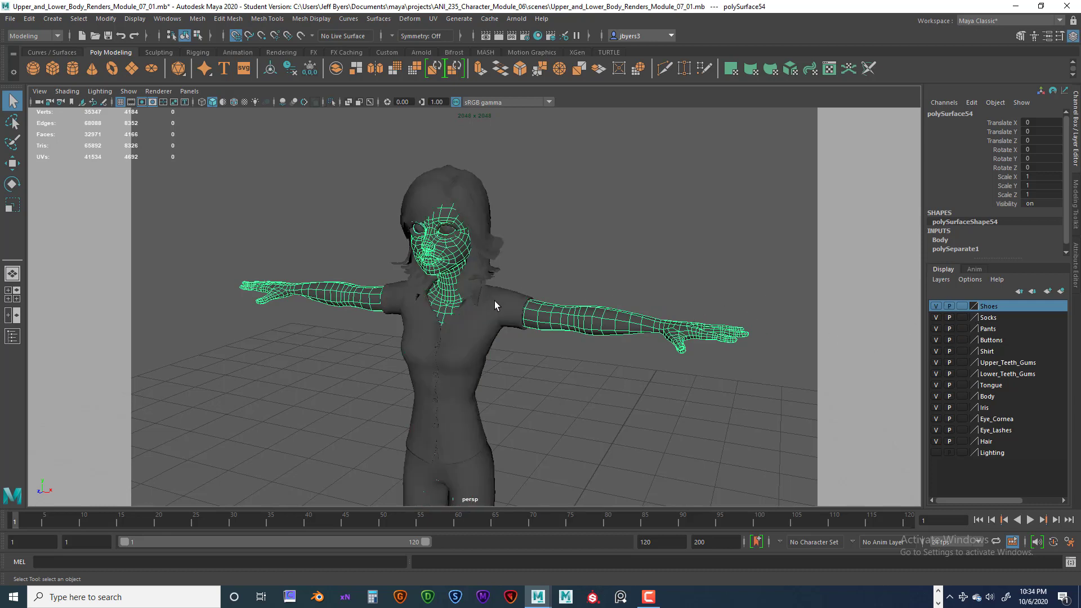
scroll(510, 325, "up", 3)
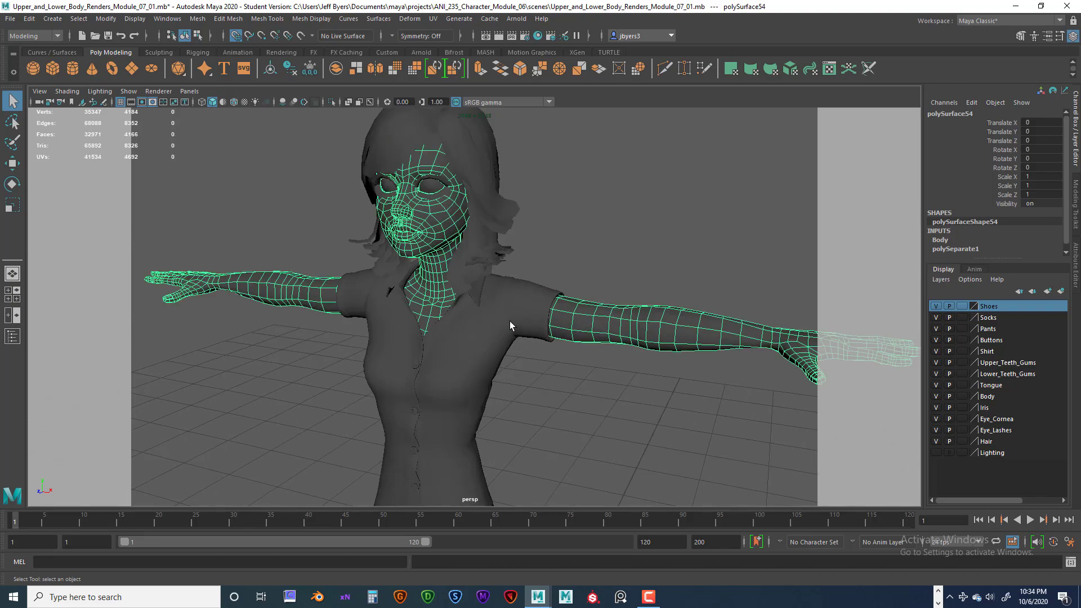
left_click_drag(512, 323, 491, 319, "alt")
scroll(505, 317, "up", 4)
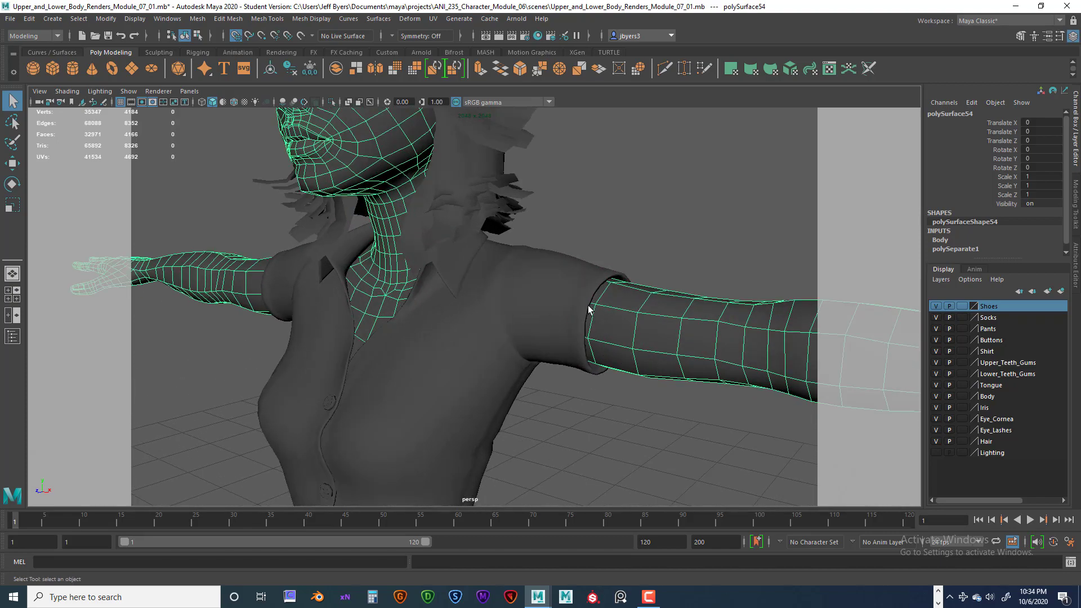
left_click_drag(589, 308, 623, 304, "alt")
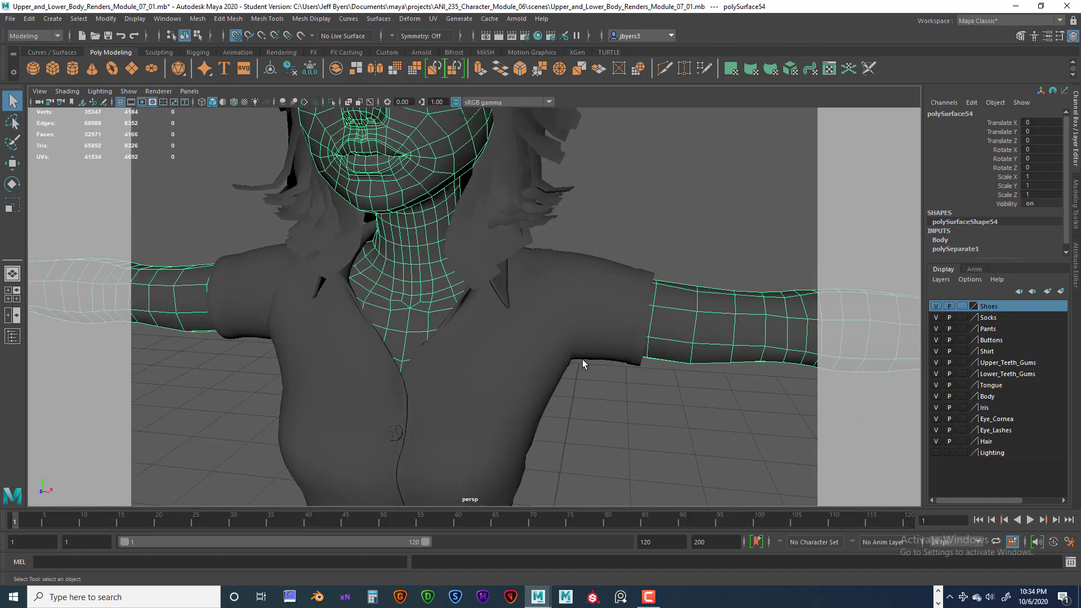
left_click_drag(571, 275, 593, 308, "alt")
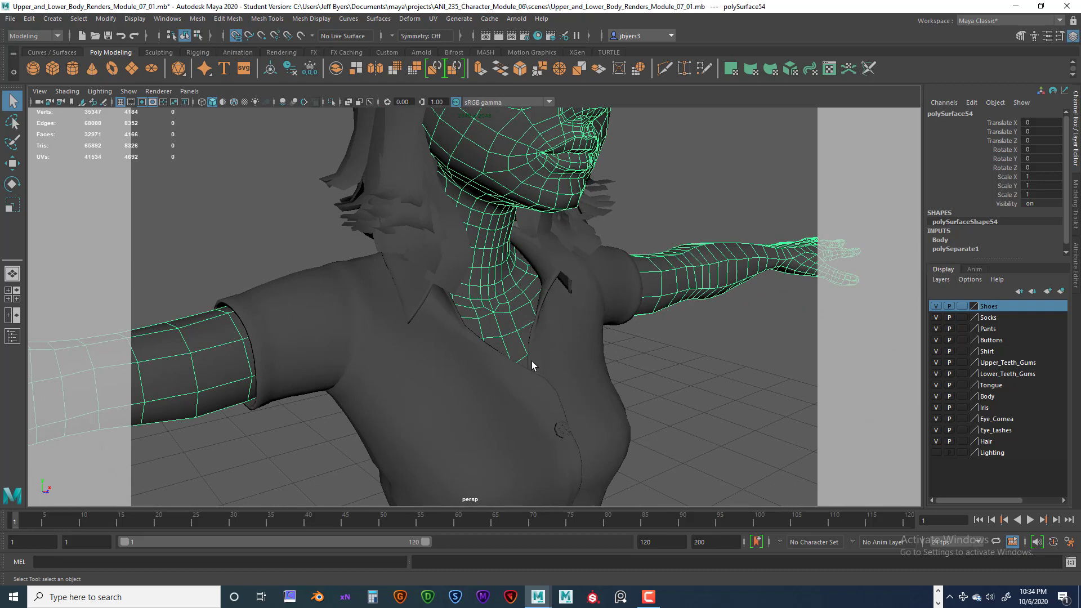
left_click_drag(567, 375, 519, 374, "alt")
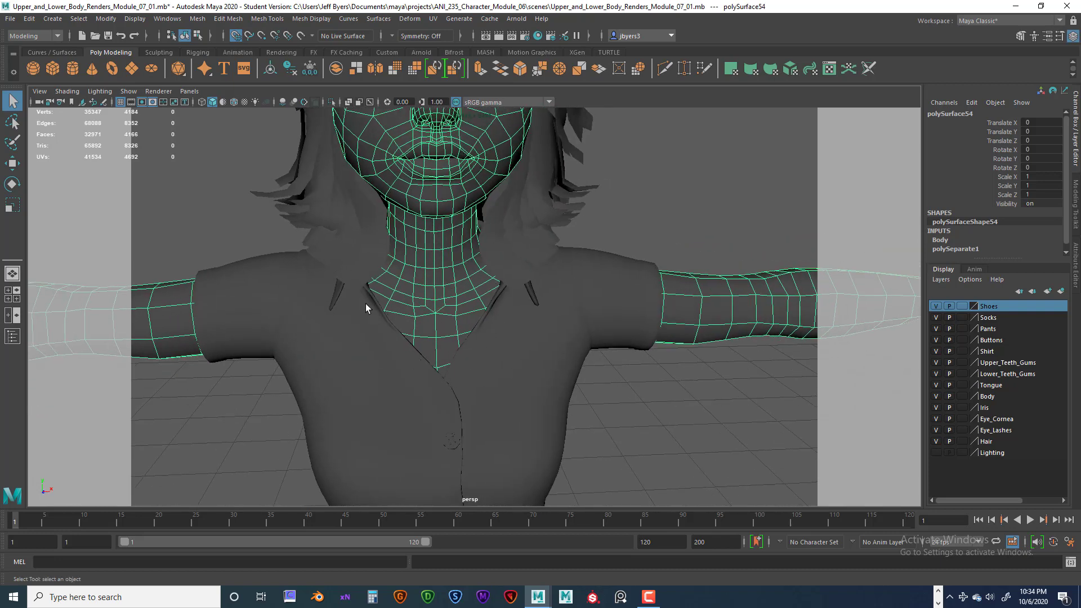
left_click_drag(366, 303, 374, 225, "alt")
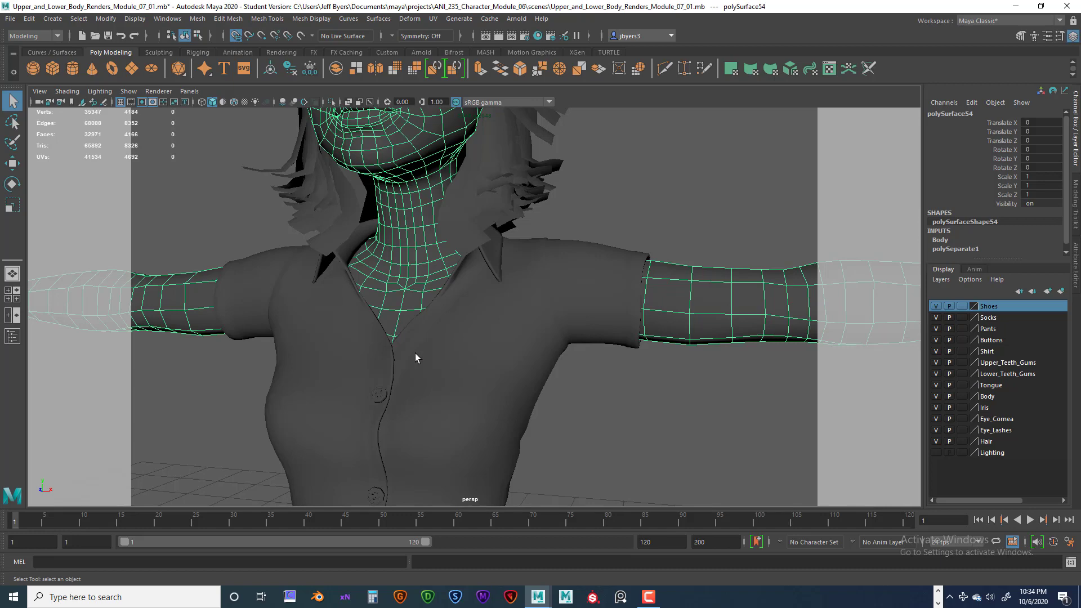
left_click_drag(416, 354, 510, 280, "alt")
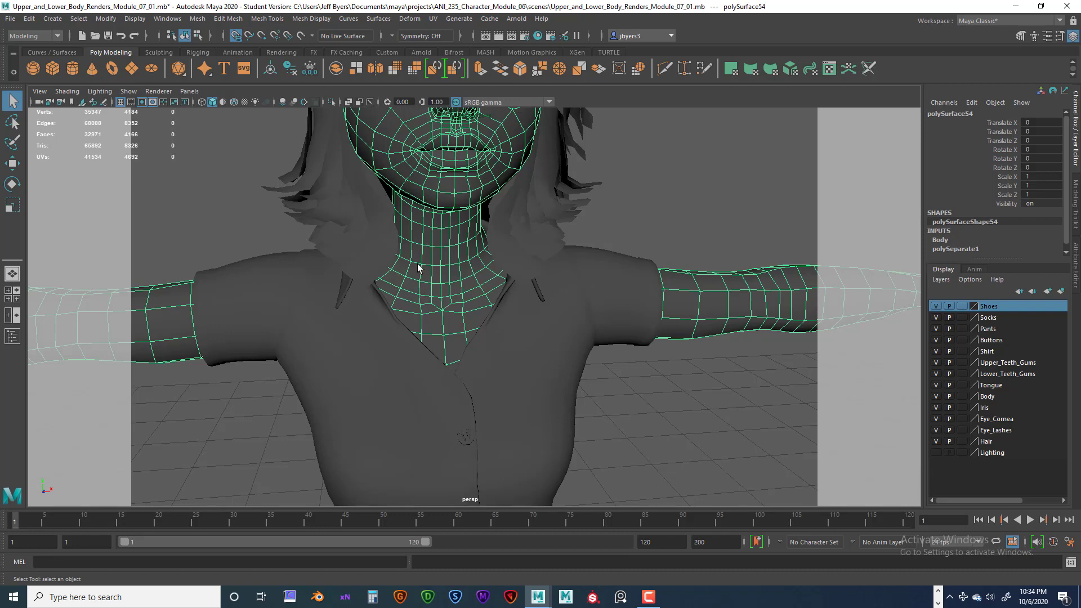
left_click_drag(530, 315, 422, 369, "alt")
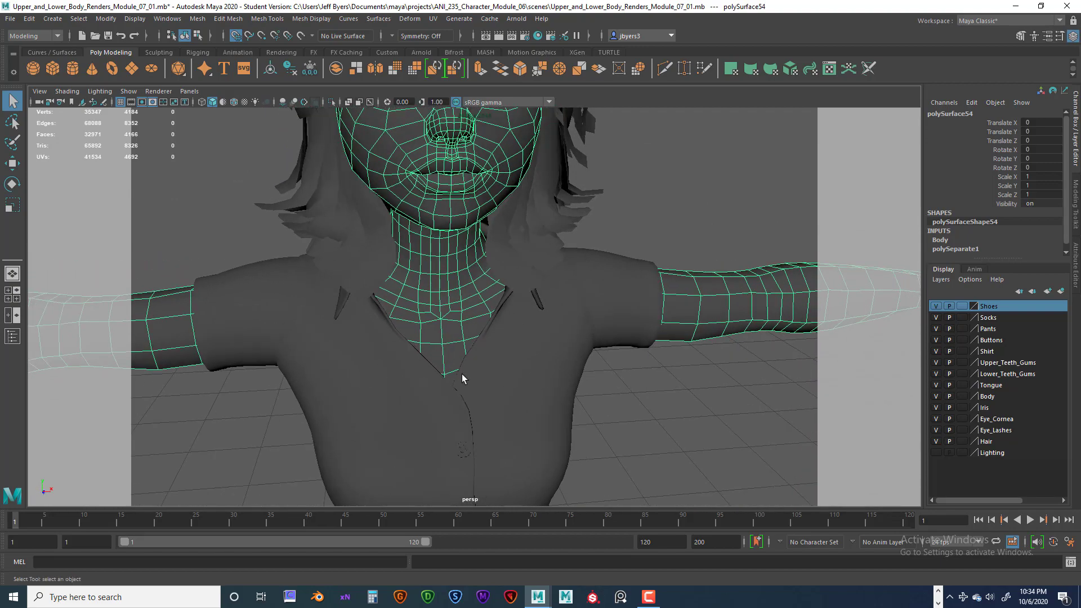
left_click_drag(515, 360, 530, 254, "alt")
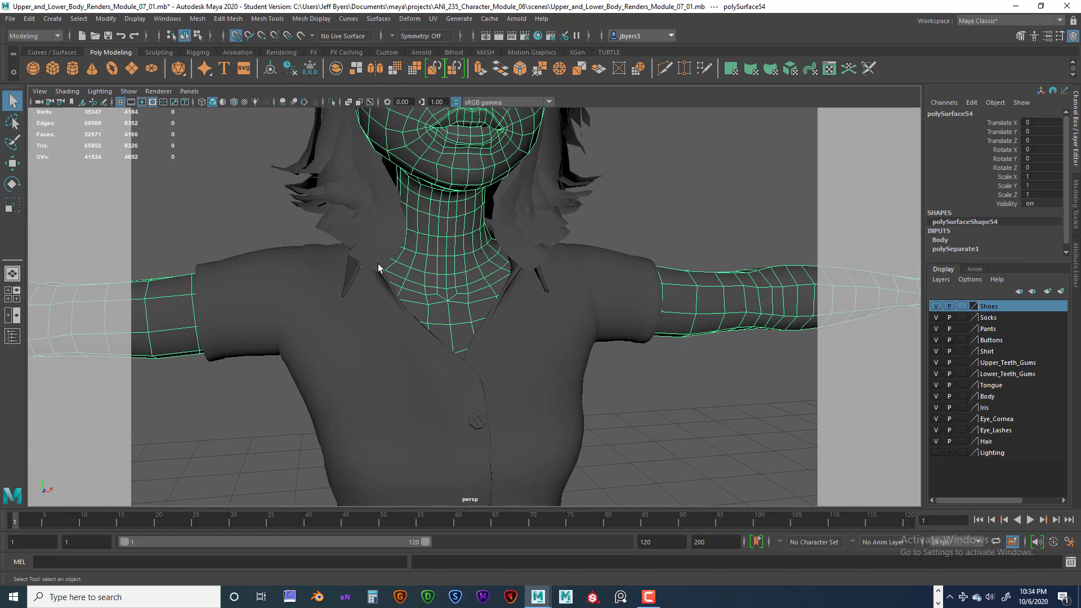
left_click_drag(467, 304, 420, 296, "alt")
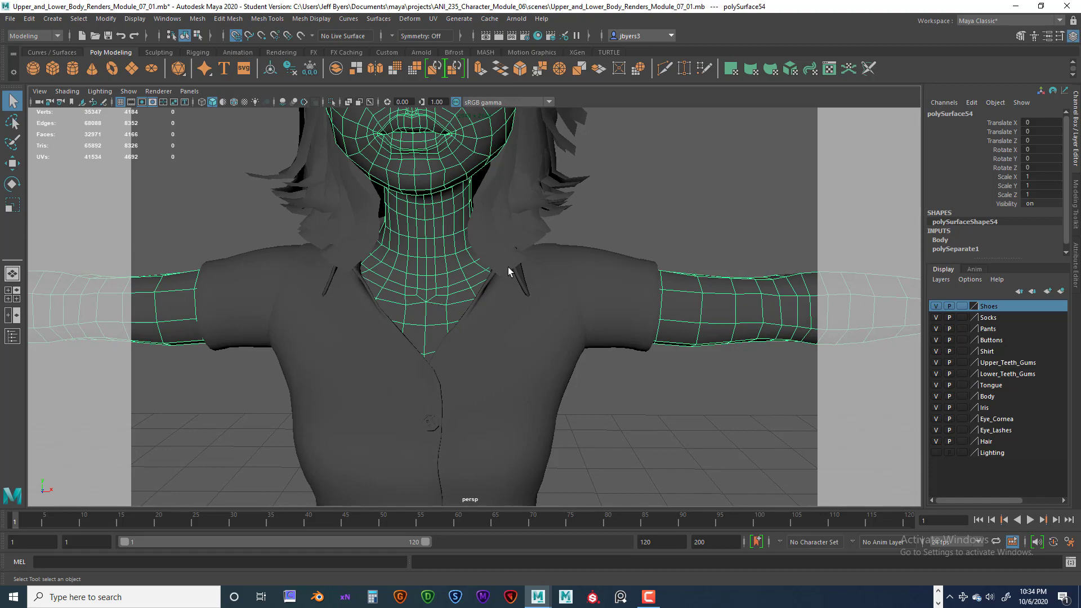
left_click_drag(515, 329, 481, 301, "alt")
Examine the neck and jaw of the body mesh where the hair and shirt collar cover it.
scroll(482, 303, "down", 5)
middle_click_drag(490, 304, 485, 263, "alt")
left_click_drag(485, 263, 507, 292, "alt")
middle_click_drag(506, 293, 498, 340, "alt")
scroll(497, 339, "up", 8)
left_click_drag(511, 261, 500, 239, "alt")
middle_click_drag(499, 240, 520, 373, "alt")
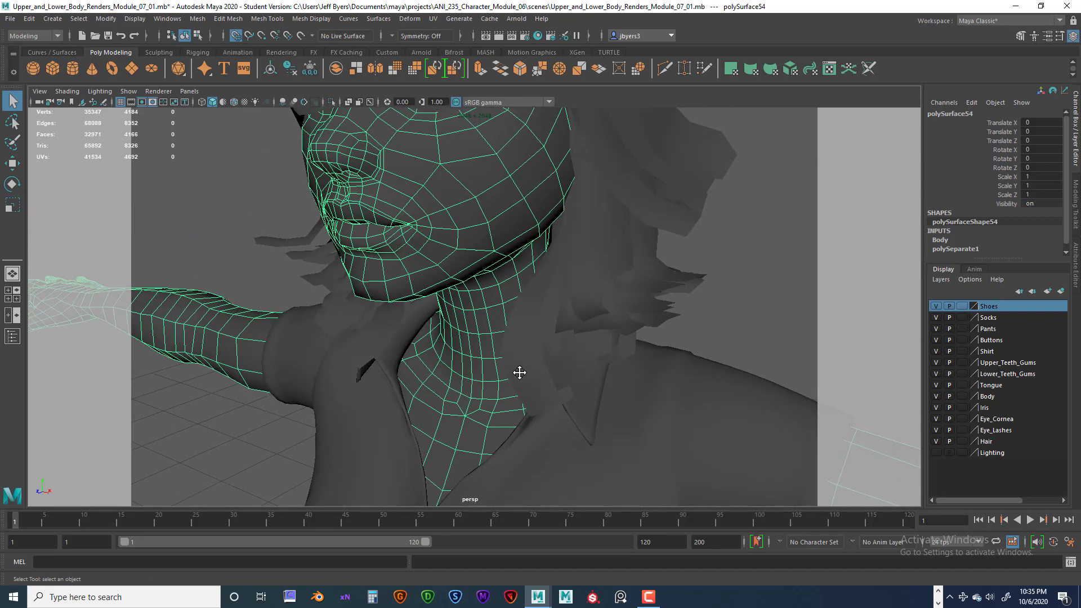
left_click_drag(519, 373, 520, 366, "alt")
left_click_drag(475, 285, 547, 283, "alt")
scroll(553, 246, "down", 8)
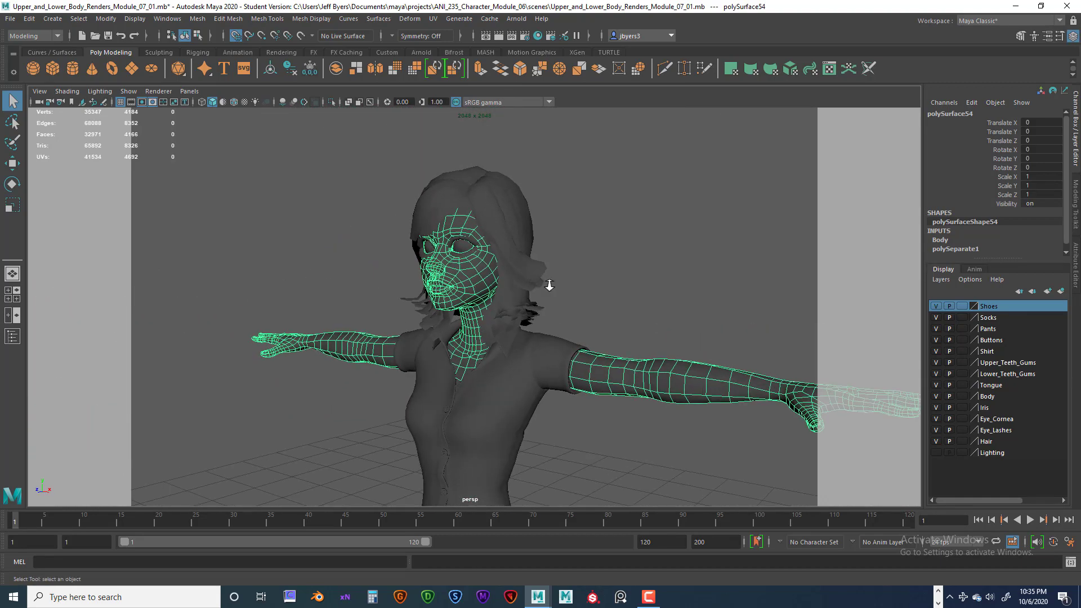
scroll(549, 283, "up", 3)
left_click_drag(678, 307, 577, 294, "alt")
scroll(453, 276, "up", 3)
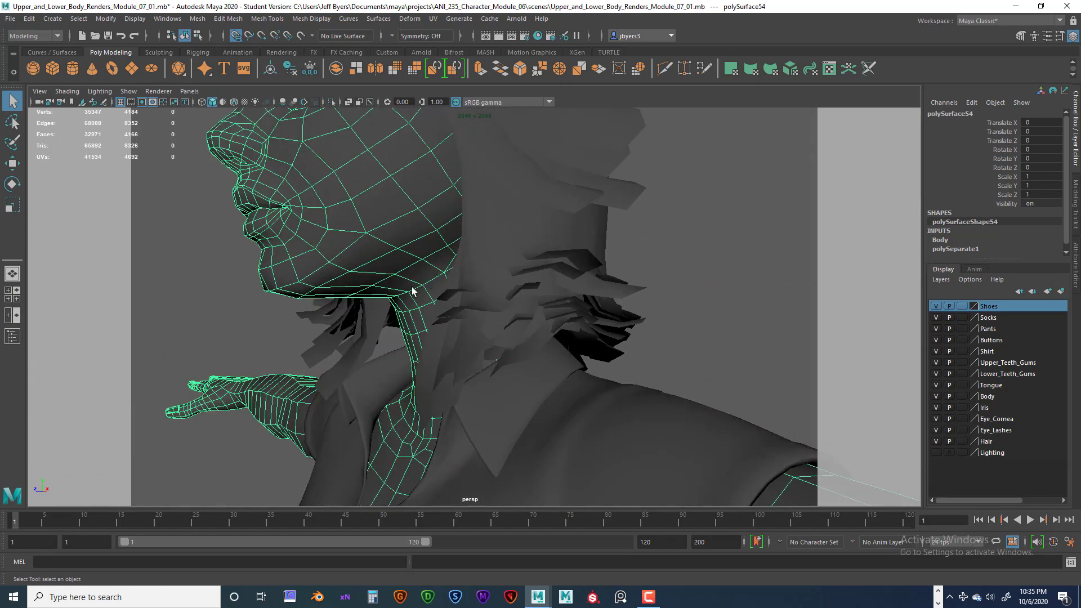
left_click_drag(413, 291, 526, 277, "alt")
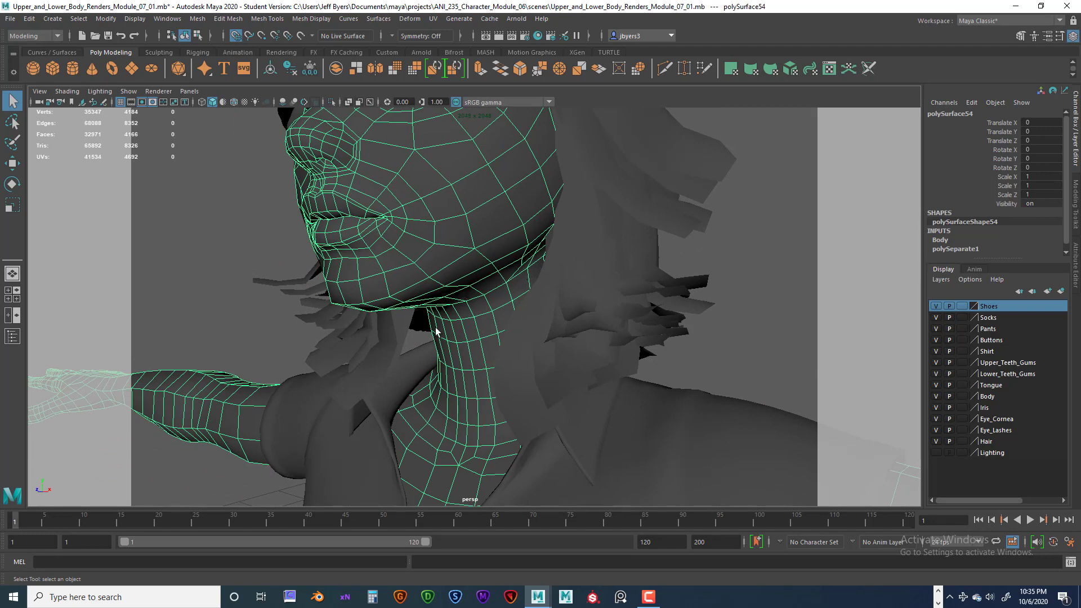
scroll(437, 331, "down", 6)
left_click_drag(488, 342, 487, 284, "alt")
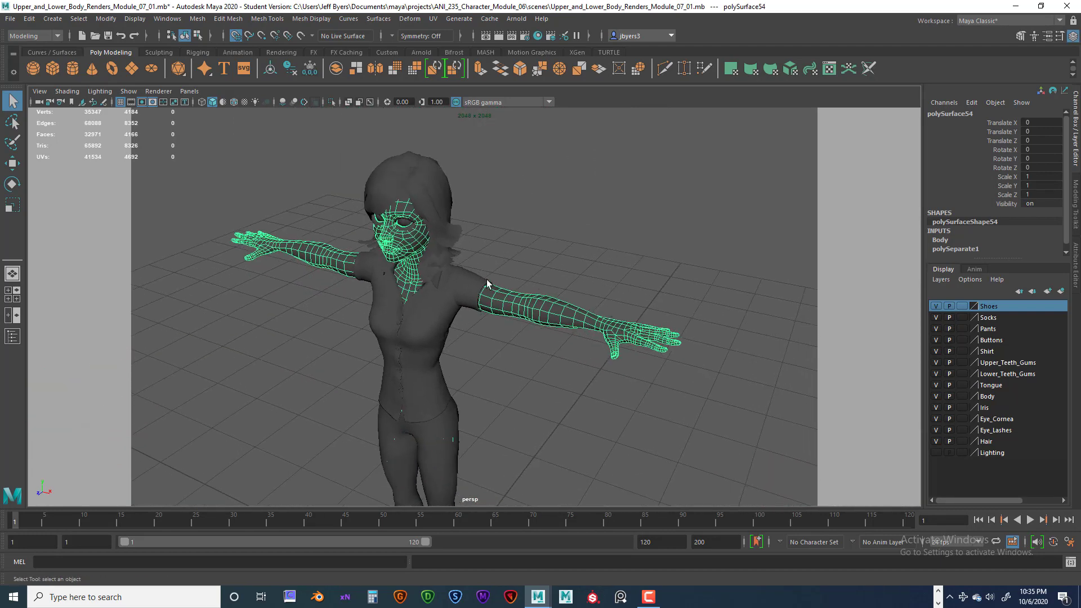
Examine the shirt's torso and its hem over the pants from the front and side.
scroll(506, 302, "up", 4)
middle_click_drag(506, 302, 543, 200, "alt")
scroll(529, 243, "down", 5)
middle_click_drag(515, 244, 559, 211, "alt")
scroll(508, 241, "down", 2)
scroll(473, 332, "up", 5)
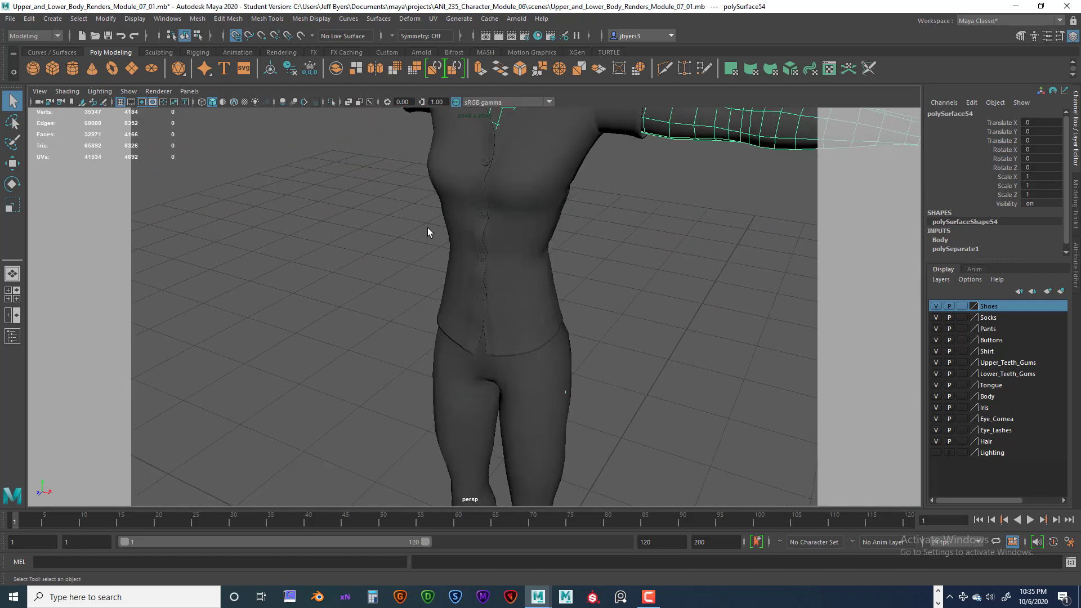
left_click_drag(539, 234, 433, 261, "alt")
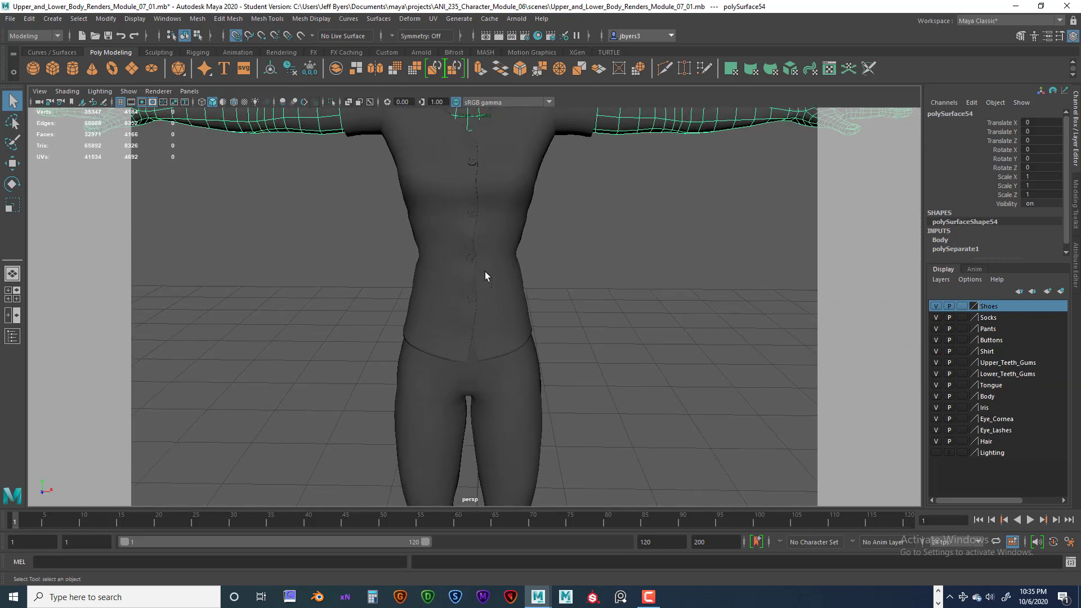
left_click_drag(568, 276, 492, 295, "alt")
Select the pants together with the body mesh and isolate the two in the viewport.
left_click(580, 299)
left_click_drag(579, 299, 639, 293, "alt")
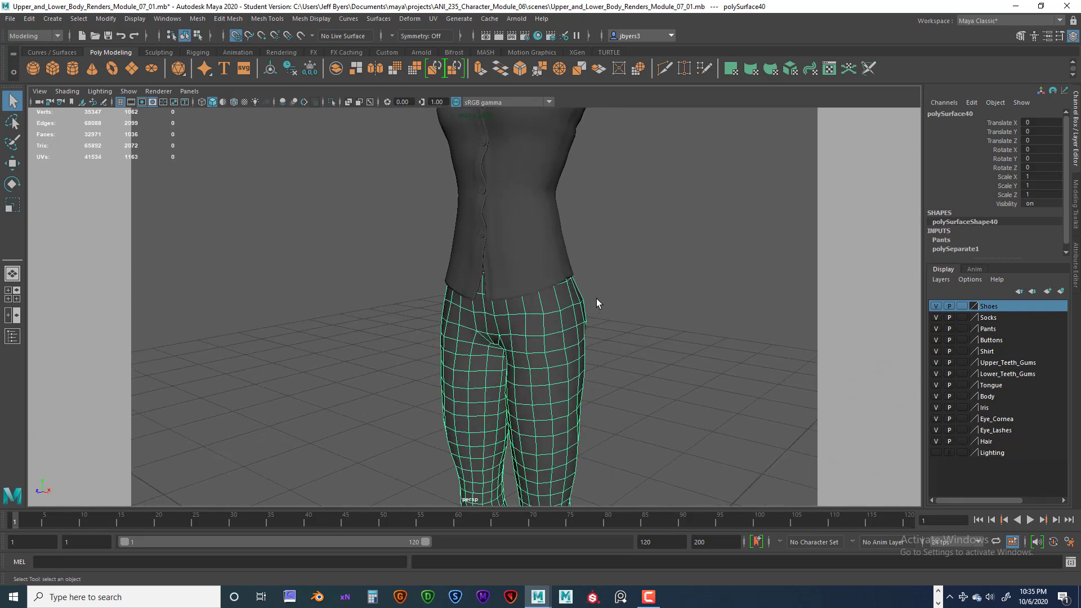
middle_click_drag(584, 306, 552, 333, "alt")
scroll(552, 333, "down", 4)
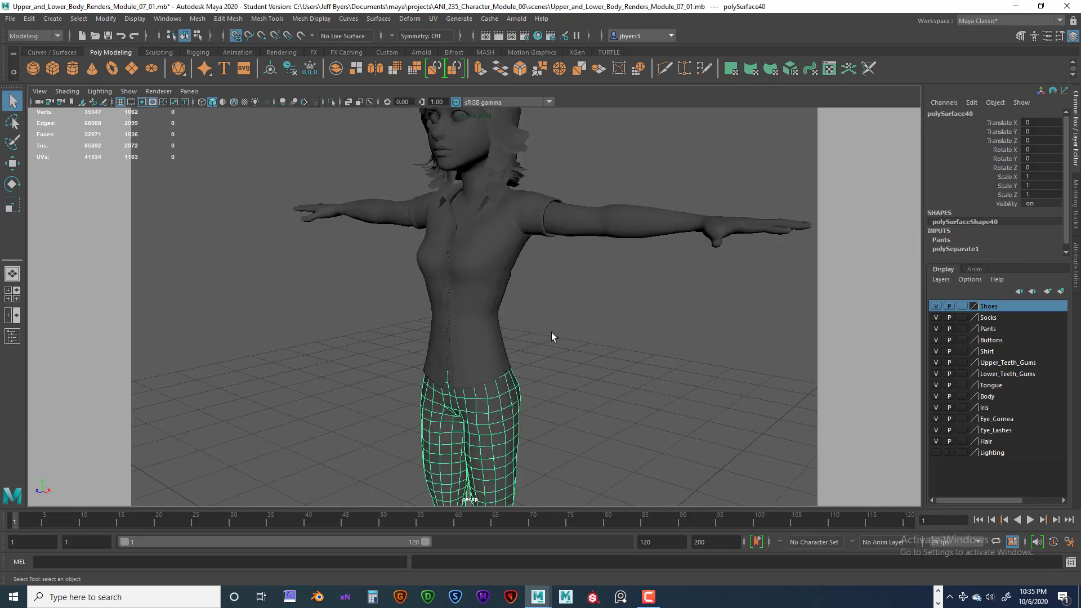
left_click(601, 227, "shift")
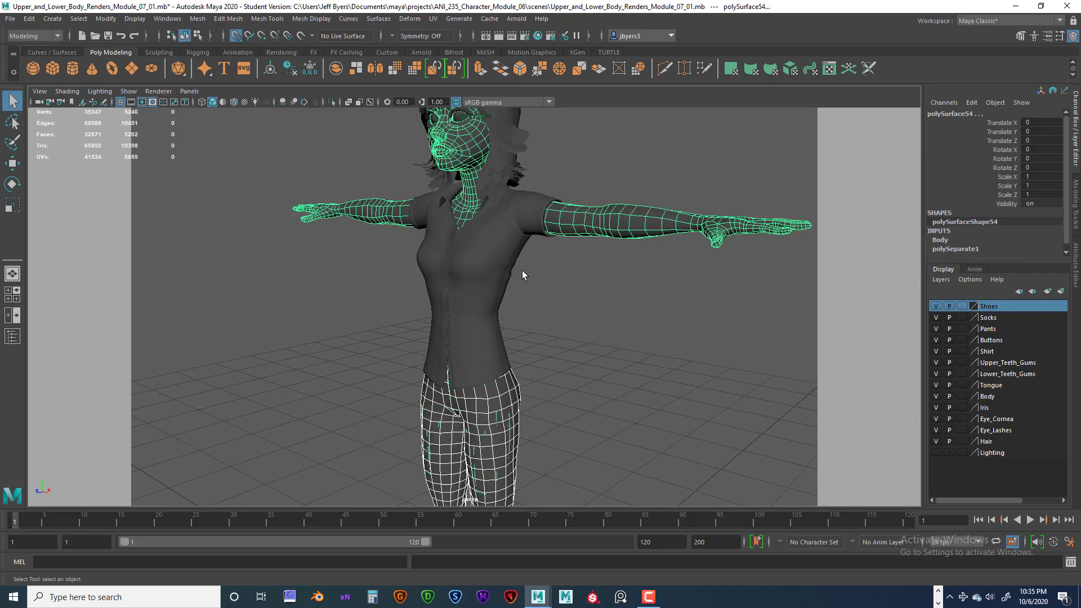
key("ctrl+1")
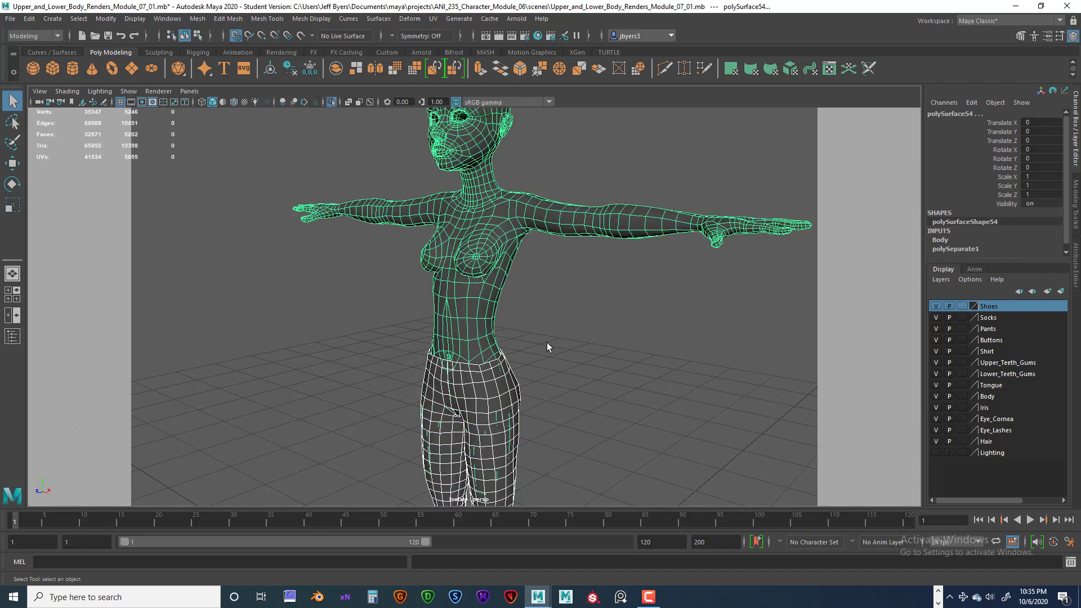
Examine where the pants' waistband overlaps the body mesh at the hips, and check both meshes at full length.
scroll(549, 344, "up", 5)
middle_click_drag(549, 344, 563, 251, "alt")
scroll(553, 292, "up", 1)
left_click_drag(552, 288, 532, 311, "alt")
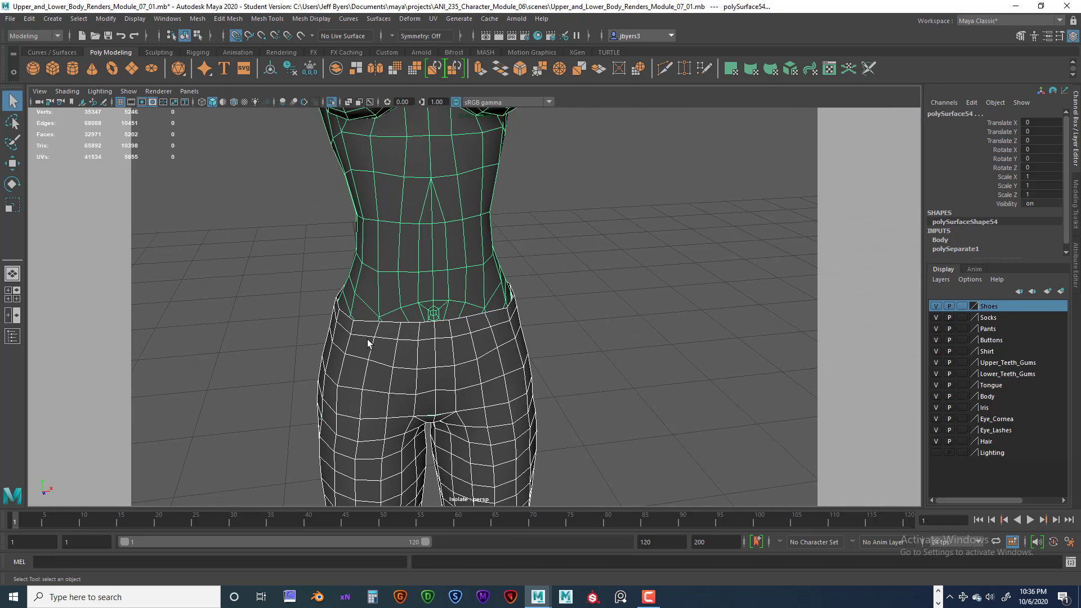
left_click_drag(369, 341, 493, 294, "alt")
key("f")
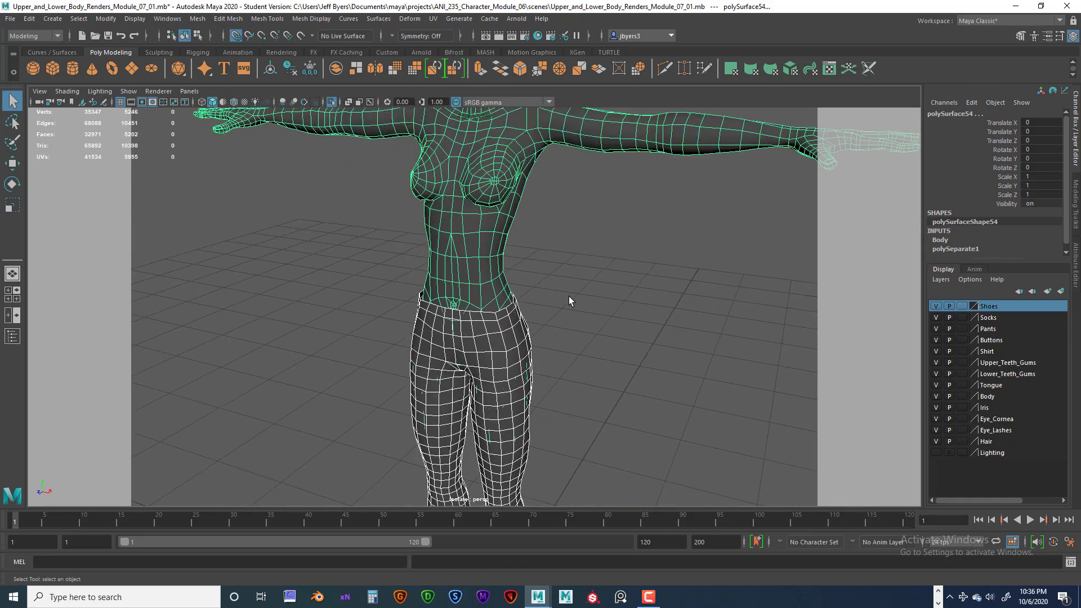
left_click_drag(579, 292, 566, 294, "alt")
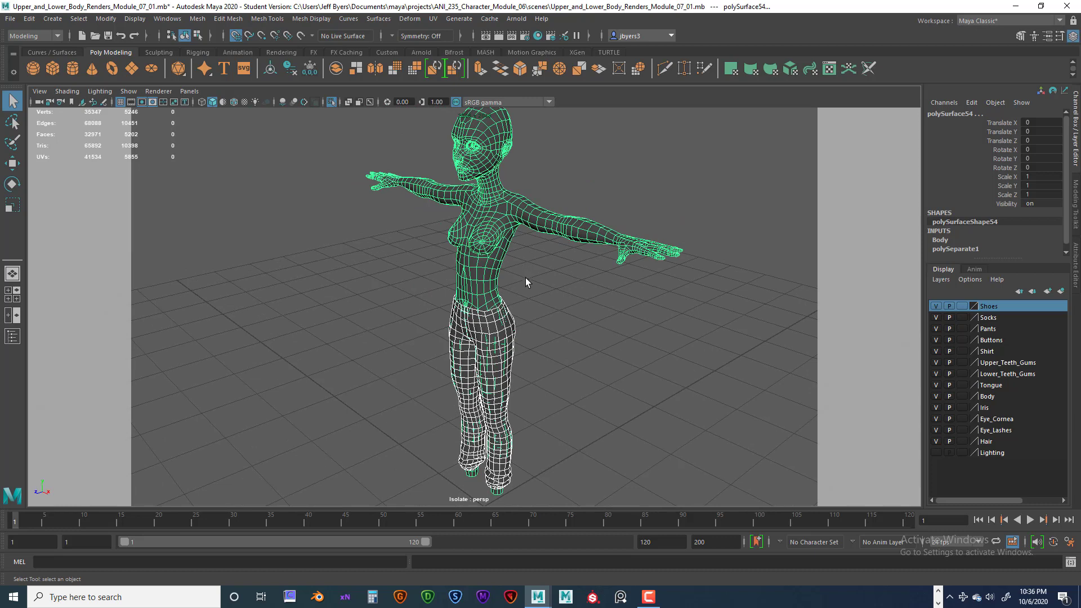
Turn off isolation, select only the body mesh, and examine which skin areas the clothing leaves exposed.
key("ctrl+1")
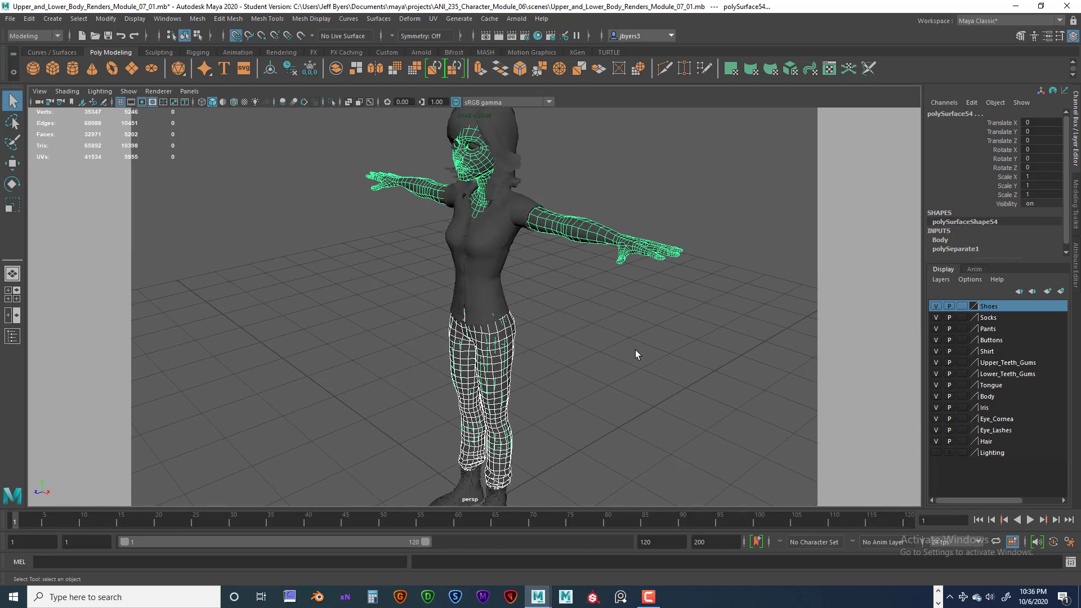
left_click(557, 215)
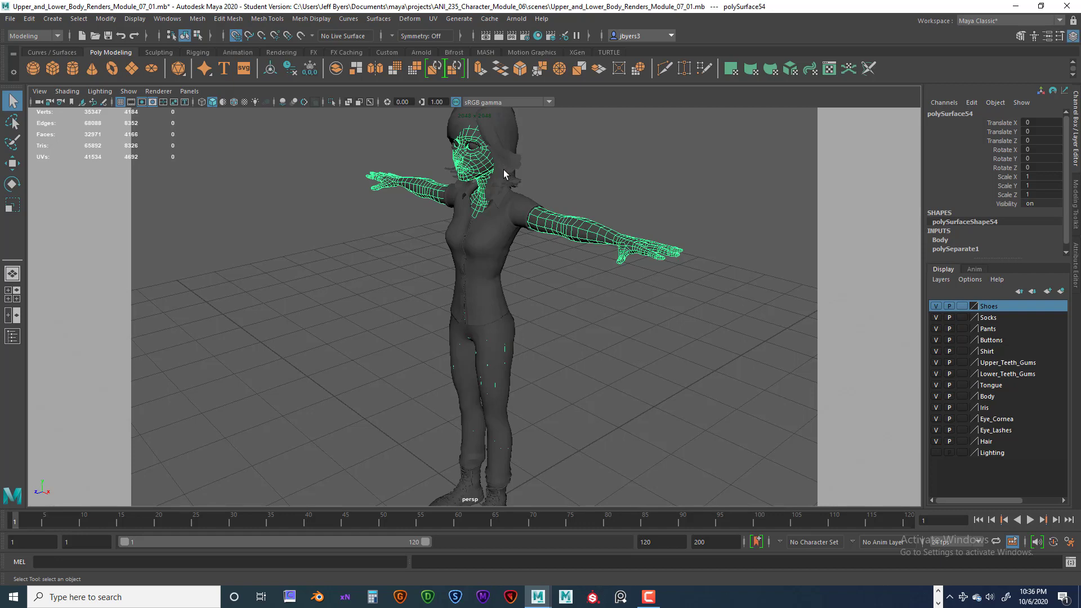
right_click_drag(480, 252, 514, 234, "alt")
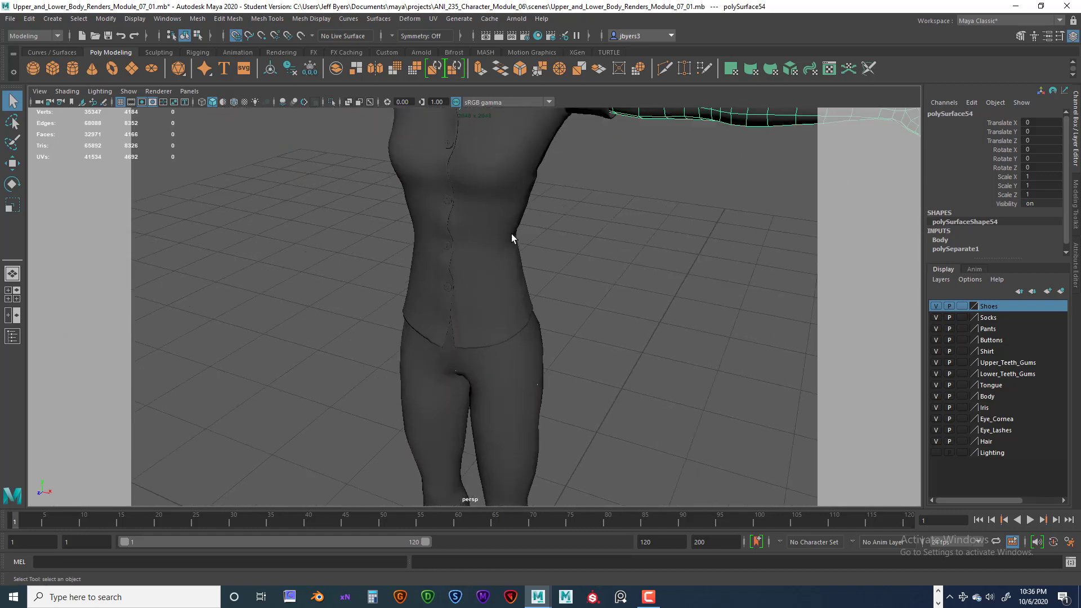
left_click_drag(514, 234, 494, 338, "alt")
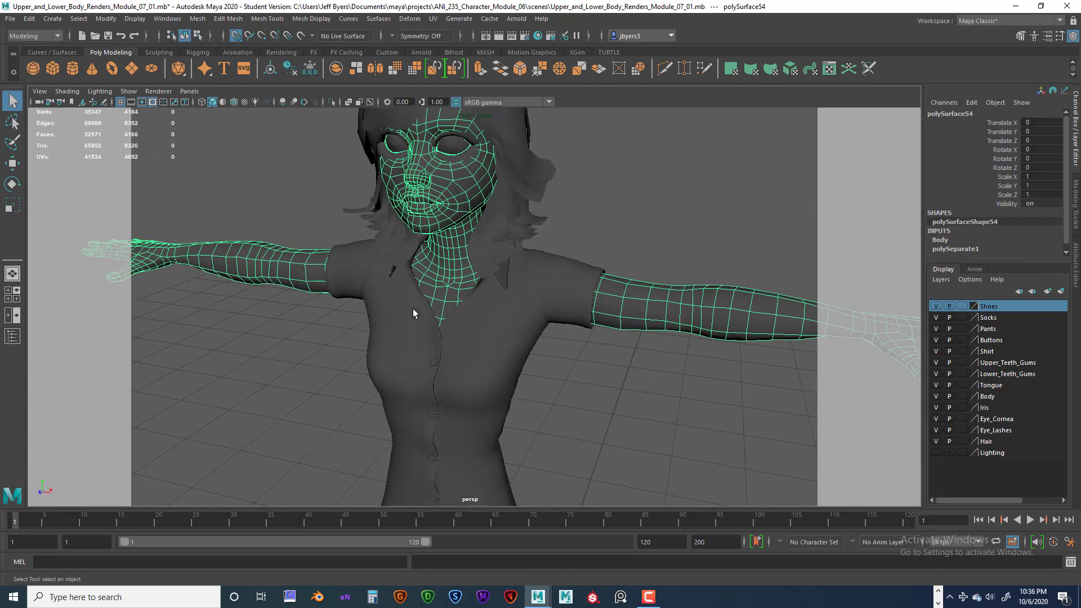
left_click_drag(475, 302, 495, 244, "alt")
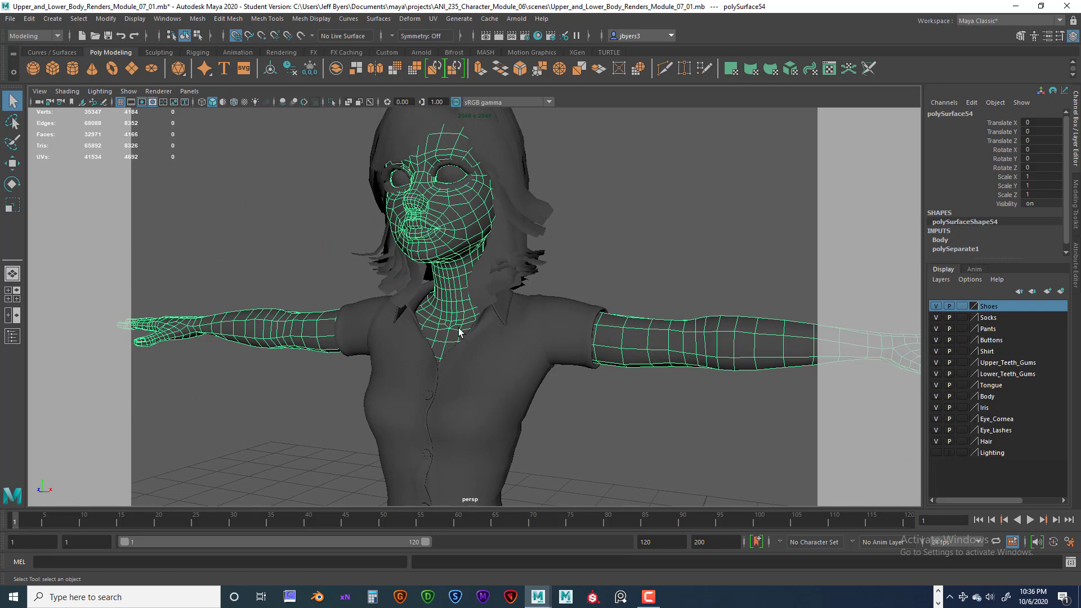
left_click_drag(526, 309, 476, 371, "alt")
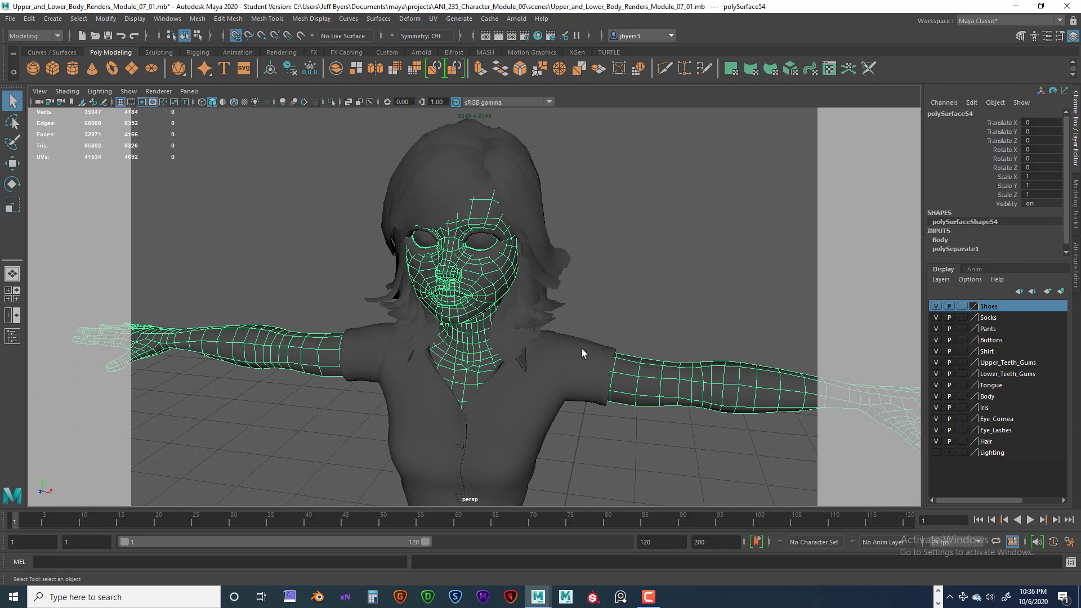
right_click_drag(582, 349, 527, 266, "alt")
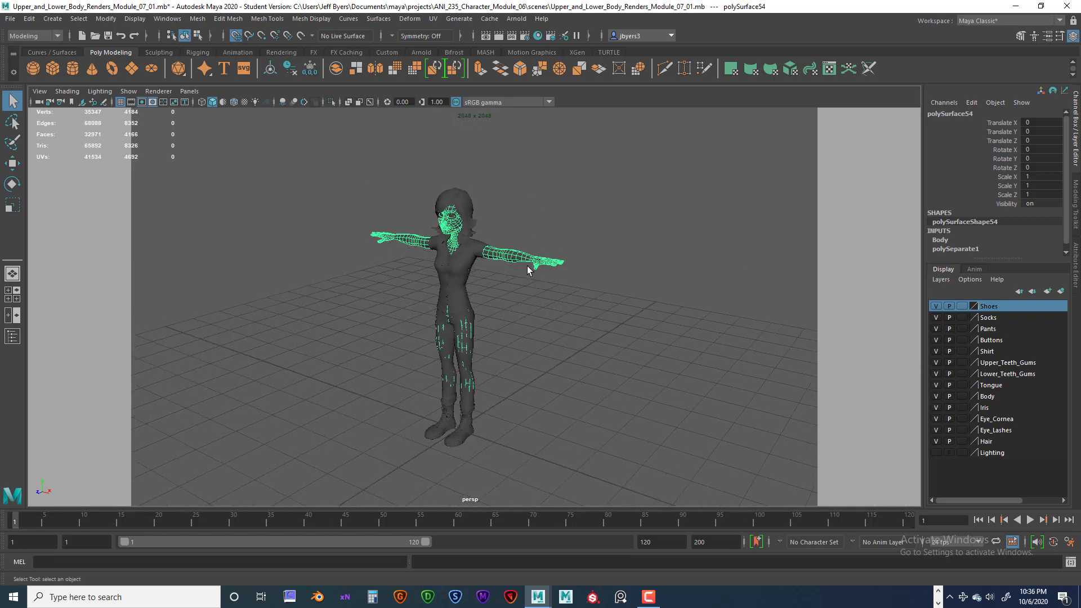
Isolate the selected body mesh in the viewport so that the clothing and hair are hidden.
scroll(527, 266, "up", 4)
middle_click_drag(522, 259, 526, 308, "alt")
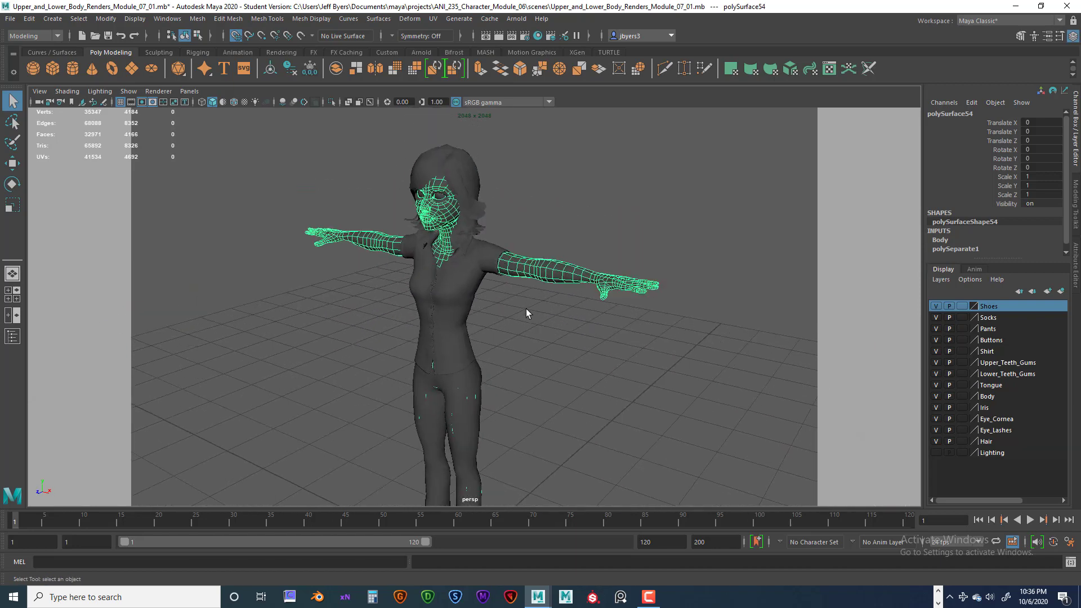
key("ctrl+1")
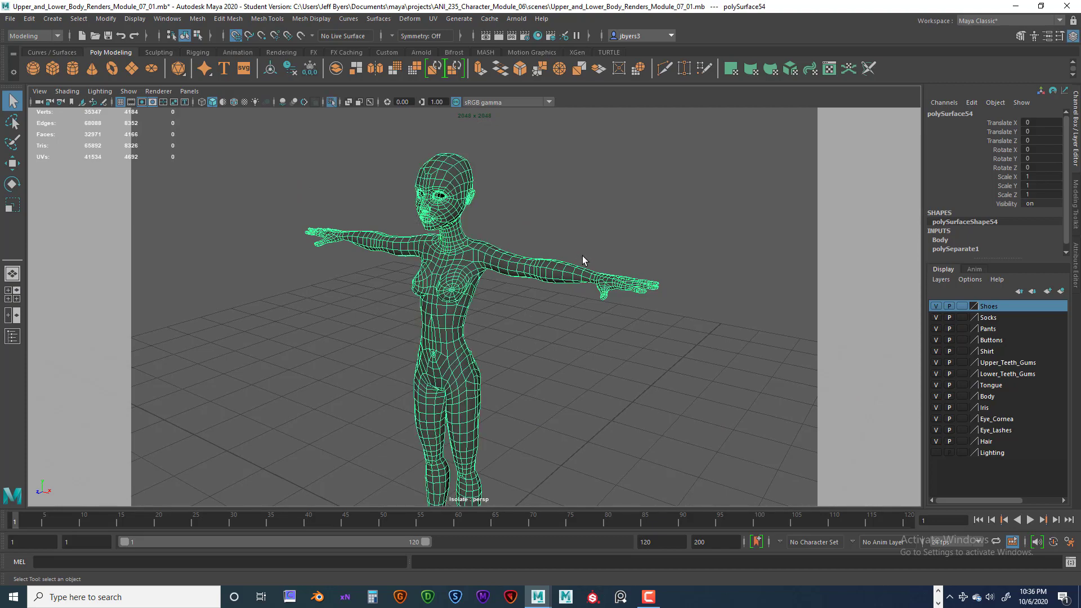
Examine the isolated body mesh around the face, neck, shoulders and upper chest from several angles.
scroll(560, 271, "up", 8)
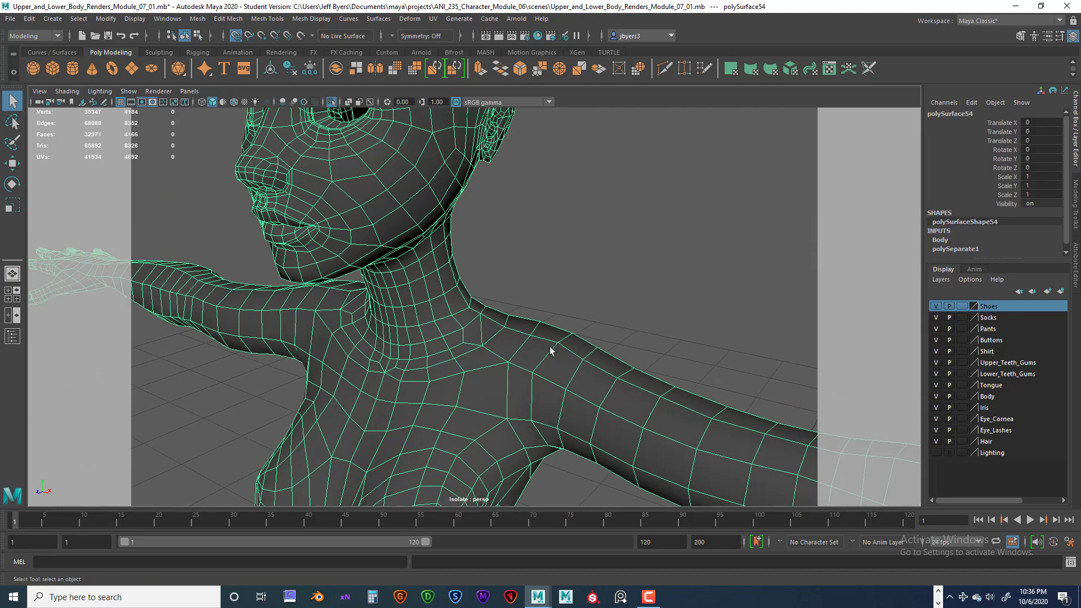
left_click_drag(551, 351, 410, 278, "alt")
left_click_drag(504, 273, 532, 372, "alt")
left_click_drag(468, 391, 560, 315, "alt")
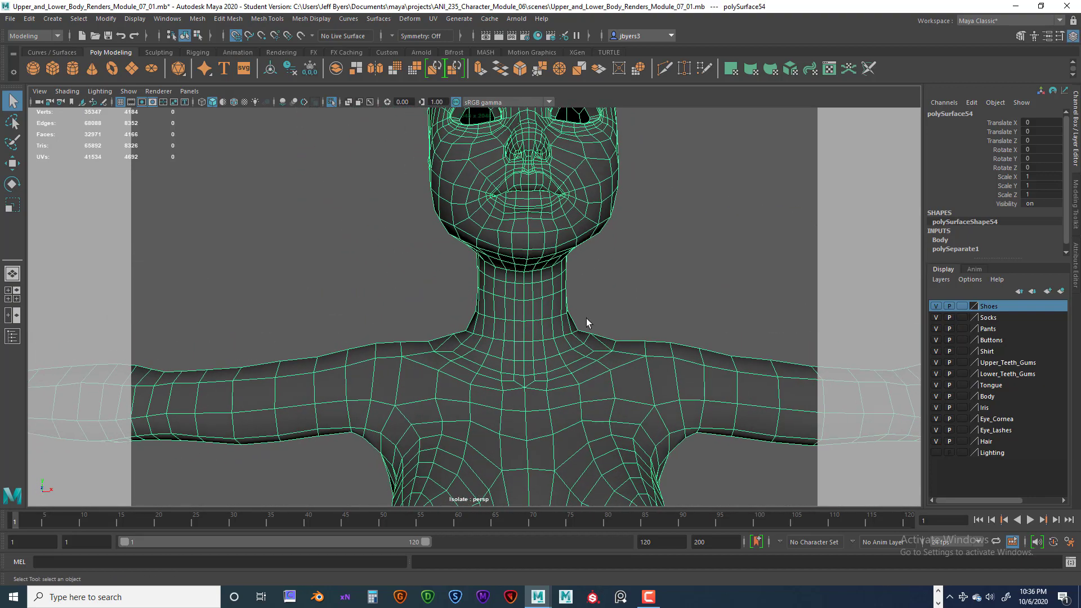
left_click_drag(541, 380, 589, 233, "alt")
middle_click_drag(628, 322, 552, 330, "alt")
left_click_drag(552, 330, 460, 406, "alt")
Examine the body mesh's hand, fingers and arm from several angles.
left_click_drag(431, 438, 507, 224, "alt")
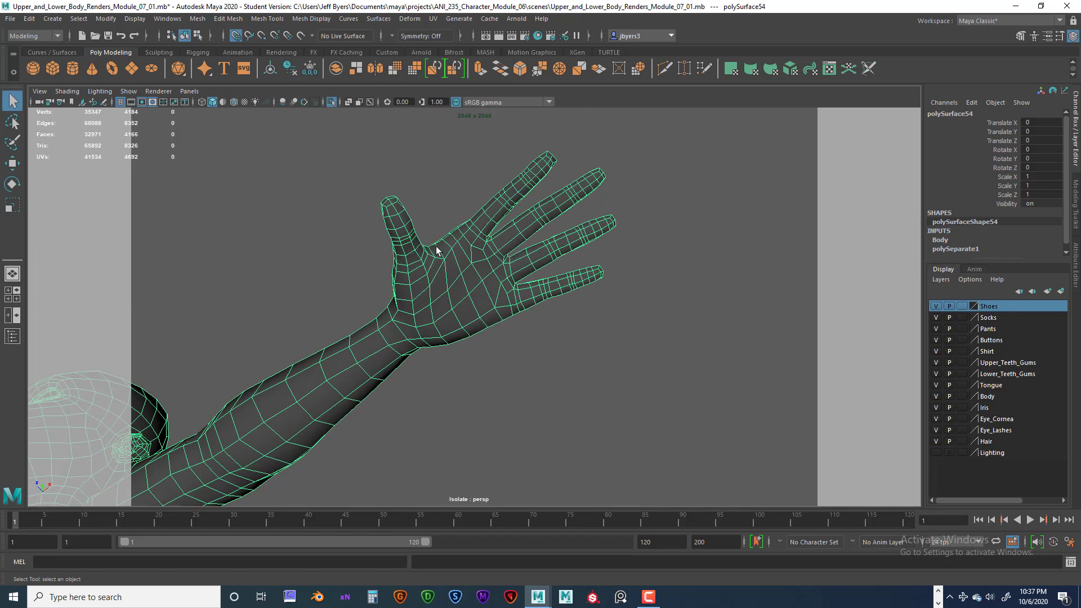
left_click_drag(451, 286, 414, 287, "alt")
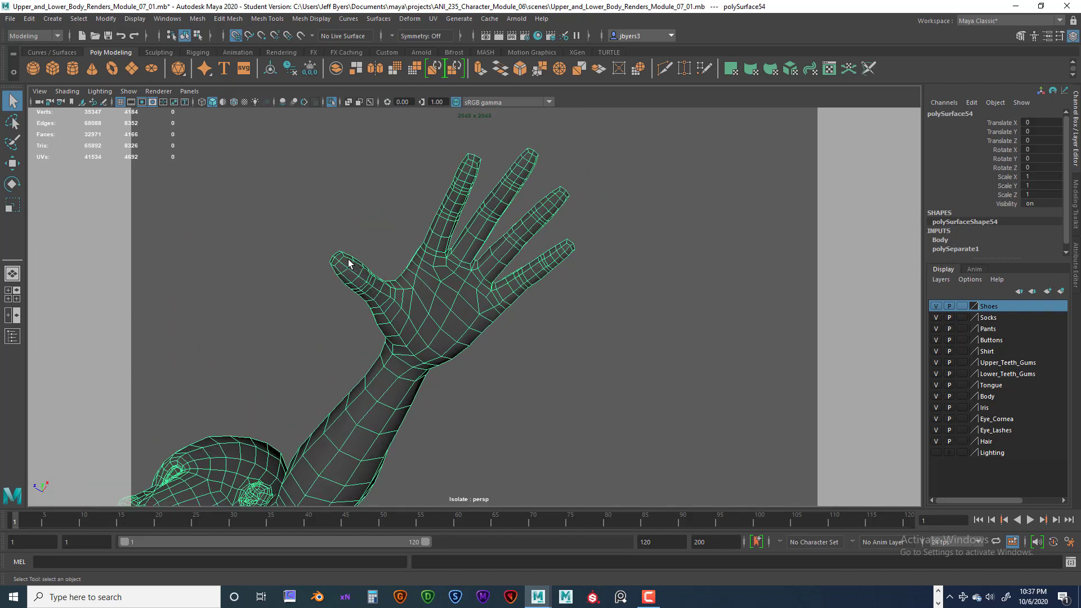
left_click_drag(490, 307, 395, 341, "alt")
middle_click_drag(395, 340, 675, 351, "alt")
right_click_drag(674, 351, 405, 338, "alt")
left_click_drag(406, 338, 492, 317, "alt")
right_click_drag(492, 316, 450, 323, "alt")
middle_click_drag(451, 323, 541, 310, "alt")
left_click_drag(542, 310, 542, 352, "alt")
Examine the body mesh's waist, hips and crotch from the front and side.
scroll(542, 347, "up", 4)
middle_click_drag(501, 256, 507, 163, "alt")
middle_click_drag(492, 395, 490, 479, "alt")
scroll(485, 328, "up", 5)
middle_click_drag(447, 298, 504, 294, "alt")
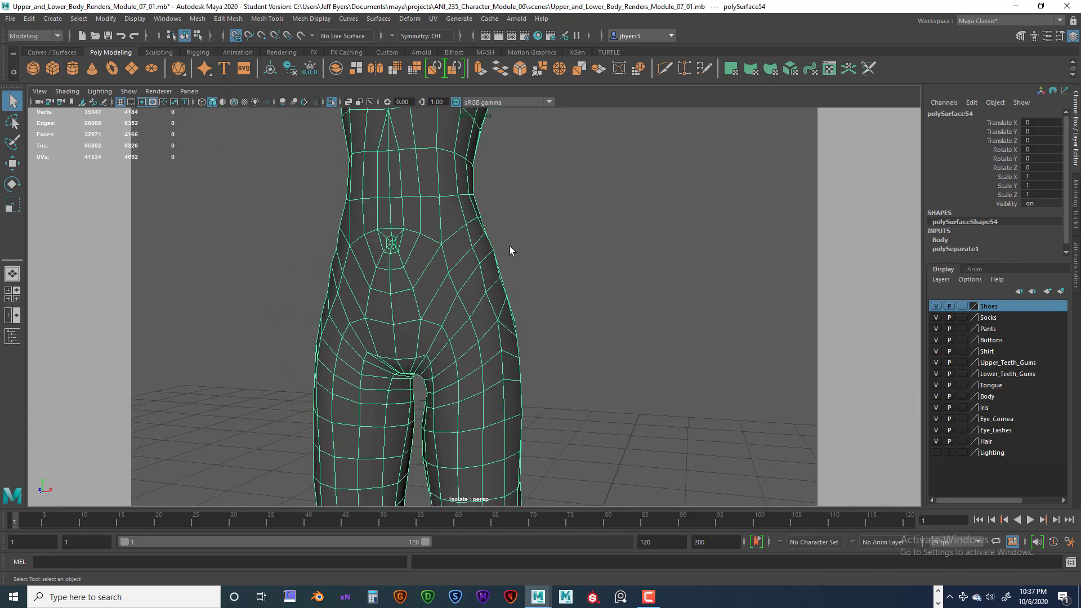
left_click_drag(503, 350, 488, 243, "alt")
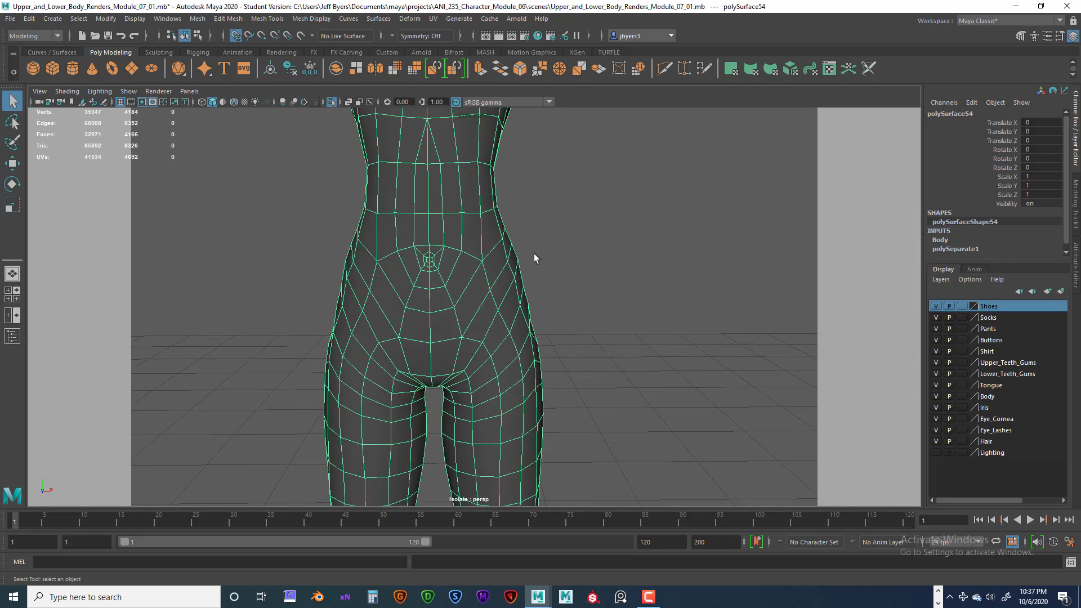
middle_click_drag(520, 268, 528, 183, "alt")
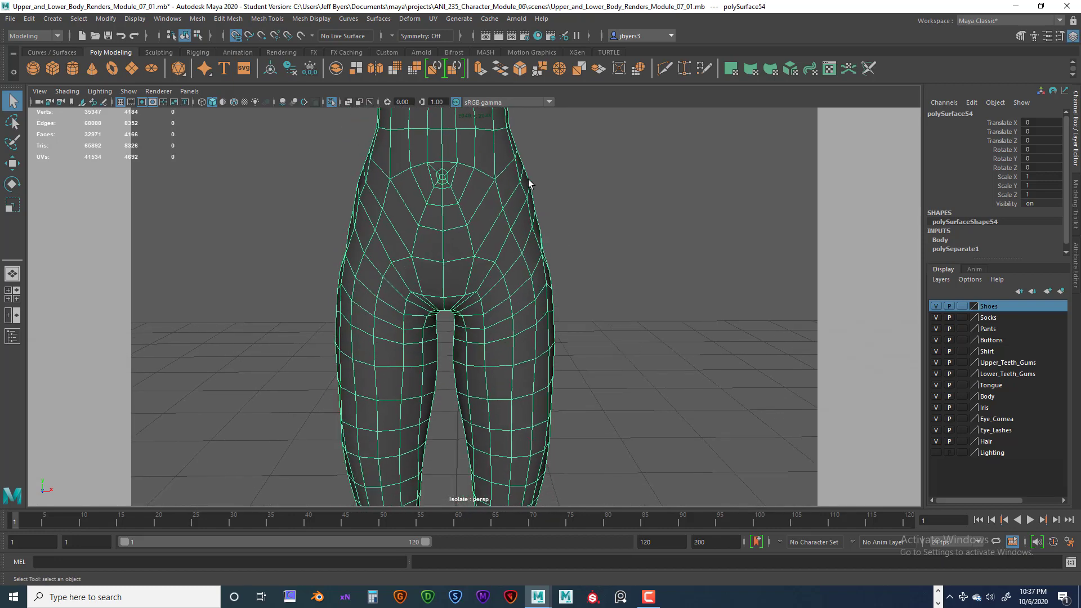
left_click_drag(463, 313, 413, 305, "alt")
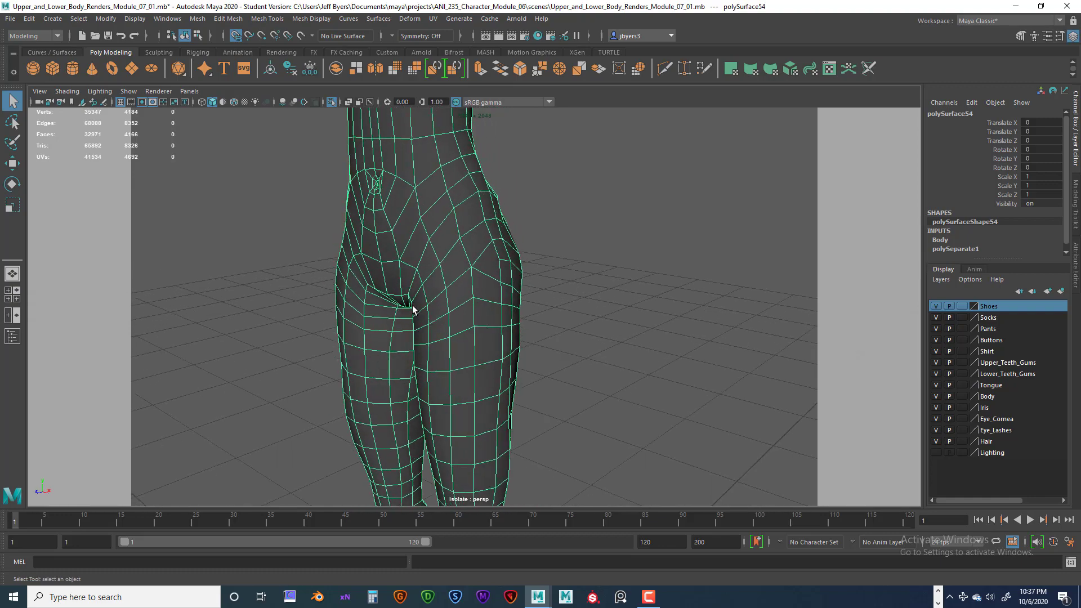
left_click_drag(453, 272, 504, 268, "alt")
Examine the body mesh's legs down to the open ankles, its back, and the whole figure.
middle_click_drag(482, 238, 480, 113, "alt")
middle_click_drag(479, 389, 447, 353, "alt")
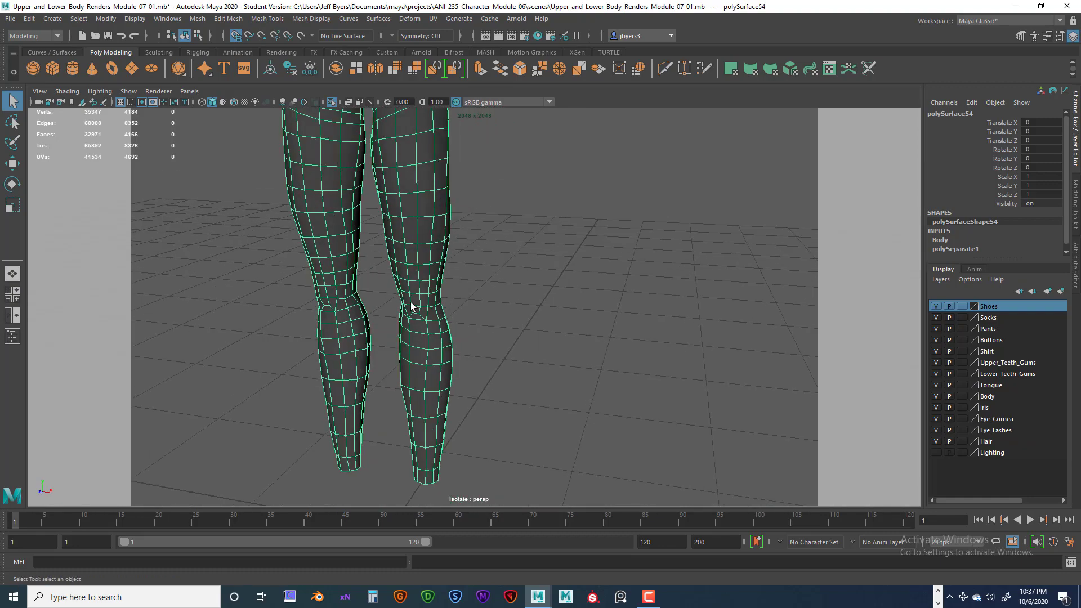
middle_click_drag(430, 254, 430, 110, "alt")
scroll(434, 292, "down", 2)
left_click_drag(434, 294, 464, 366, "alt")
left_click_drag(519, 309, 547, 278, "alt")
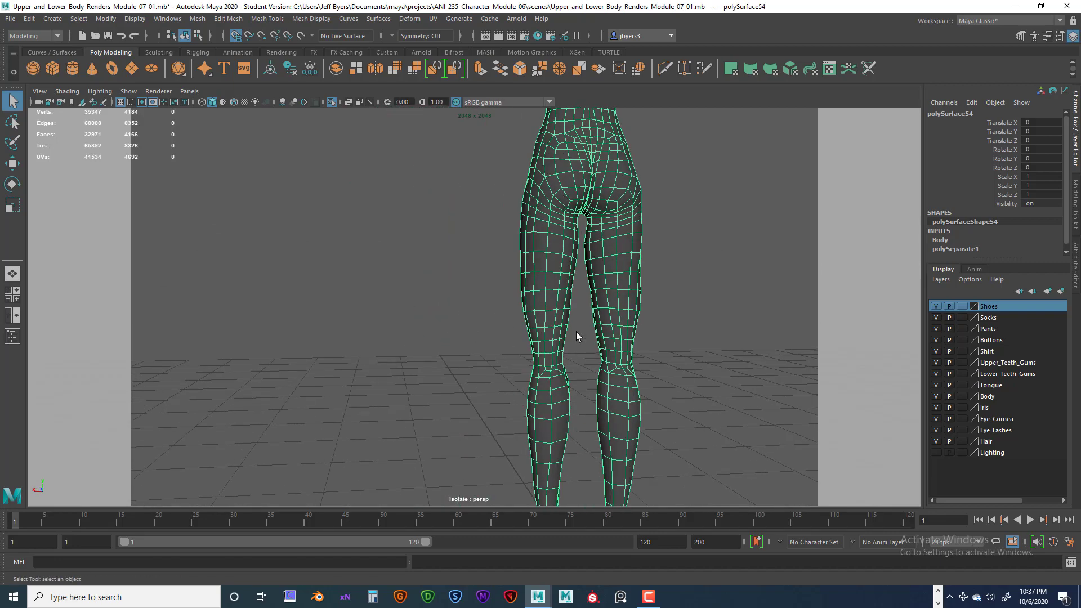
left_click_drag(577, 336, 579, 385, "alt")
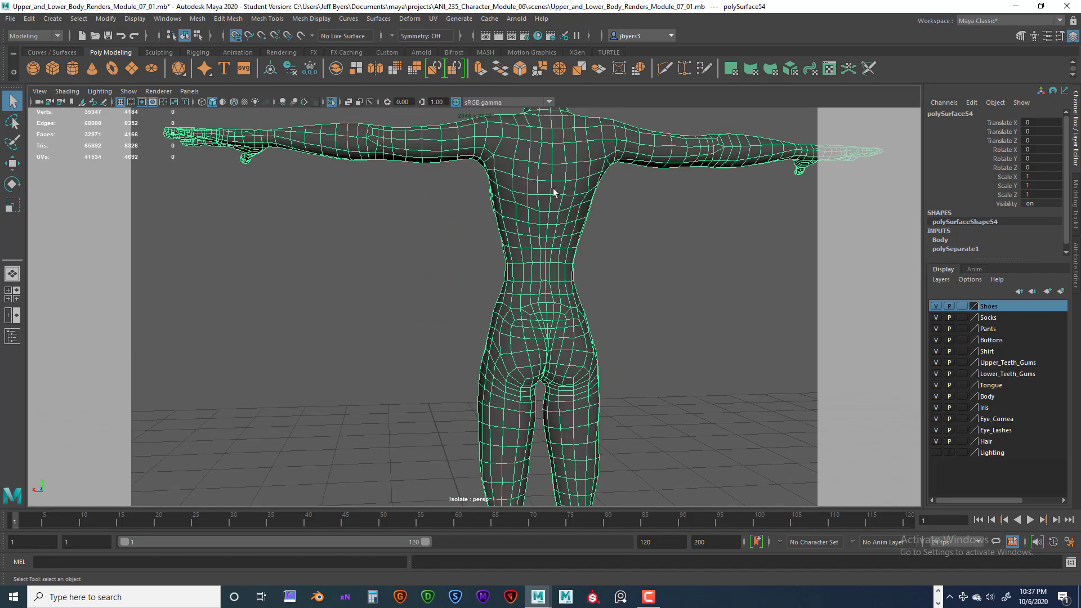
mouse_move(555, 345)
left_mouse_down("alt")
mouse_move(541, 326)
mouse_move(669, 323)
mouse_move(498, 244)
mouse_move(553, 346)
left_mouse_up("alt")
right_click_drag(553, 346, 543, 251, "alt")
middle_click_drag(543, 251, 547, 350, "alt")
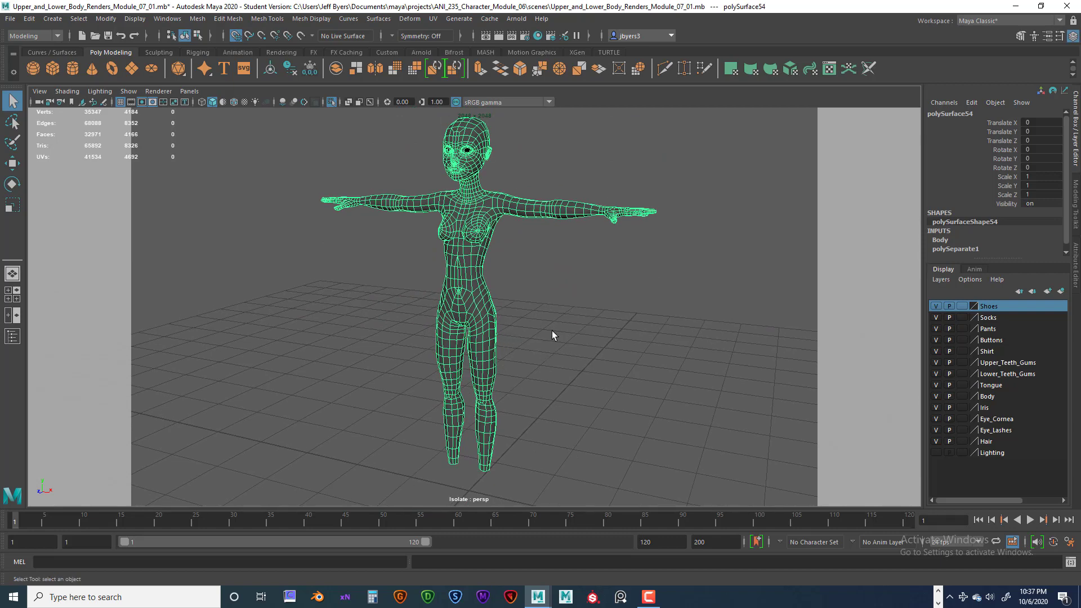
left_click_drag(552, 336, 513, 232, "alt")
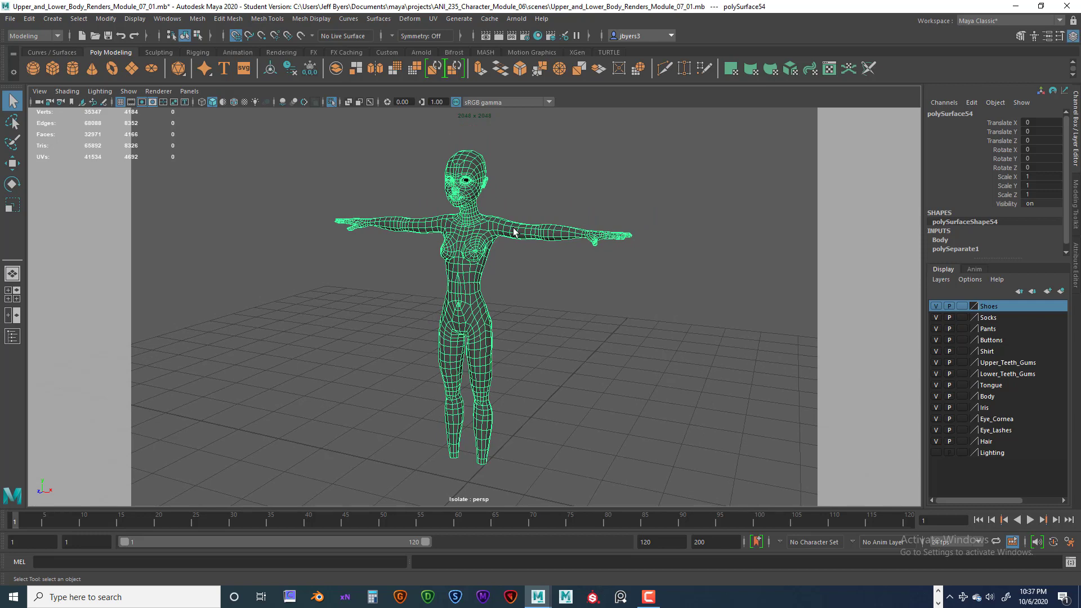
Apply a planar UV projection to the body mesh from the Z axis, fitted to the bounding box.
left_click(434, 20)
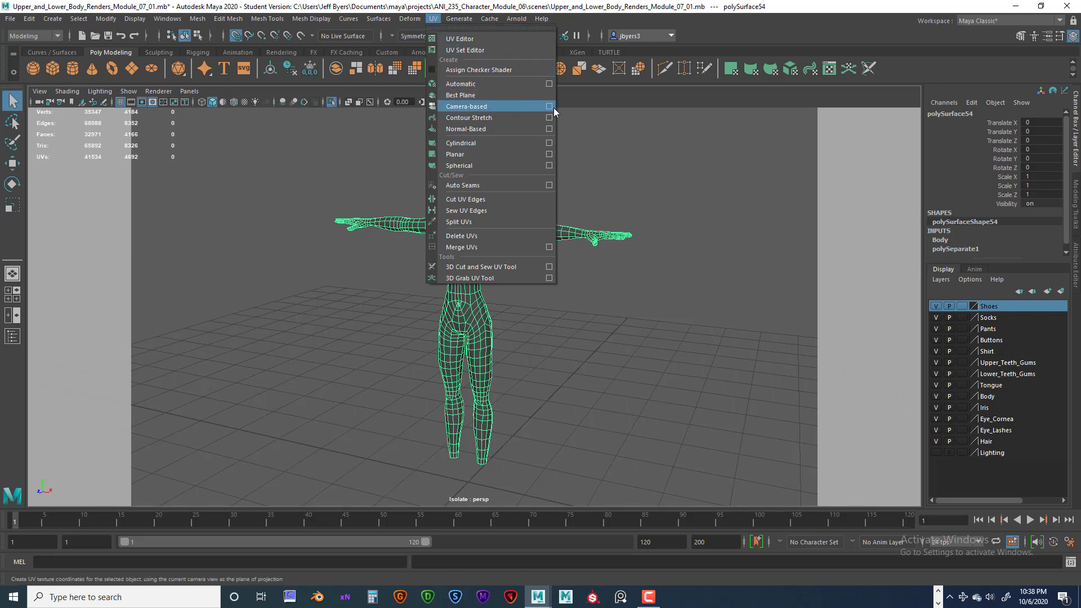
left_click(550, 154)
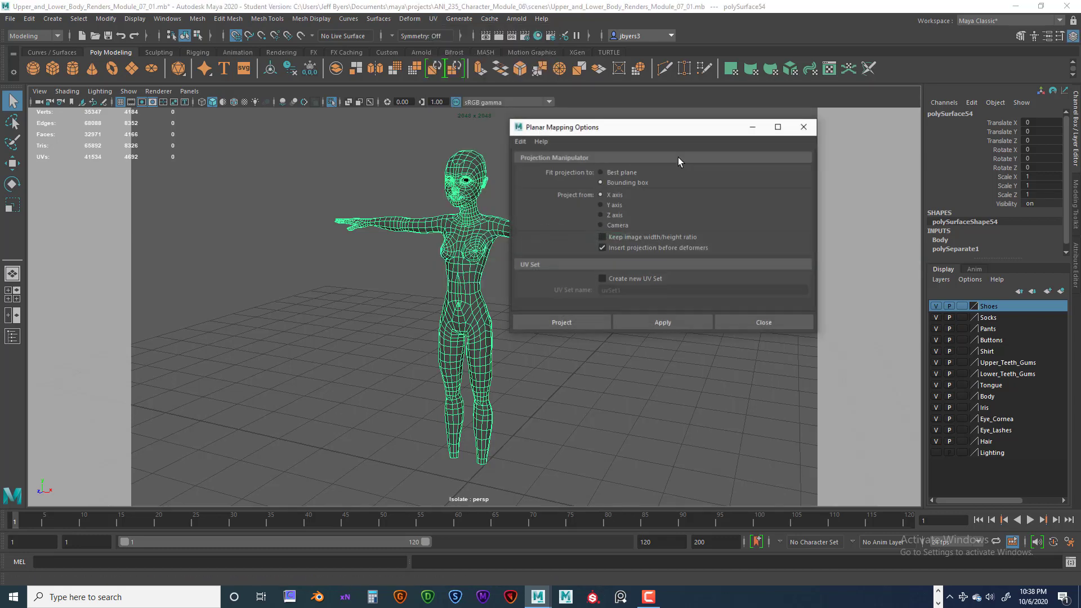
left_click_drag(666, 131, 691, 138)
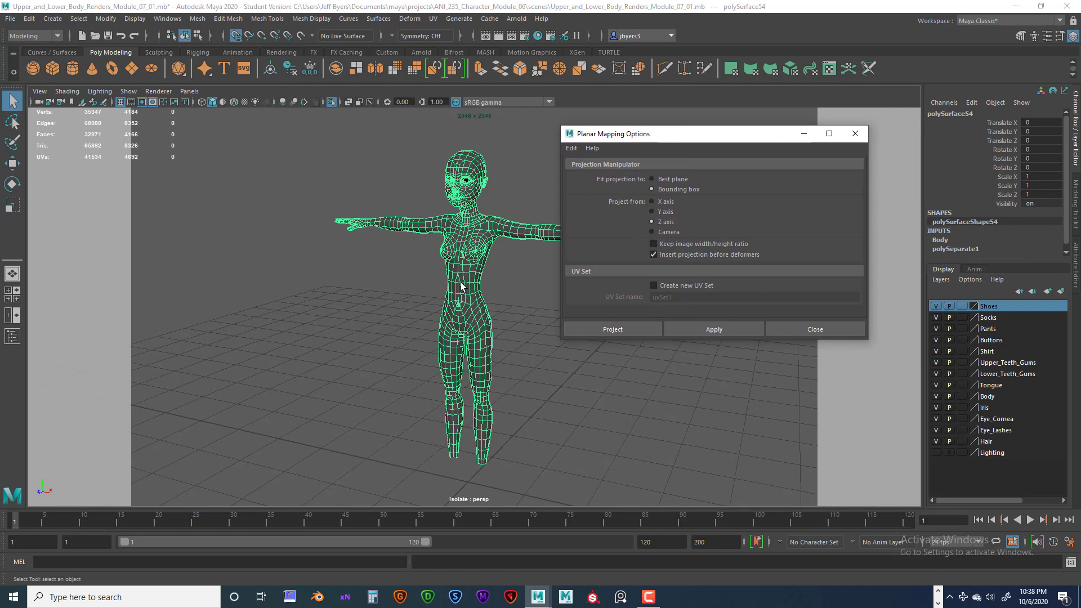
left_click_drag(451, 282, 475, 307, "alt")
middle_click_drag(476, 307, 431, 293, "alt")
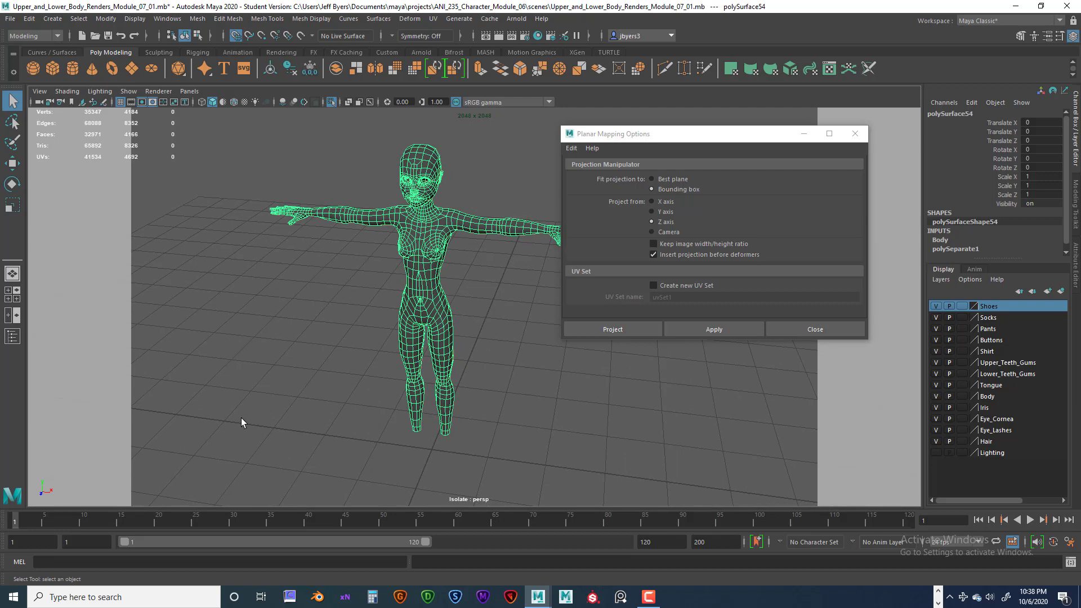
left_click_drag(241, 418, 115, 467, "alt")
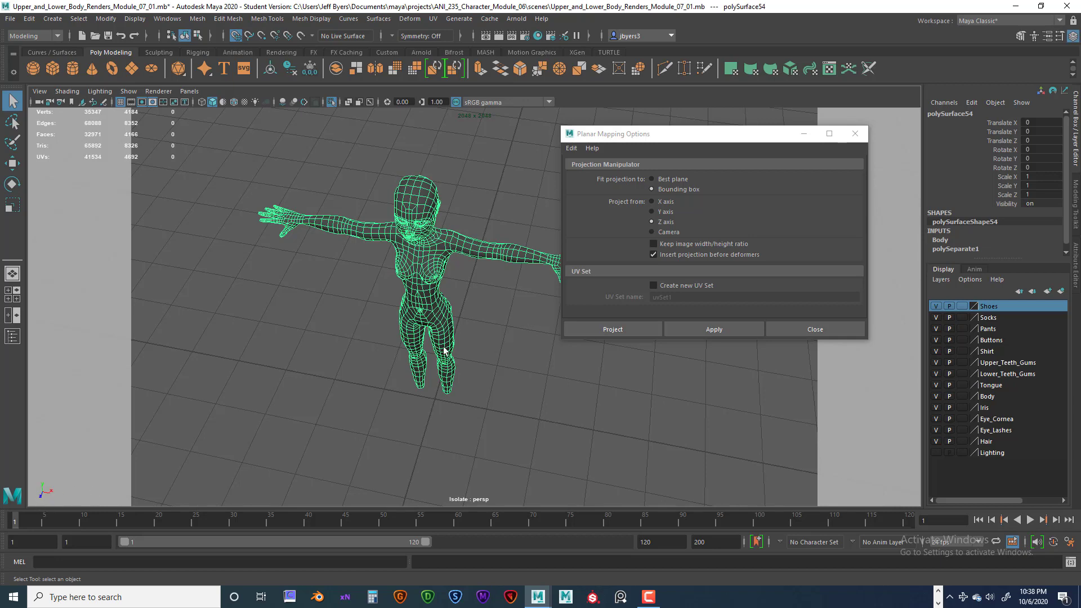
mouse_move(478, 305)
left_mouse_down("alt")
mouse_move(495, 292)
mouse_move(485, 286)
mouse_move(495, 295)
left_mouse_up("alt")
left_click(631, 329)
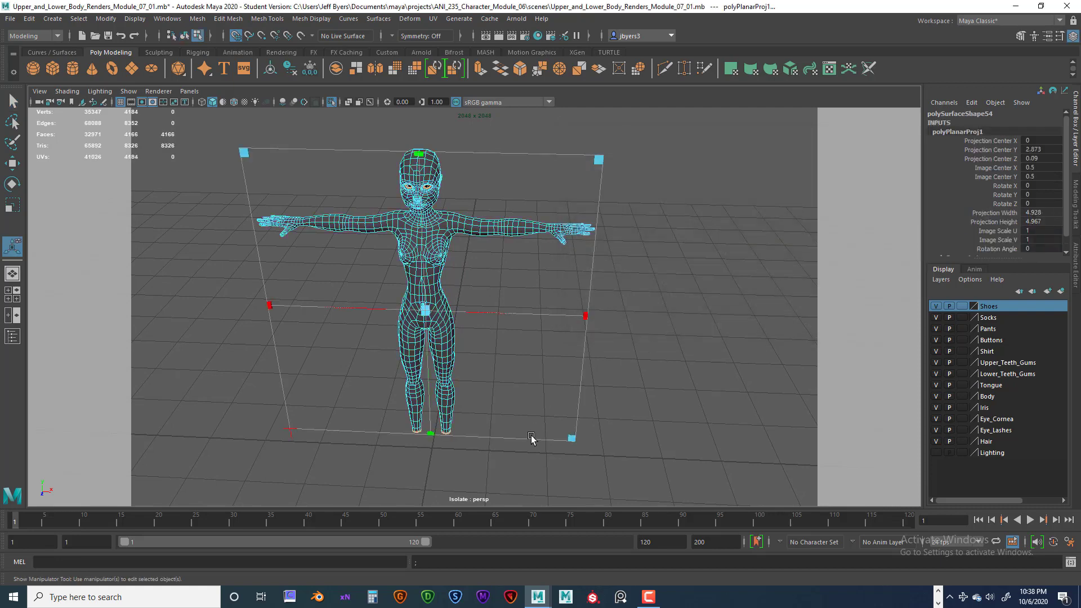
Open the UV Editor and arrange it and the UV Toolkit so the body's full UV layout shows beside the model.
left_click_drag(600, 402, 555, 387, "alt")
left_click_drag(460, 345, 481, 336, "alt")
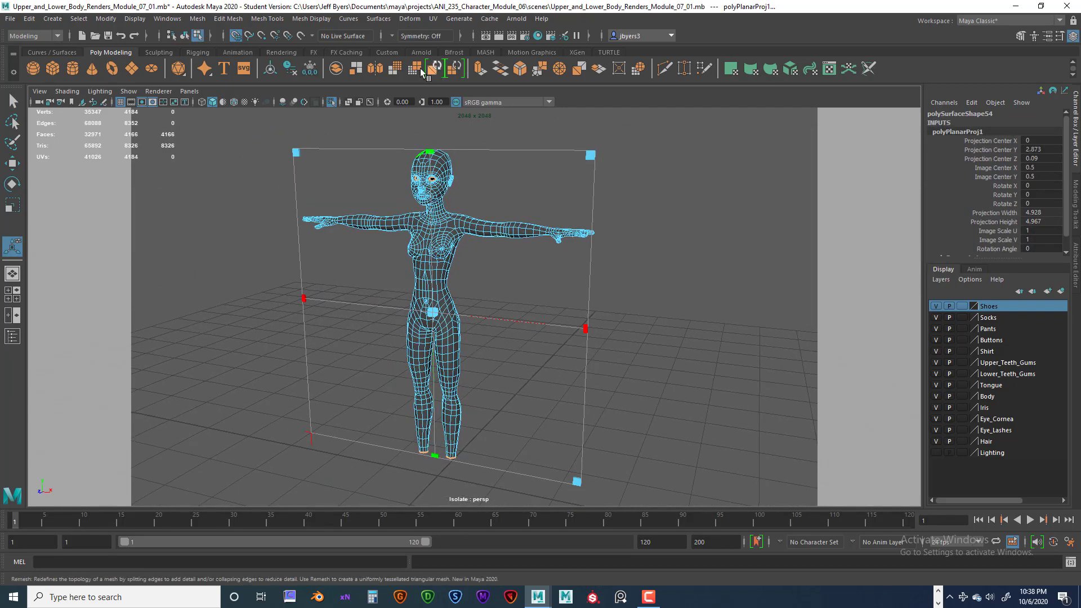
left_click(433, 19)
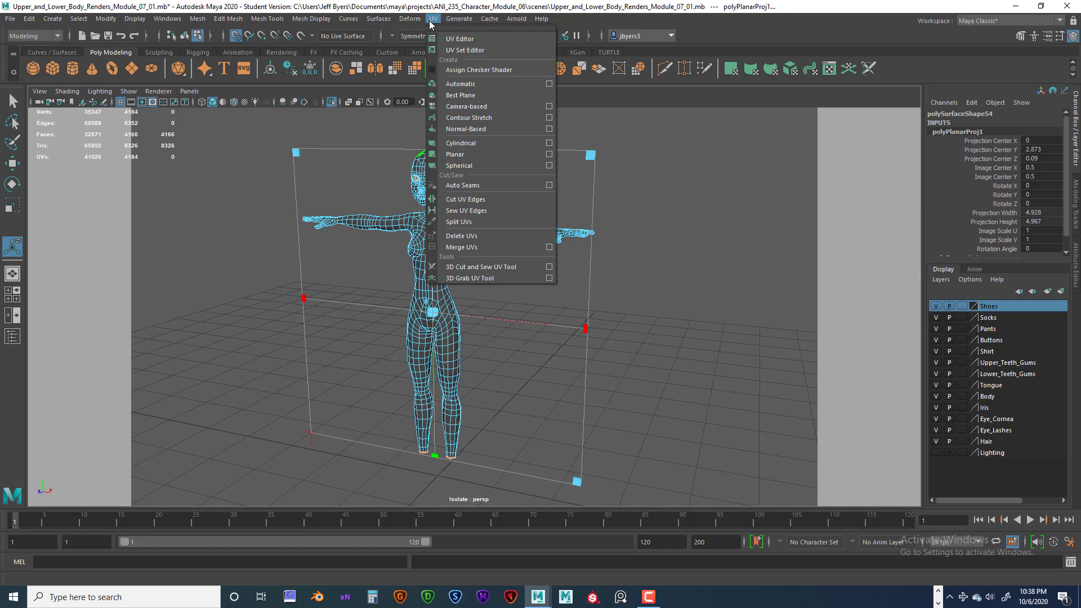
left_click(456, 40)
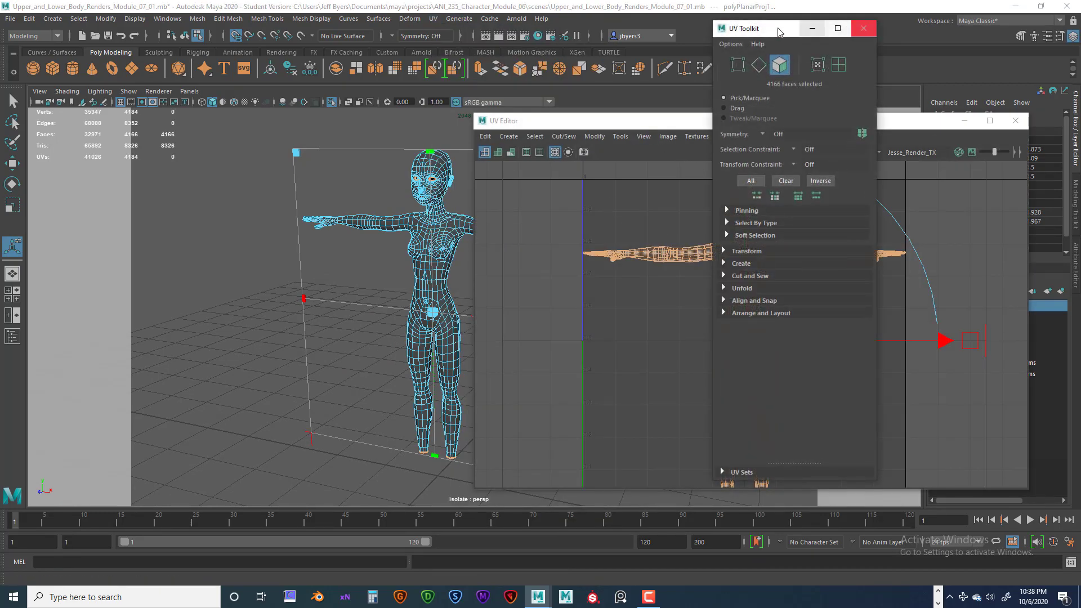
left_click_drag(783, 28, 983, 86)
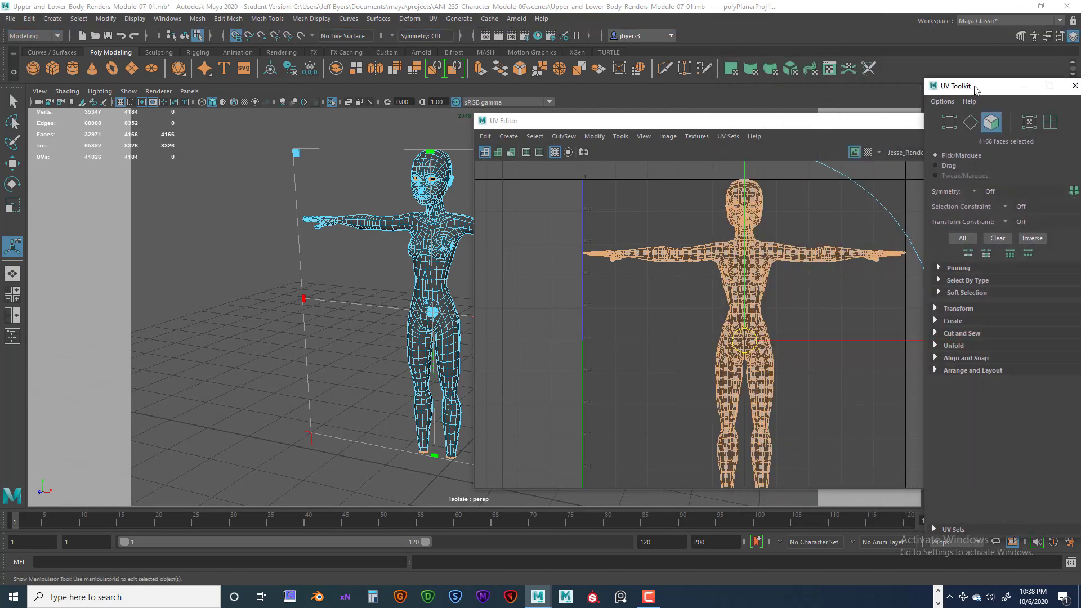
left_click_drag(802, 121, 801, 93)
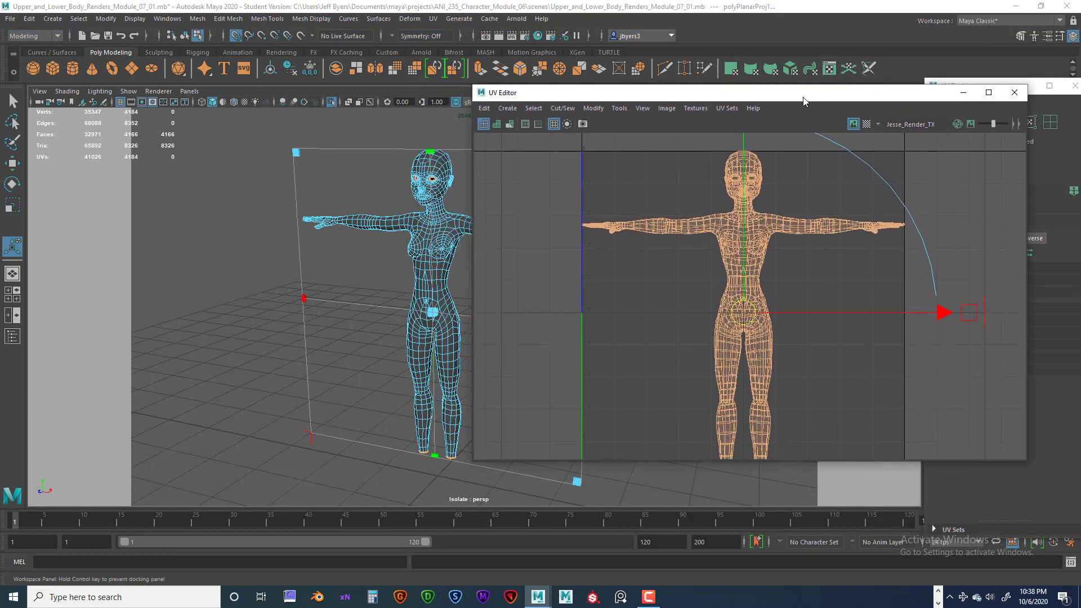
scroll(791, 214, "down", 2)
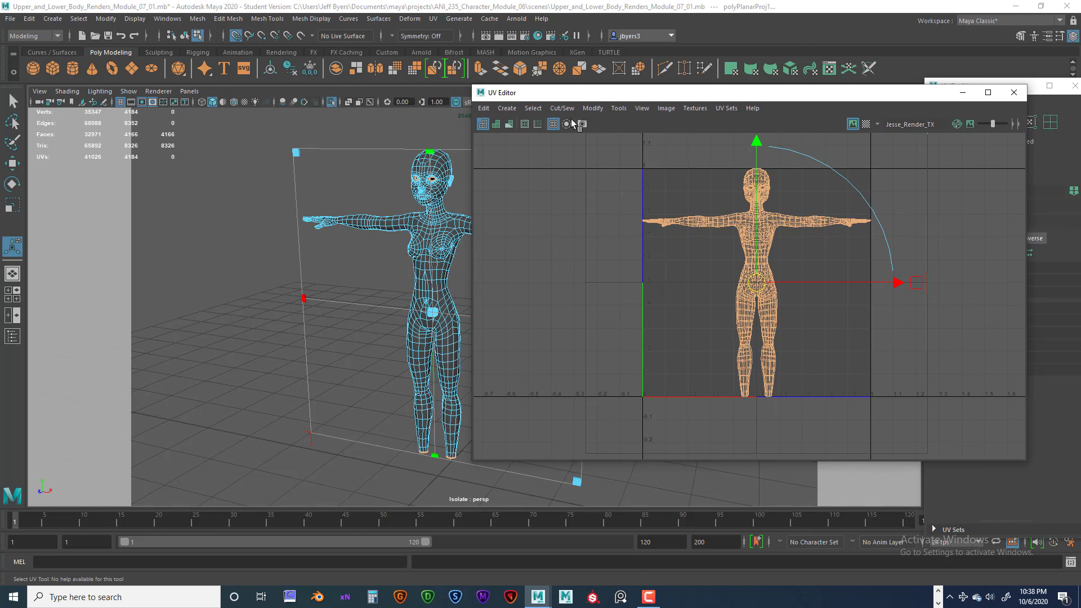
left_click_drag(711, 95, 820, 137)
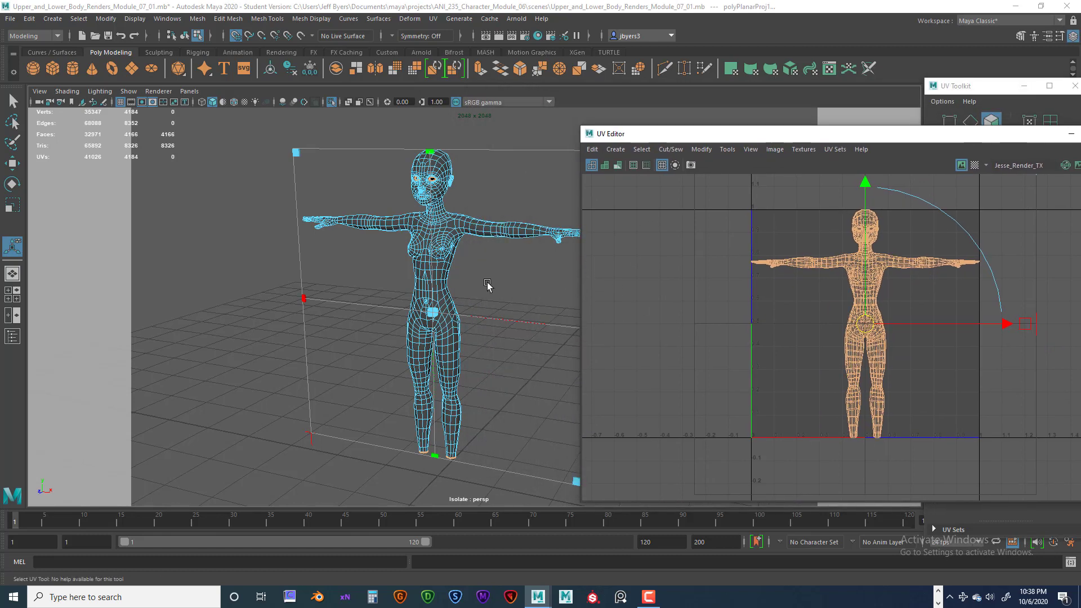
Compare the projected UV layout with the model from the side and front, and close the UV Editor and UV Toolkit.
left_click_drag(501, 290, 445, 367, "alt")
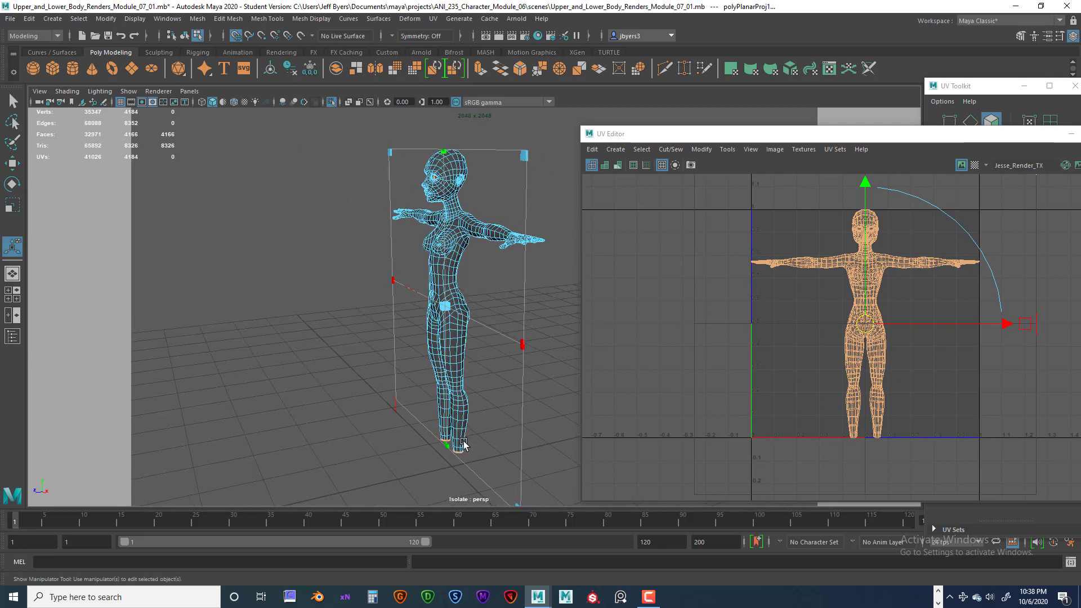
left_click_drag(363, 192, 451, 202, "alt")
left_click_drag(852, 134, 734, 127)
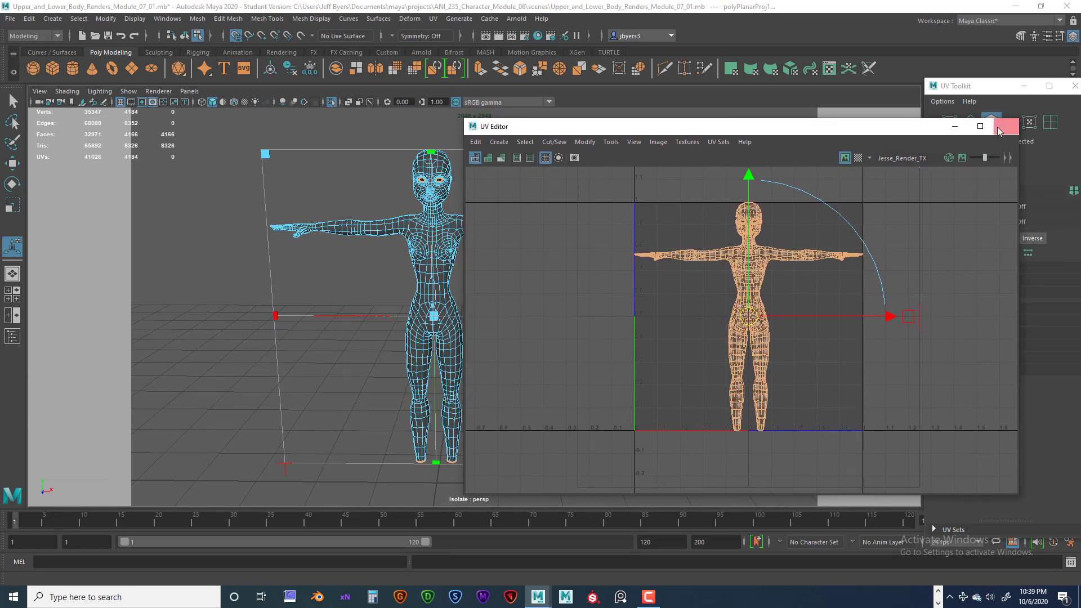
left_click(999, 131)
left_click_drag(952, 85, 901, 129)
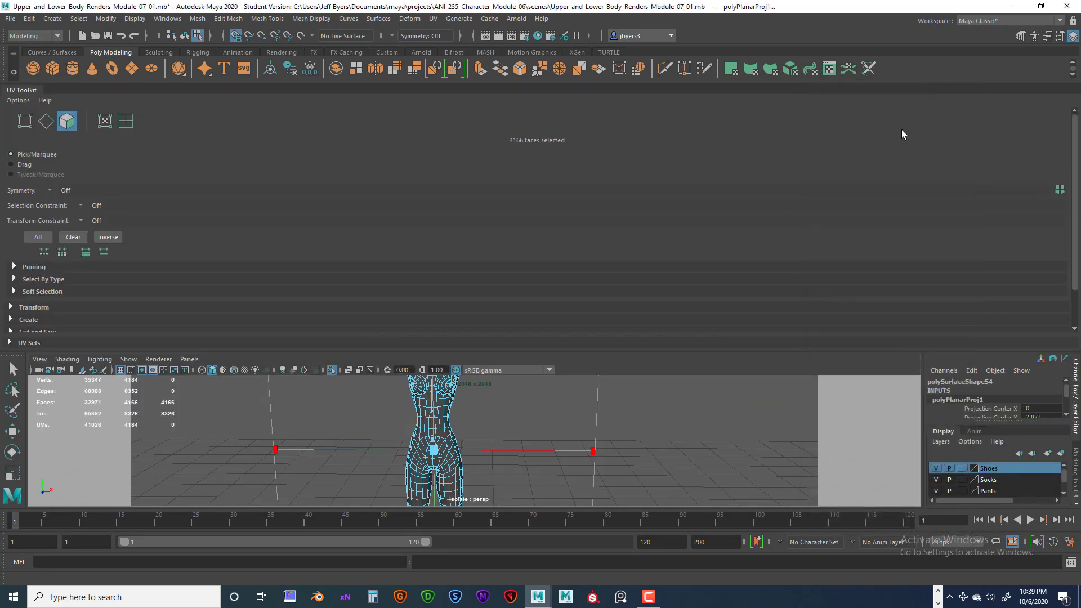
left_click_drag(26, 91, 422, 250)
left_click(485, 247)
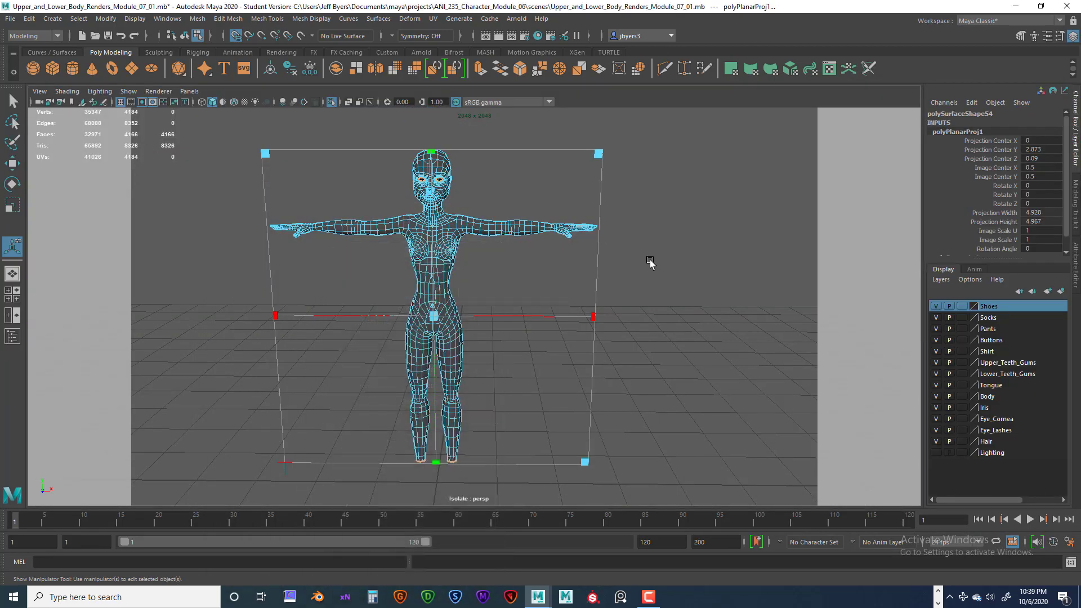
Clear the face selection, select the body mesh as a whole object, and delete its construction history.
left_click(650, 262)
left_click_drag(560, 253, 442, 224, "alt")
right_click(443, 223)
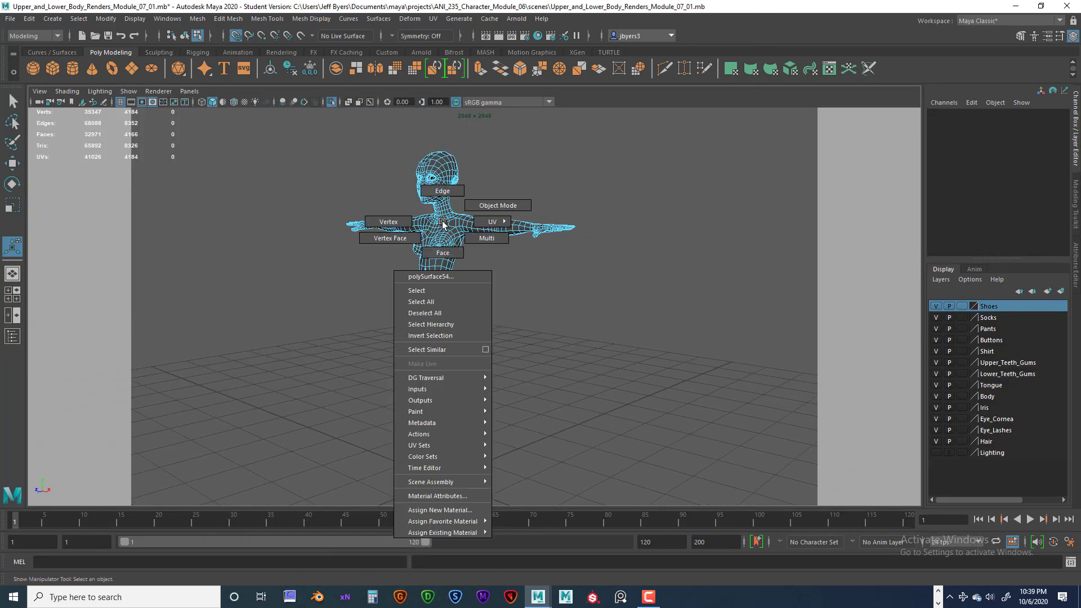
left_click(442, 292)
left_click_drag(478, 266, 444, 265, "alt")
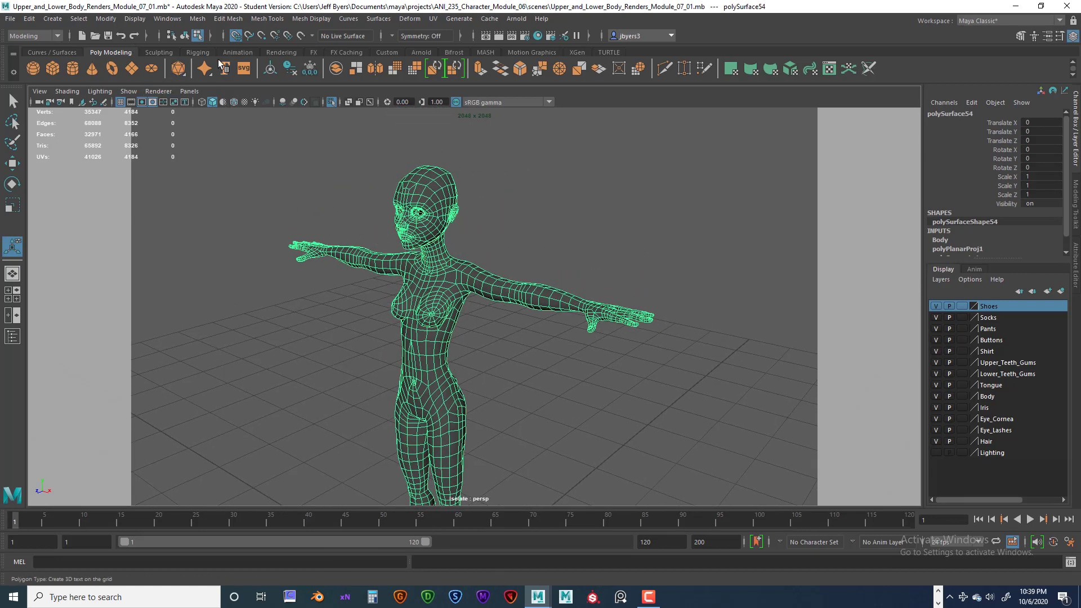
left_click(289, 68)
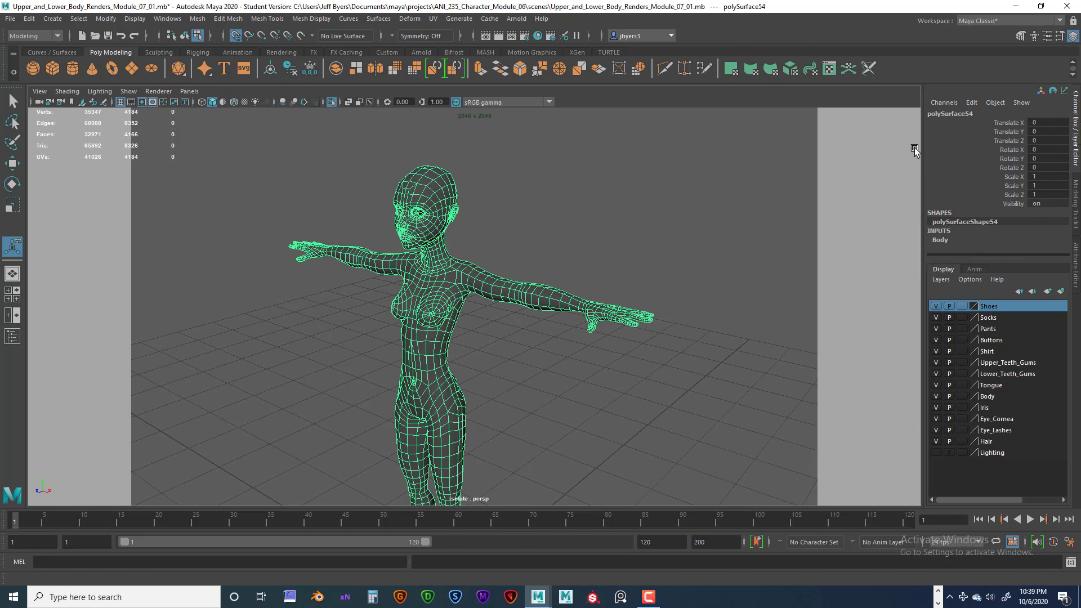
Switch the body mesh to edge selection and activate the 3D Cut and Sew UV Tool.
scroll(566, 256, "up", 2)
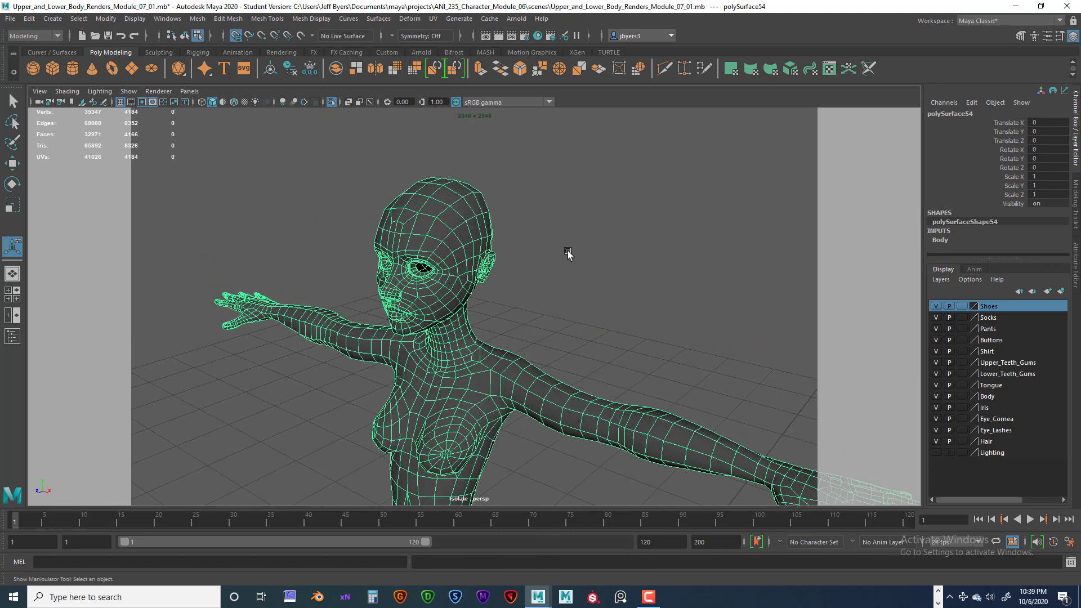
middle_click_drag(568, 251, 573, 296, "alt")
left_click_drag(573, 296, 561, 285, "alt")
middle_click_drag(504, 254, 506, 200, "alt")
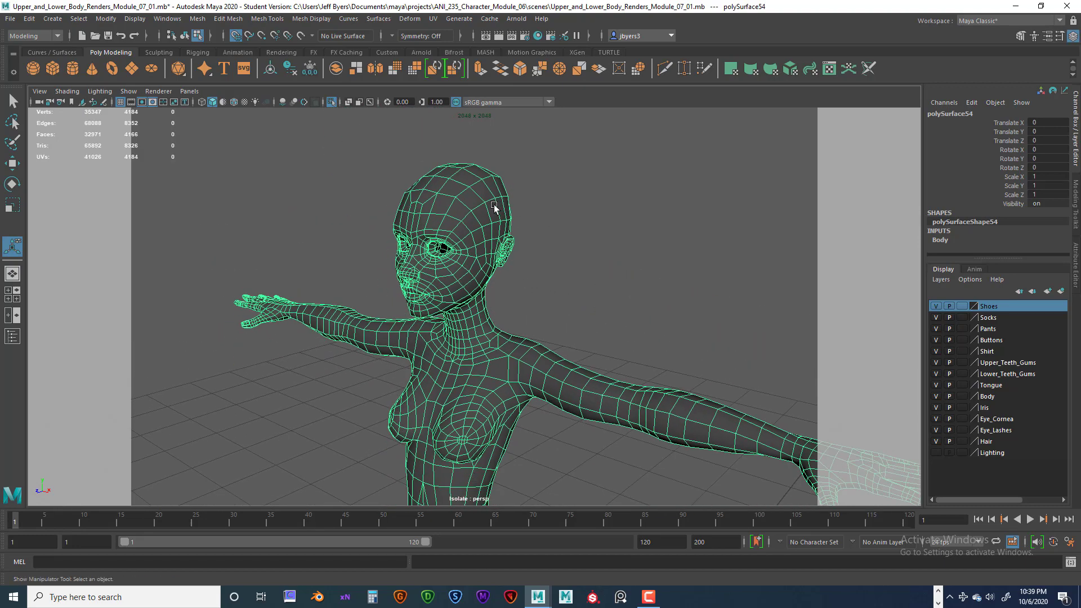
right_click(486, 201)
right_click_drag(488, 219, 487, 170)
middle_click_drag(589, 192, 639, 285, "alt")
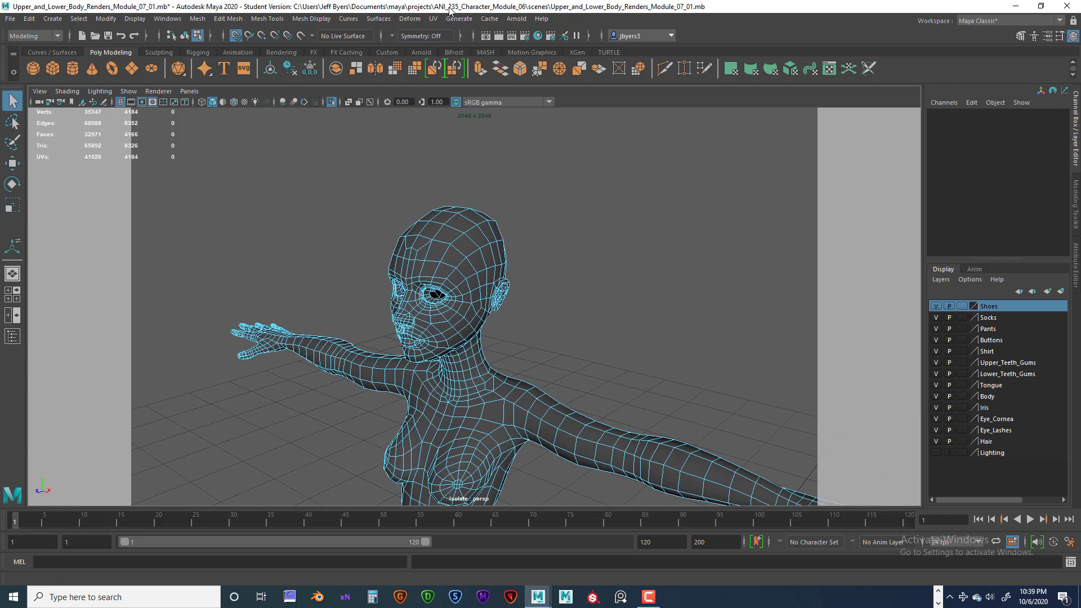
left_click(432, 19)
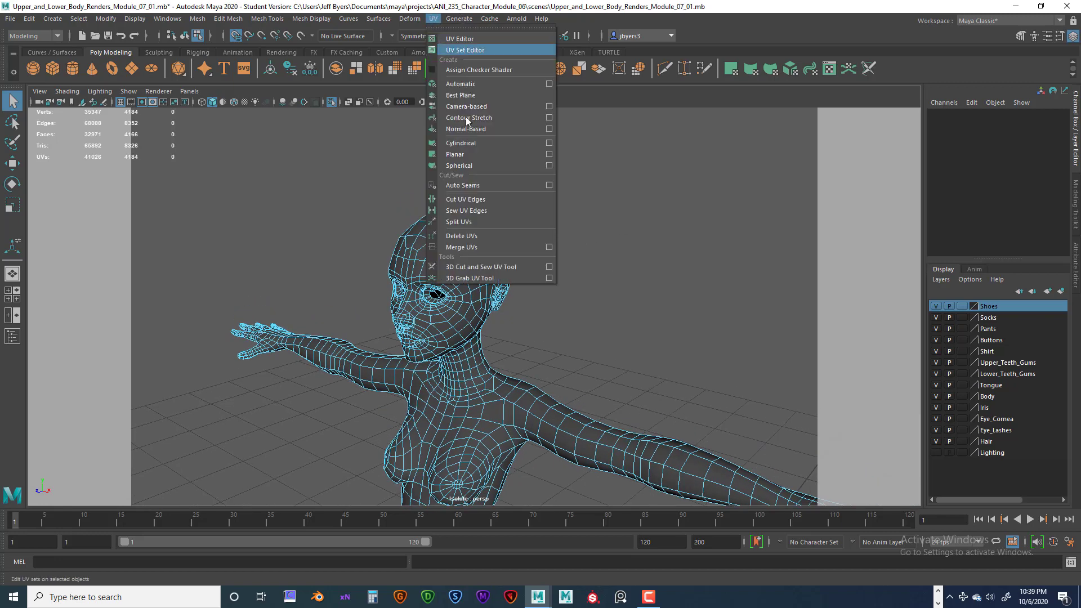
left_click(504, 267)
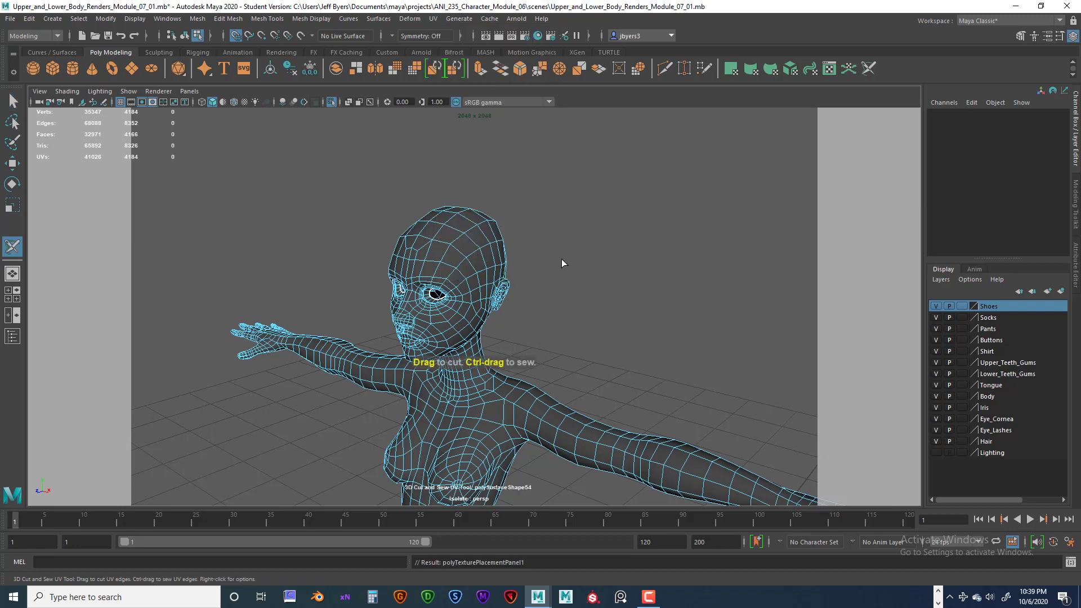
Cut a UV seam along the head's centre line from above the forehead, over the crown, to the back of the neck base.
left_click_drag(562, 259, 549, 228, "alt")
scroll(545, 227, "up", 4)
mouse_move(453, 292)
left_mouse_down("alt")
mouse_move(468, 269)
mouse_move(465, 282)
mouse_move(450, 265)
mouse_move(476, 242)
mouse_move(480, 298)
mouse_move(502, 292)
mouse_move(458, 303)
left_mouse_up("alt")
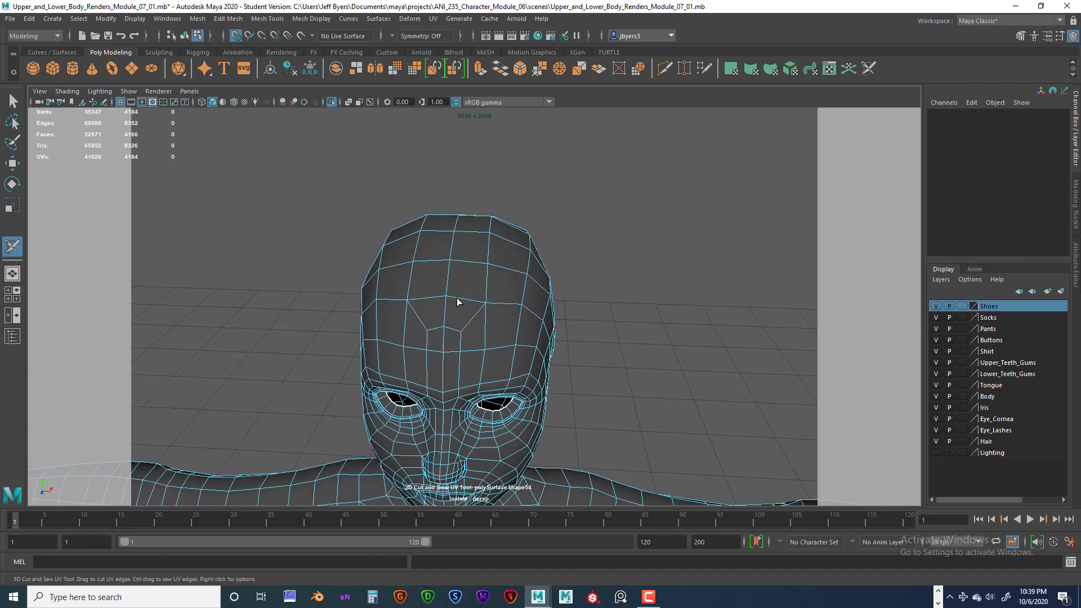
left_click(442, 306)
left_click_drag(533, 296, 521, 242, "alt")
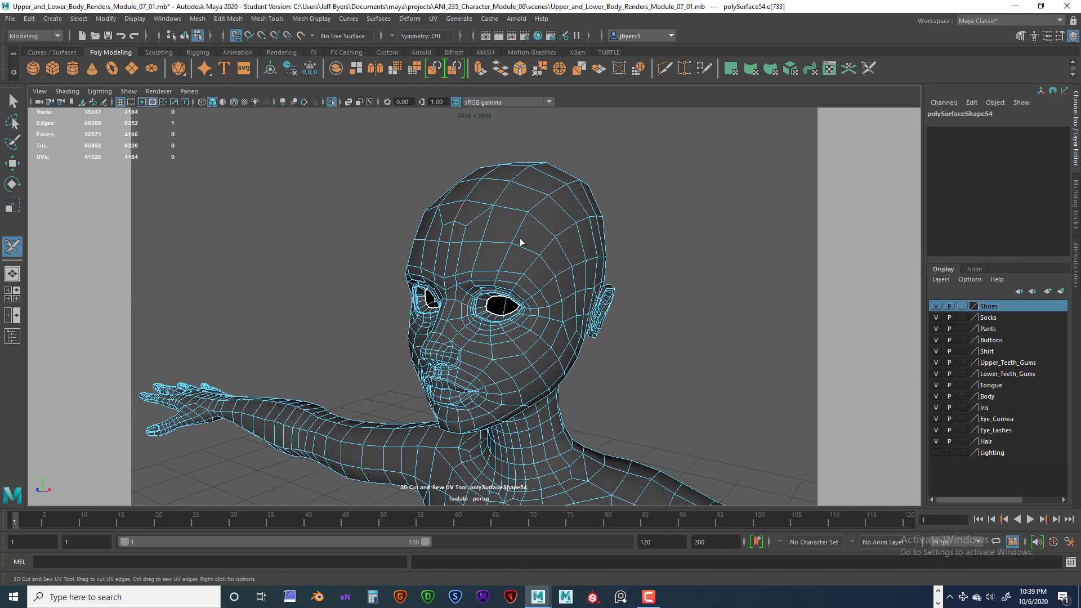
left_click_drag(471, 217, 501, 227, "alt")
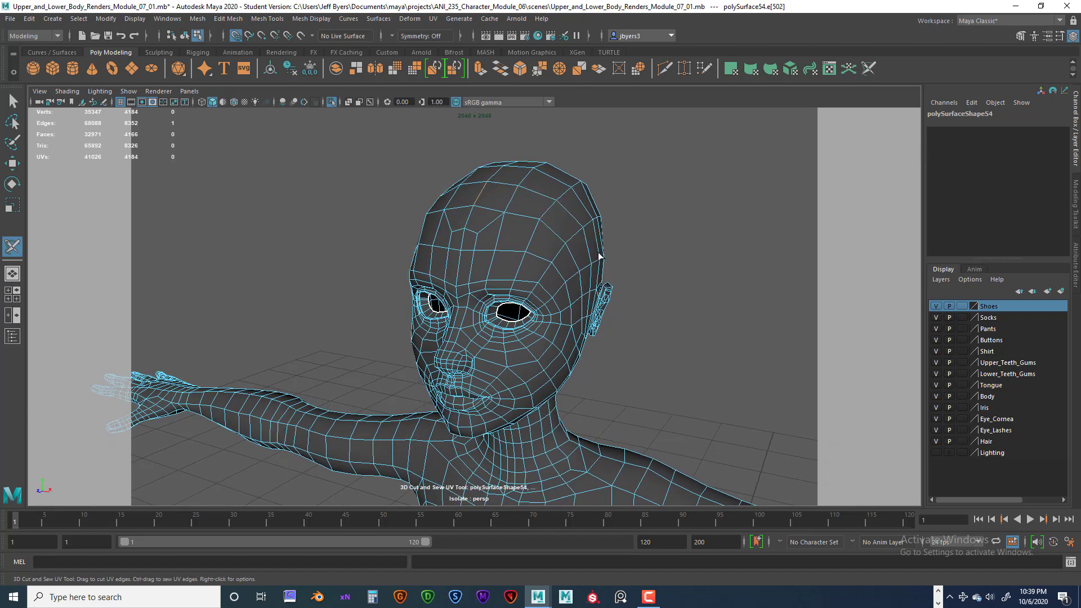
left_click_drag(600, 256, 483, 394, "alt")
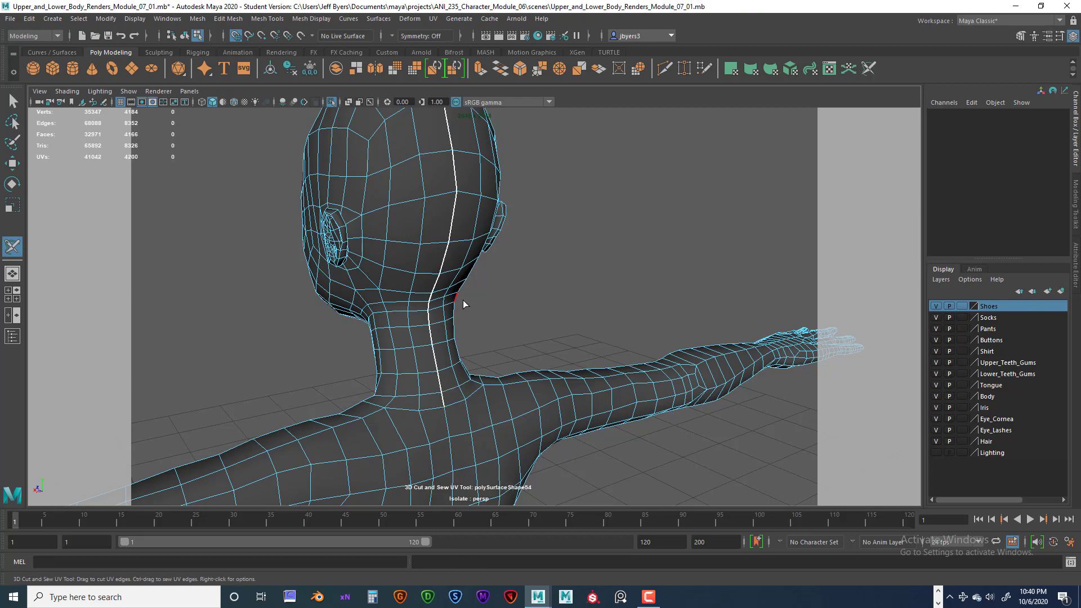
left_click_drag(403, 330, 556, 344, "alt")
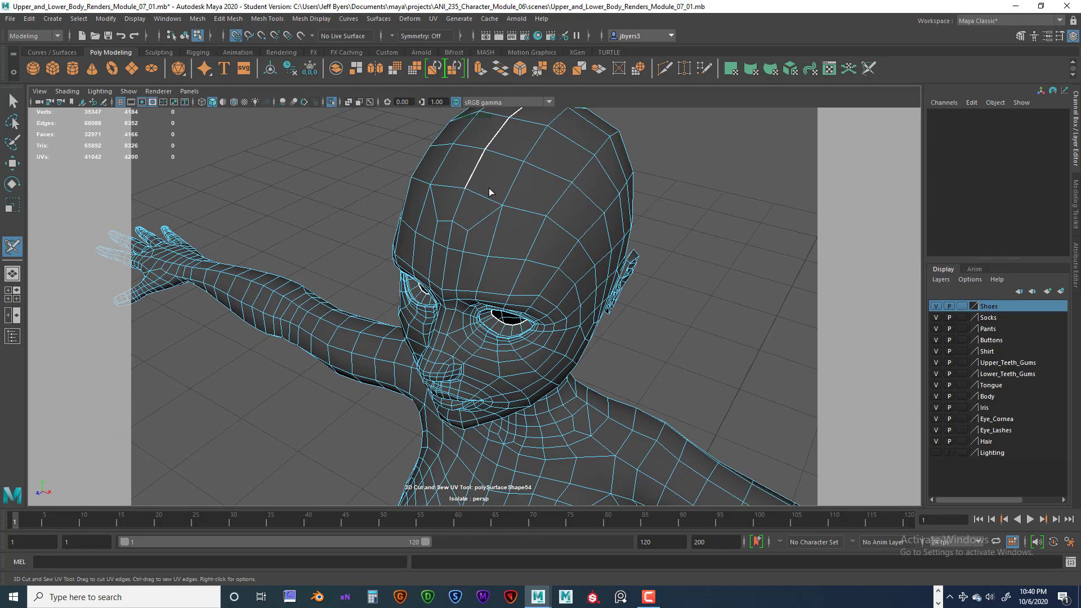
Cut a UV seam around the base of the neck, meeting the seam that runs down the back of the head.
left_click_drag(489, 193, 482, 314, "alt")
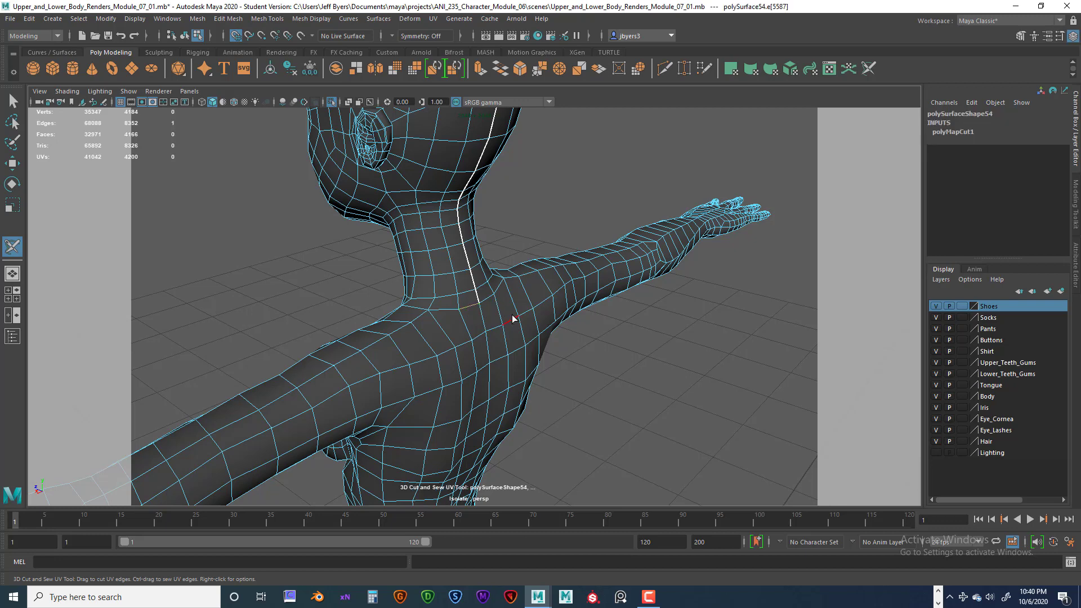
left_click_drag(517, 318, 451, 321, "alt")
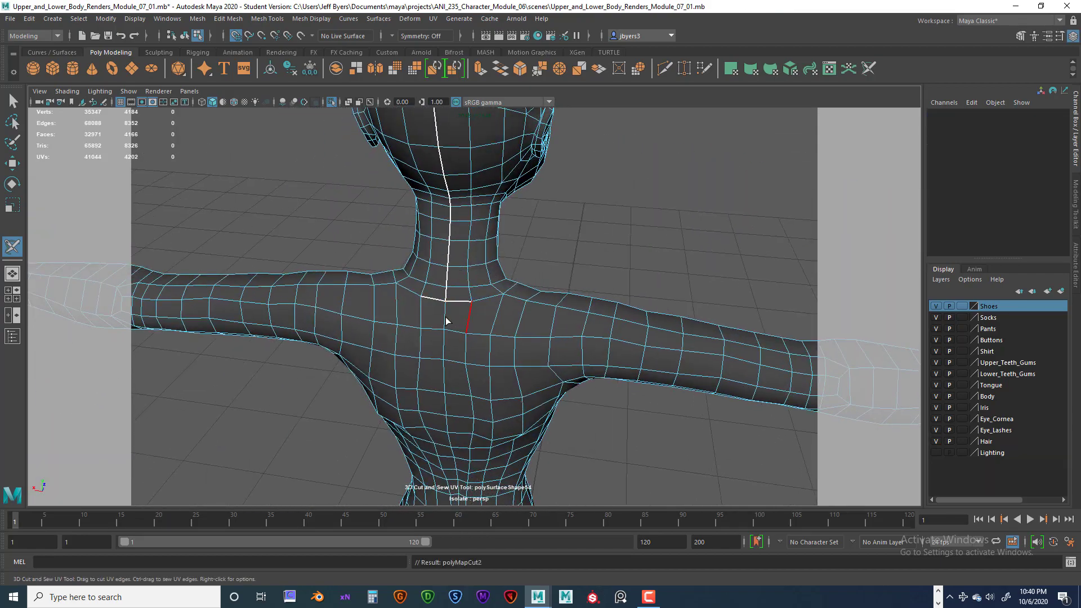
left_click_drag(446, 321, 428, 346, "alt")
double_click(495, 323)
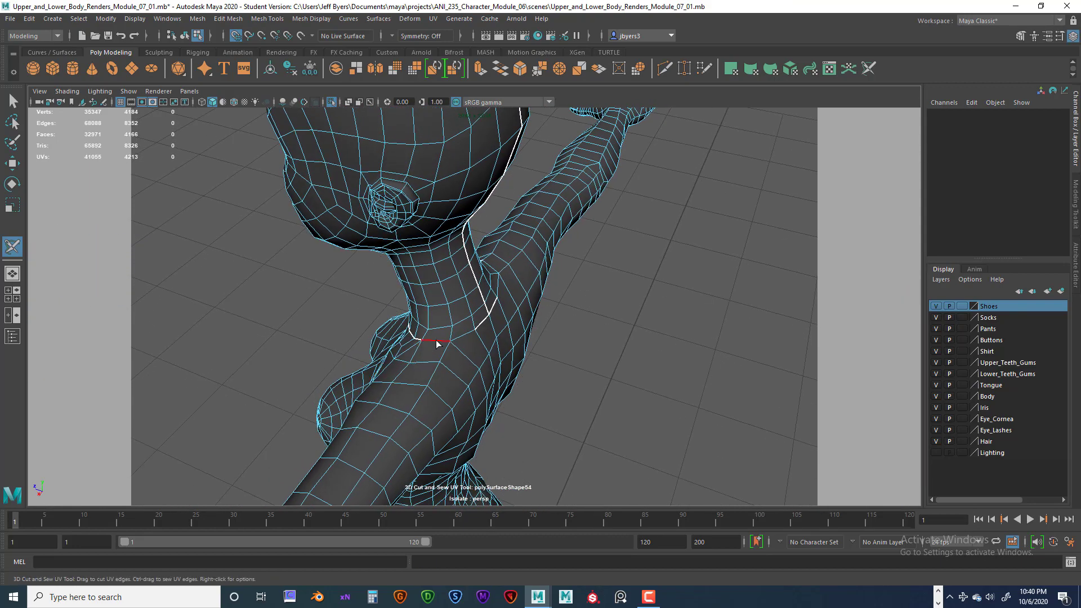
left_click(436, 340)
left_click_drag(444, 343, 467, 323, "alt")
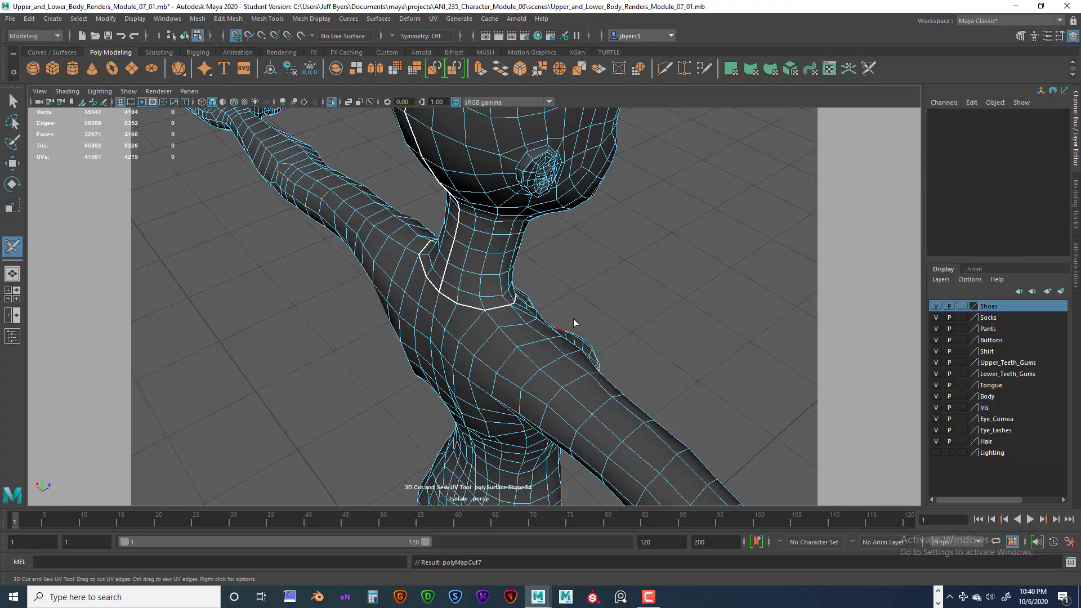
Cut a UV seam loop around the character's left shoulder to separate the arm from the torso.
left_click_drag(573, 319, 512, 348, "alt")
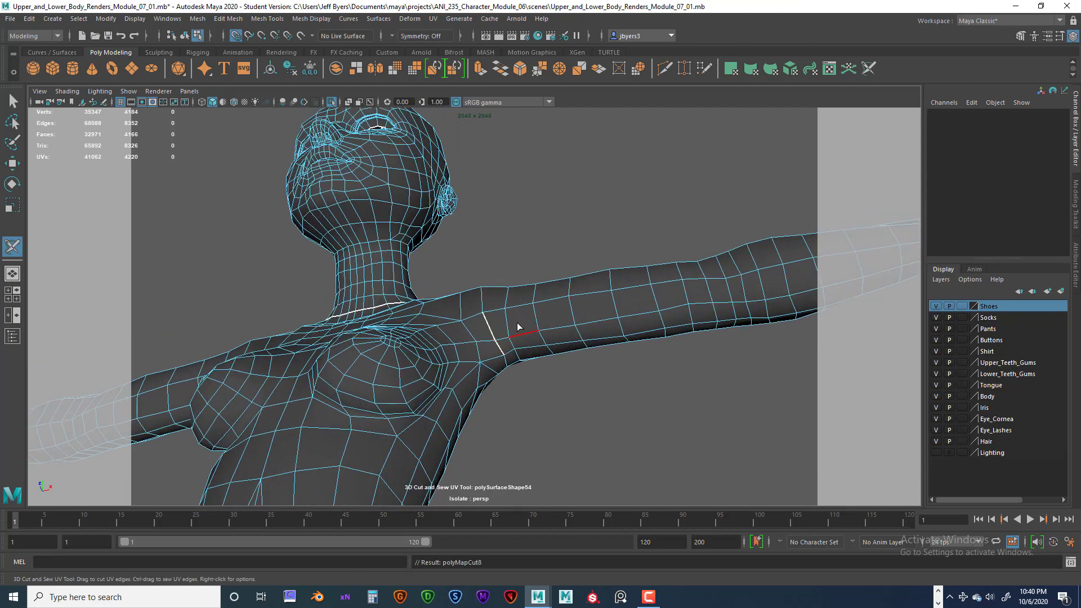
left_click_drag(518, 327, 512, 355, "alt")
double_click(481, 309)
left_click_drag(531, 309, 604, 363, "alt")
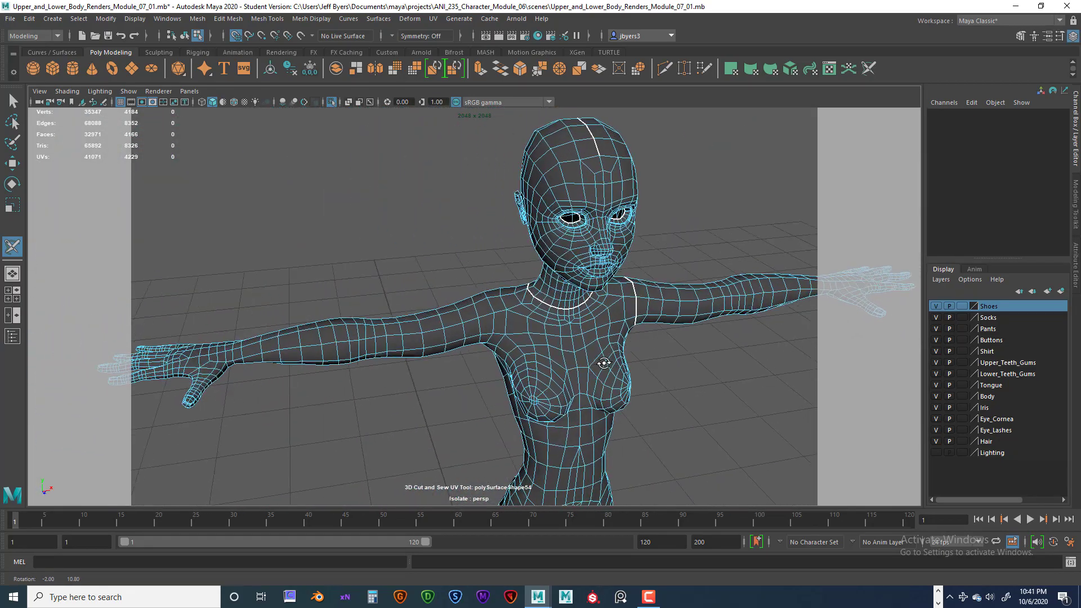
Cut a matching UV seam loop around the character's right shoulder.
left_click_drag(640, 315, 594, 306, "alt")
right_click_drag(594, 307, 618, 350, "alt")
left_click_drag(618, 350, 684, 349, "alt")
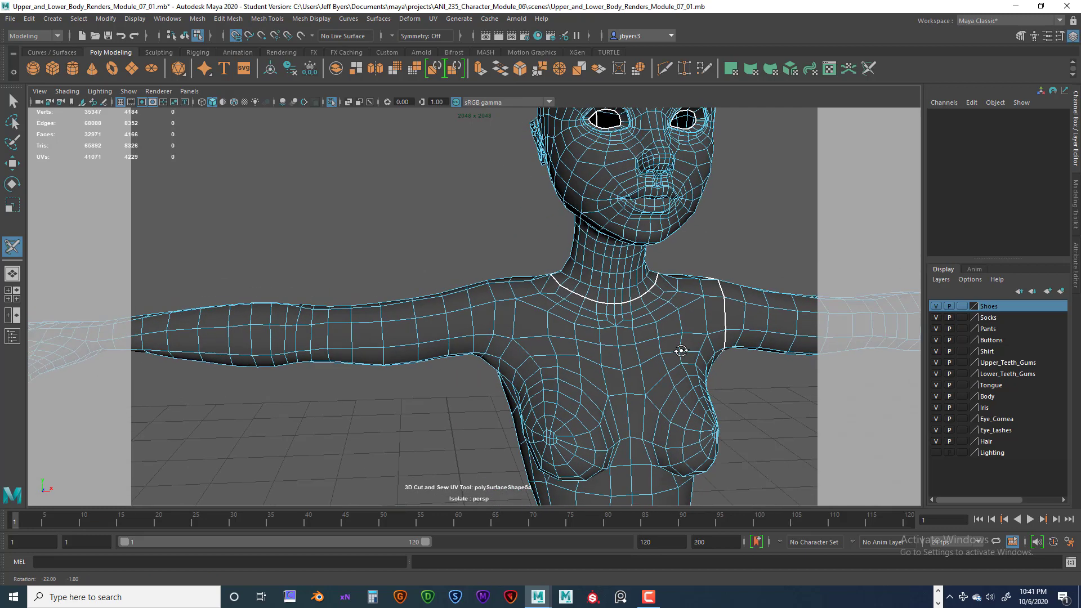
middle_click_drag(688, 336, 598, 326, "alt")
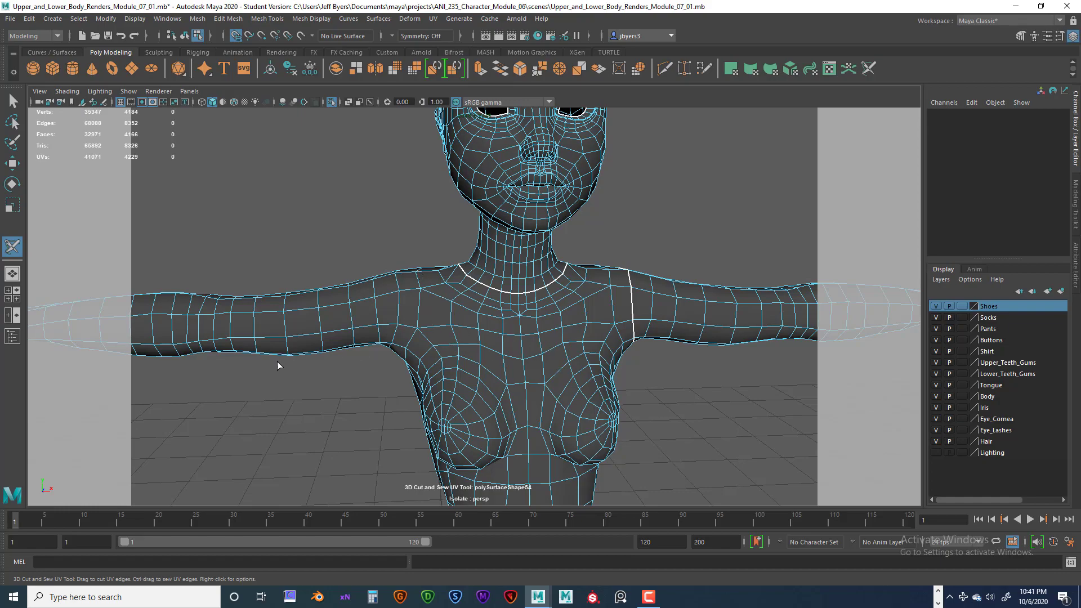
left_click_drag(277, 366, 307, 331, "alt")
mouse_move(406, 272)
left_mouse_down()
mouse_move(391, 322)
mouse_move(450, 326)
mouse_move(541, 357)
mouse_move(616, 319)
mouse_move(482, 304)
mouse_move(415, 337)
left_mouse_up()
Cut a UV seam loop around the character's left wrist to separate the hand from the arm.
scroll(415, 348, "down", 5)
left_click_drag(514, 342, 539, 343, "alt")
scroll(540, 343, "up", 5)
middle_click_drag(540, 343, 445, 301, "alt")
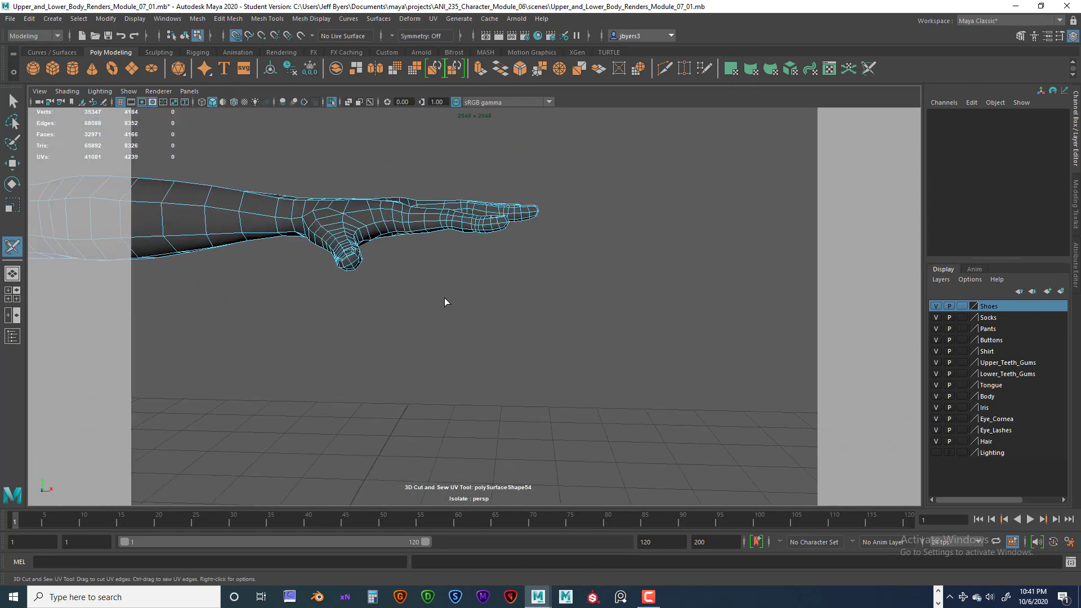
mouse_move(445, 301)
left_mouse_down("alt")
mouse_move(456, 343)
mouse_move(466, 295)
left_mouse_up("alt")
scroll(535, 302, "up", 5)
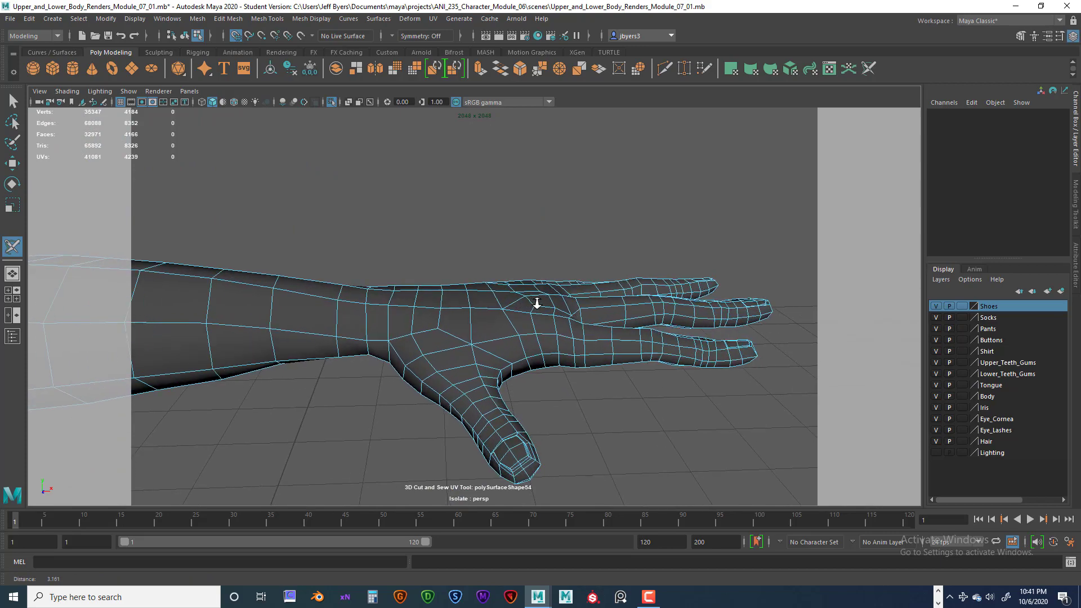
left_click_drag(535, 302, 528, 279, "alt")
middle_click_drag(492, 246, 527, 351, "alt")
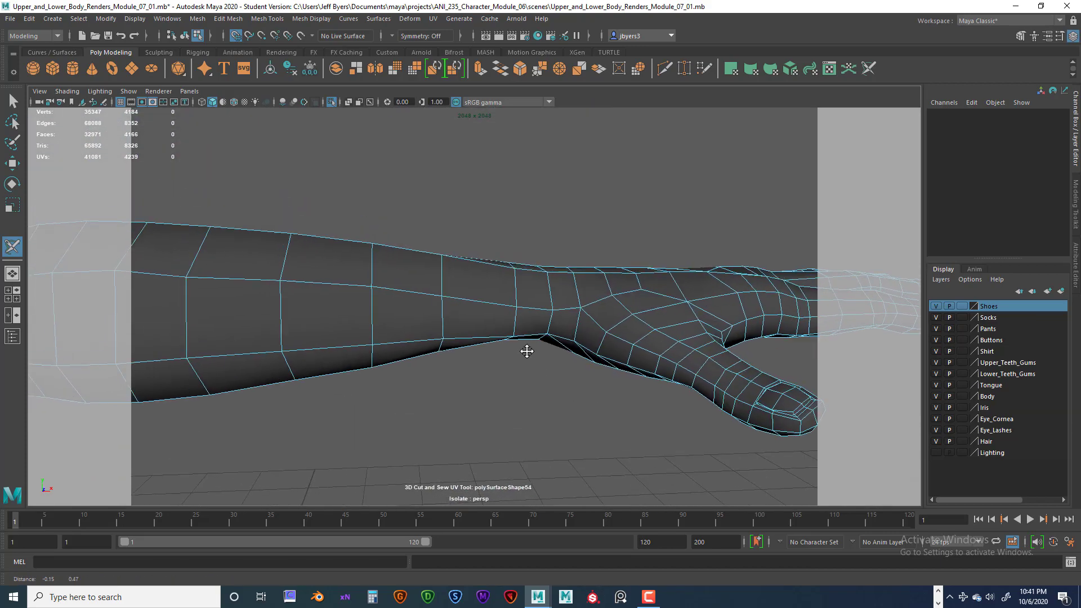
left_click_drag(527, 351, 430, 334, "alt")
middle_click_drag(431, 334, 425, 268, "alt")
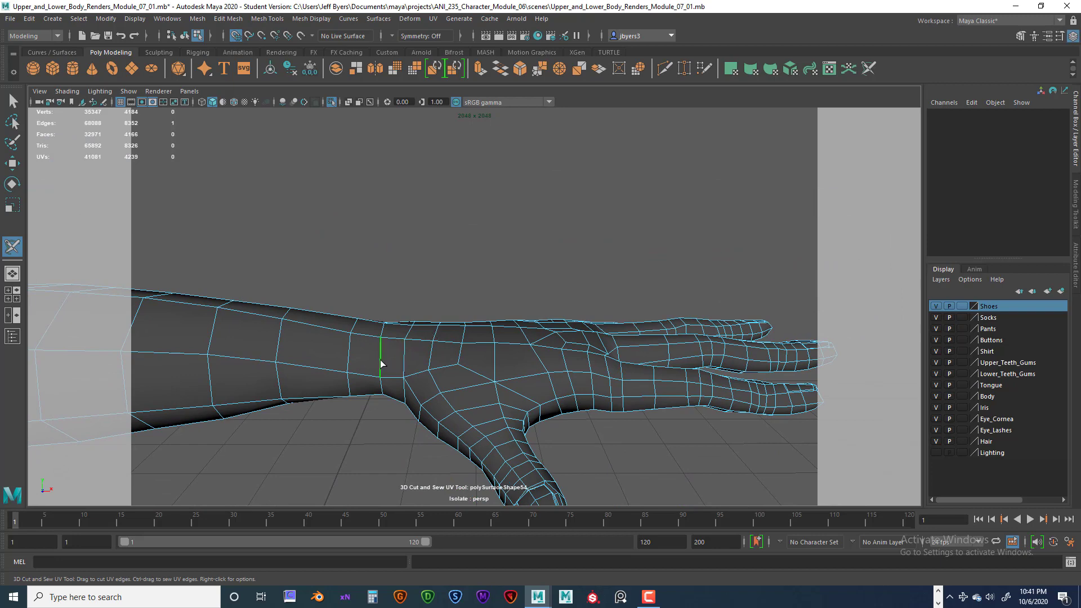
left_click_drag(381, 364, 379, 387)
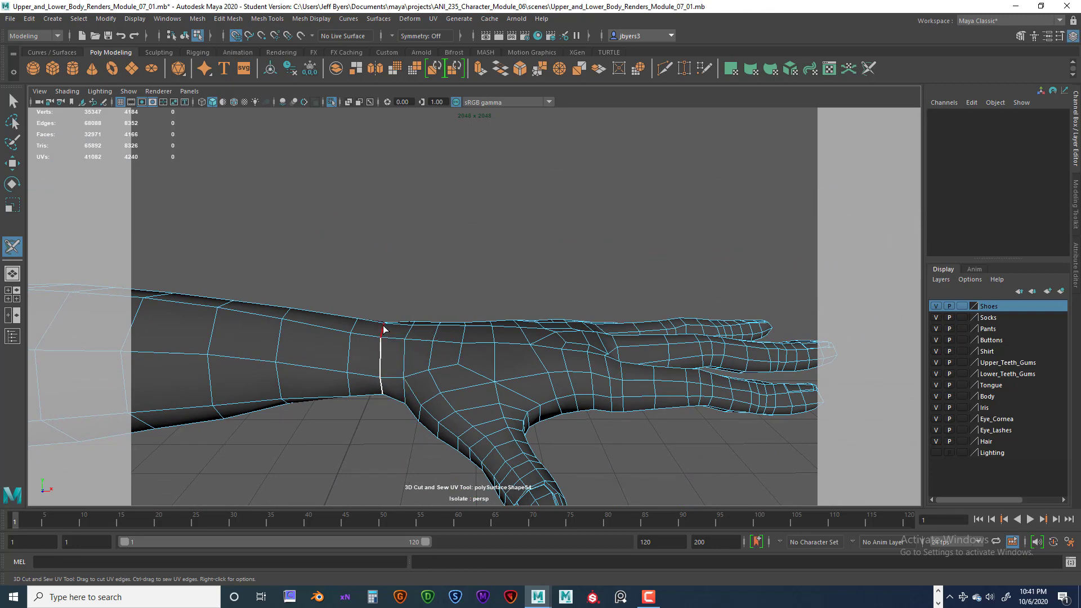
left_click_drag(448, 351, 369, 366, "alt")
middle_click_drag(329, 367, 447, 348, "alt")
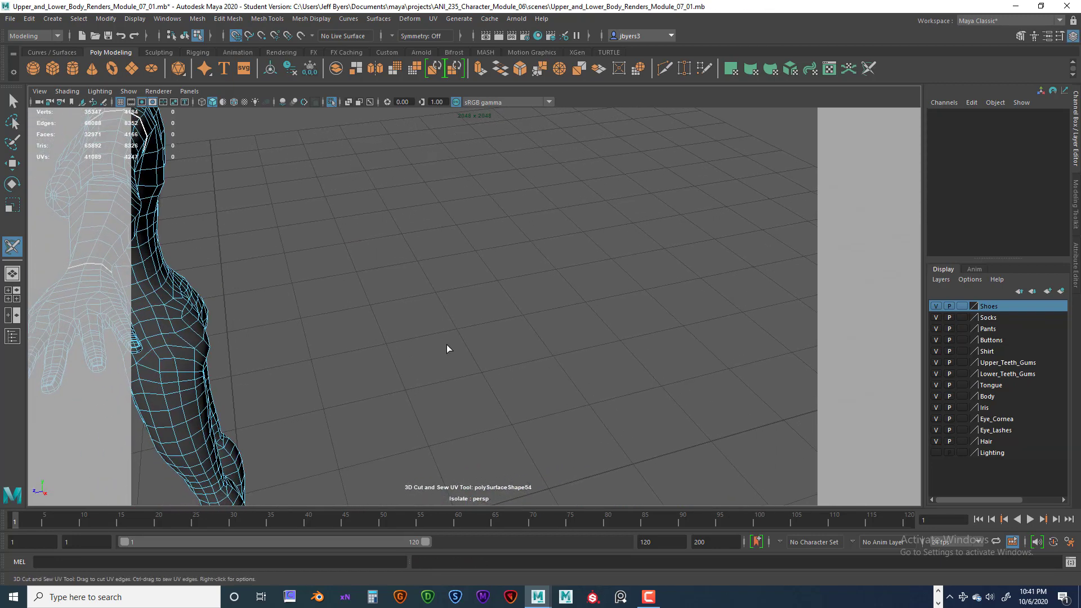
Cut a matching UV seam loop around the character's right wrist.
key("f")
right_click_drag(460, 343, 573, 265, "alt")
left_click_drag(573, 265, 732, 415, "alt")
middle_click_drag(383, 385, 613, 338, "alt")
right_click_drag(439, 361, 547, 367, "alt")
mouse_move(548, 367)
left_mouse_down("alt")
mouse_move(556, 357)
mouse_move(530, 362)
left_mouse_up("alt")
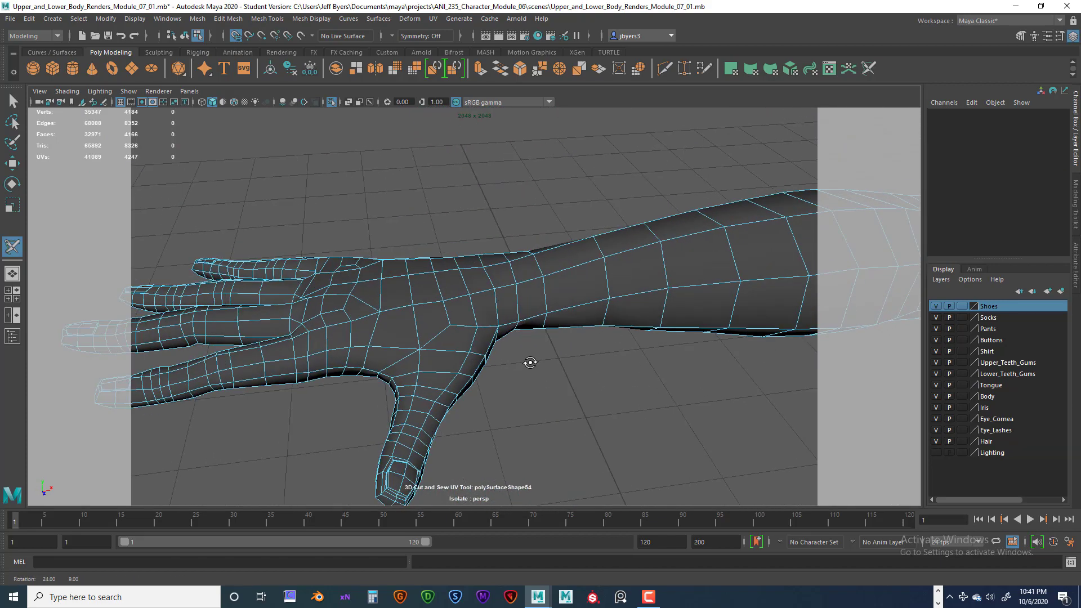
left_click_drag(515, 304, 508, 259)
double_click(508, 258)
scroll(544, 361, "down", 6)
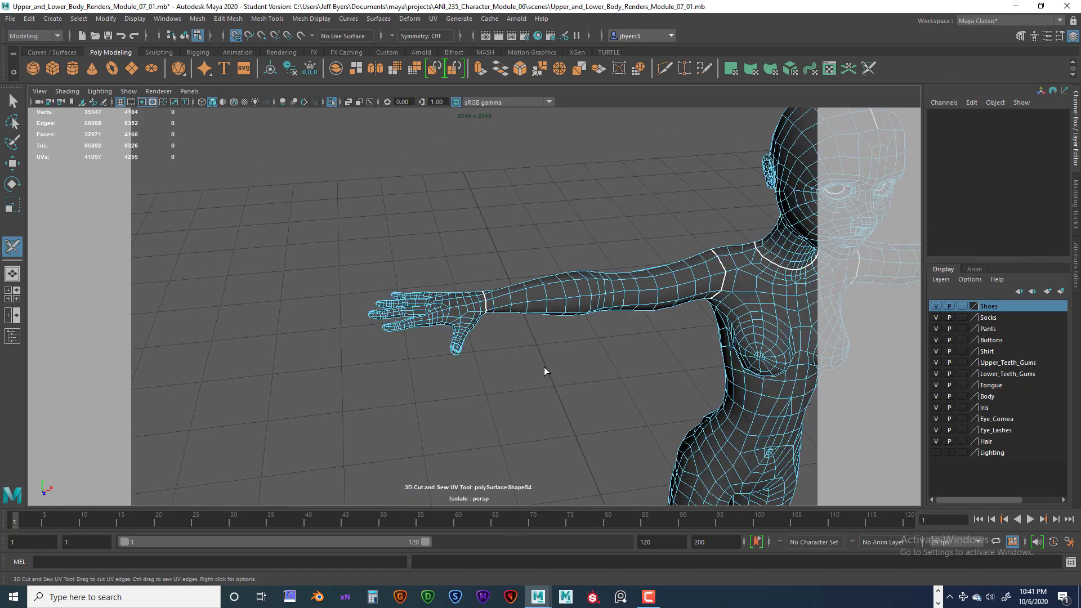
Cut UV seams along both front hip creases and across the upper buttocks, with two seams running up the back beside the spine.
left_click_drag(543, 369, 863, 297, "alt")
middle_click_drag(545, 335, 410, 278, "alt")
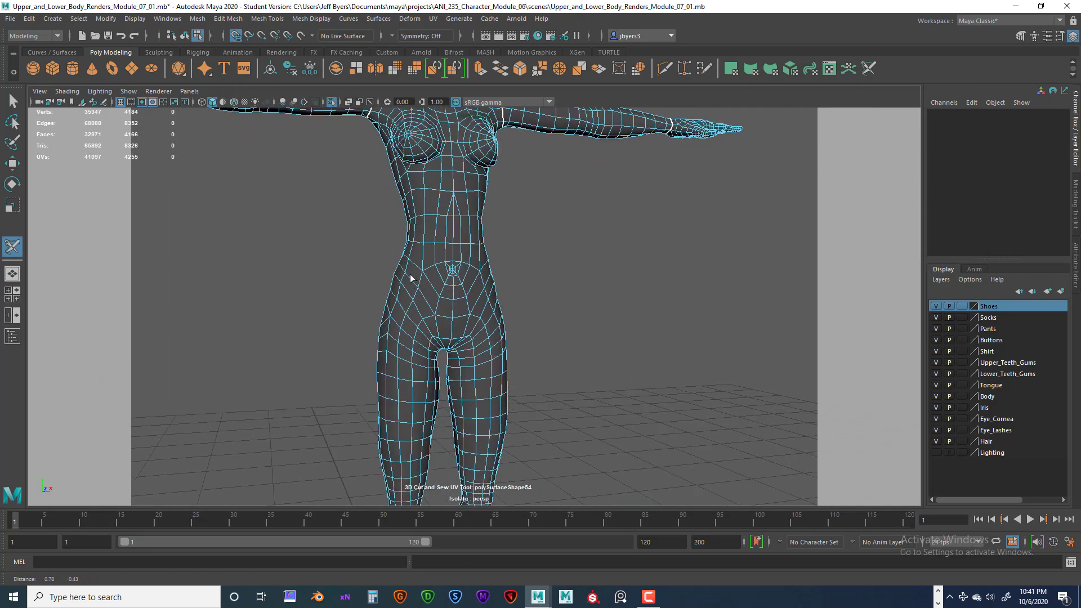
scroll(483, 332, "up", 6)
left_click_drag(460, 336, 562, 318, "alt")
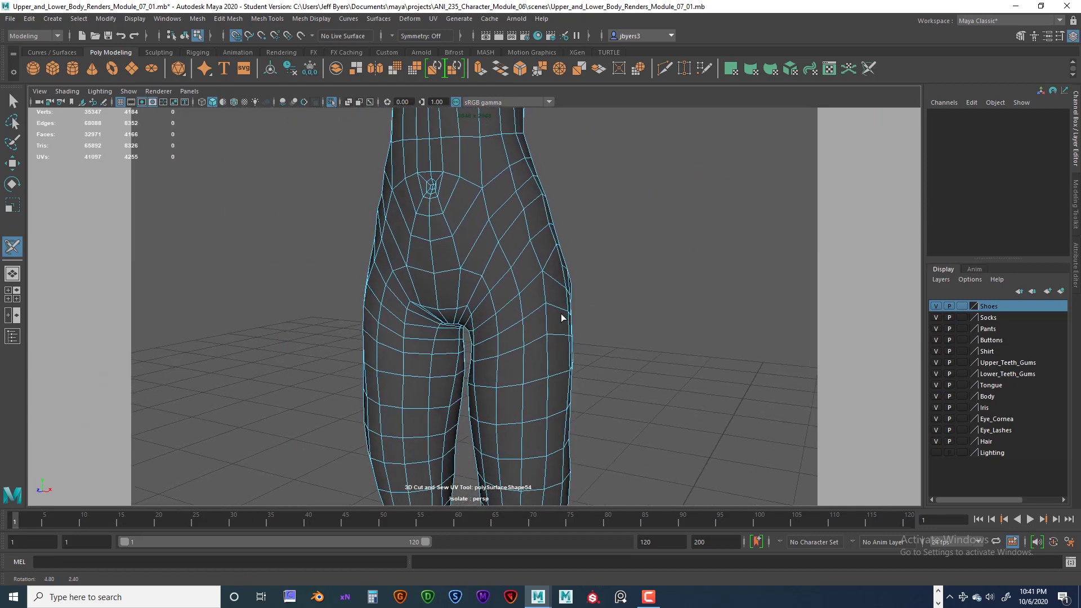
mouse_move(495, 316)
left_mouse_down("alt")
mouse_move(521, 308)
mouse_move(506, 304)
left_mouse_up("alt")
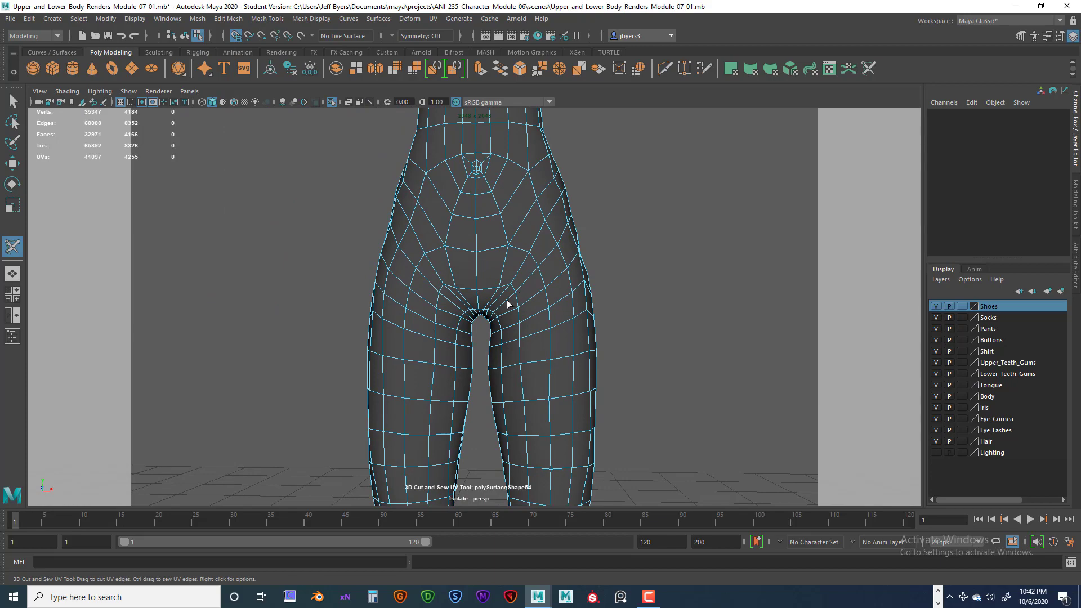
left_click_drag(512, 297, 553, 290, "alt")
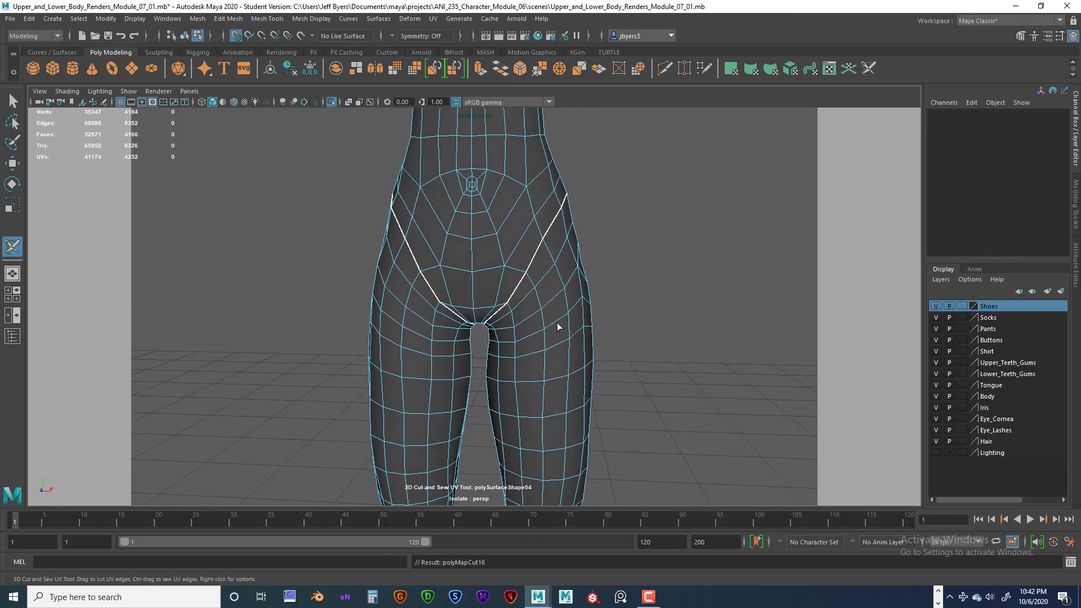
Examine the seams around the hips and buttocks and along the back from several angles.
left_click_drag(556, 323, 363, 332, "alt")
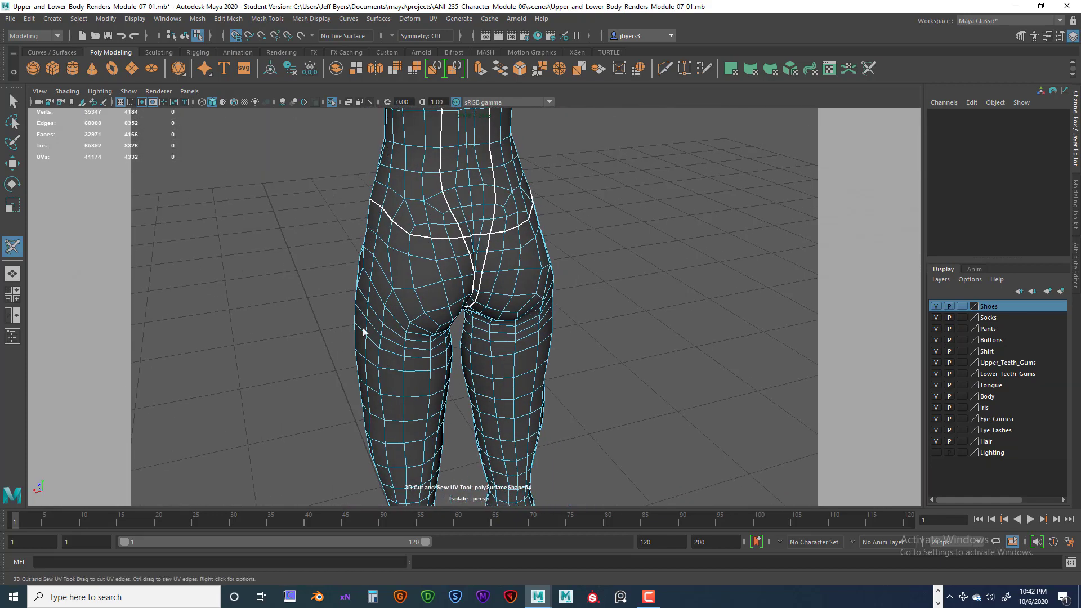
left_click_drag(509, 245, 556, 249, "alt")
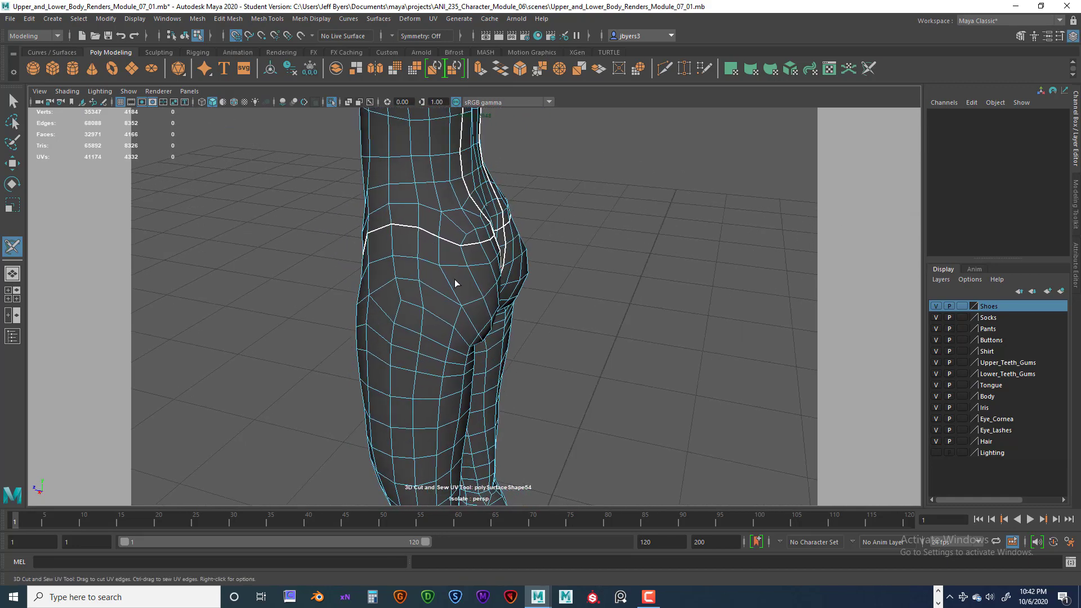
left_click_drag(455, 283, 355, 296, "alt")
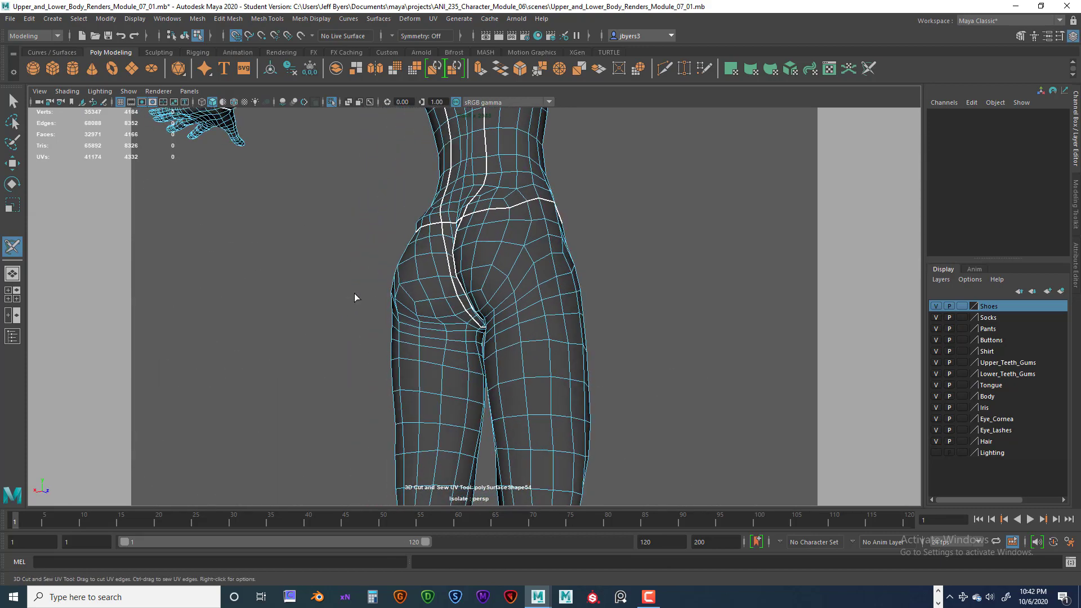
left_click_drag(469, 318, 435, 291, "alt")
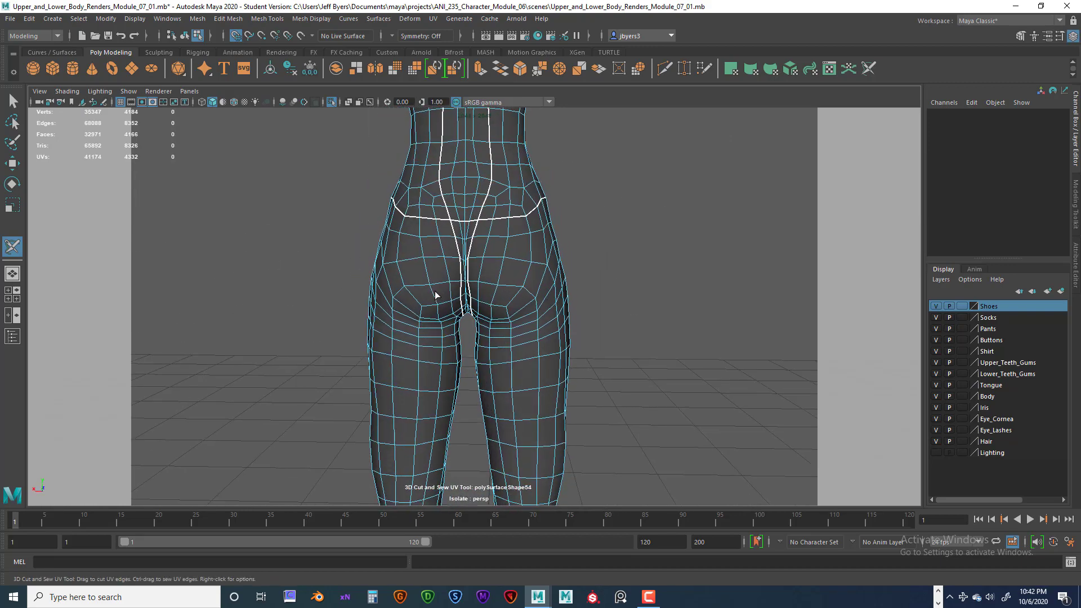
scroll(435, 291, "down", 5)
middle_click_drag(442, 270, 451, 356, "alt")
left_click_drag(451, 357, 500, 305, "alt")
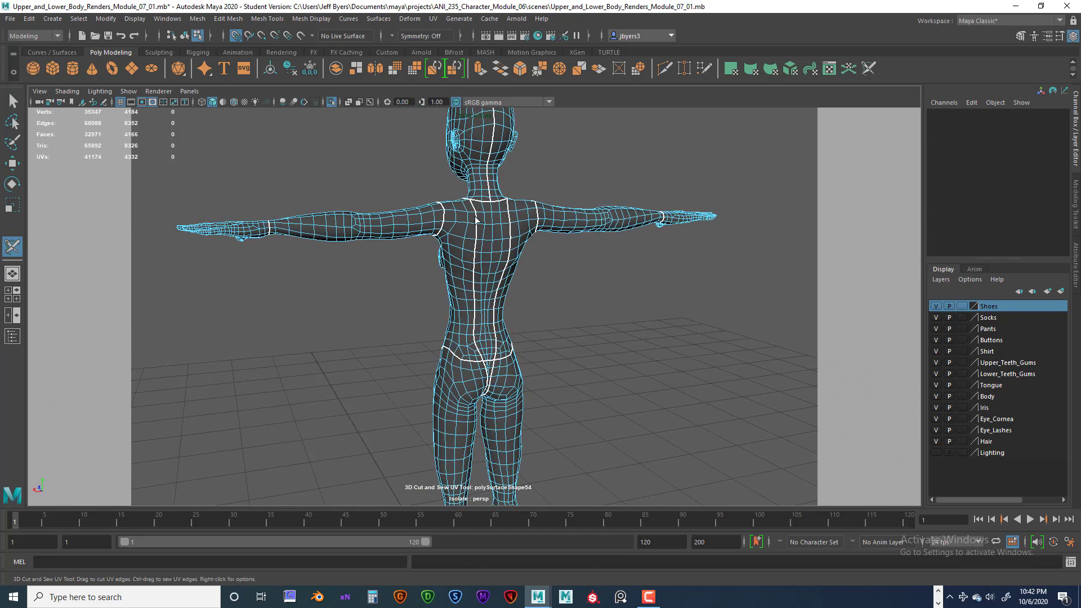
Sew the two UV seams running up the back beside the spine back together.
left_click_drag(477, 255, 468, 377, "alt")
scroll(467, 404, "up", 8)
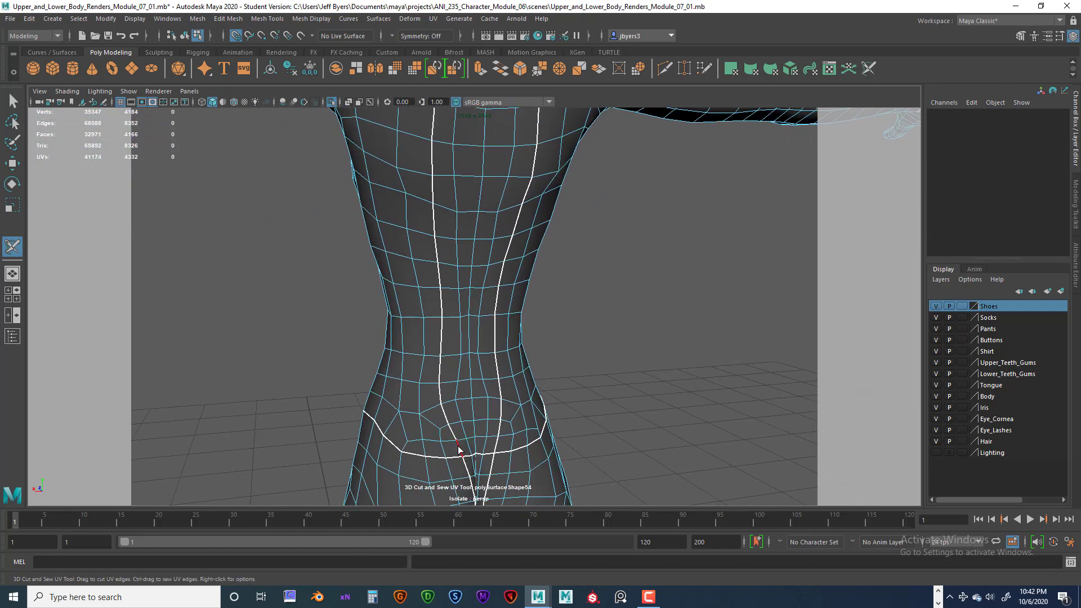
left_click(507, 436)
left_click_drag(464, 298, 487, 383, "alt")
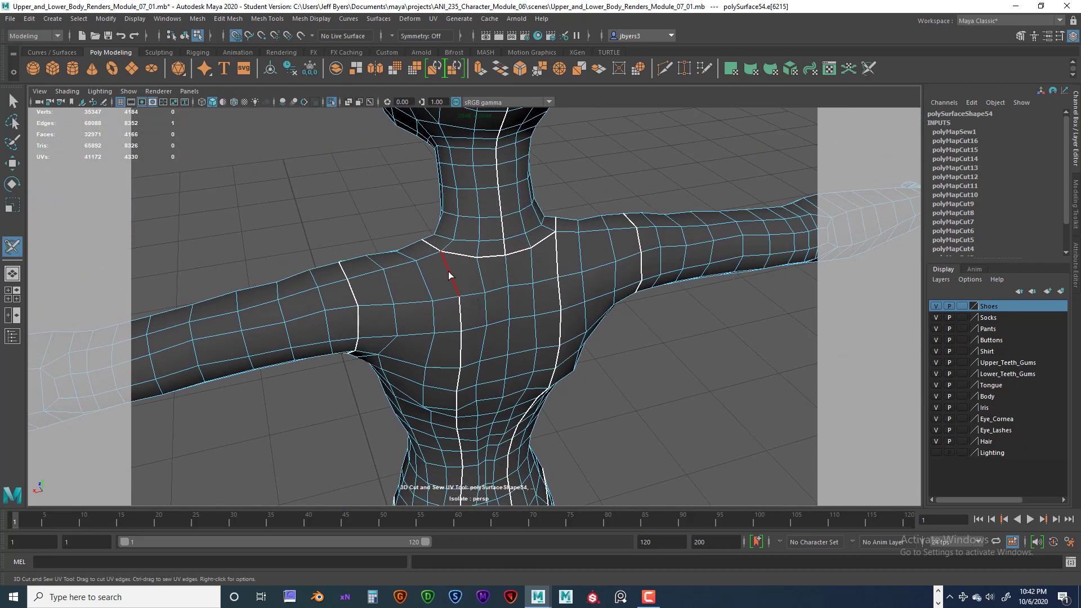
left_click(450, 275, "ctrl")
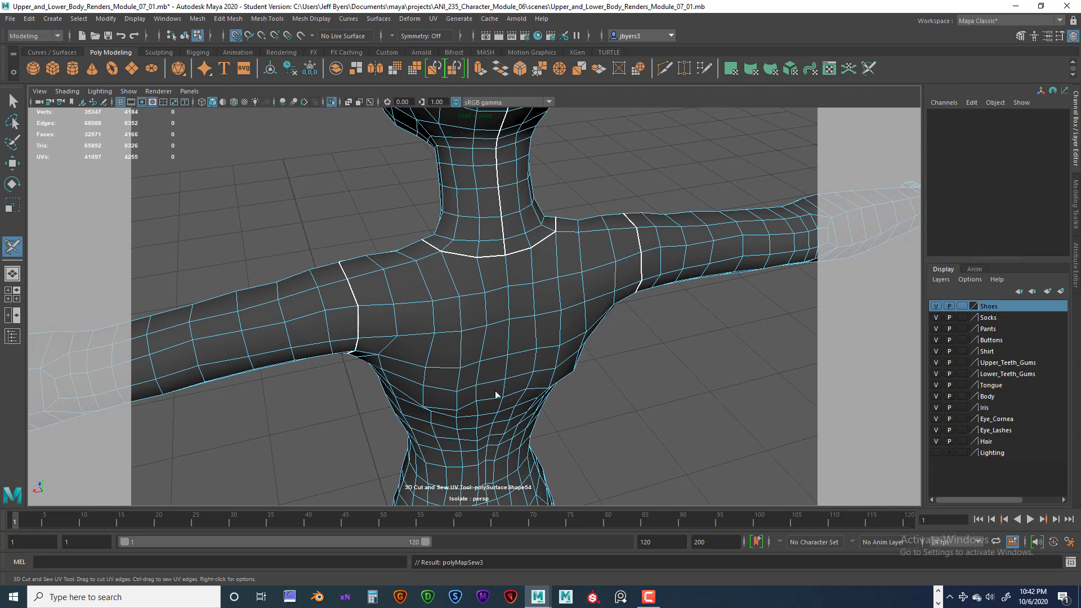
Cut the UV seam along the front hip creases again, carrying it over the hips and across the upper buttocks.
left_click_drag(495, 391, 464, 295, "alt")
left_click_drag(445, 231, 580, 305, "alt")
left_click_drag(552, 340, 510, 381, "alt")
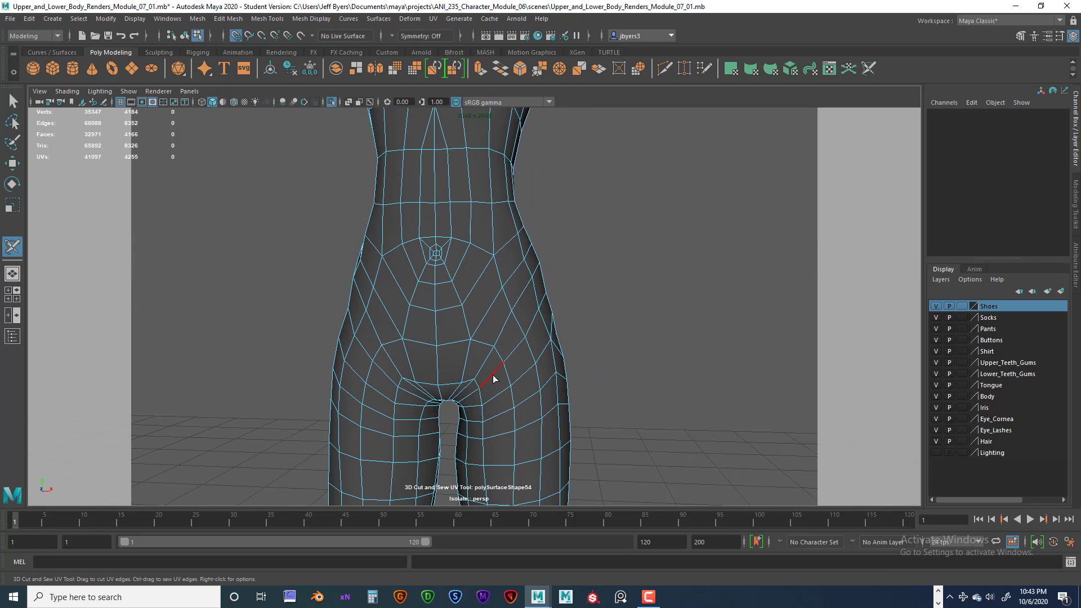
left_click(492, 375)
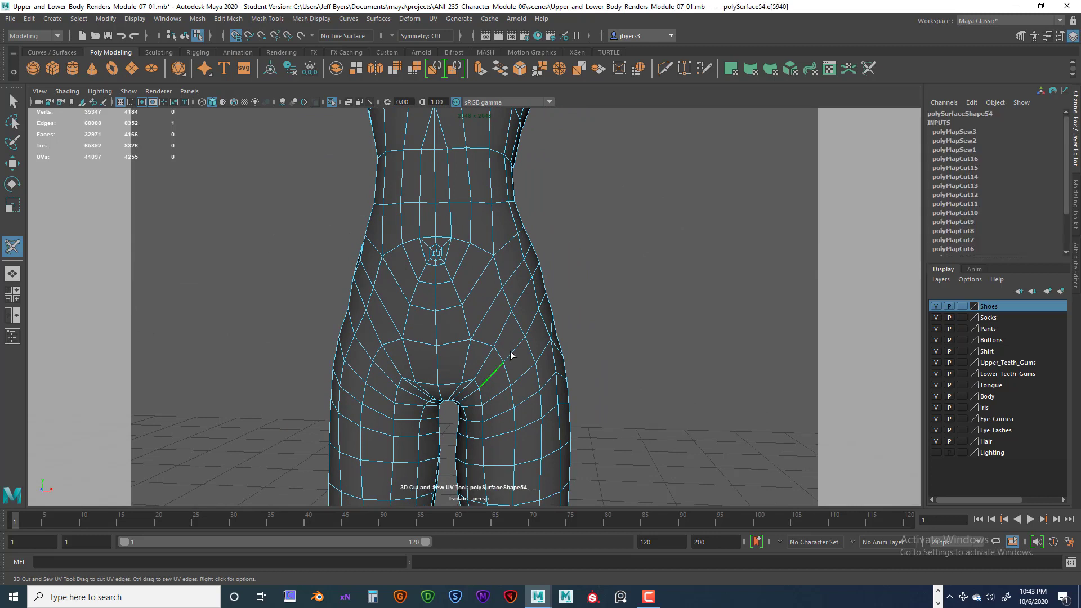
left_click(531, 323)
Cut a UV seam from the hip seam down the outer edge of the character's left buttock.
left_click_drag(530, 323, 468, 347, "alt")
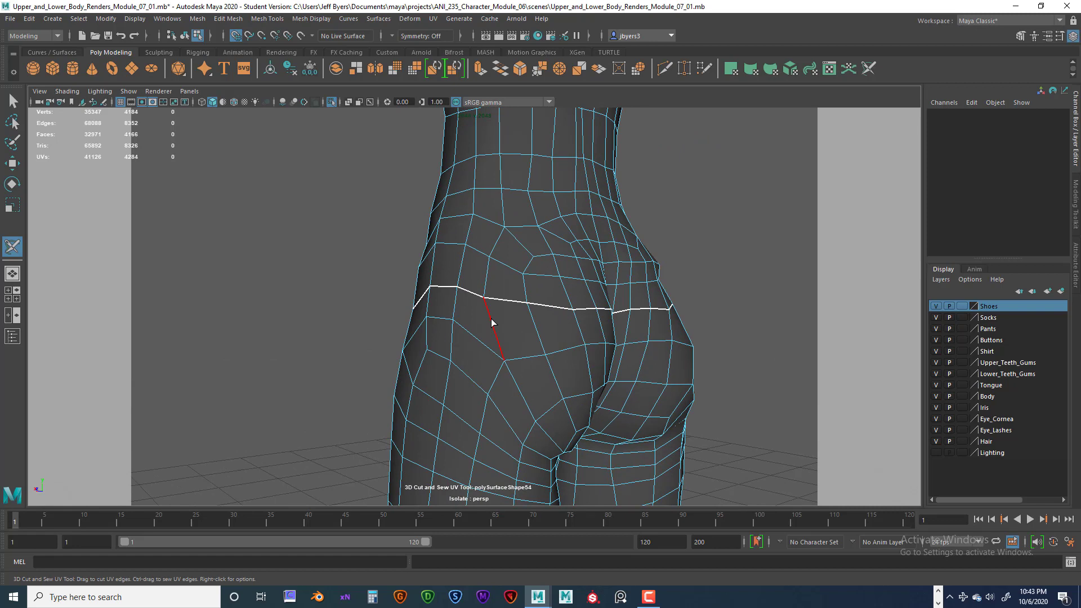
left_click(492, 322)
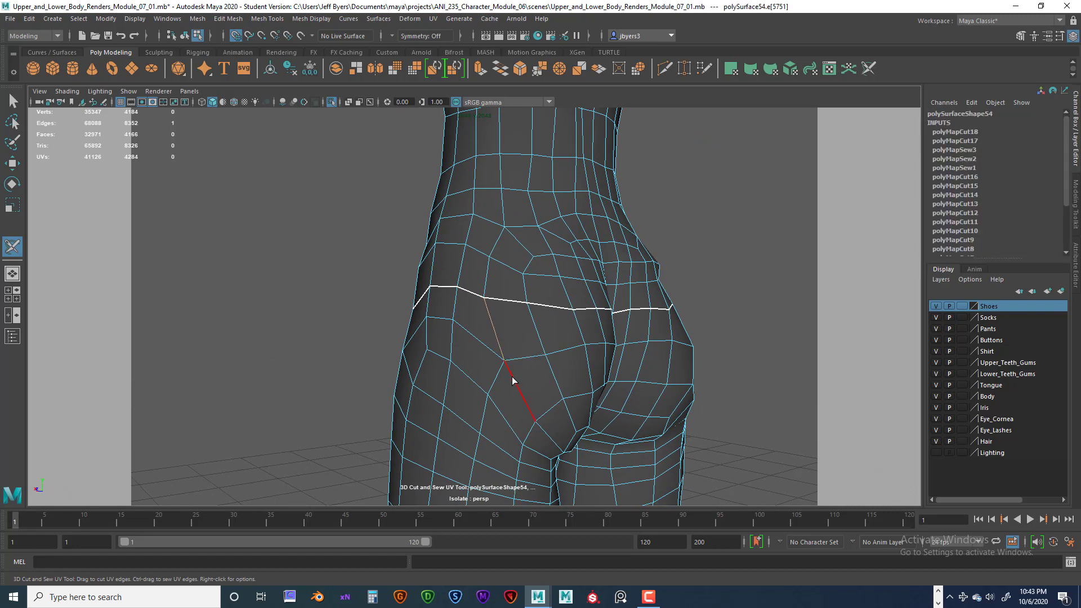
left_click(498, 346, "ctrl")
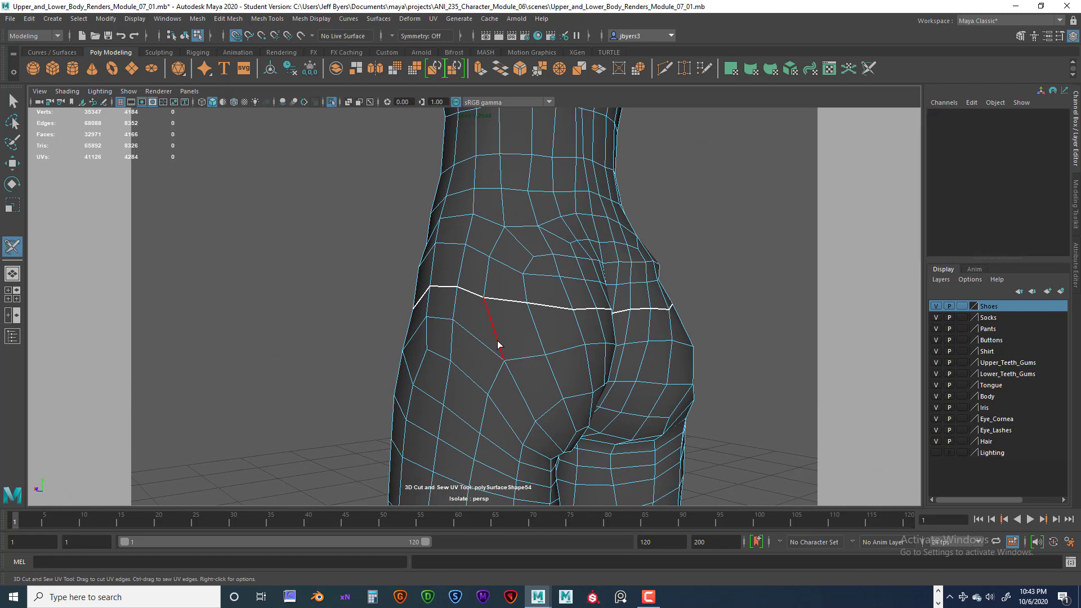
left_click(498, 342)
key("ctrl+z")
key("ctrl+z")
left_click(499, 343)
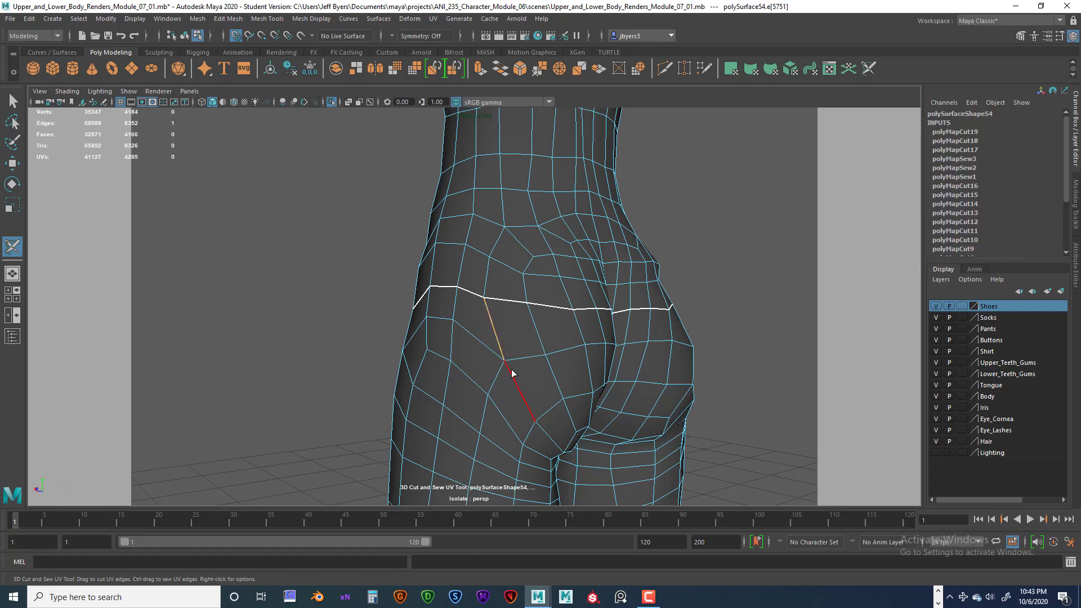
left_click(499, 346)
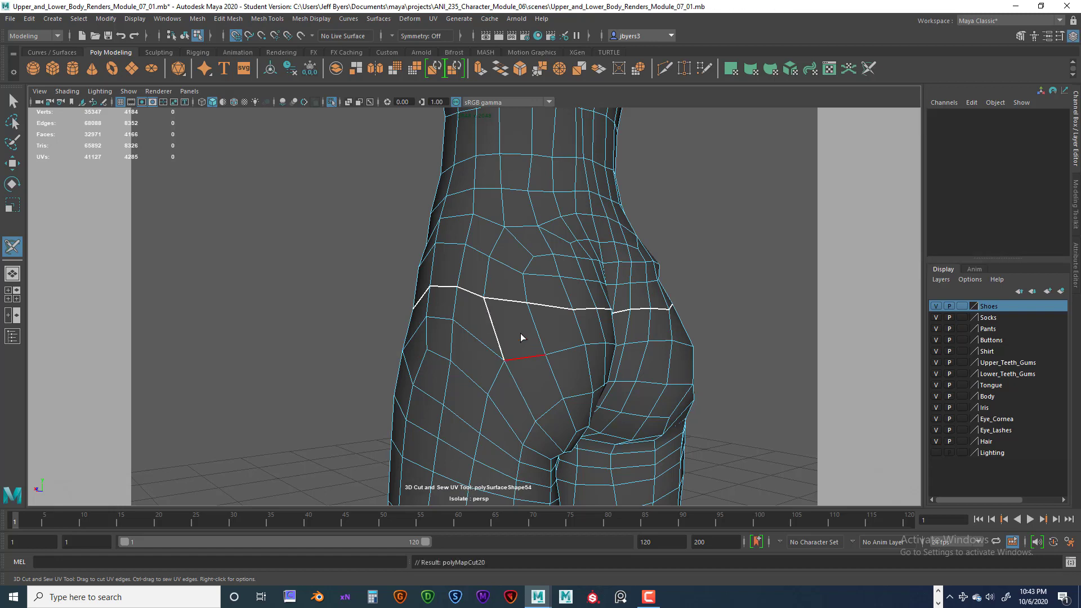
left_click(517, 387)
Cut the UV seam along the crease beneath the left buttock and join it to the crotch seam.
left_click_drag(570, 422, 514, 411, "alt")
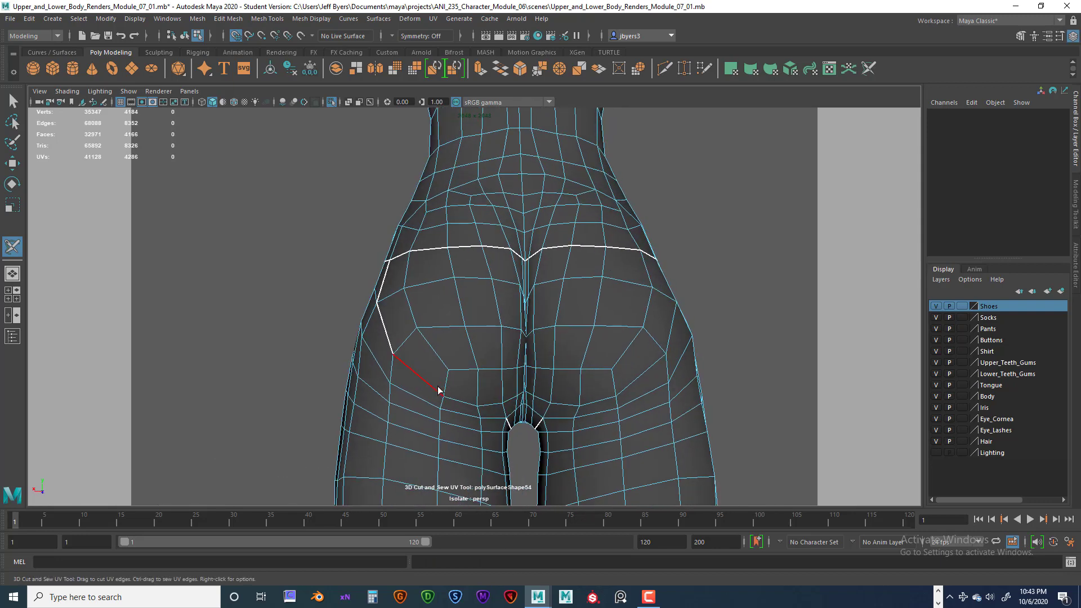
left_click_drag(422, 382, 512, 401)
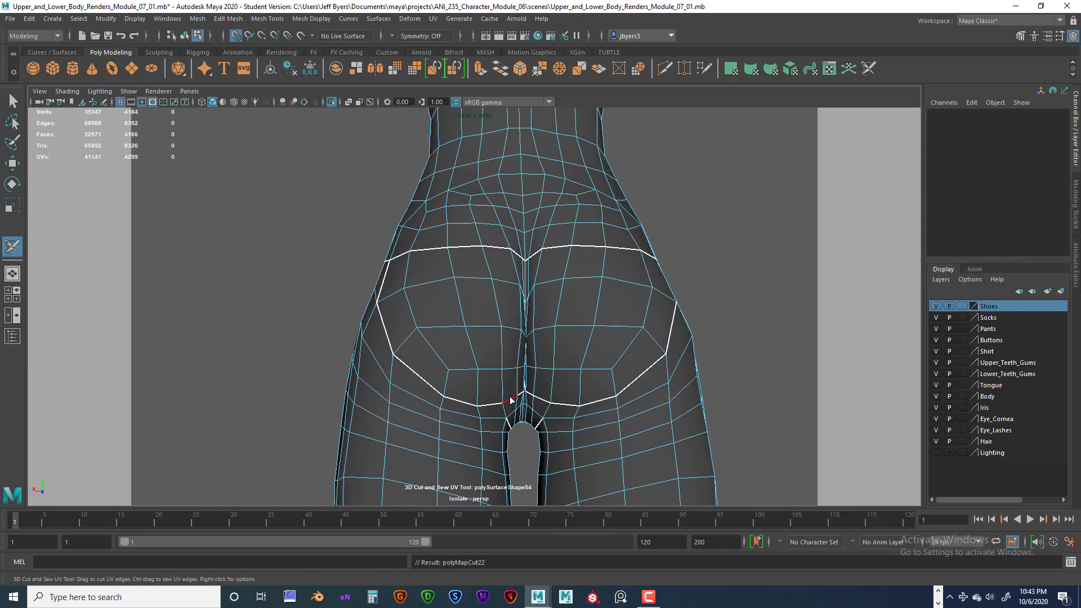
key("ctrl+z")
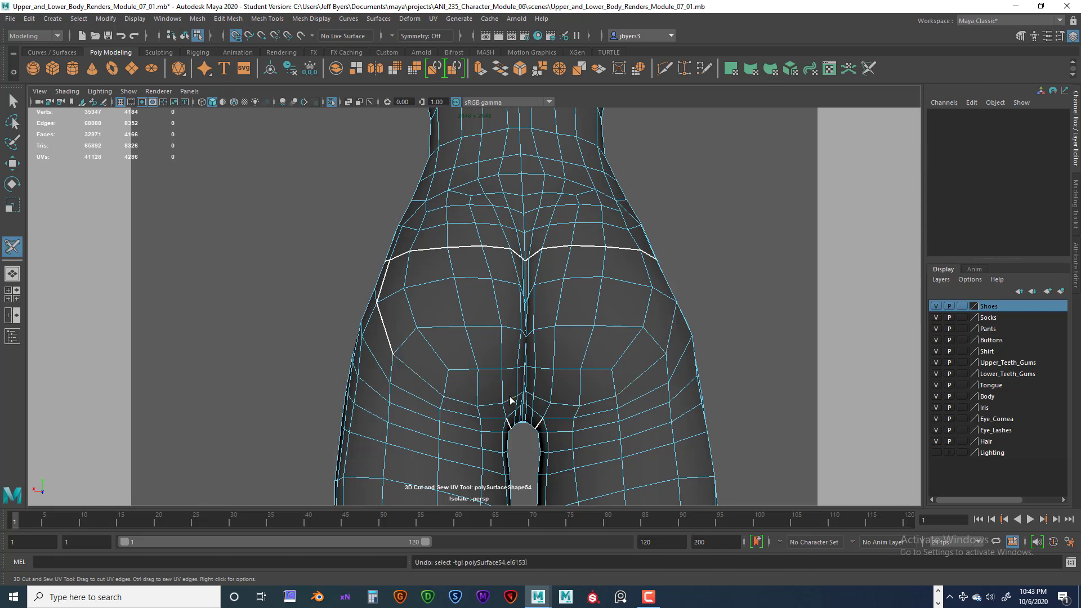
left_click(422, 380)
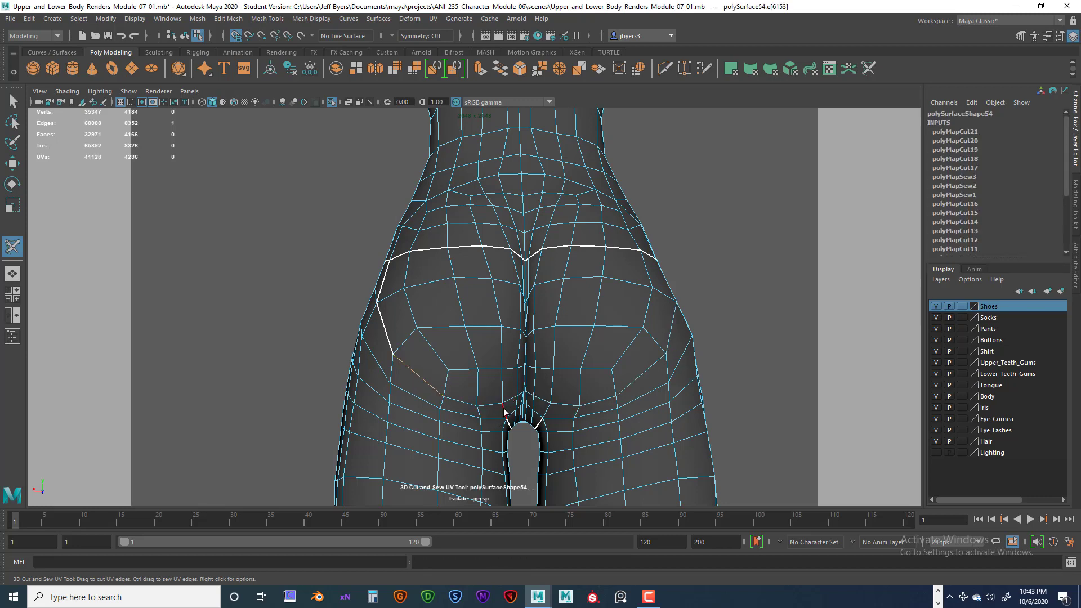
left_click_drag(500, 412, 493, 410)
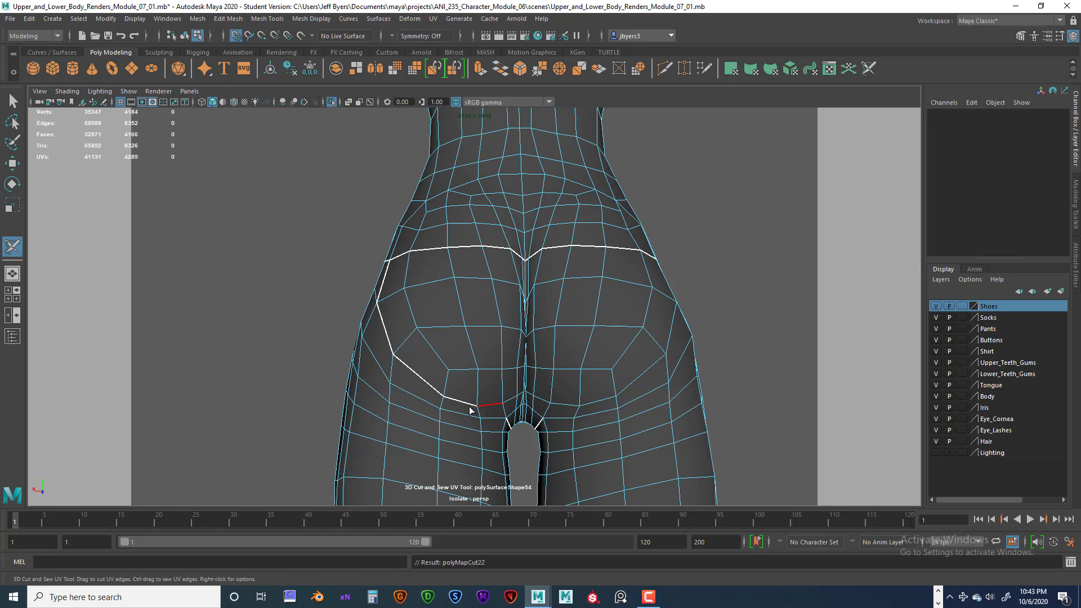
double_click(505, 410)
key("ctrl+z")
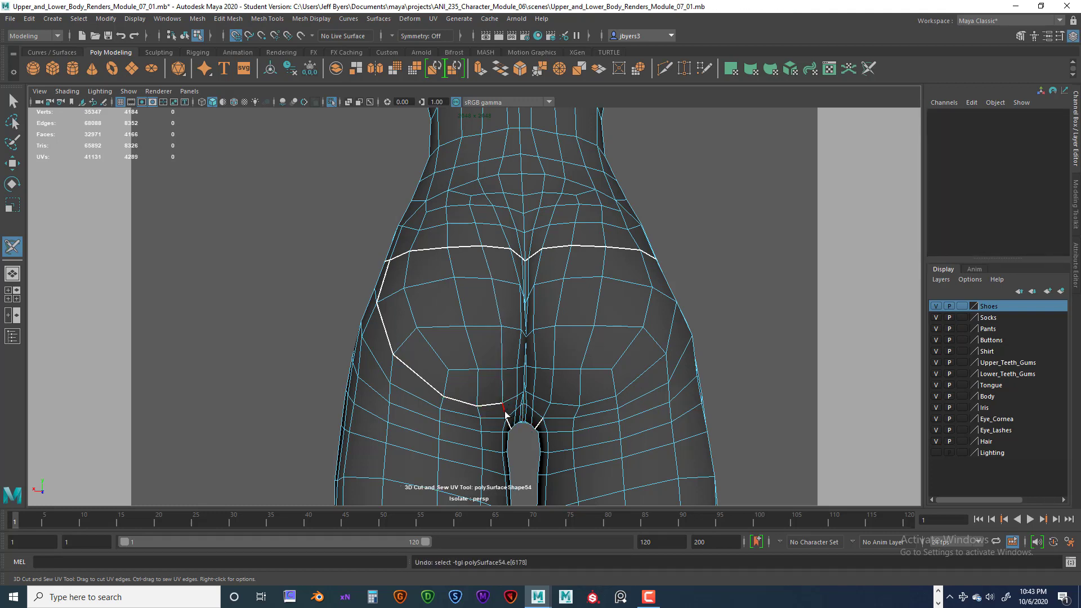
left_click(505, 412)
left_click(509, 418)
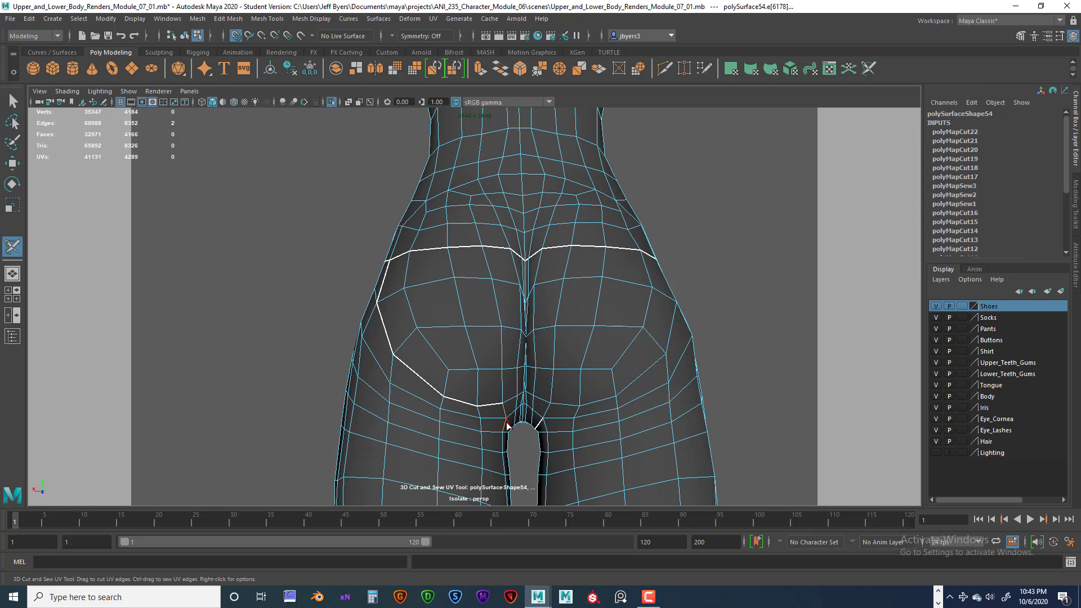
mouse_move(505, 425)
left_mouse_down("ctrl")
mouse_move(506, 411)
mouse_move(506, 426)
left_mouse_up("ctrl")
left_click(505, 409)
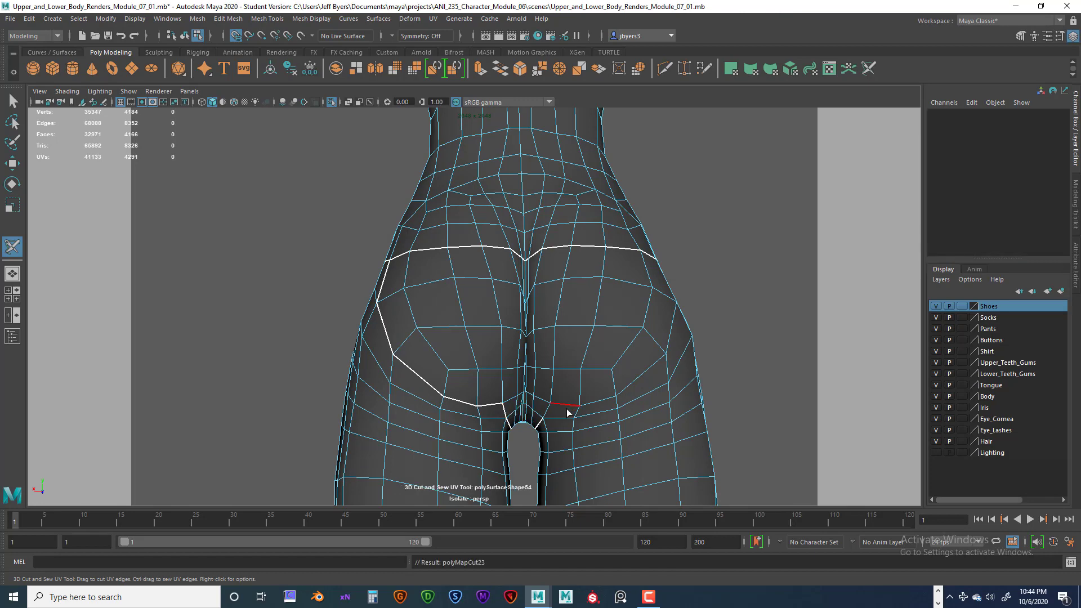
Cut a matching UV seam around the outer edge and lower crease of the right buttock.
left_click_drag(567, 410, 529, 424, "alt")
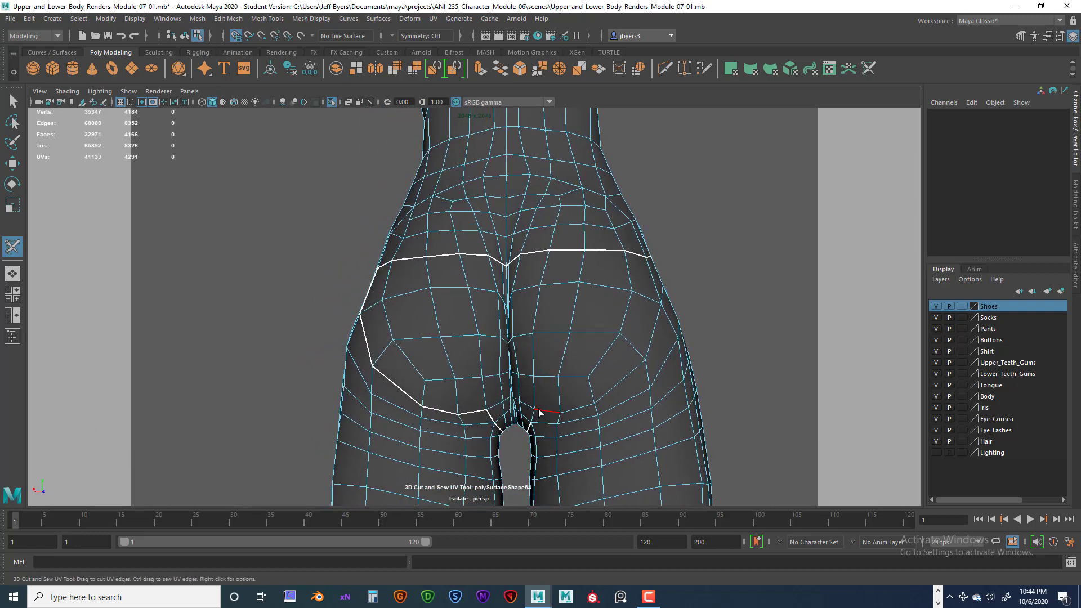
left_click(550, 412)
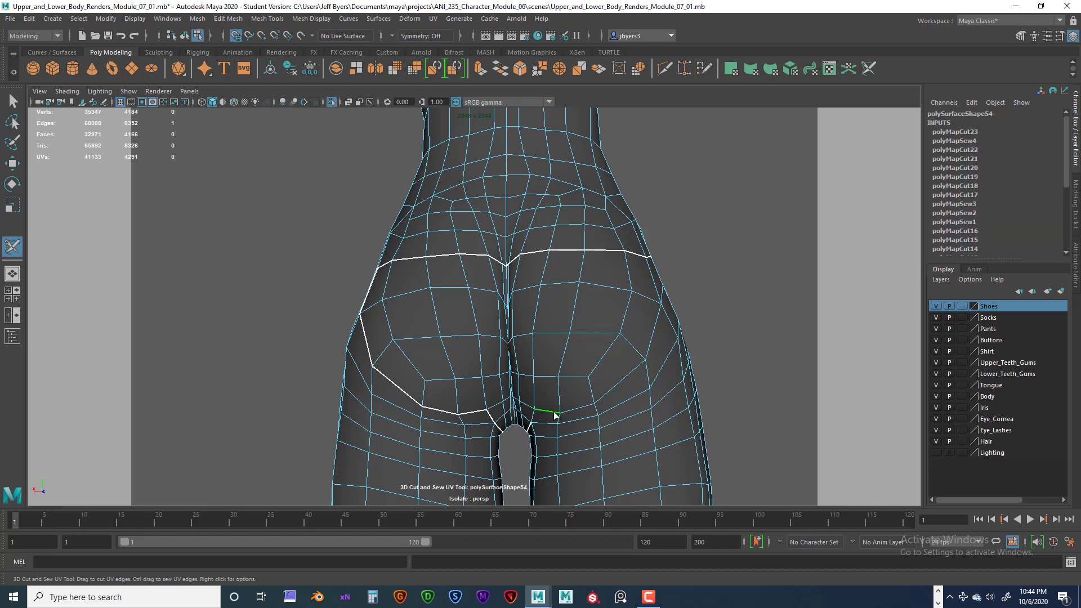
left_click(606, 396)
left_click_drag(647, 379, 560, 405, "alt")
mouse_move(577, 361)
left_mouse_down()
mouse_move(580, 350)
mouse_move(562, 379)
mouse_move(584, 379)
mouse_move(555, 386)
left_mouse_up()
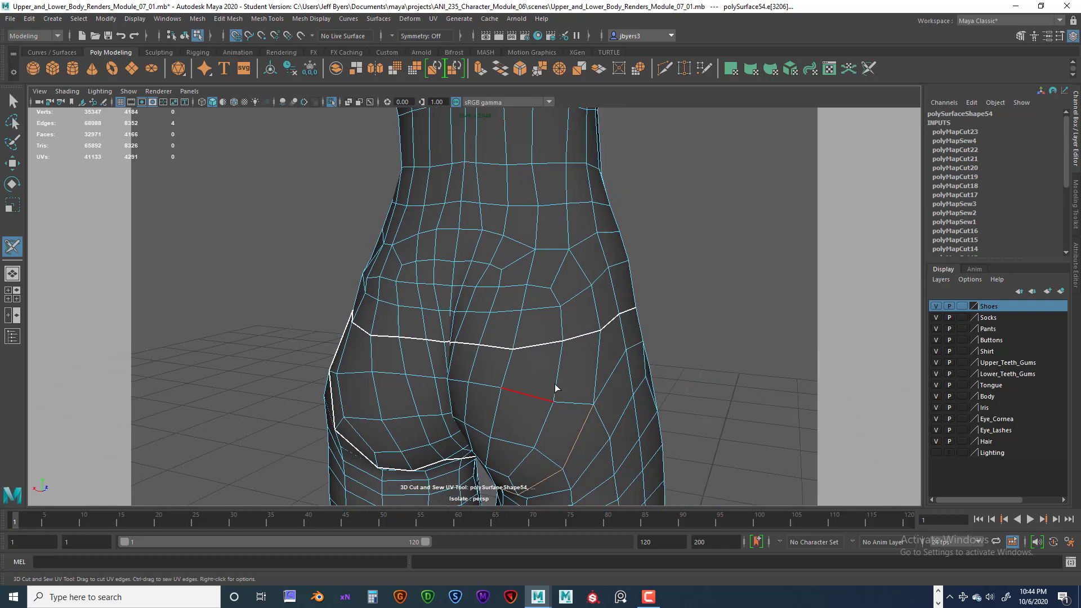
left_click(598, 375)
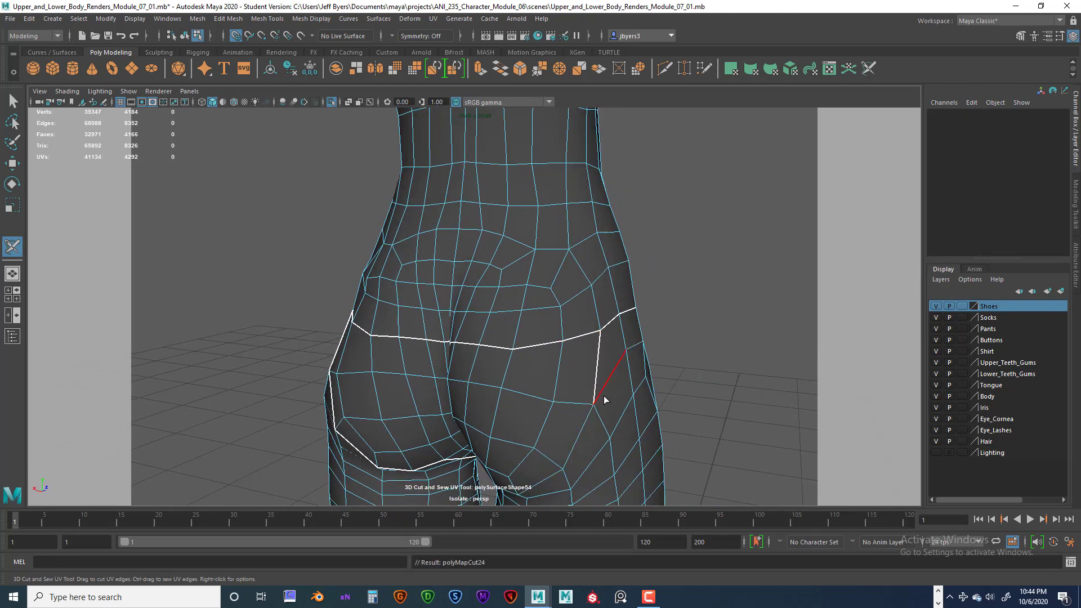
left_click(583, 429)
Cut the edge joining the right buttock's lower crease to the crotch seam, and sew the seam loop beneath both buttocks.
left_click_drag(567, 411, 560, 379, "alt")
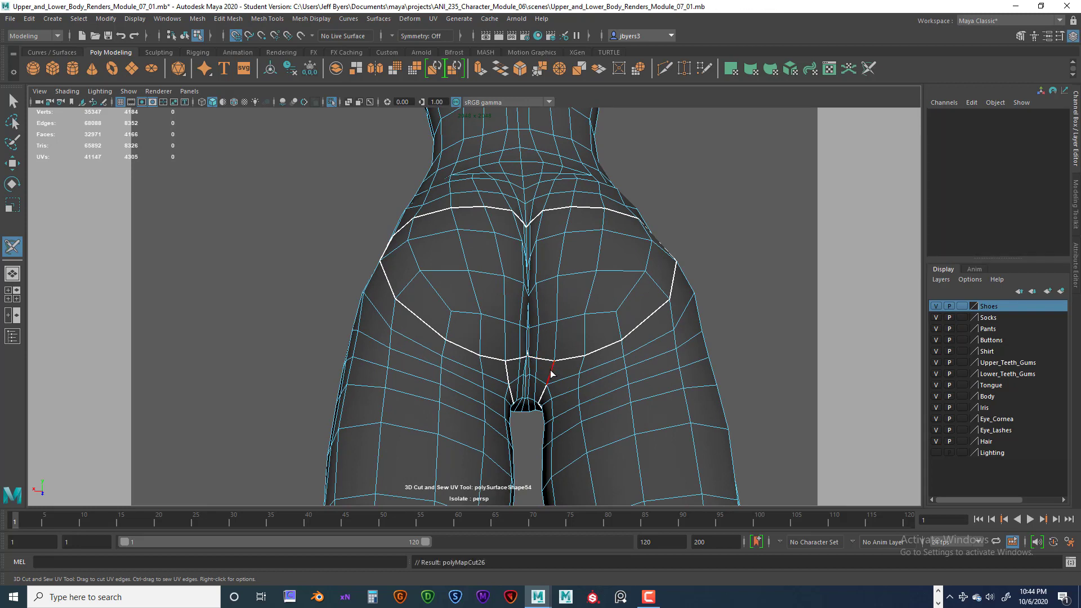
left_click(550, 374)
left_click_drag(545, 360, 532, 357, "ctrl")
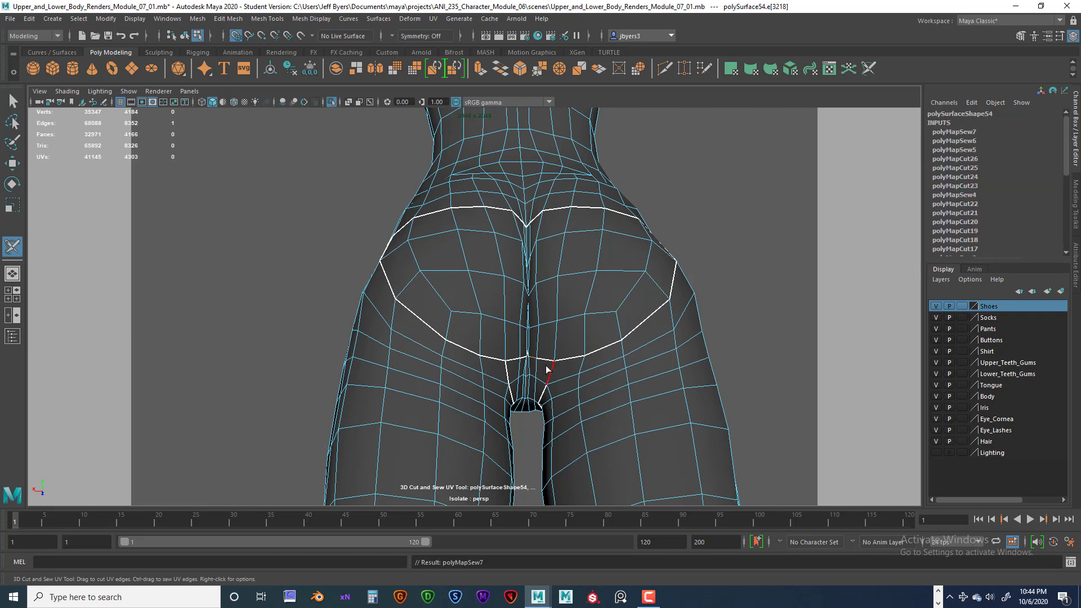
double_click(540, 361, "ctrl")
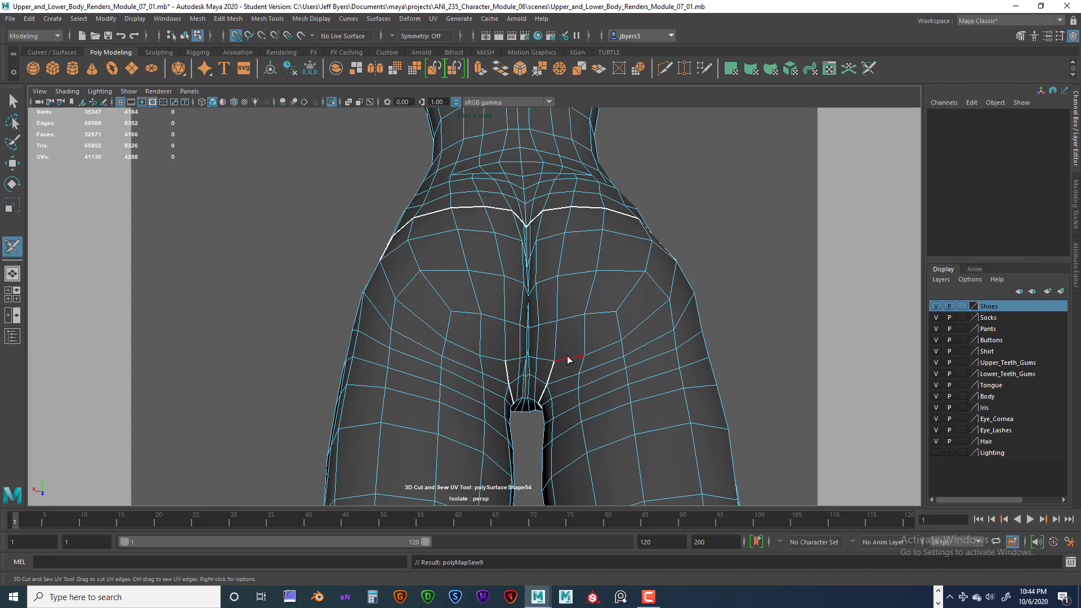
Recut the right buttock's UV seam edge by edge, from the lower crease up its outer side to the hip seam.
left_click(568, 356)
left_click(595, 351)
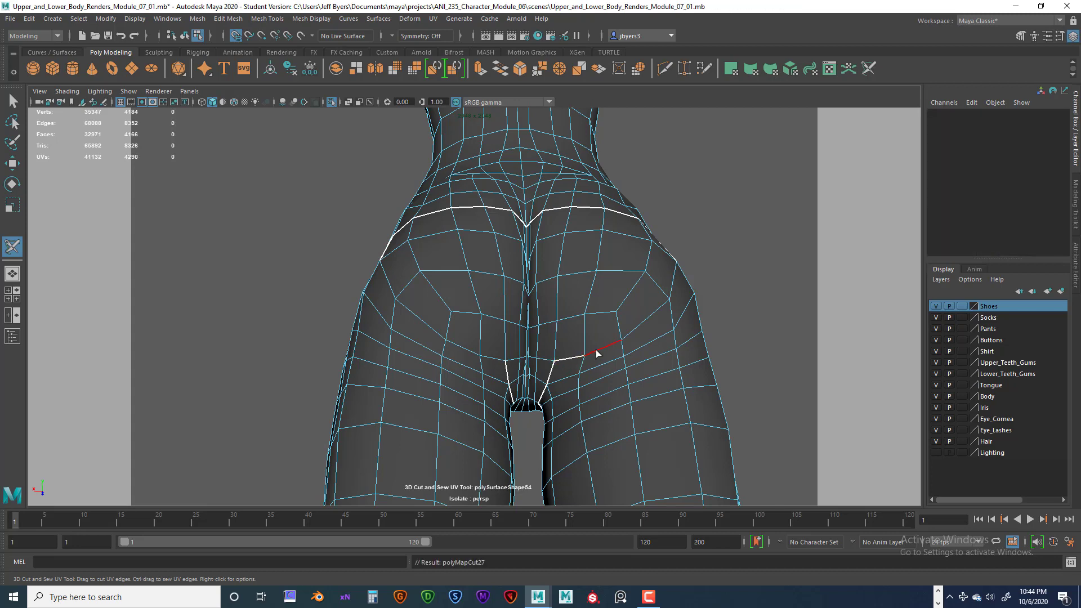
left_click(642, 327)
left_click_drag(651, 336, 631, 350, "alt")
double_click(631, 317)
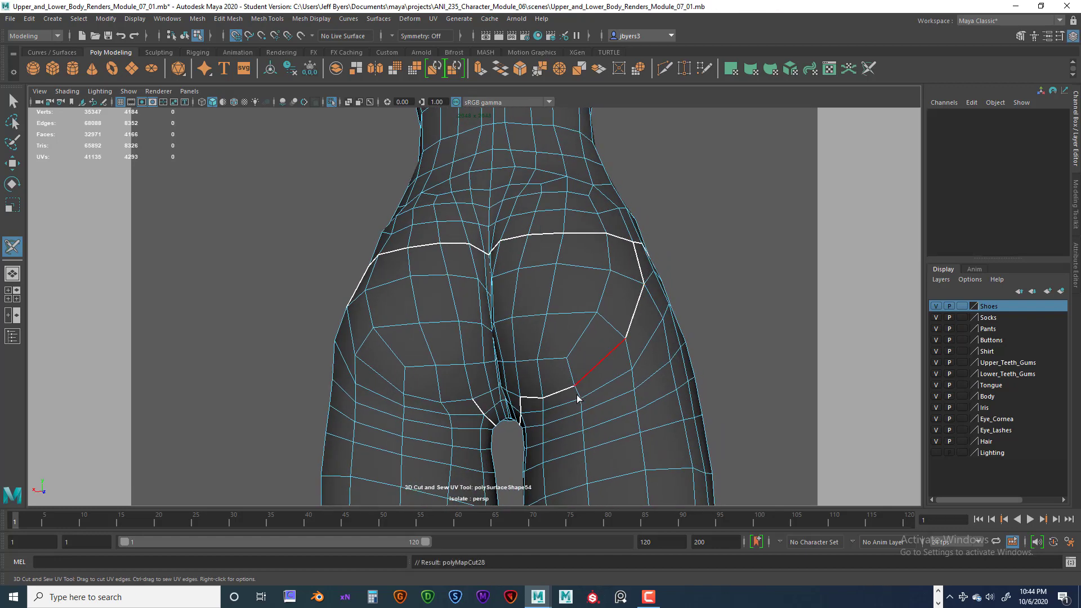
Recut the UV seam beneath the left buttock and up its outer side to the hip seam.
left_click_drag(550, 411, 459, 386, "alt")
left_click(424, 373)
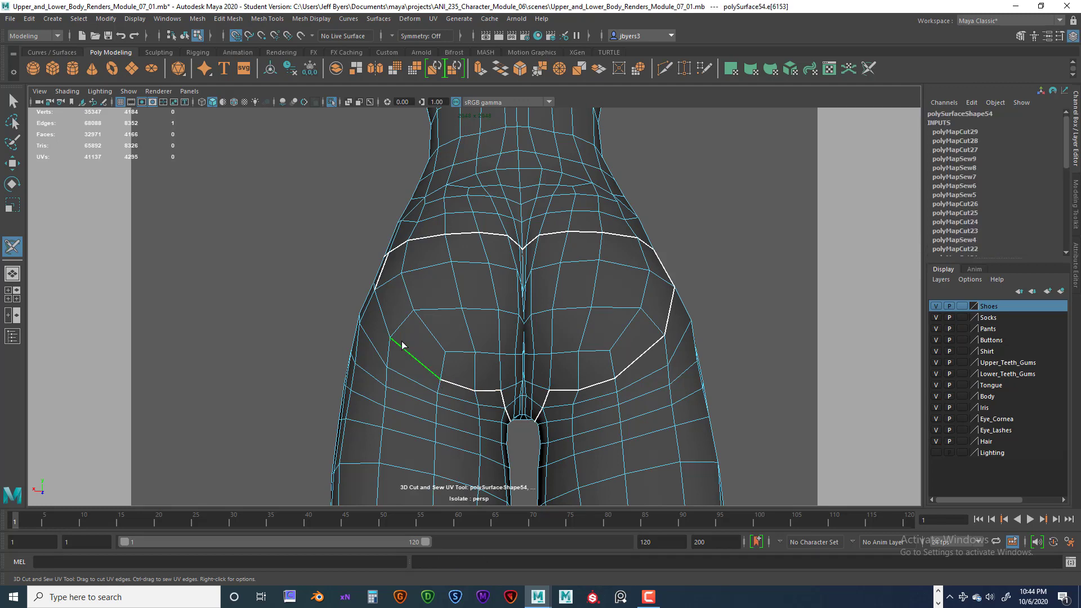
left_click(383, 322, "shift")
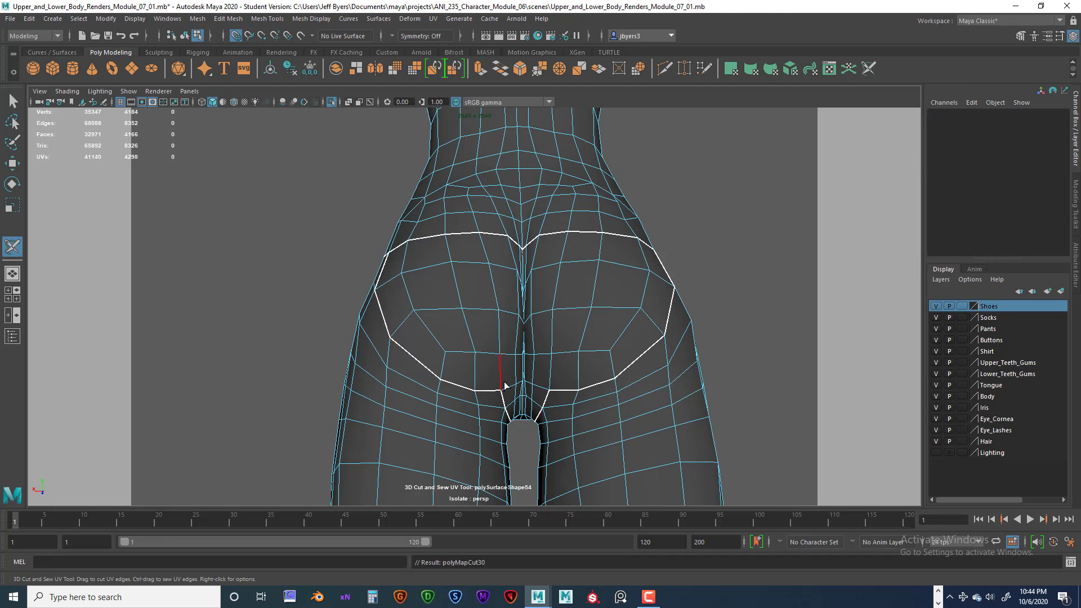
Try to sew the whole UV seam loop running across the top of the buttocks.
scroll(535, 405, "down", 2)
mouse_move(473, 413)
left_mouse_down("alt")
mouse_move(513, 414)
mouse_move(484, 415)
left_mouse_up("alt")
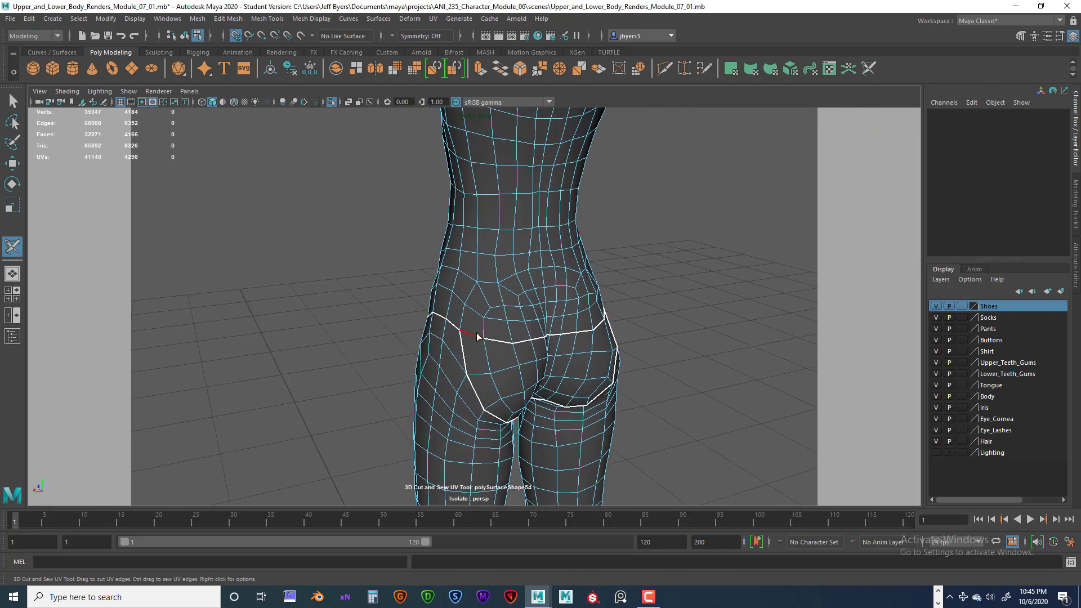
double_click(511, 343, "ctrl")
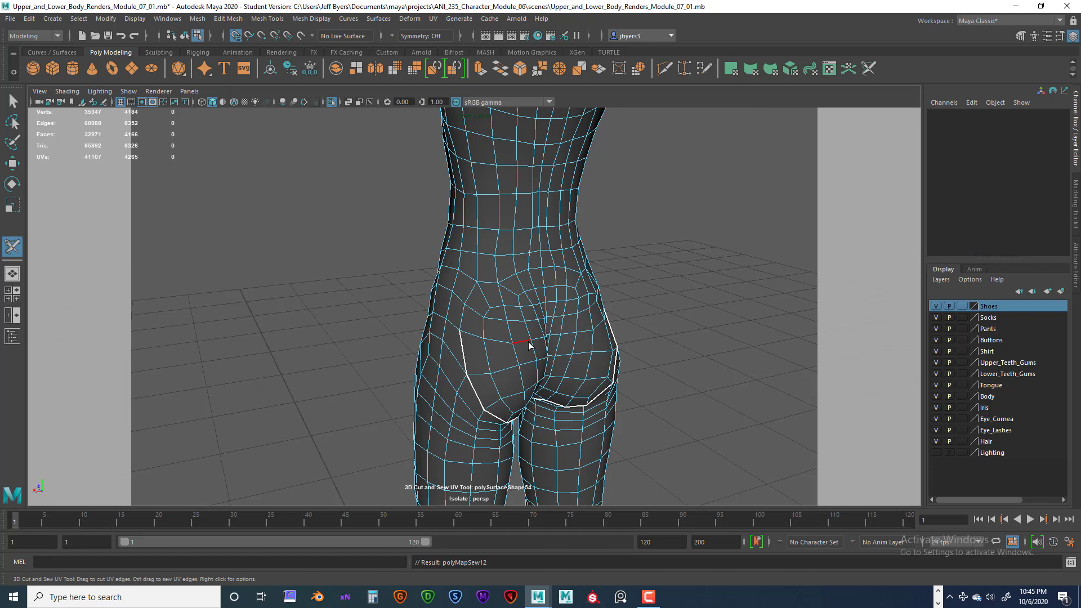
key("ctrl+z")
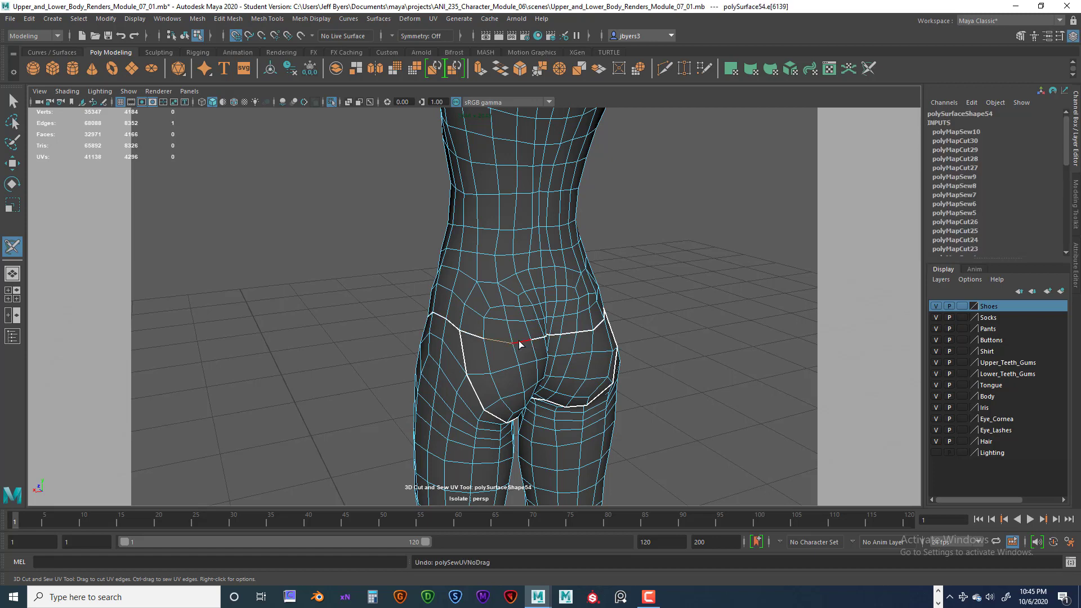
double_click(520, 343, "ctrl")
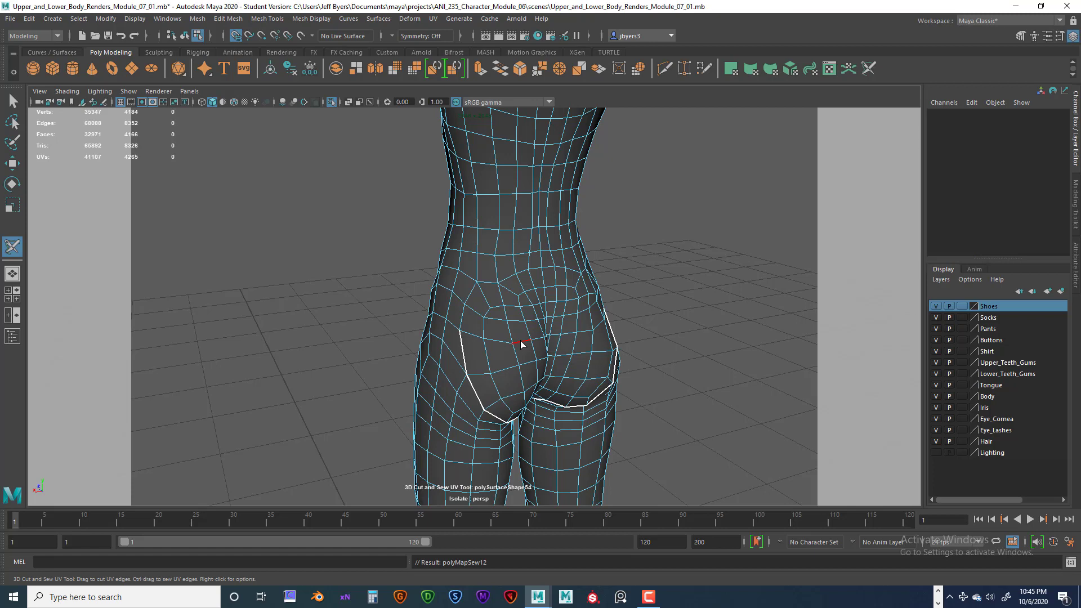
key("ctrl+z")
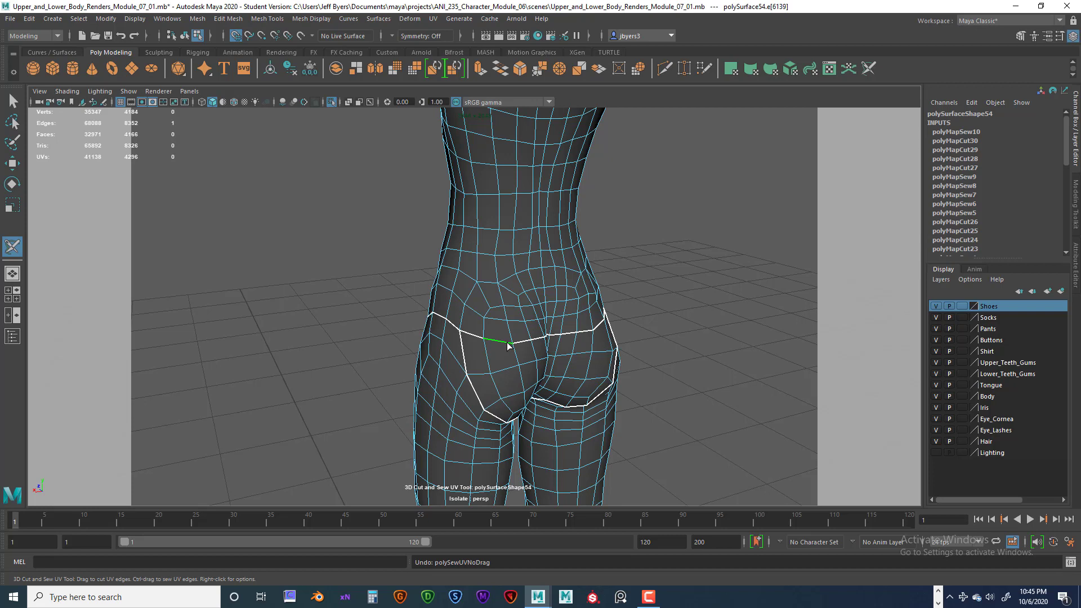
Sew the UV seam edges across the top of the left buttock one by one.
left_click(508, 345, "ctrl")
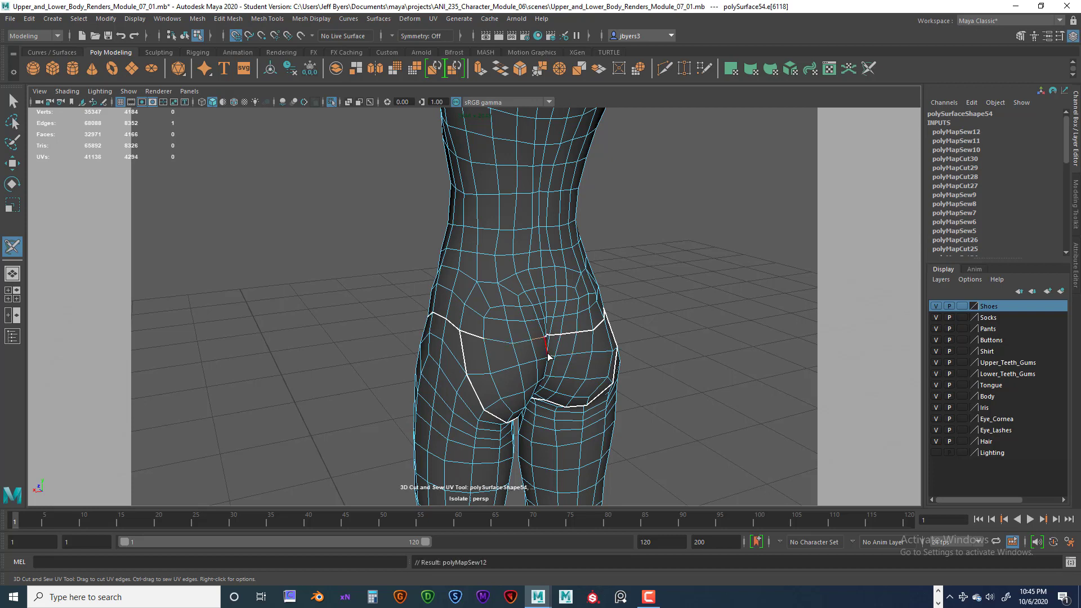
left_click(482, 339, "ctrl")
scroll(572, 355, "up", 2)
scroll(523, 357, "up", 3)
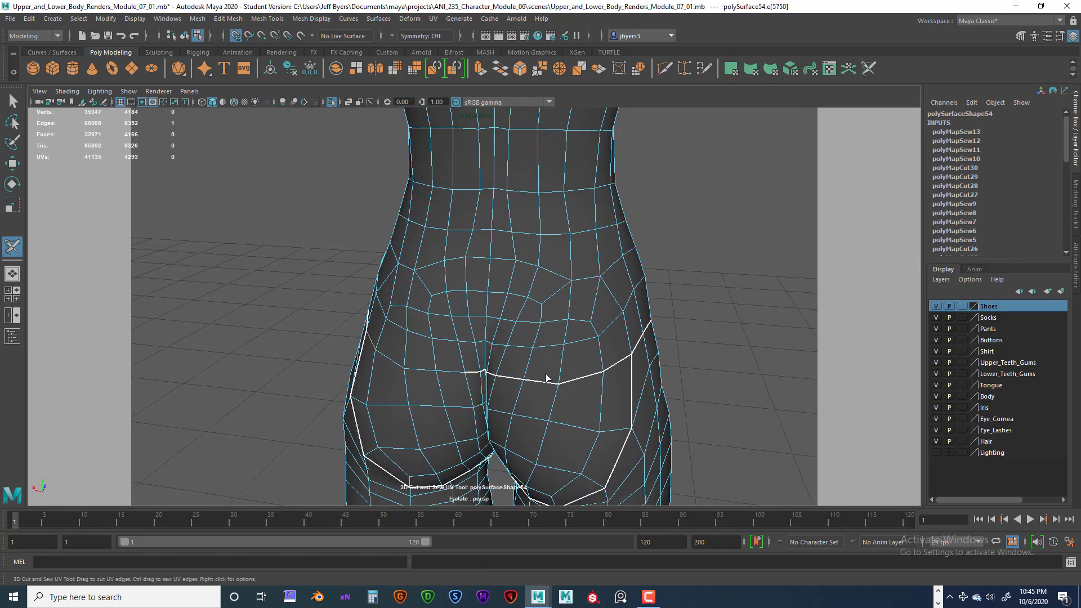
left_click_drag(546, 378, 561, 379, "alt")
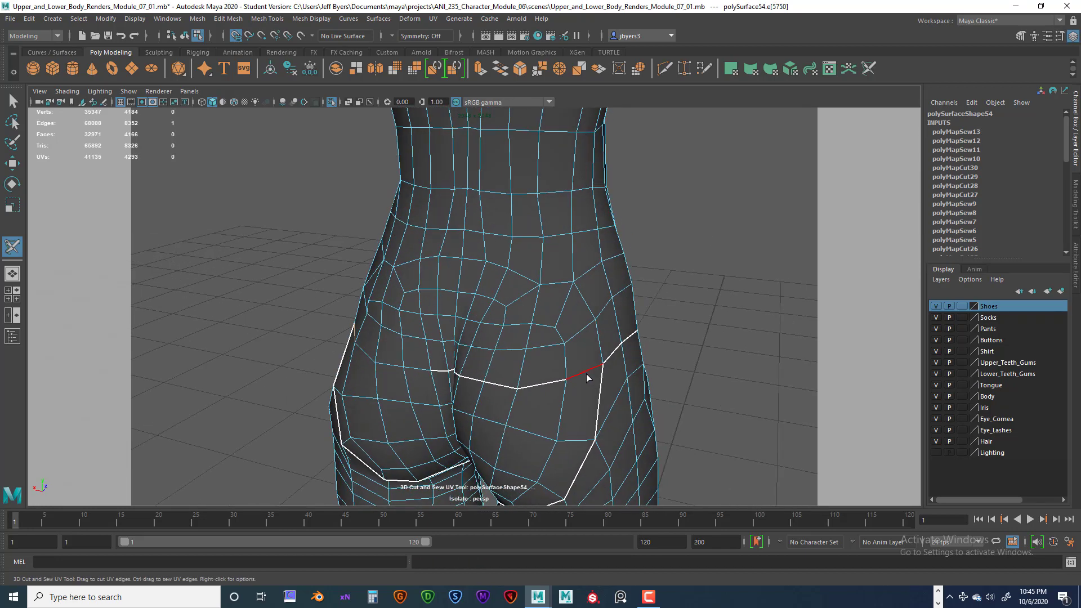
Sew the UV seam edges across the top of the right buttock and the remaining short edges at the cleft.
left_click(574, 376, "ctrl")
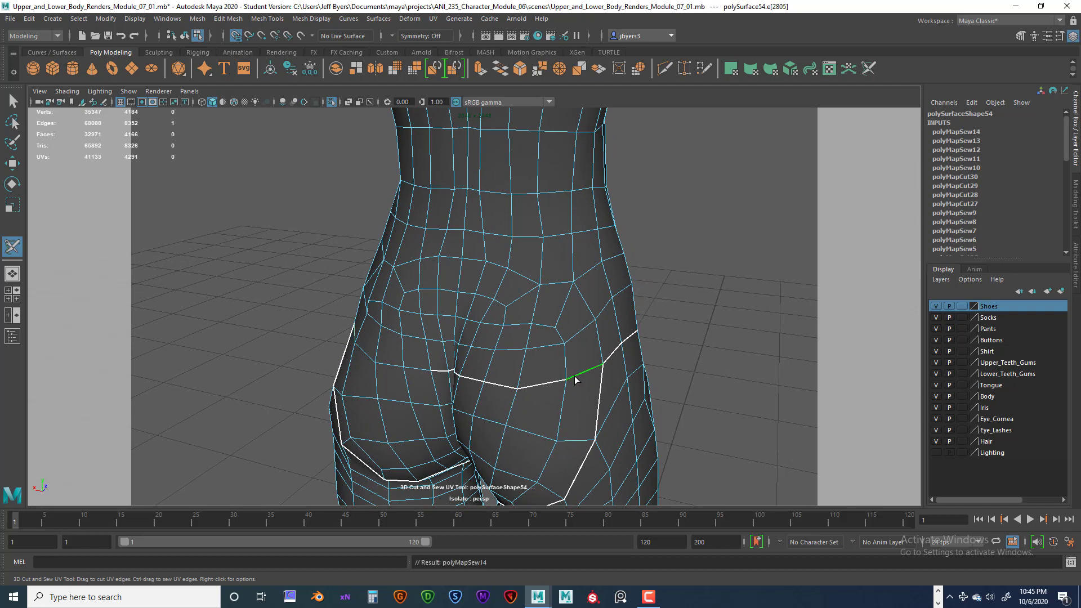
left_click(539, 384, "ctrl")
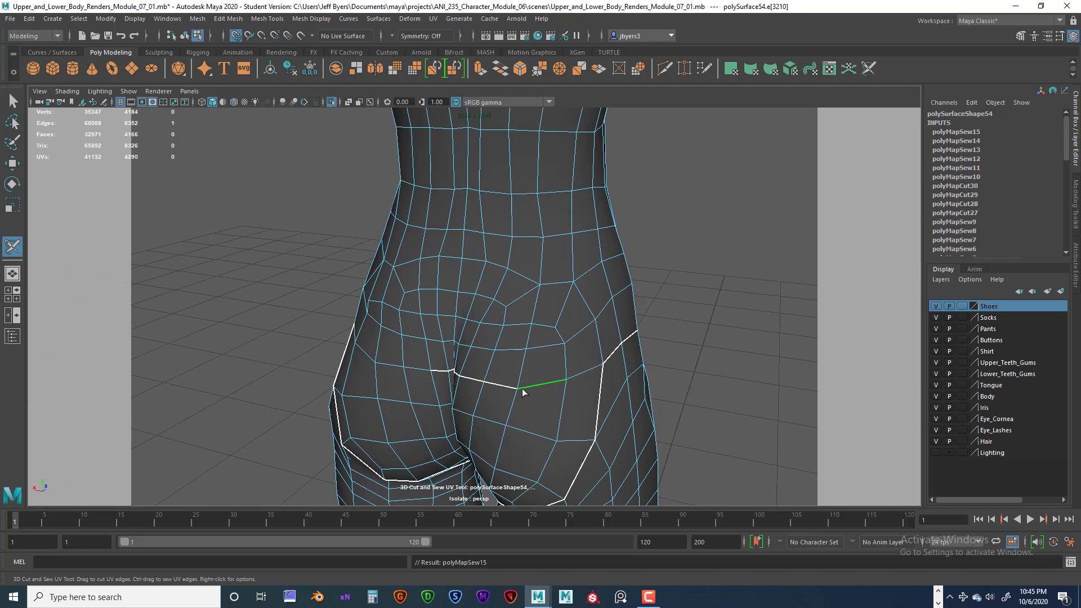
left_click(453, 376, "ctrl")
left_click(472, 376, "ctrl")
left_click_drag(509, 406, 543, 378, "alt")
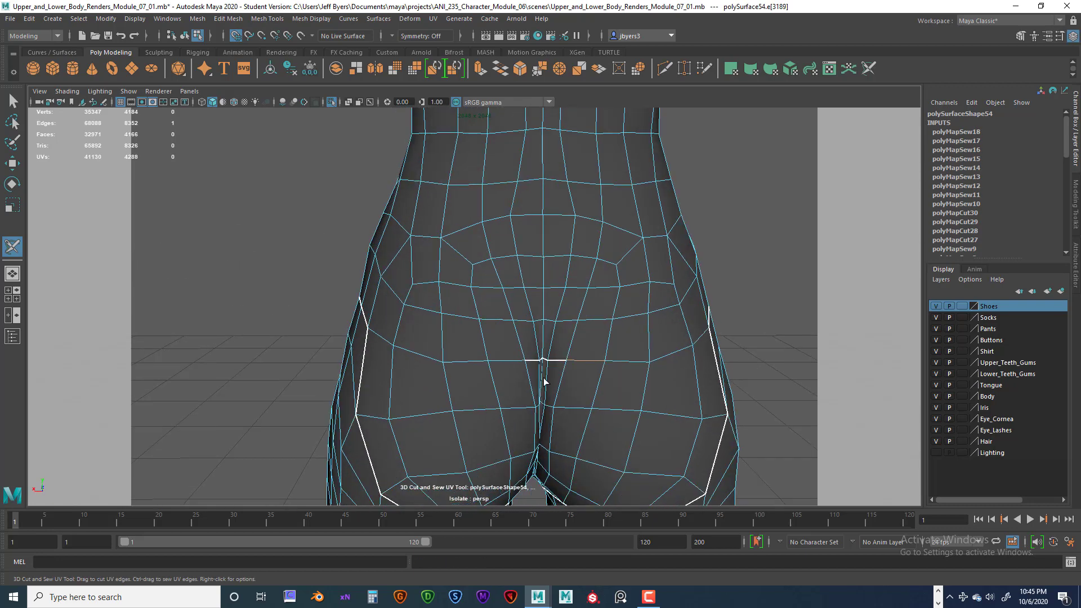
scroll(542, 378, "up", 2)
left_click(558, 377, "ctrl")
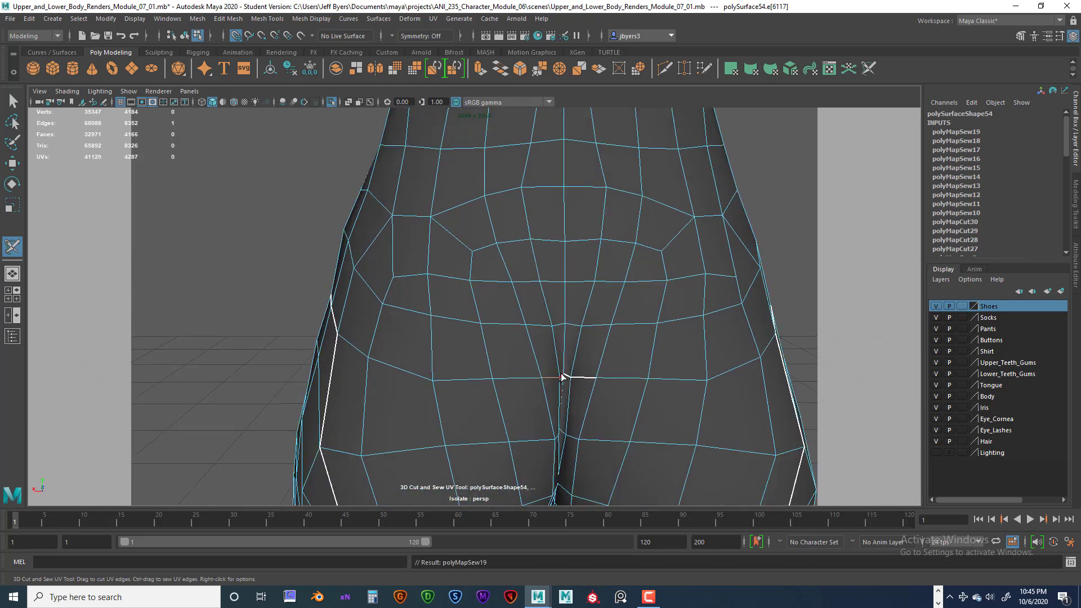
left_click(562, 377, "ctrl")
scroll(586, 404, "down", 5)
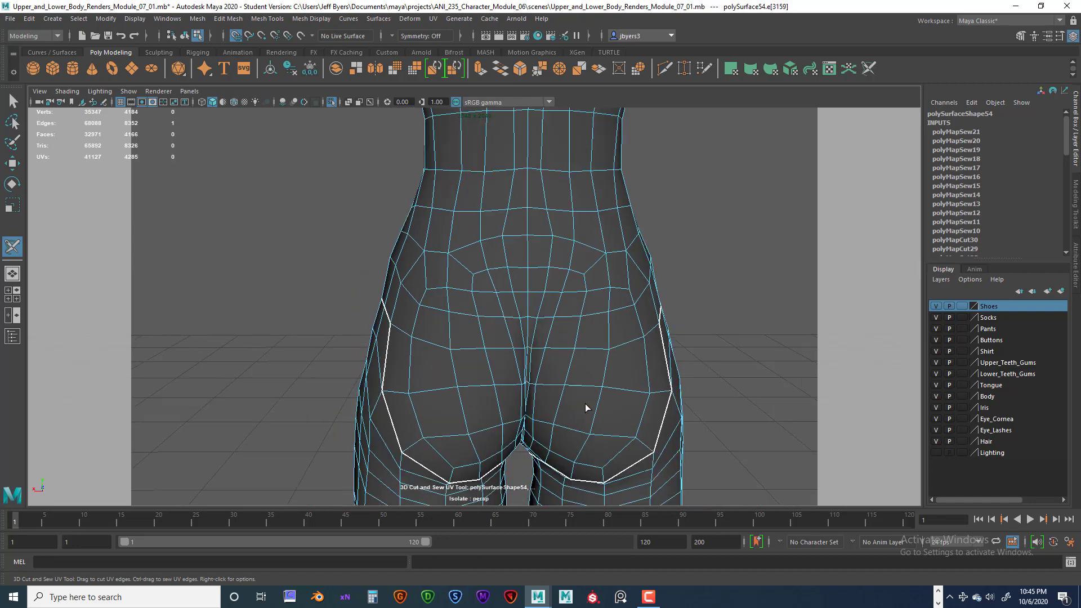
Cut a vertical UV seam down the back of the left leg, from just below the buttock to the ankle opening.
left_click_drag(581, 411, 533, 398, "alt")
left_click_drag(466, 471, 418, 317, "alt")
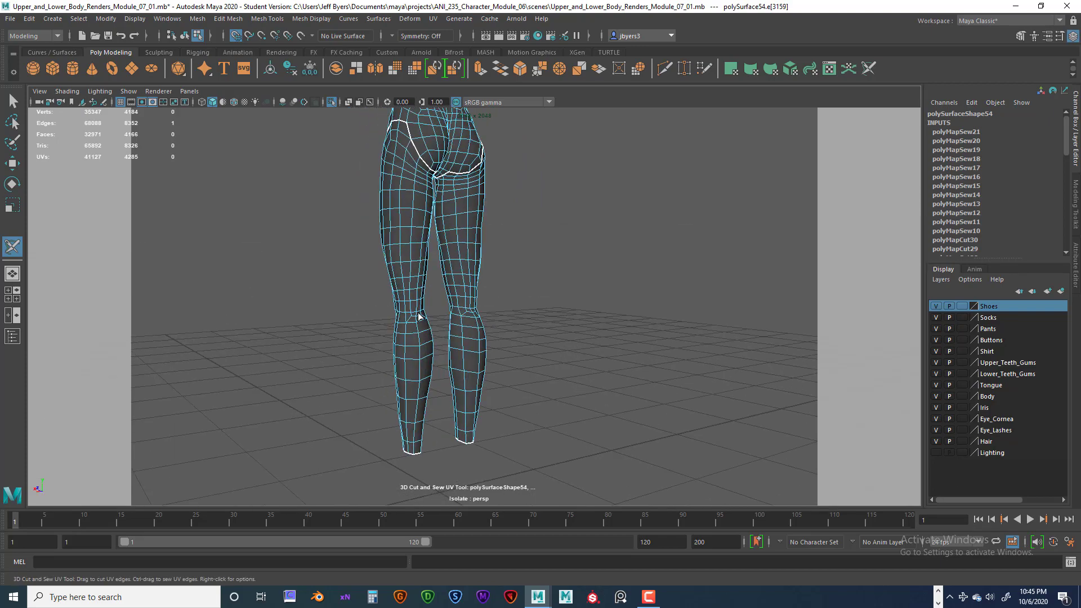
middle_click_drag(419, 317, 429, 393, "alt")
scroll(428, 393, "up", 3)
left_click_drag(428, 393, 410, 367, "alt")
scroll(418, 328, "up", 5)
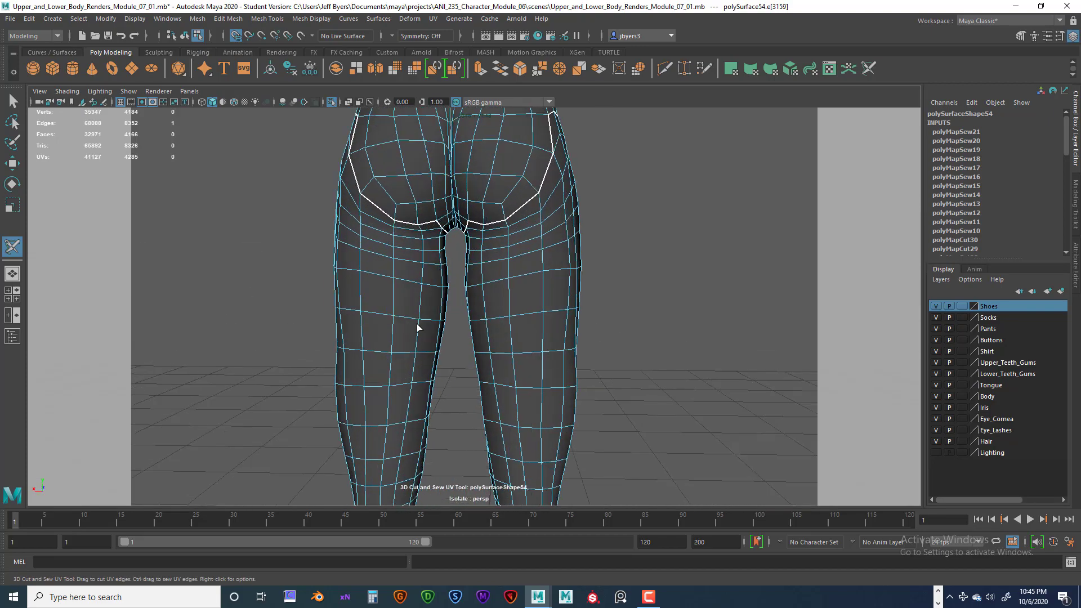
left_click_drag(418, 328, 405, 286, "alt")
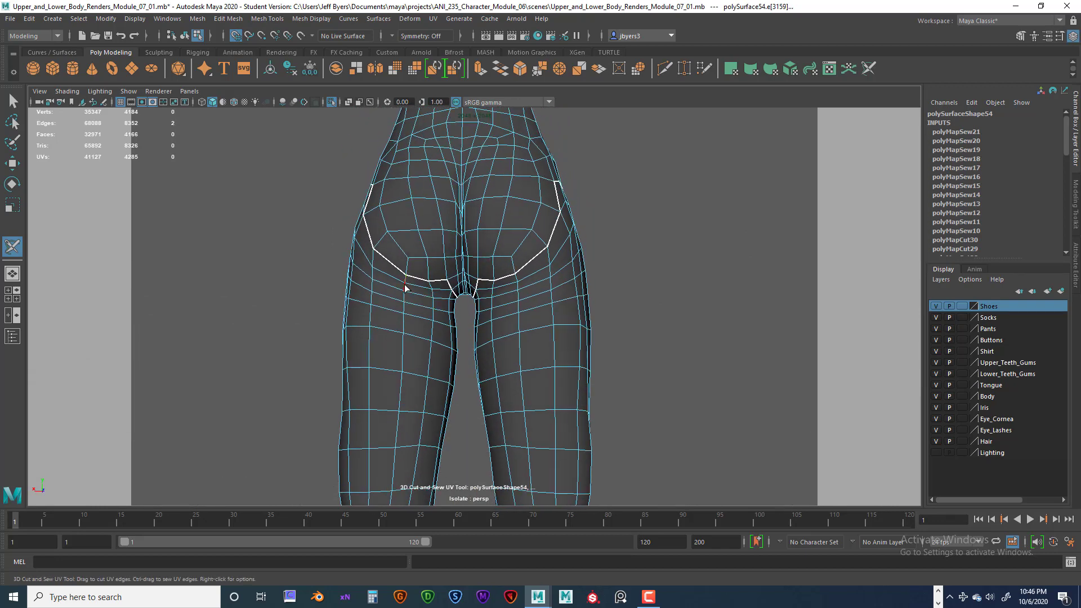
left_click(405, 298)
left_click_drag(430, 425, 437, 222, "alt")
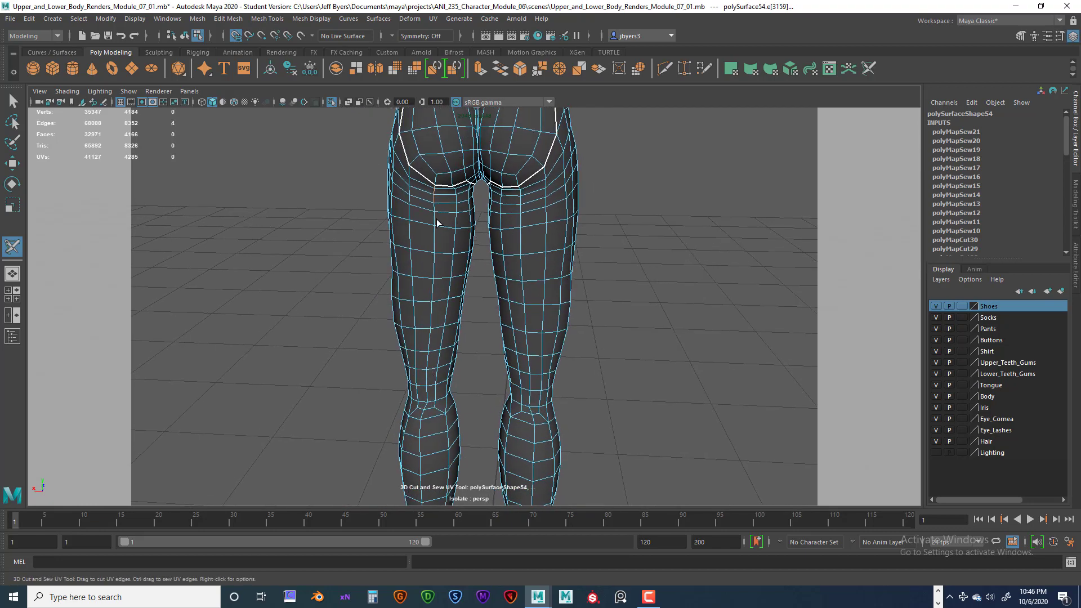
mouse_move(425, 416)
left_mouse_down("alt")
mouse_move(452, 323)
mouse_move(458, 360)
mouse_move(471, 363)
mouse_move(430, 407)
left_mouse_up("alt")
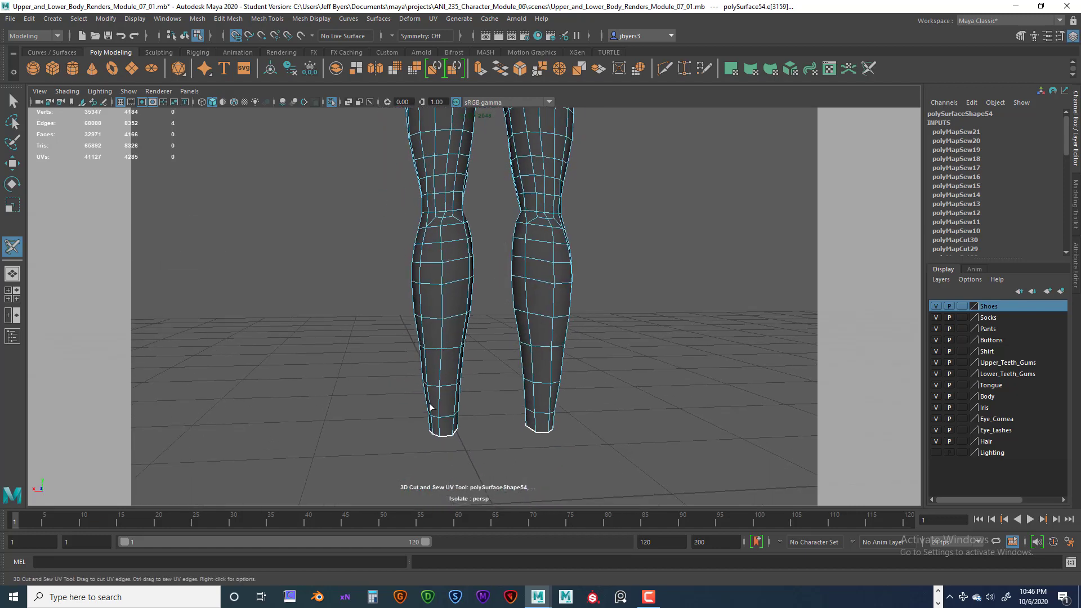
double_click(439, 432)
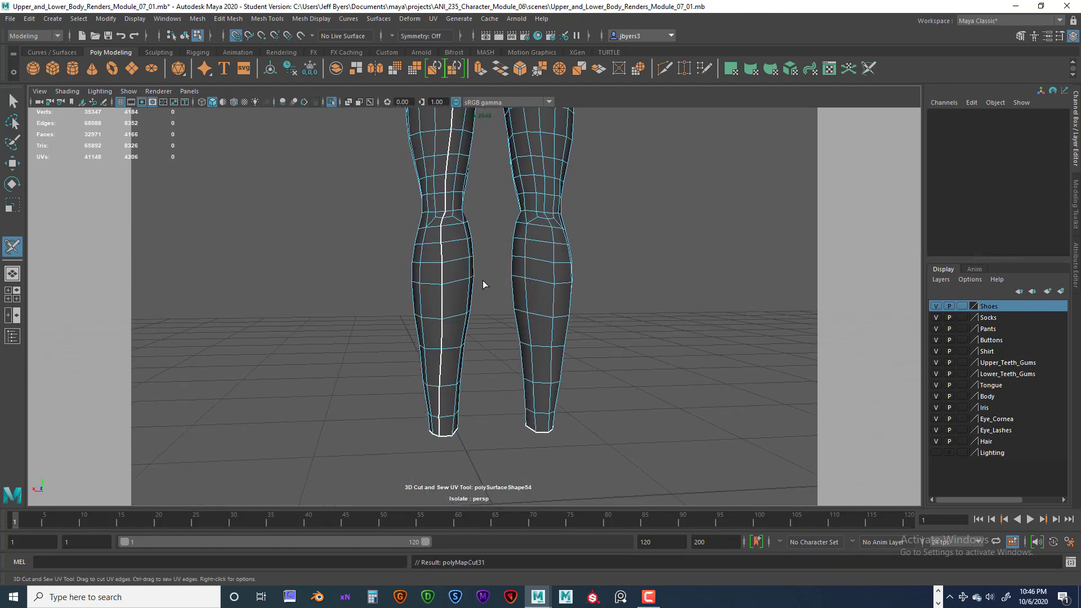
middle_click_drag(479, 297, 460, 379, "alt")
scroll(454, 405, "up", 5)
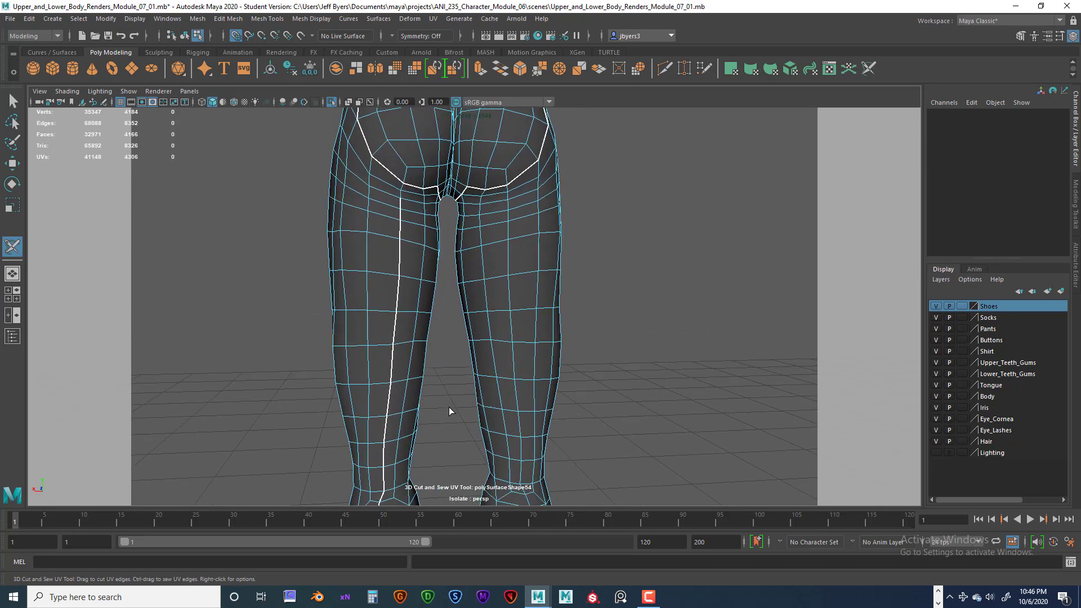
Cut the short edges joining the left leg's back seam to the seam beneath the buttock.
scroll(454, 404, "up", 4)
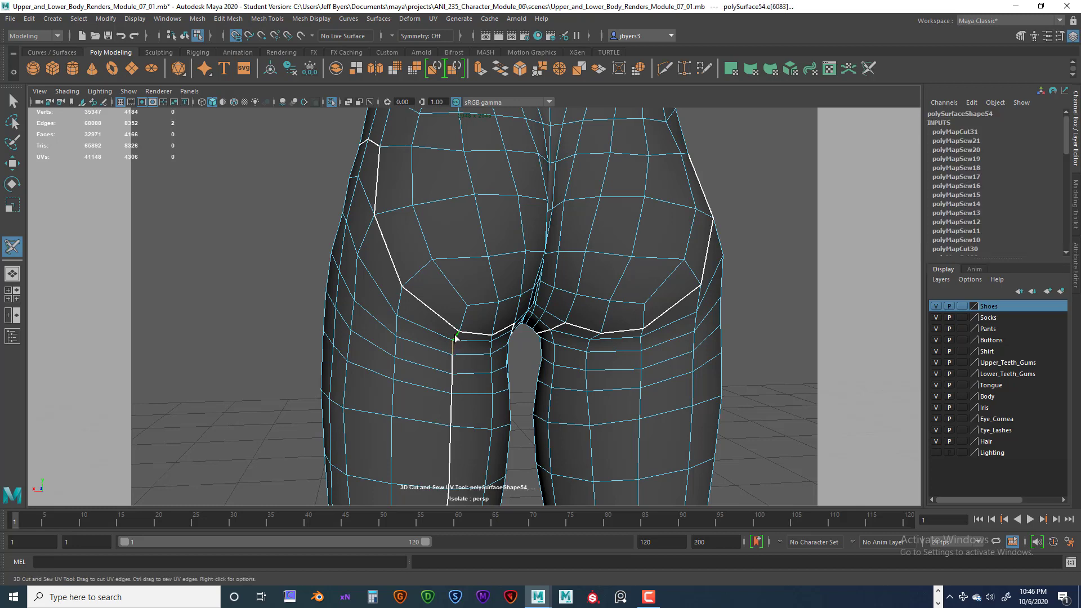
left_click(457, 337)
left_click(454, 348)
left_click(454, 350)
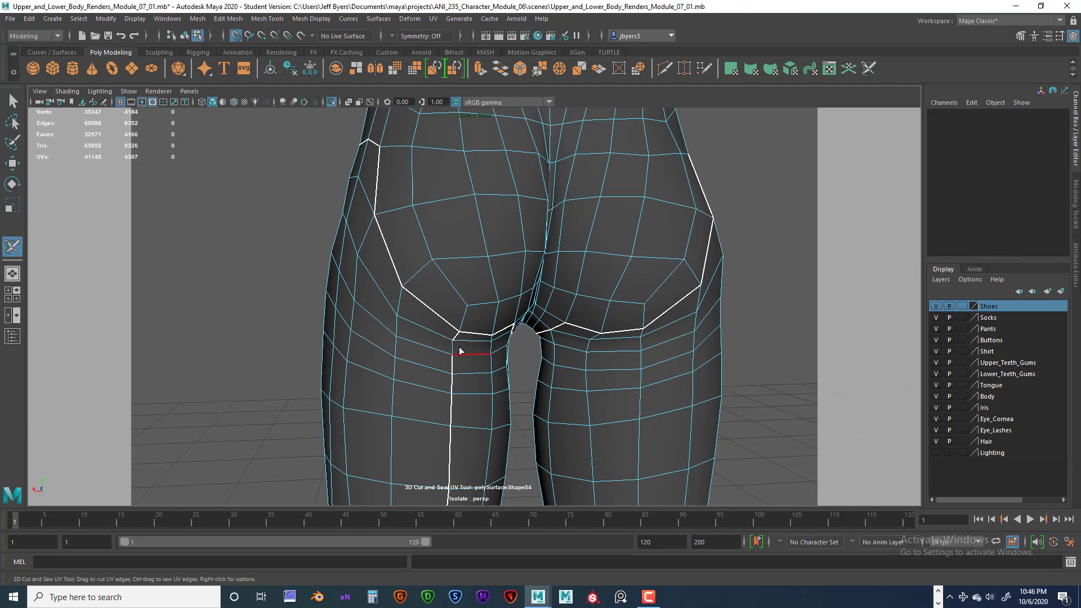
left_click(456, 350)
scroll(511, 352, "down", 6)
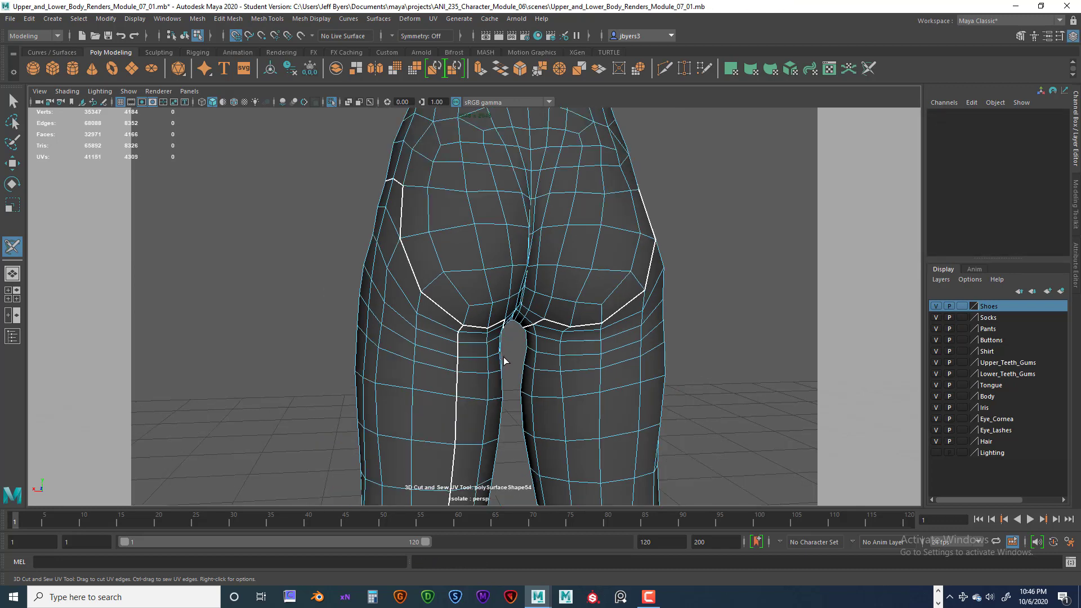
Cut a matching vertical UV seam down the back of the right leg, from the buttock crease to the ankle opening.
middle_click_drag(507, 391, 499, 326, "alt")
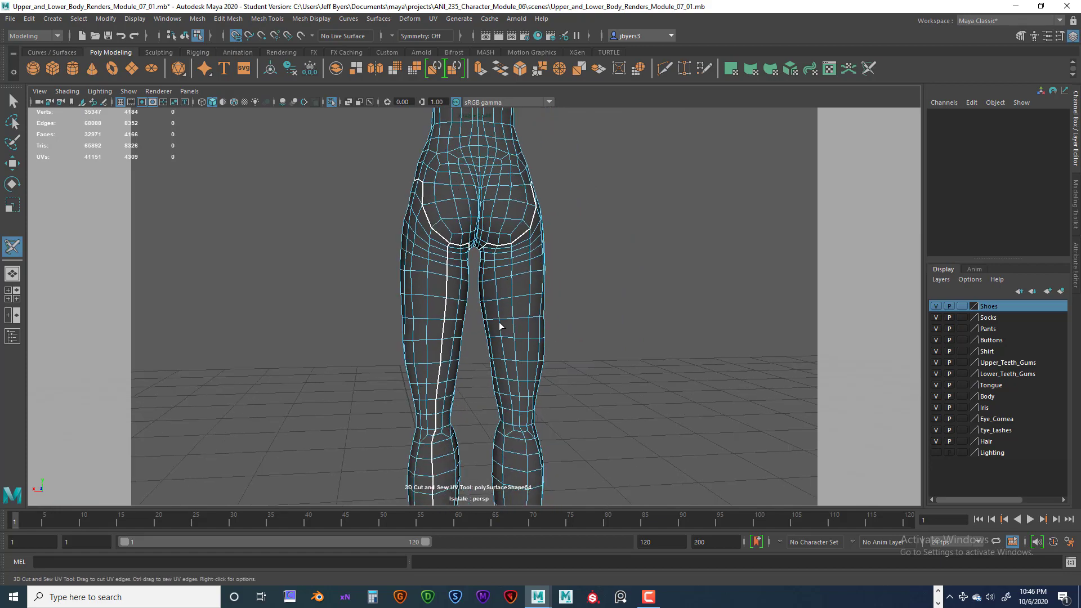
left_click_drag(500, 327, 485, 333, "alt")
middle_click_drag(485, 333, 481, 365, "alt")
scroll(481, 365, "up", 5)
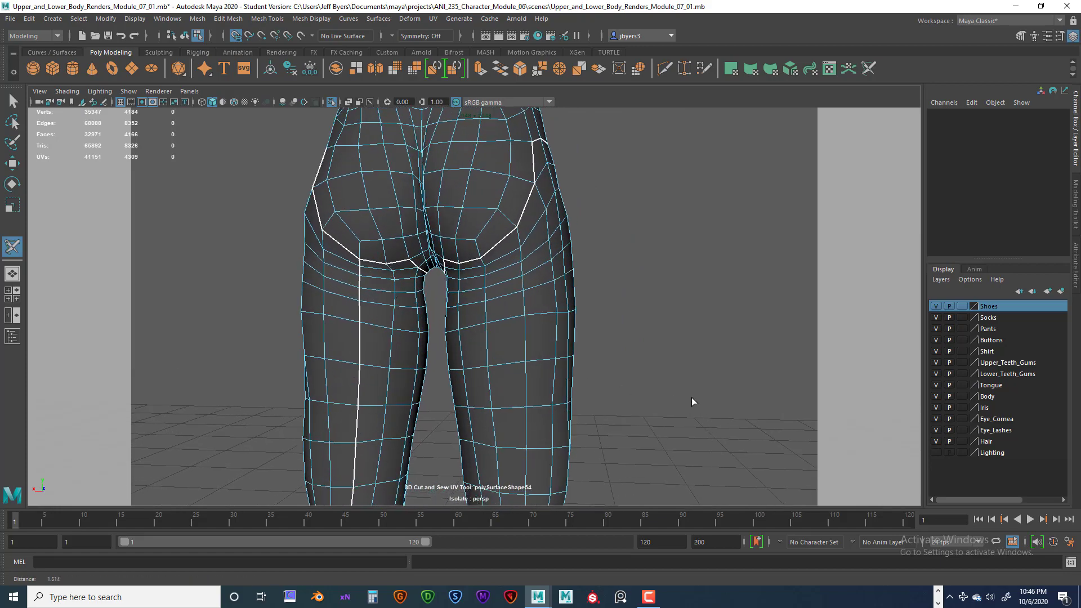
left_click_drag(538, 259, 450, 248, "alt")
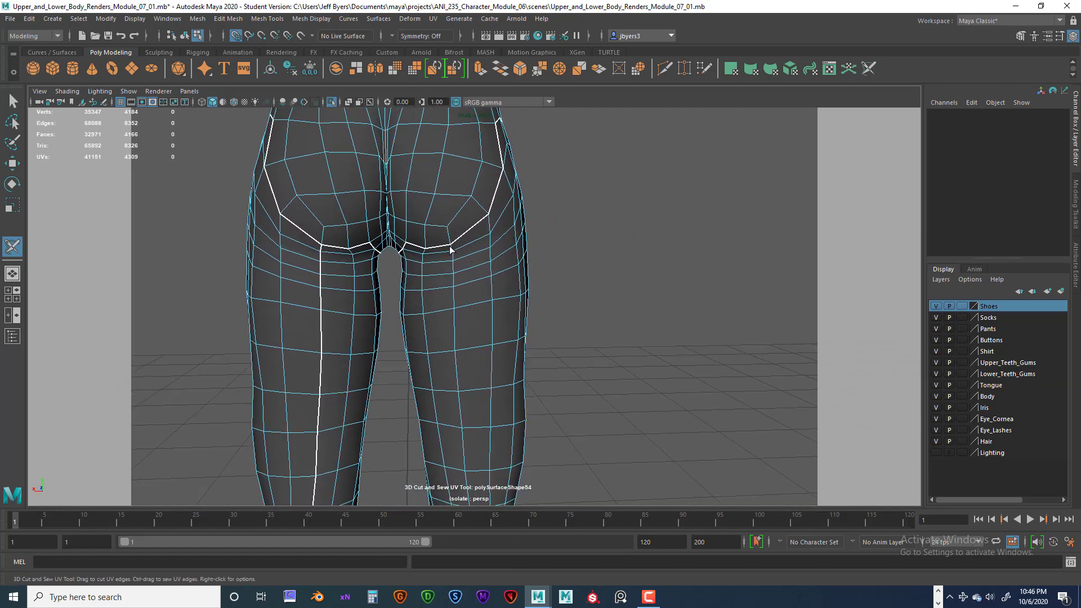
left_click(453, 250)
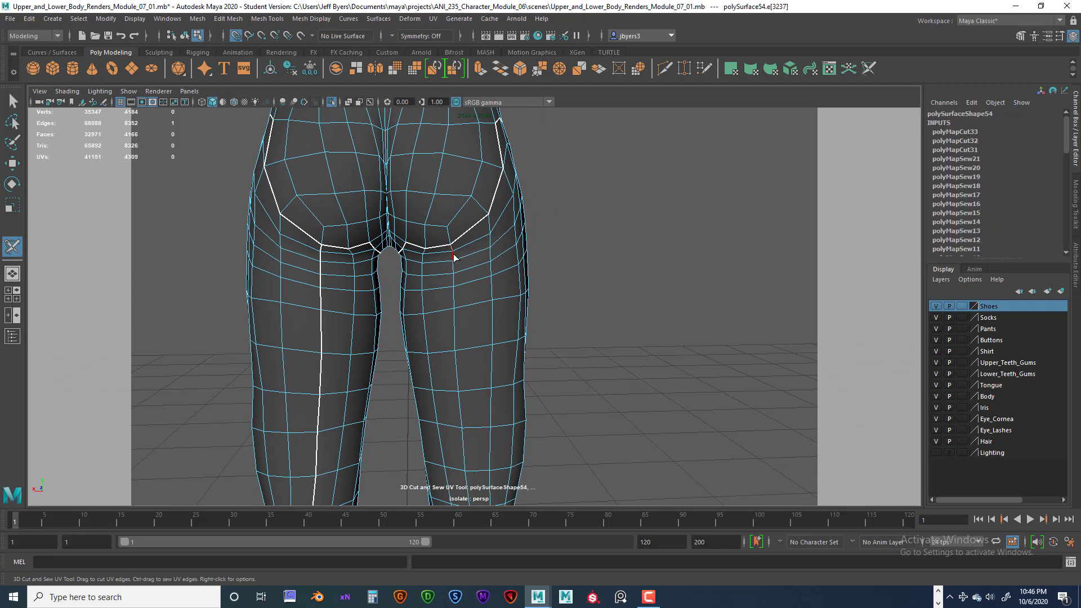
middle_click_drag(479, 362, 457, 232, "alt")
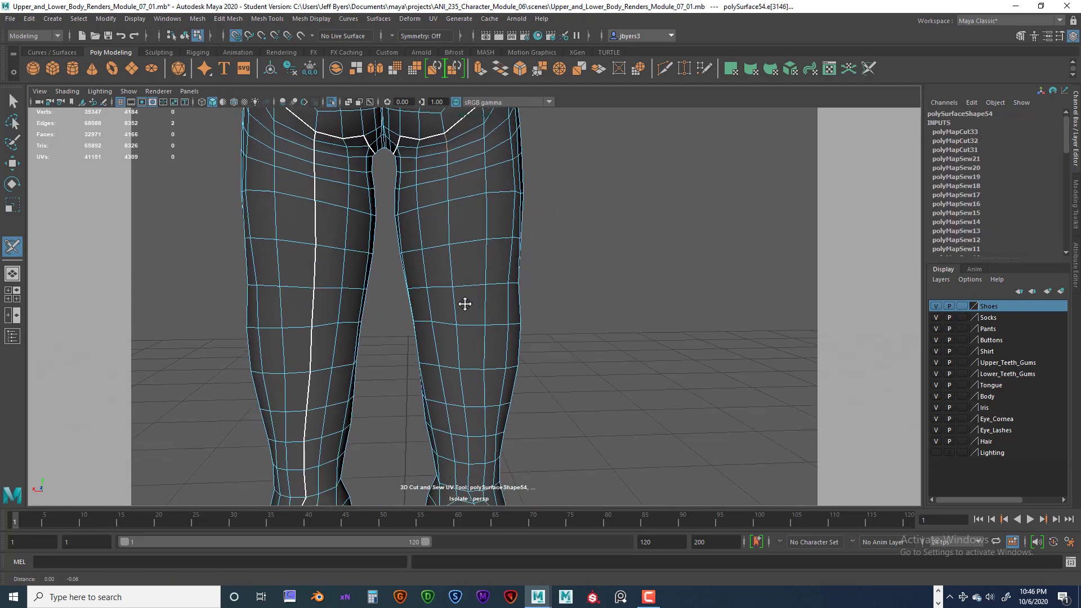
middle_click_drag(456, 314, 446, 212, "alt")
middle_click_drag(422, 388, 420, 314, "alt")
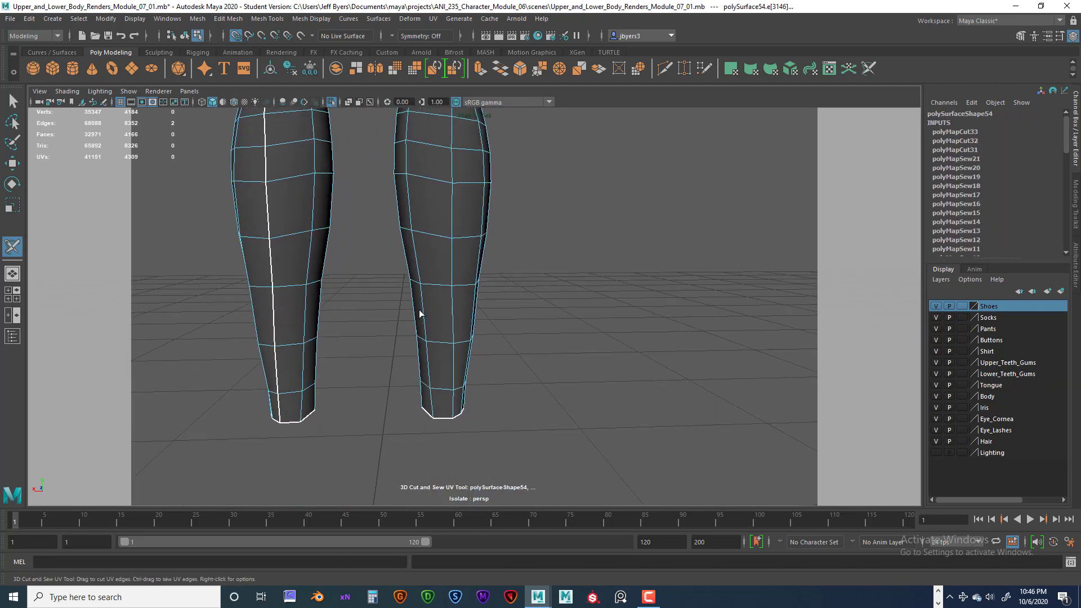
double_click(451, 407)
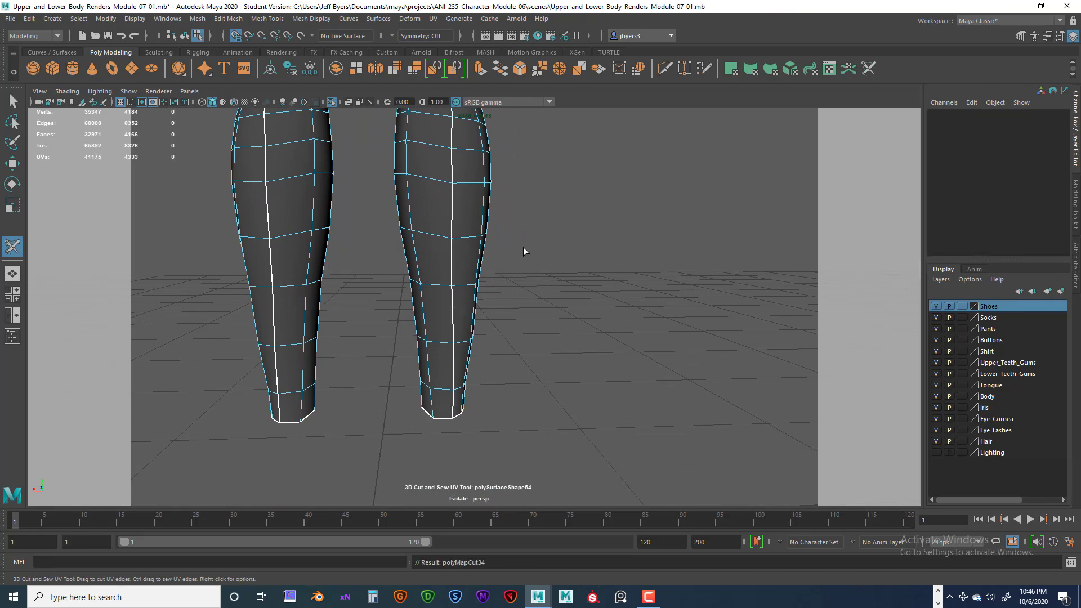
Examine the UV seams on the back of the body, from the legs and hips up to the shoulders, neck and head.
middle_click_drag(524, 250, 516, 381, "alt")
middle_click_drag(526, 208, 533, 343, "alt")
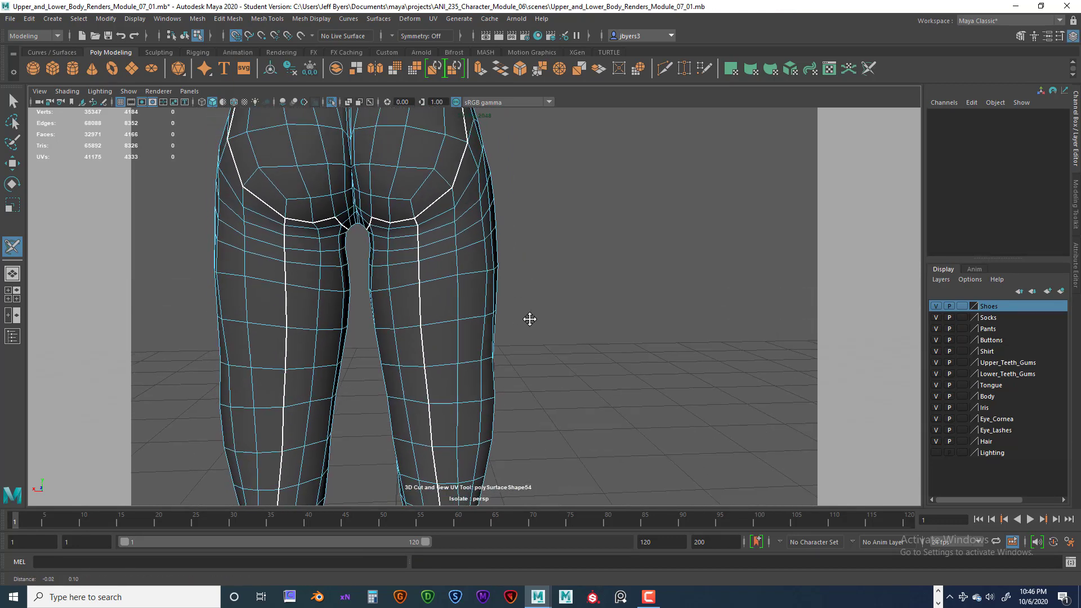
mouse_move(547, 364)
left_mouse_down("alt")
mouse_move(504, 368)
mouse_move(554, 365)
left_mouse_up("alt")
scroll(503, 369, "down", 4)
middle_click_drag(505, 215, 516, 324, "alt")
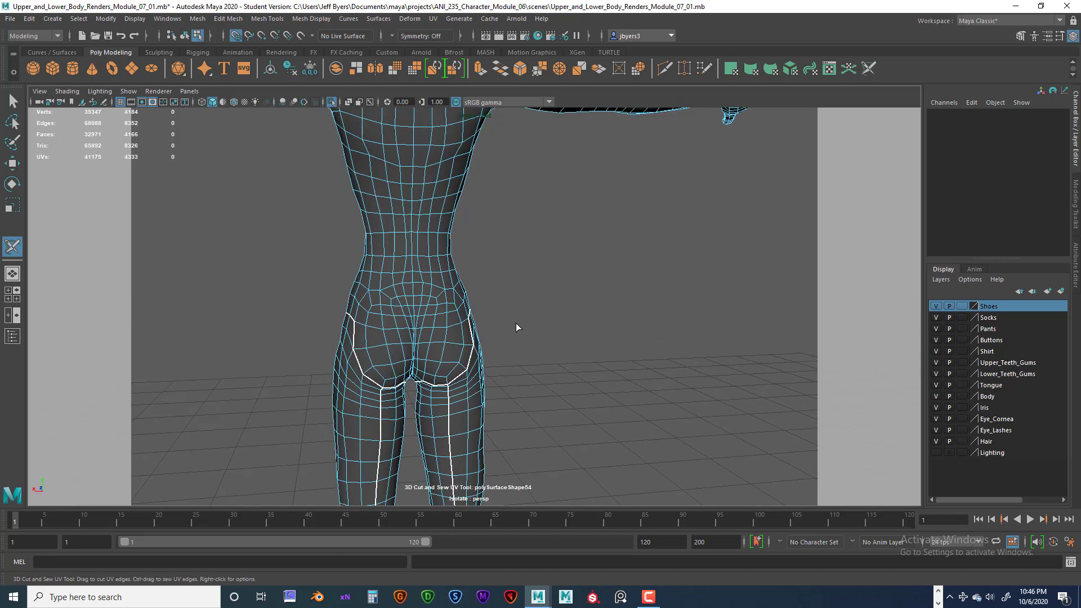
left_click_drag(516, 323, 491, 313, "alt")
middle_click_drag(489, 266, 466, 379, "alt")
left_click_drag(467, 379, 488, 389, "alt")
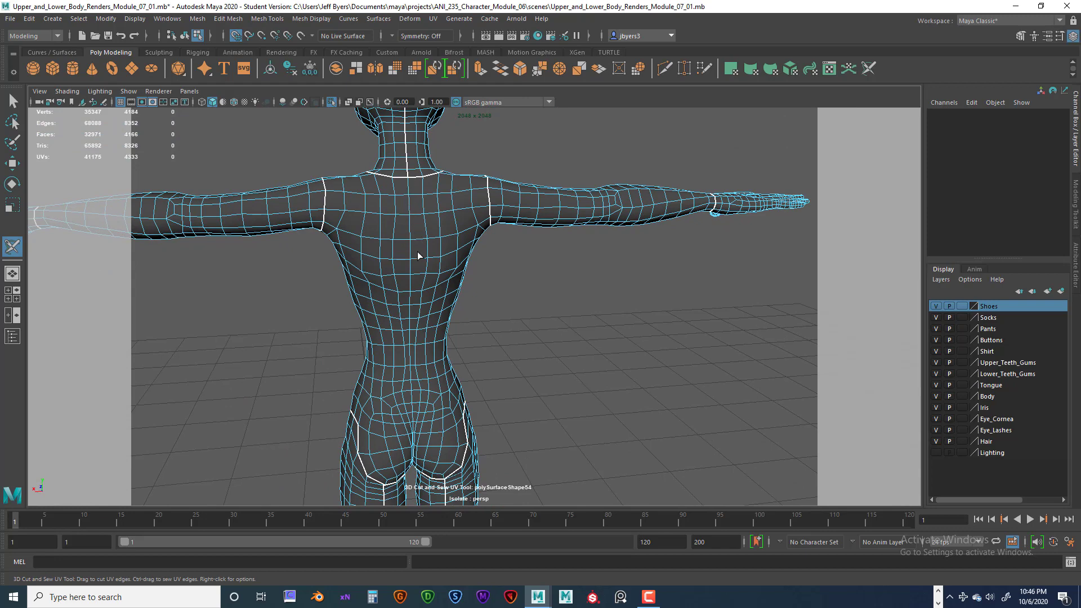
left_click_drag(442, 423, 479, 413, "alt")
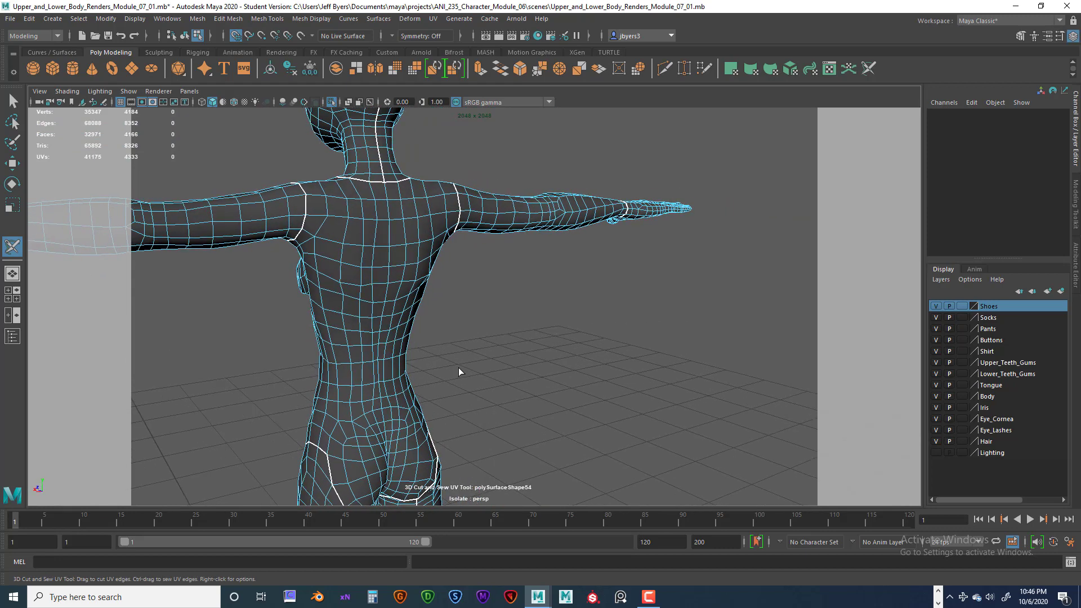
middle_click_drag(449, 237, 437, 343, "alt")
left_click_drag(430, 320, 410, 319, "alt")
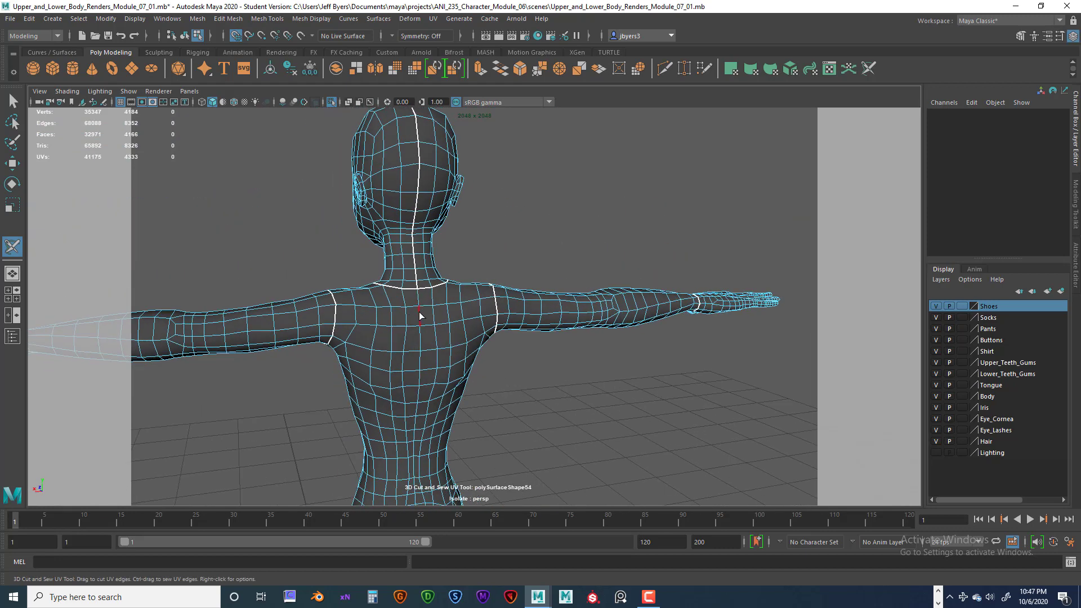
left_click(417, 300)
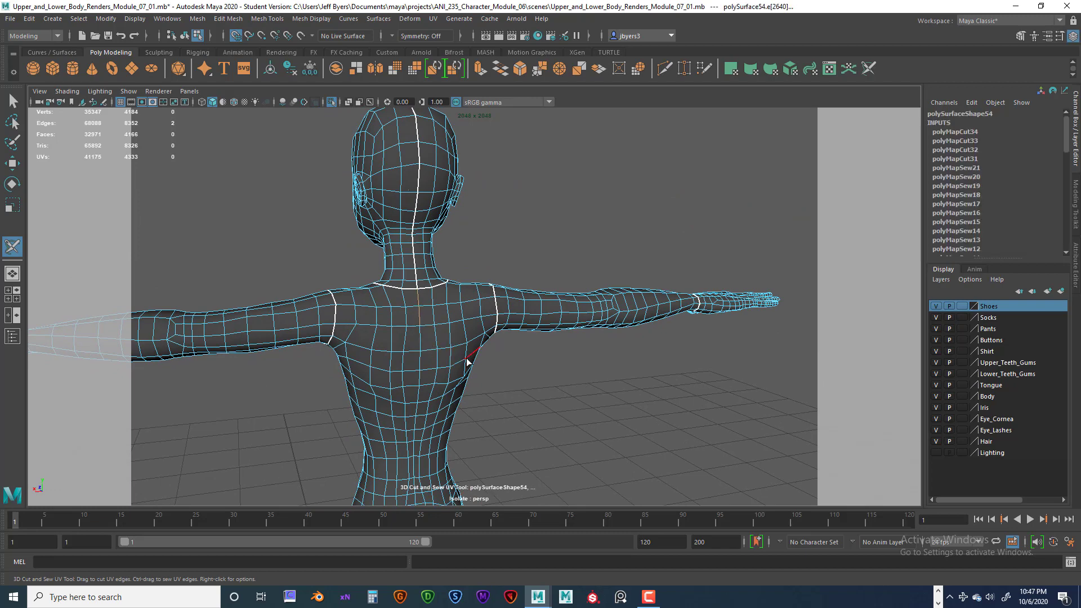
left_click_drag(478, 370, 452, 324, "alt")
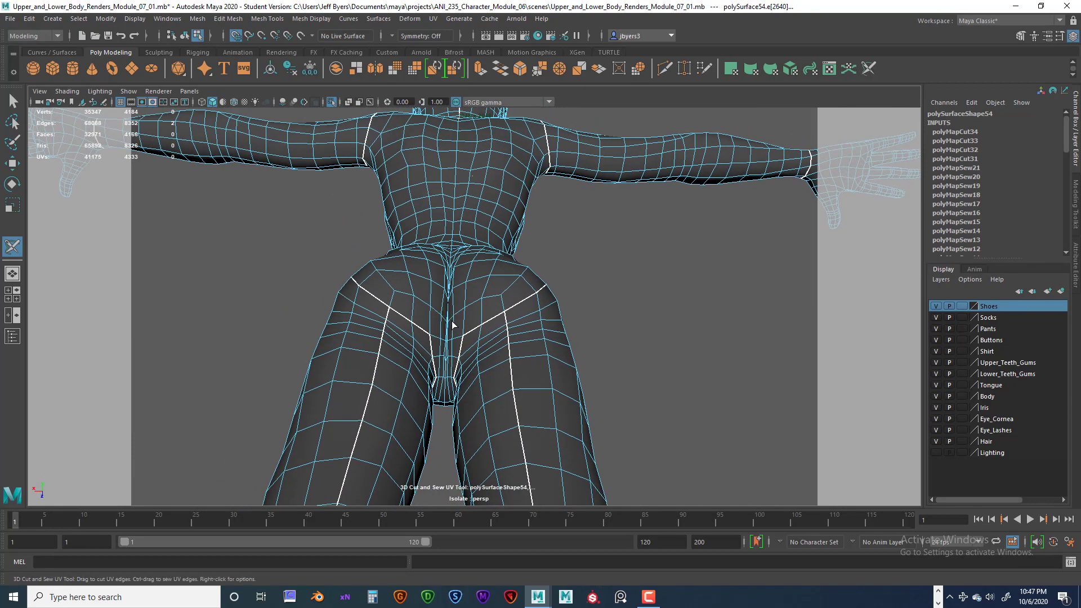
right_click_drag(452, 323, 622, 383, "alt")
middle_click_drag(504, 338, 547, 293, "alt")
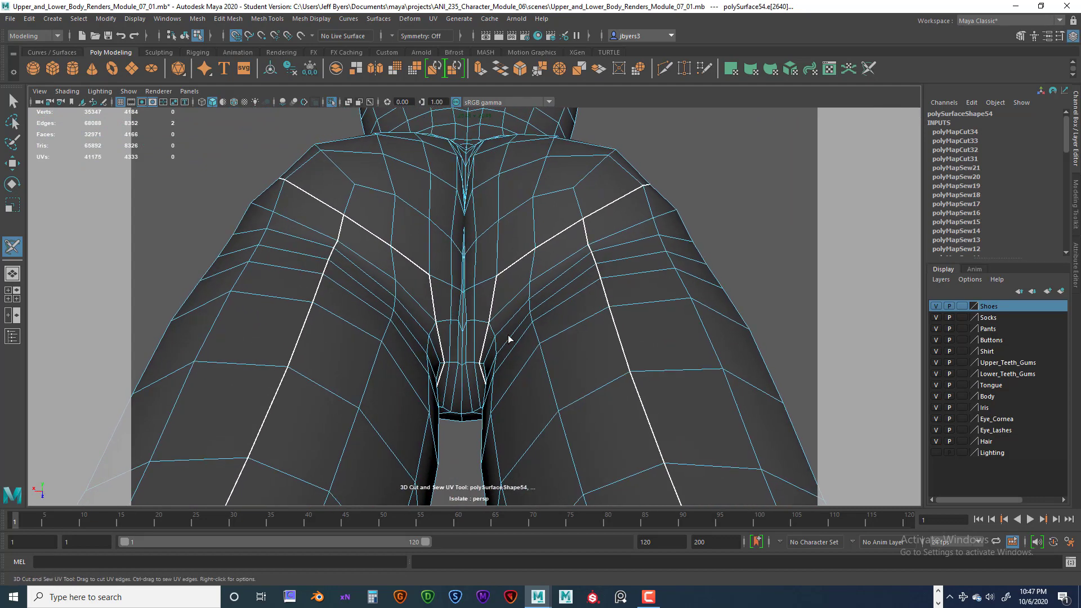
left_click_drag(510, 339, 486, 383, "alt")
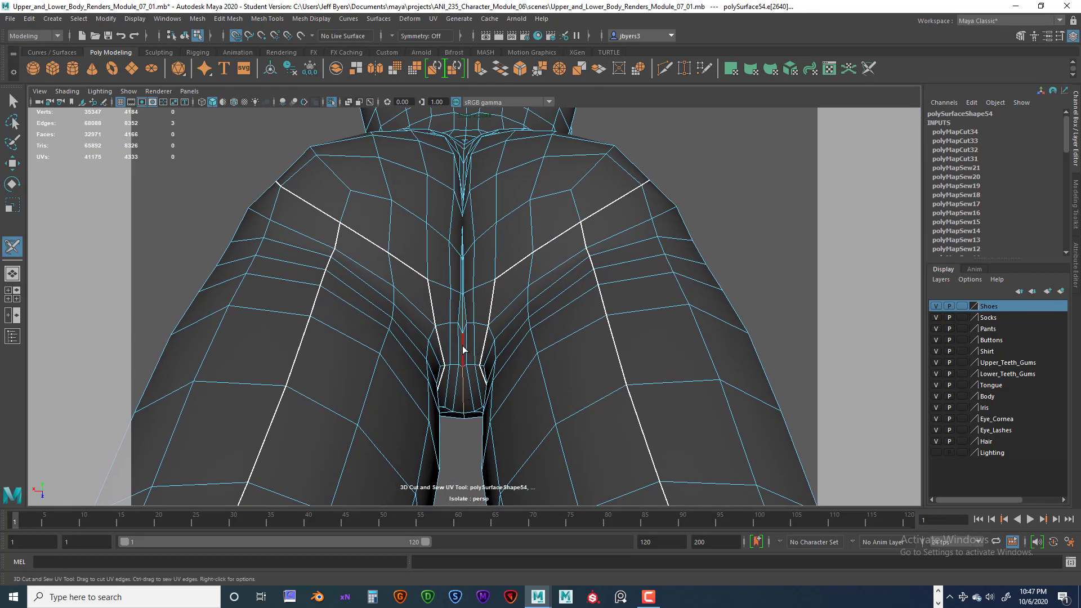
double_click(461, 315)
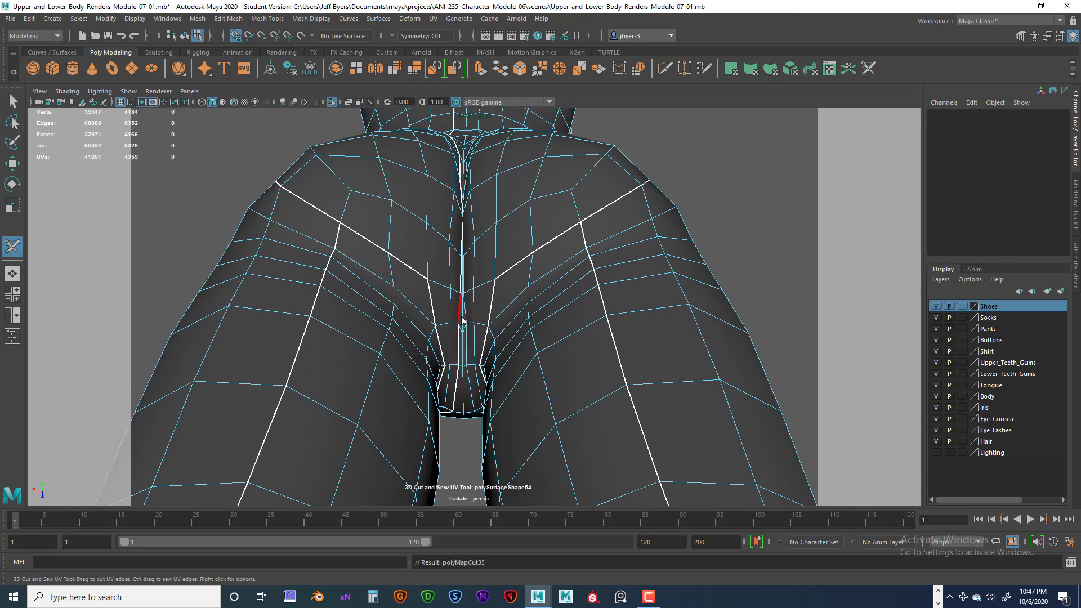
key("ctrl+z")
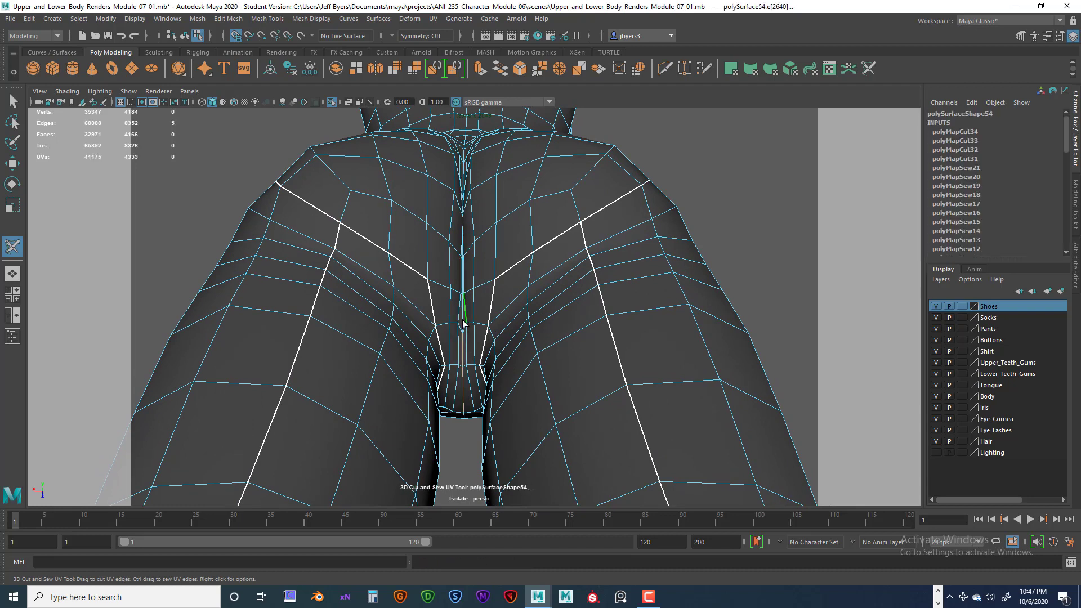
double_click(462, 322)
key("ctrl+z")
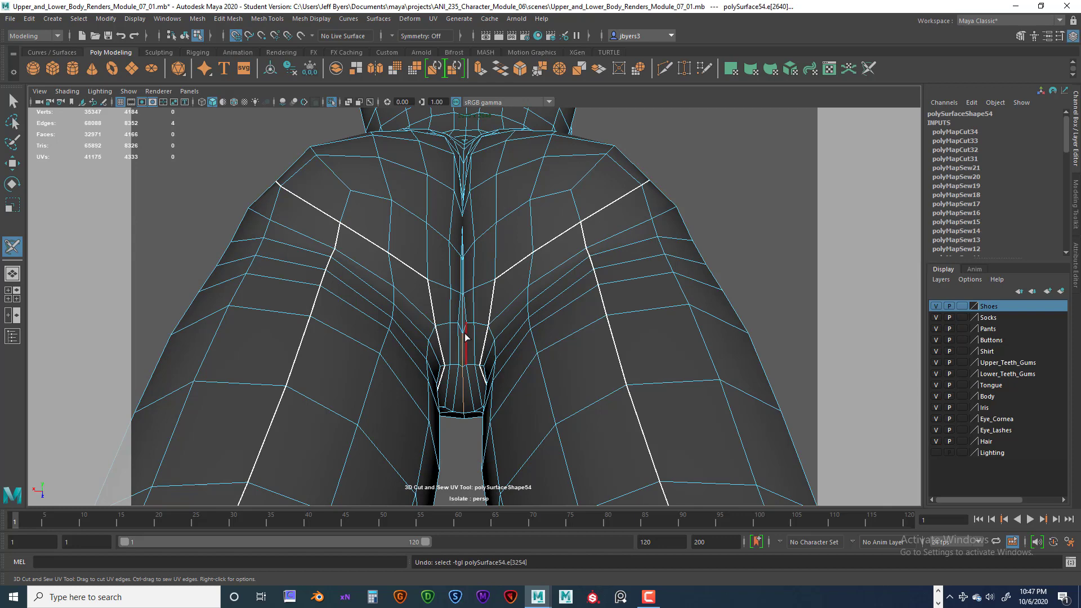
Cut a UV seam along the body's central edge line, through the crotch and up the middle of the lower torso.
scroll(465, 333, "up", 4)
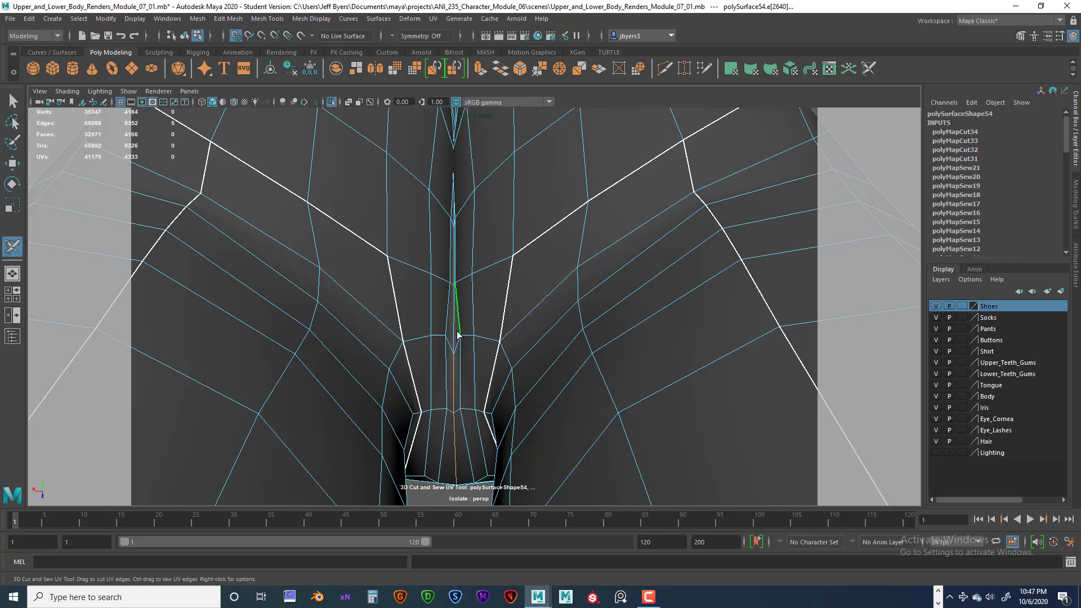
left_click(454, 331)
left_click(454, 363)
scroll(454, 365, "down", 5)
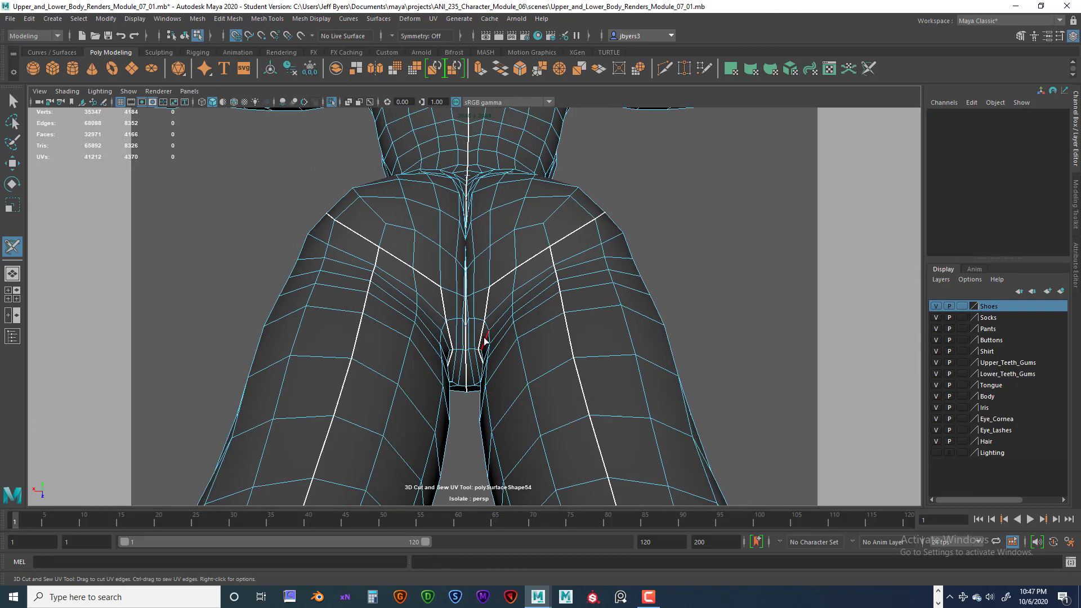
Sew the edges of the front centre seam above the navel back together.
left_click_drag(485, 341, 739, 412, "alt")
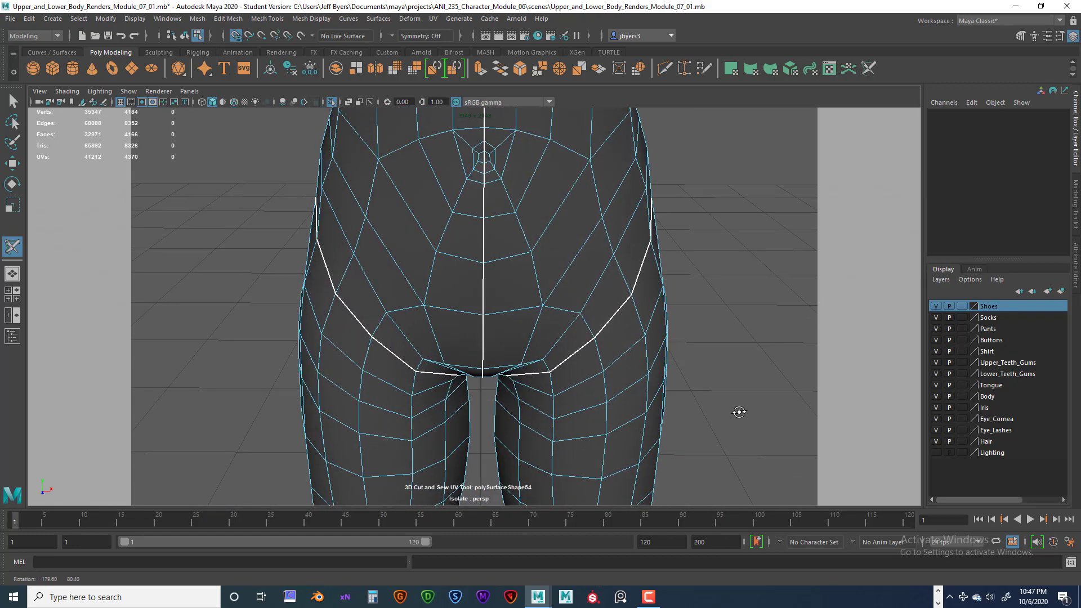
scroll(576, 360, "down", 10)
left_click_drag(550, 347, 247, 310, "alt")
scroll(518, 334, "up", 5)
left_click_drag(369, 379, 637, 428, "alt")
scroll(401, 439, "down", 5)
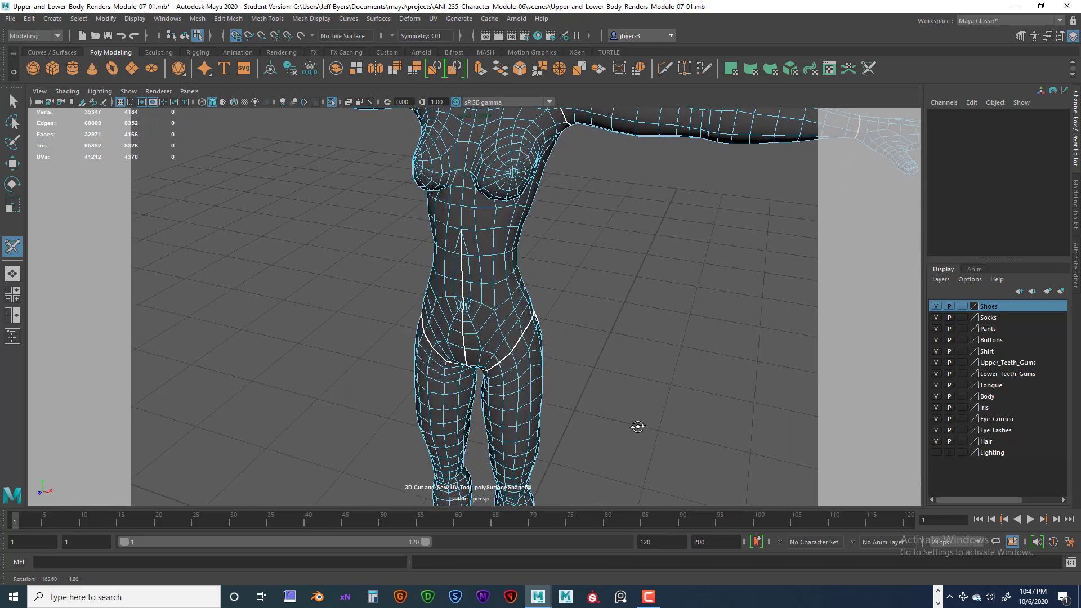
left_click_drag(468, 391, 447, 261, "alt")
scroll(475, 386, "up", 5)
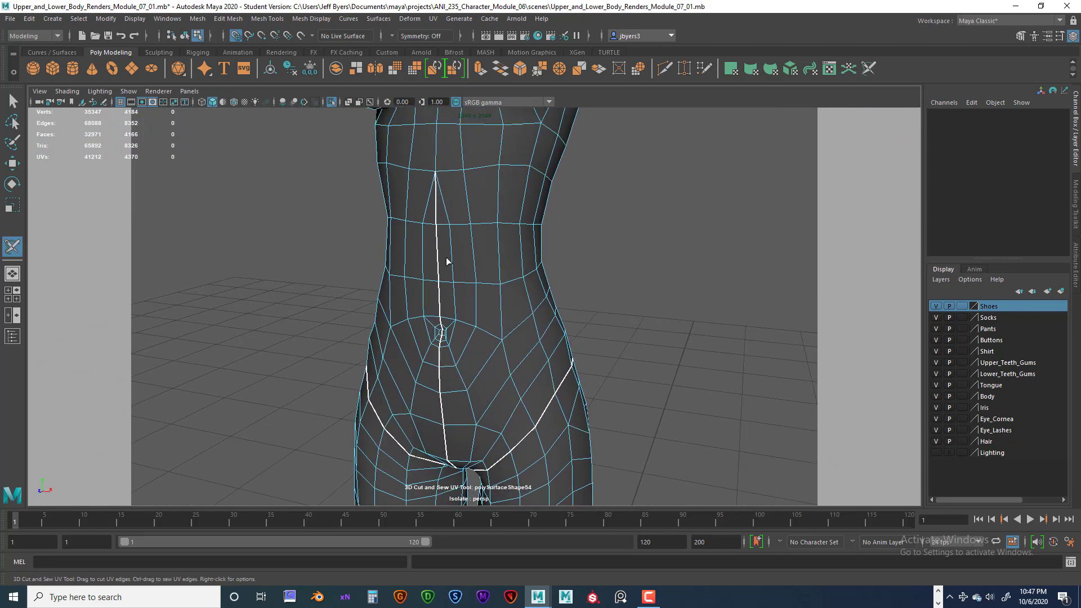
left_click(435, 210)
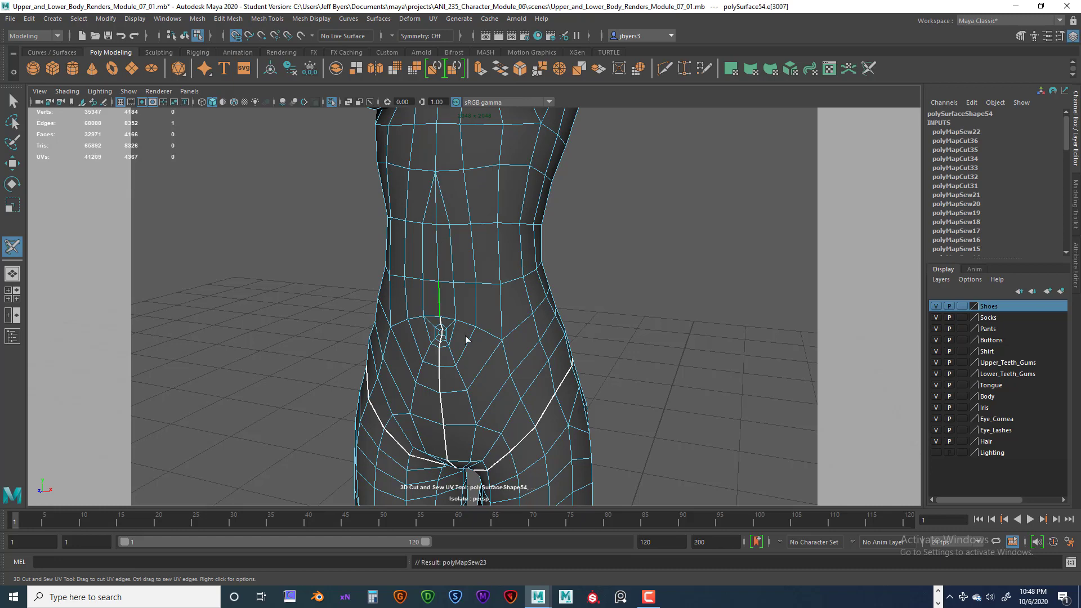
left_click_drag(482, 345, 445, 301, "alt")
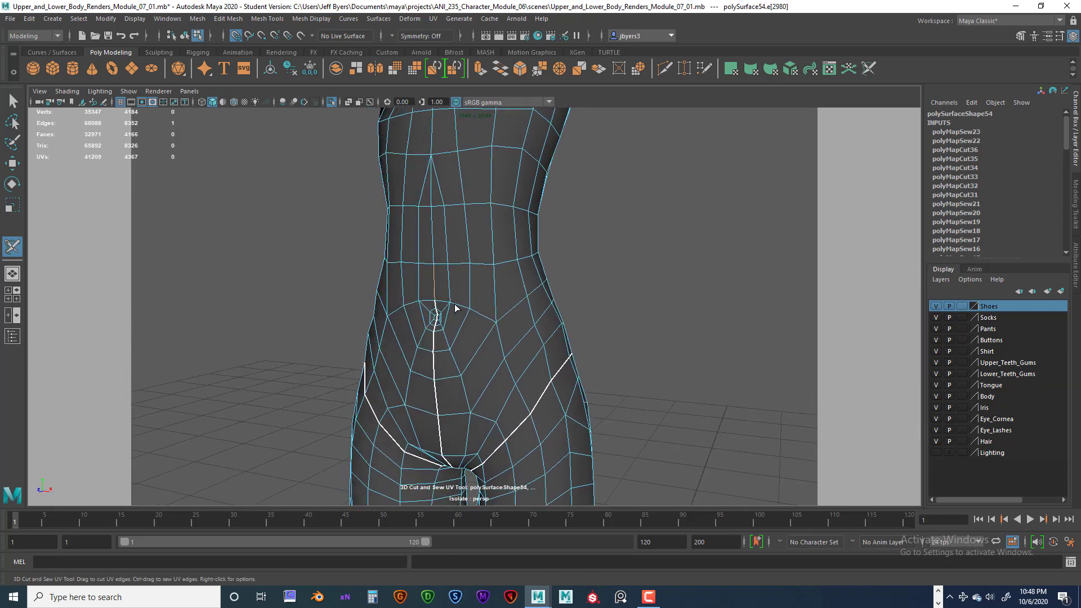
Cut a horizontal UV seam around the waist, from the upper edge of the navel across the hips and lower back.
left_click_drag(484, 336, 438, 322, "alt")
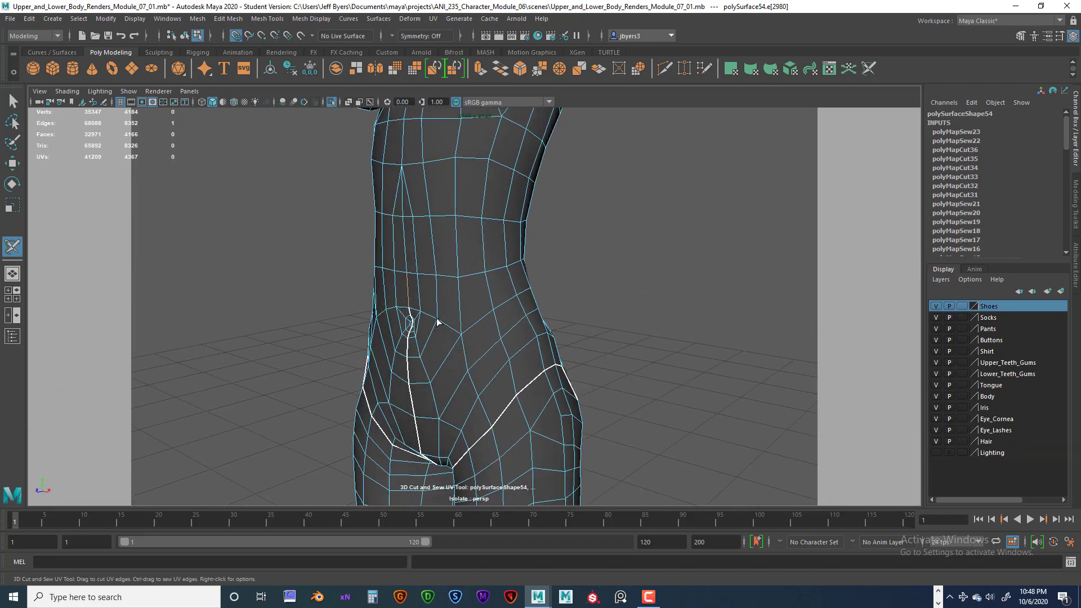
left_click_drag(499, 304, 404, 296, "alt")
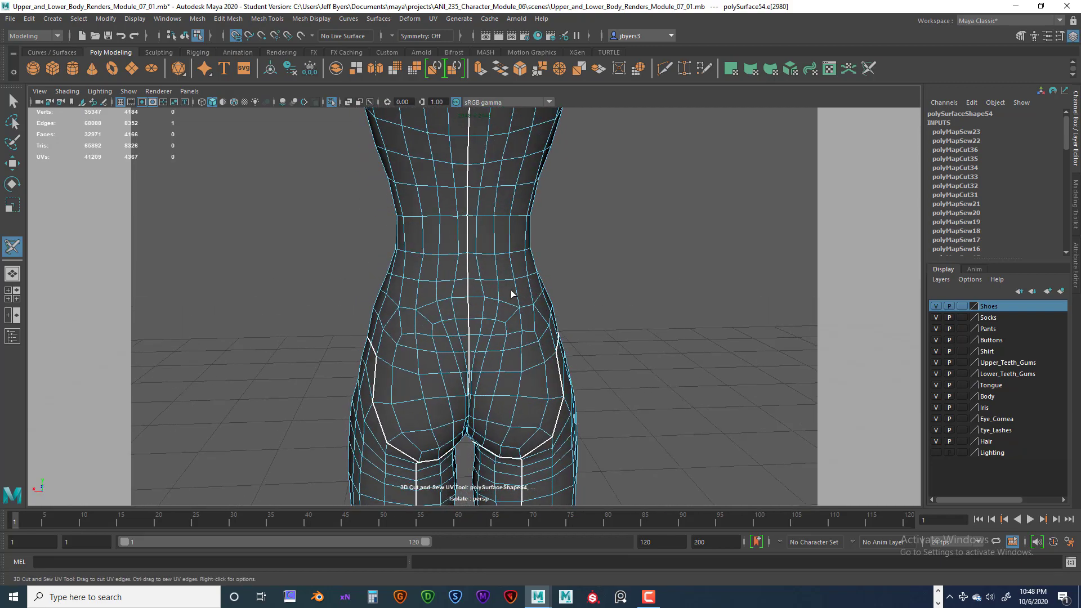
left_click_drag(512, 290, 529, 316, "alt")
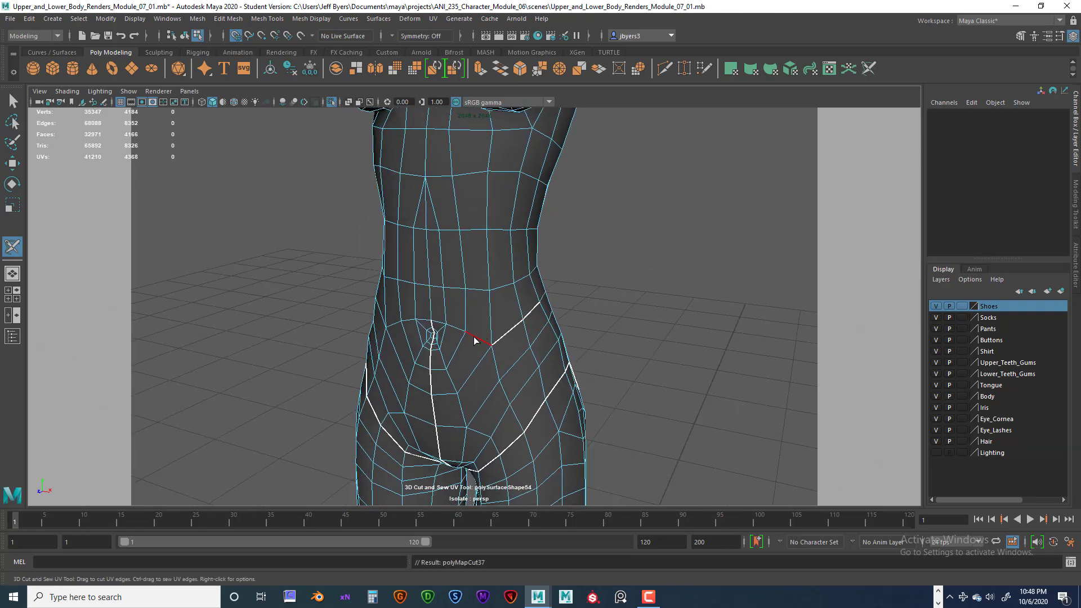
left_click_drag(474, 341, 457, 333)
left_click_drag(431, 337, 475, 300, "alt")
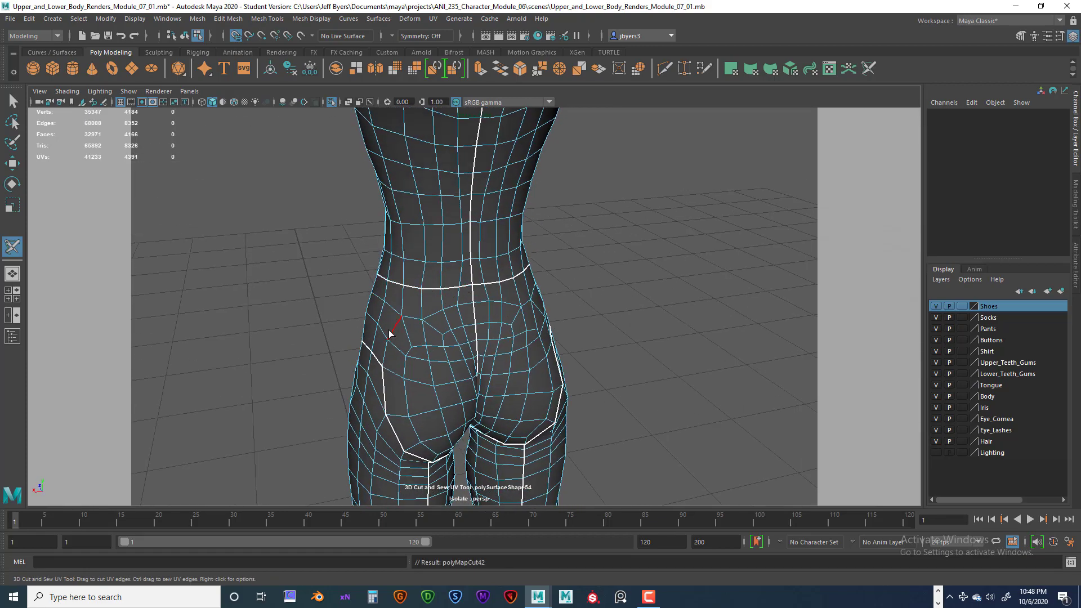
Examine the waist, hip and leg UV seams around the front and back of the body.
left_click_drag(390, 334, 548, 334, "alt")
left_click_drag(433, 336, 535, 340, "alt")
scroll(485, 340, "down", 5)
middle_click_drag(536, 340, 512, 271, "alt")
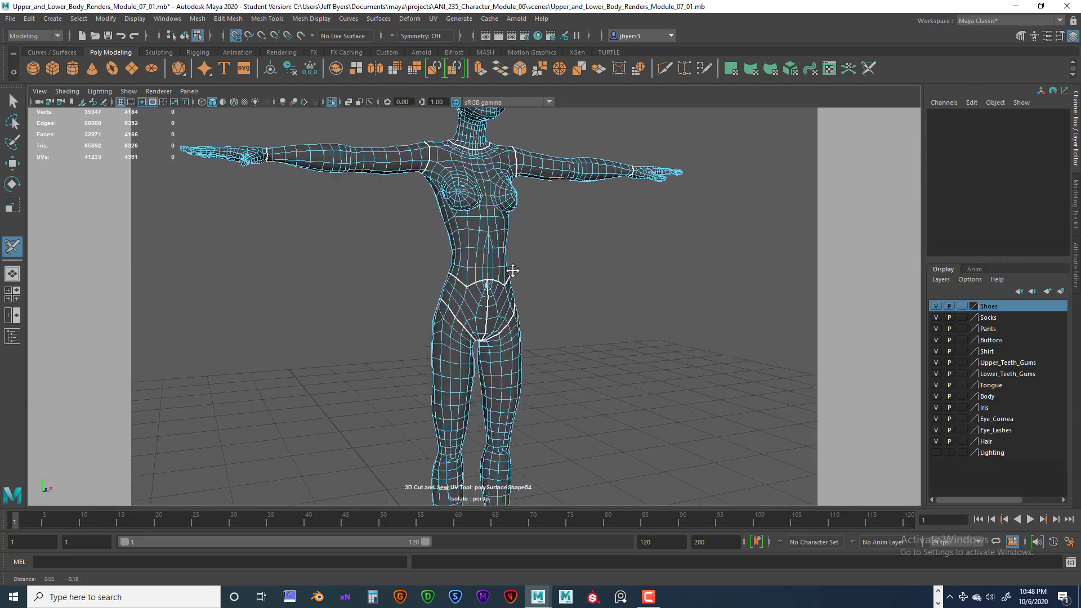
left_click_drag(513, 271, 376, 274, "alt")
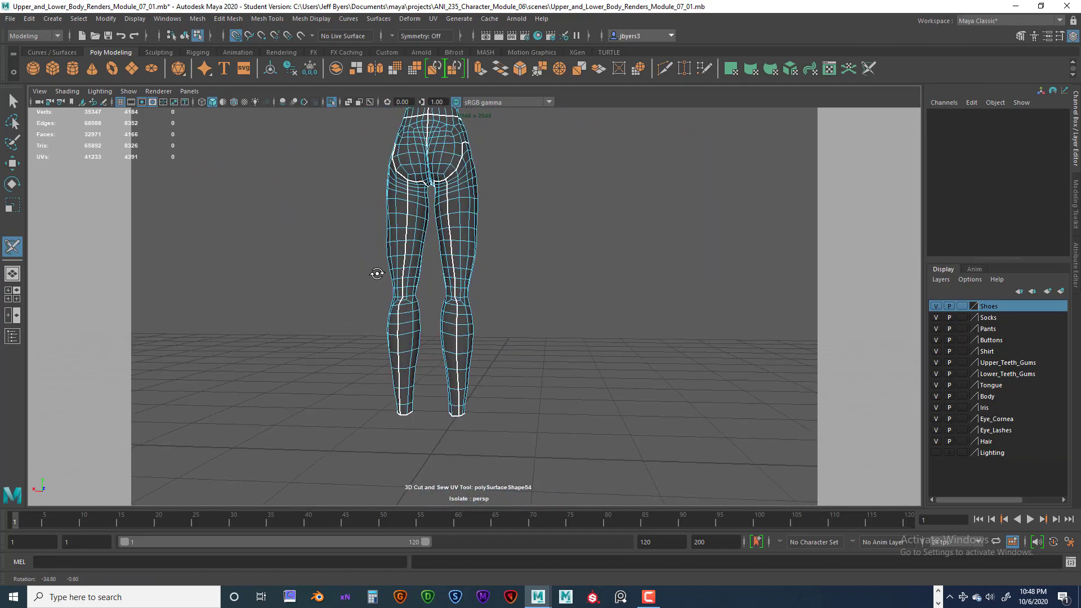
middle_click_drag(376, 273, 372, 419, "alt")
scroll(381, 374, "up", 6)
left_click_drag(425, 367, 560, 370, "alt")
middle_click_drag(560, 369, 438, 314, "alt")
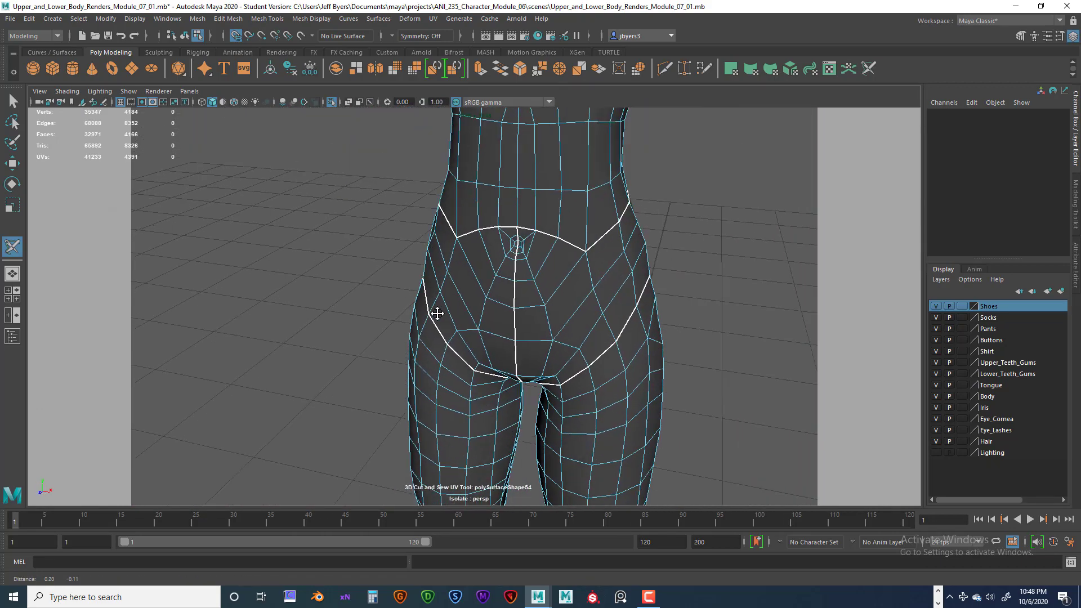
right_click_drag(437, 314, 420, 363, "alt")
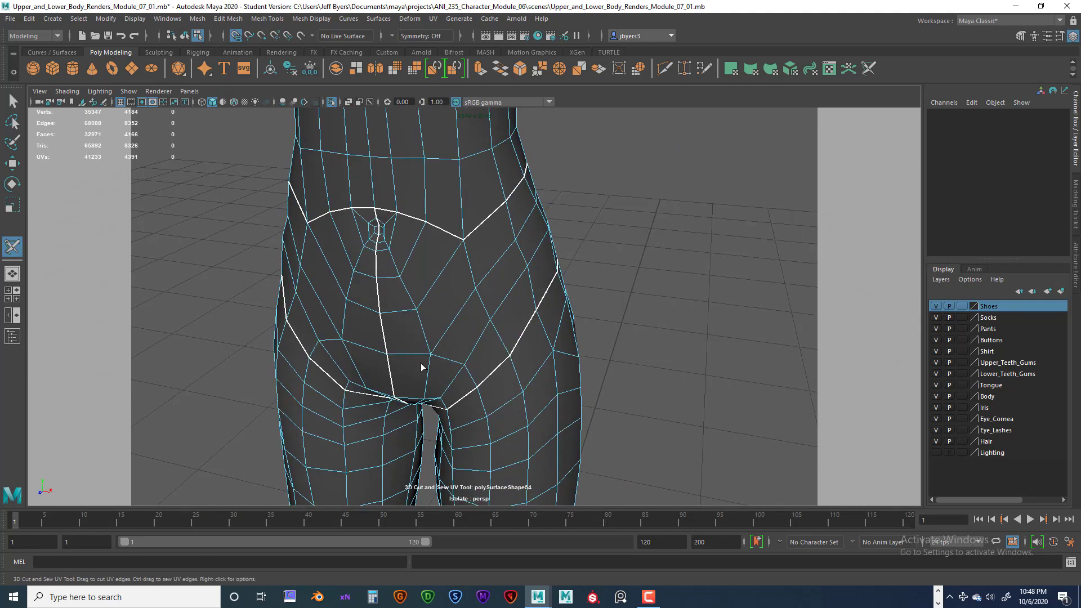
Examine the UV seams beneath the buttocks, through the crotch and down the backs of the thighs.
left_click_drag(421, 364, 187, 218, "alt")
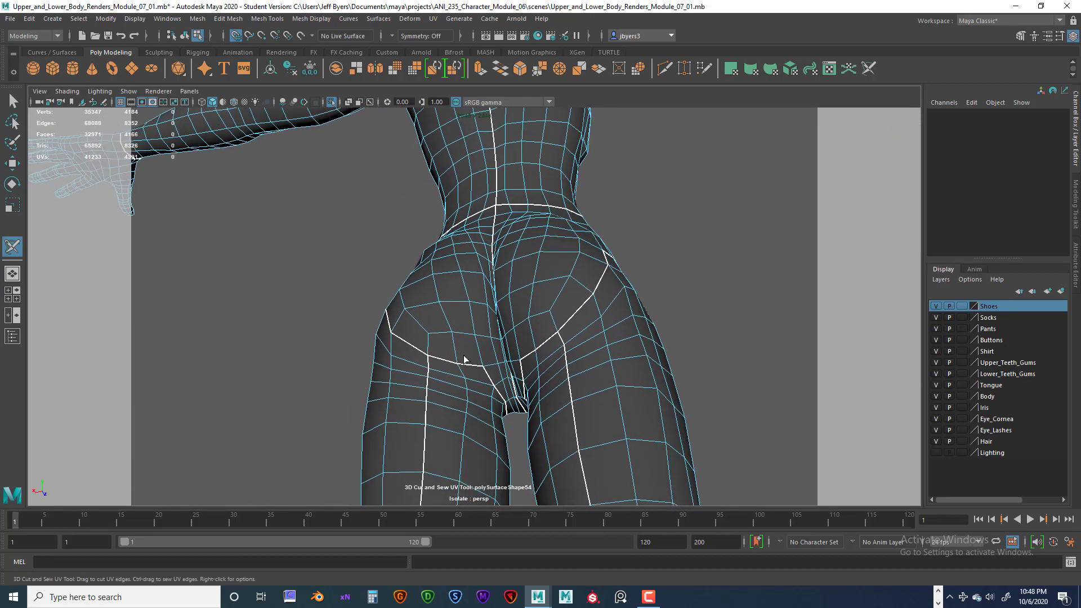
left_click_drag(464, 359, 449, 219, "alt")
scroll(484, 258, "up", 3)
scroll(491, 299, "down", 6)
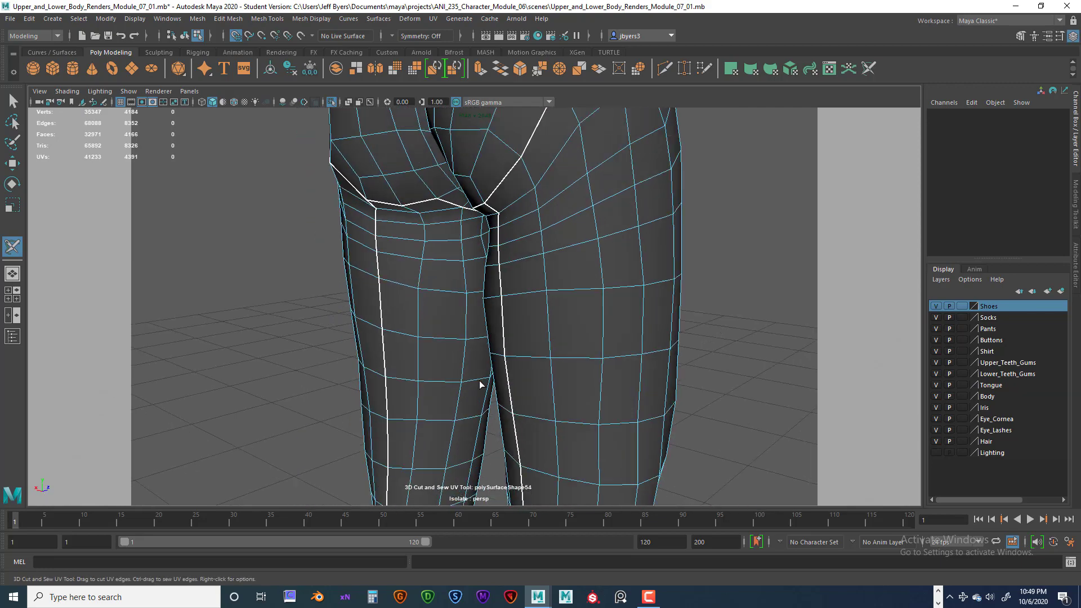
left_click_drag(482, 386, 448, 299, "alt")
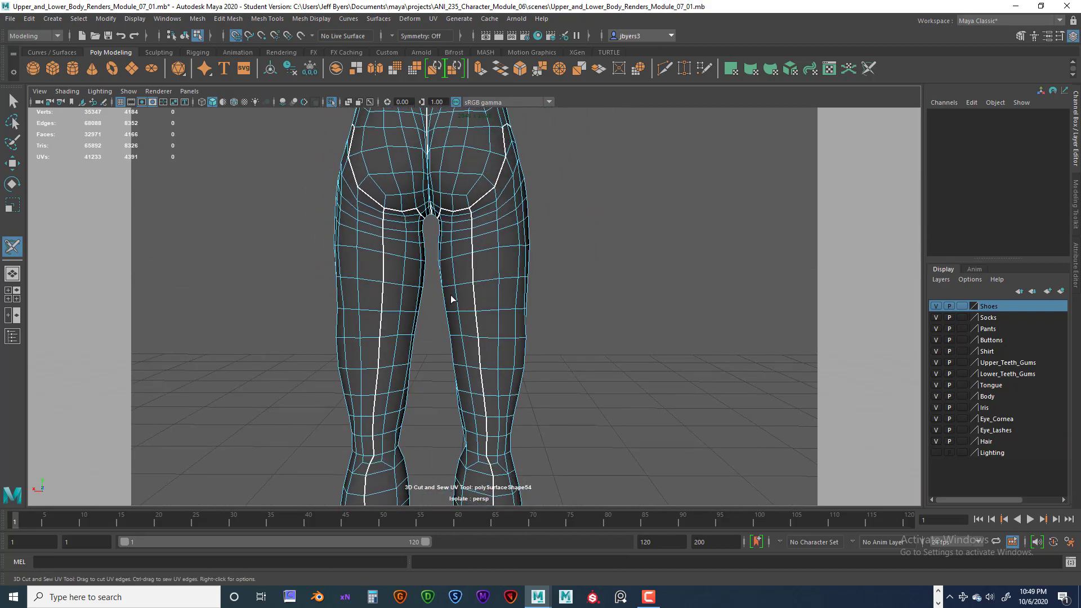
scroll(437, 337, "up", 5)
scroll(394, 321, "up", 4)
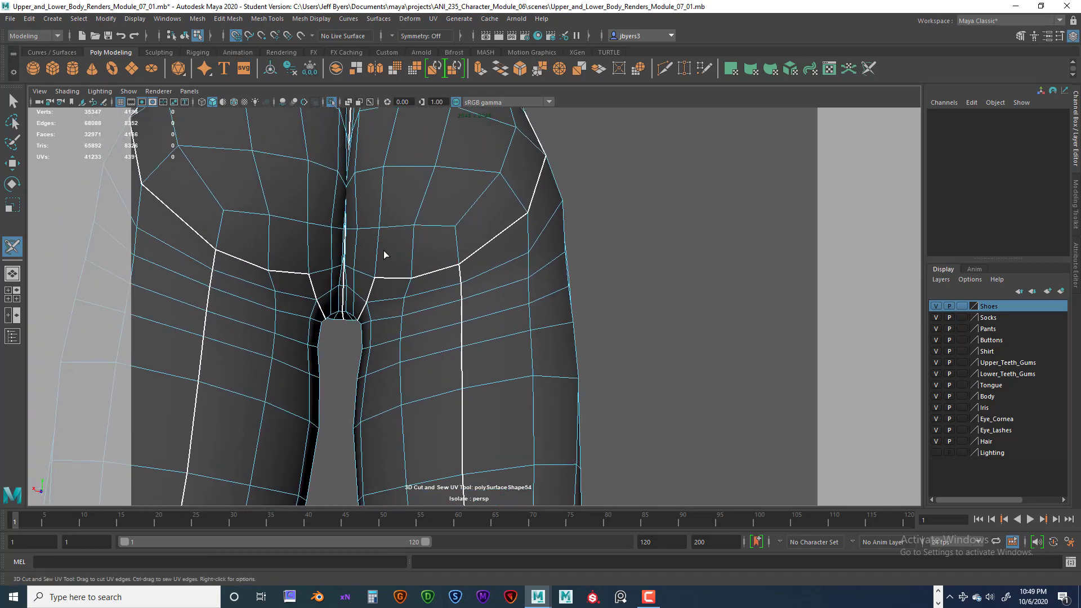
scroll(384, 255, "down", 5)
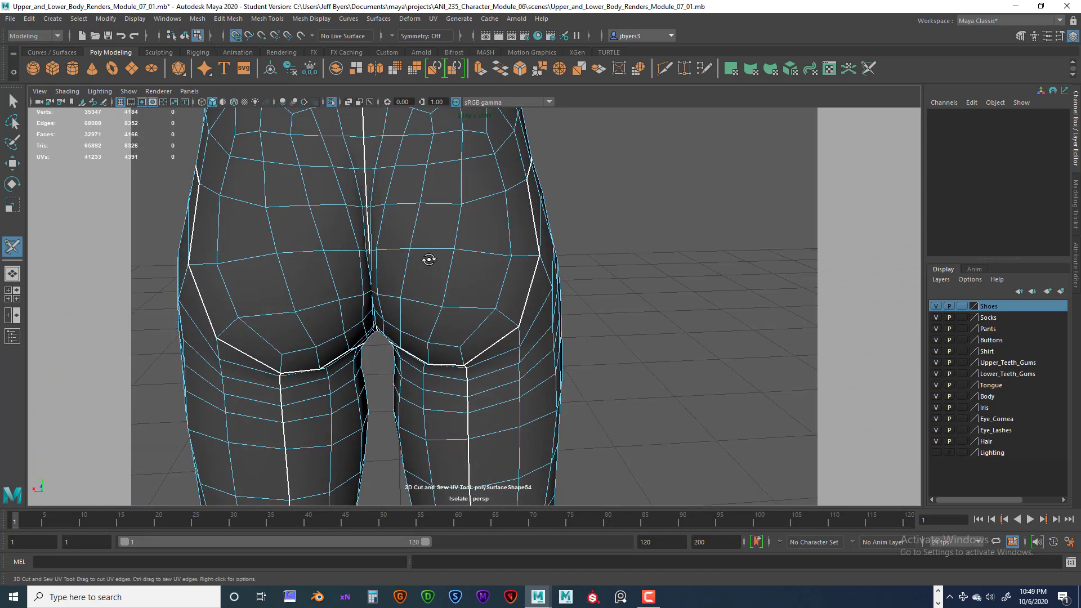
left_click_drag(428, 259, 418, 317, "alt")
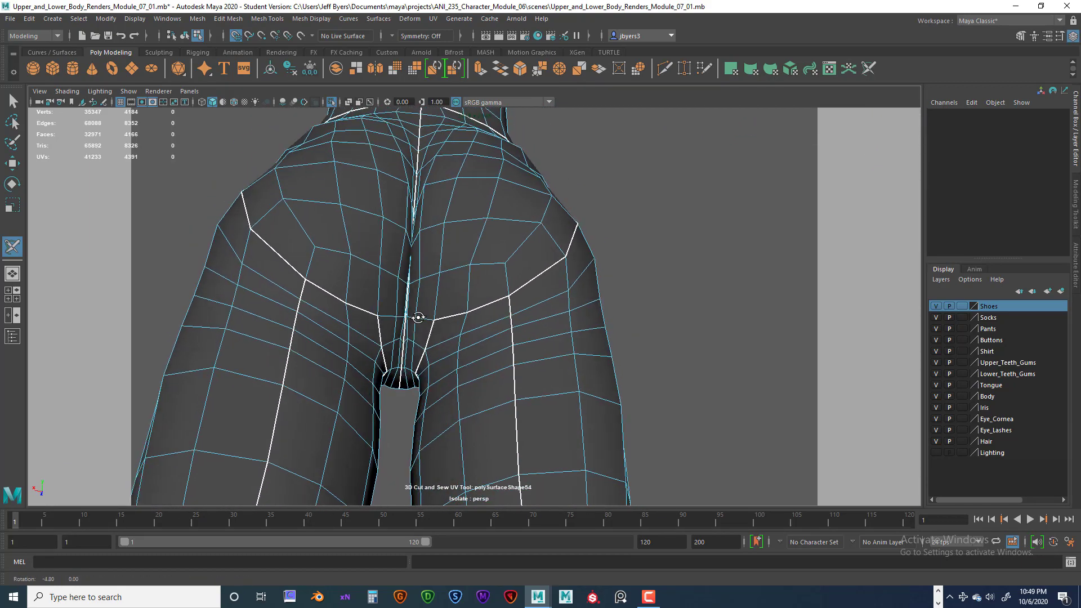
scroll(405, 324, "up", 5)
scroll(406, 331, "down", 4)
scroll(393, 338, "up", 2)
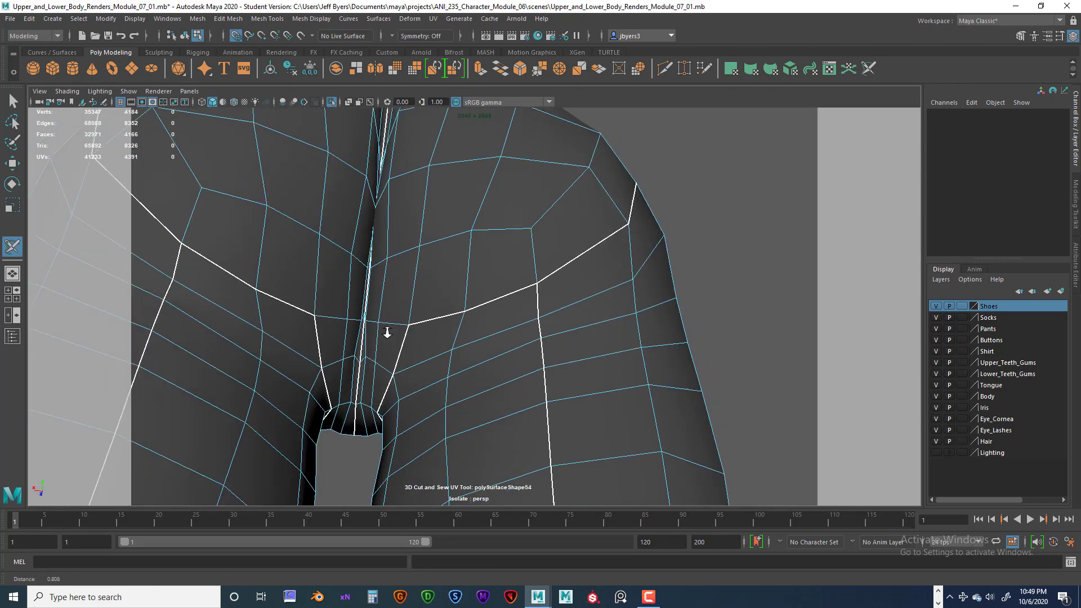
left_click_drag(375, 331, 434, 378, "alt")
scroll(375, 341, "down", 5)
scroll(527, 369, "down", 6)
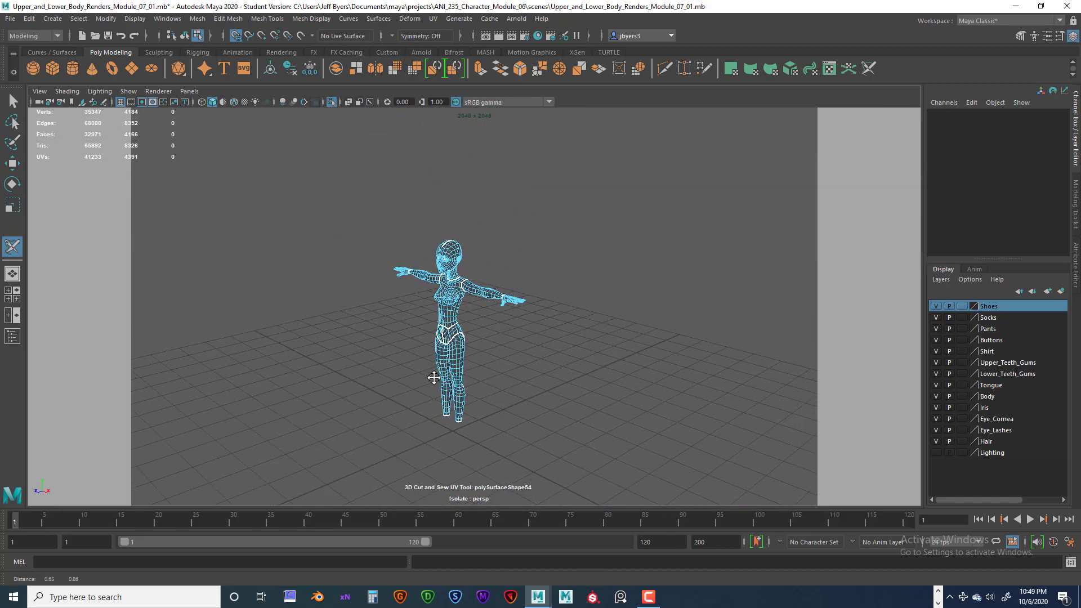
Cut a UV seam around the inner eyelid rim of the character's left eye.
scroll(427, 380, "up", 5)
middle_click_drag(426, 373, 447, 462, "alt")
left_click_drag(407, 397, 448, 390, "alt")
scroll(458, 385, "up", 5)
middle_click_drag(466, 358, 454, 419, "alt")
scroll(453, 419, "up", 4)
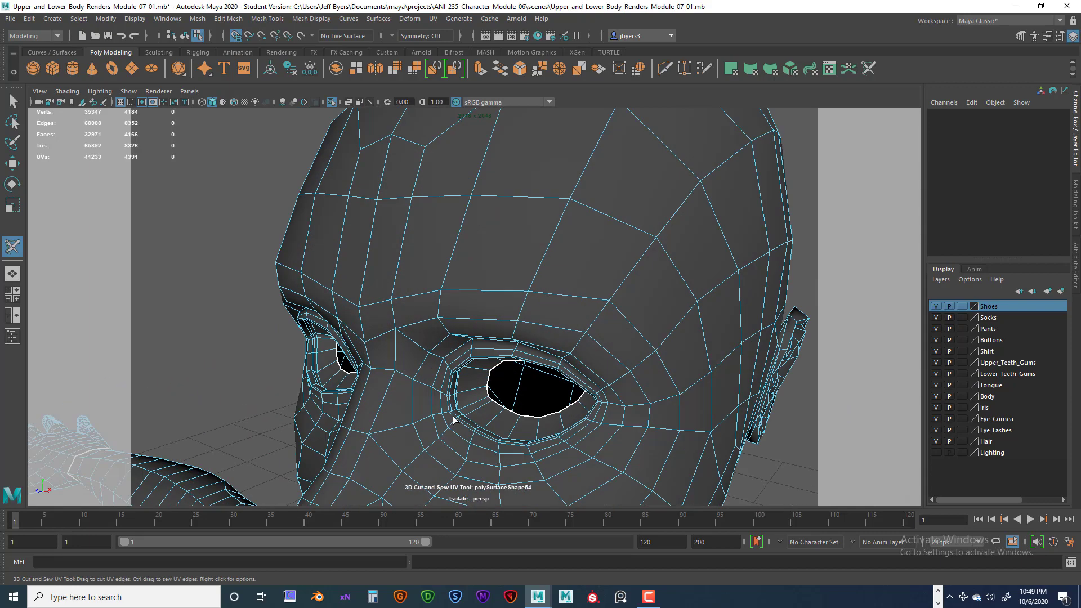
left_click_drag(454, 419, 467, 405, "alt")
scroll(423, 420, "up", 3)
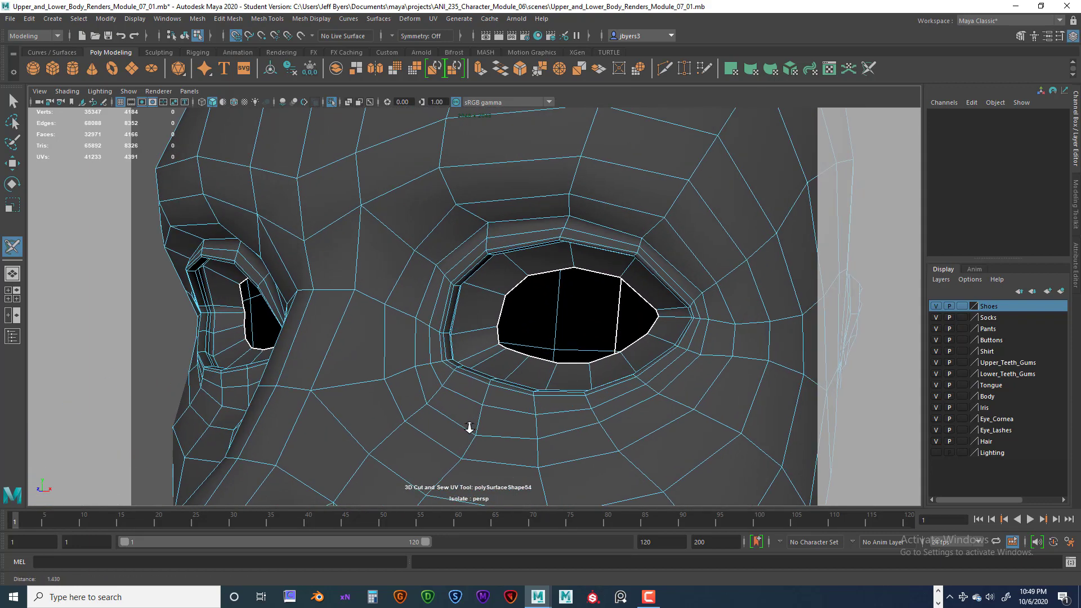
left_click_drag(468, 427, 437, 424, "alt")
middle_click_drag(429, 409, 453, 394, "alt")
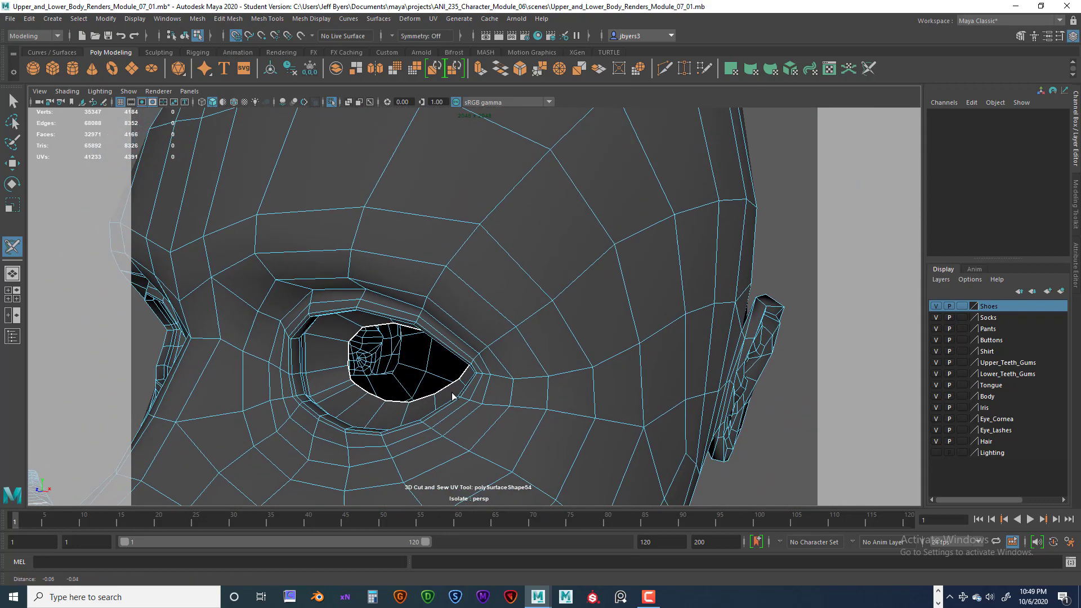
left_click_drag(454, 394, 435, 396, "alt")
right_click_drag(434, 396, 442, 396, "alt")
middle_click_drag(374, 379, 407, 373, "alt")
left_click_drag(407, 373, 392, 382, "alt")
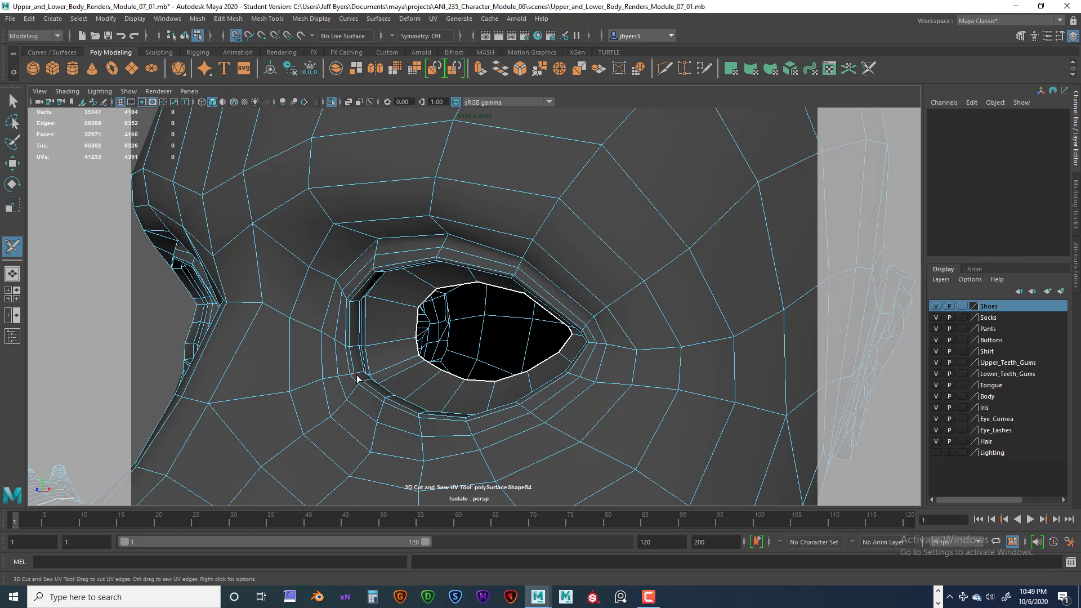
mouse_move(357, 379)
left_mouse_down()
mouse_move(351, 366)
mouse_move(374, 386)
left_mouse_up()
mouse_move(365, 346)
left_mouse_down()
mouse_move(371, 317)
mouse_move(413, 338)
mouse_move(528, 339)
mouse_move(236, 338)
mouse_move(342, 357)
left_mouse_up()
Cut a matching UV seam around the inner eyelid rim of the character's right eye.
scroll(415, 328, "down", 5)
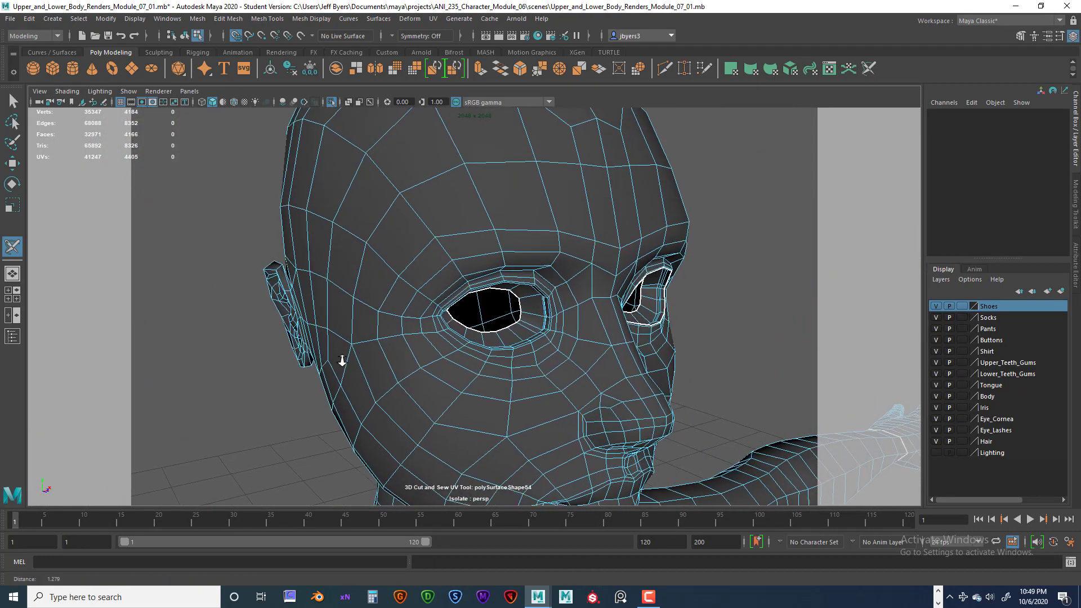
scroll(343, 357, "up", 5)
middle_click_drag(497, 379, 452, 357, "alt")
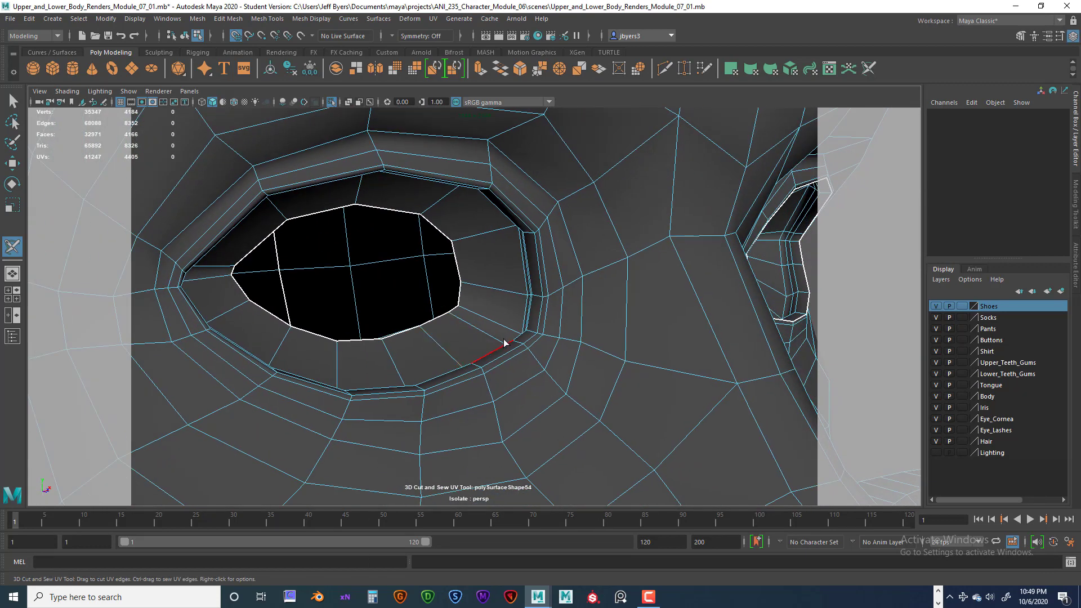
left_click(529, 341)
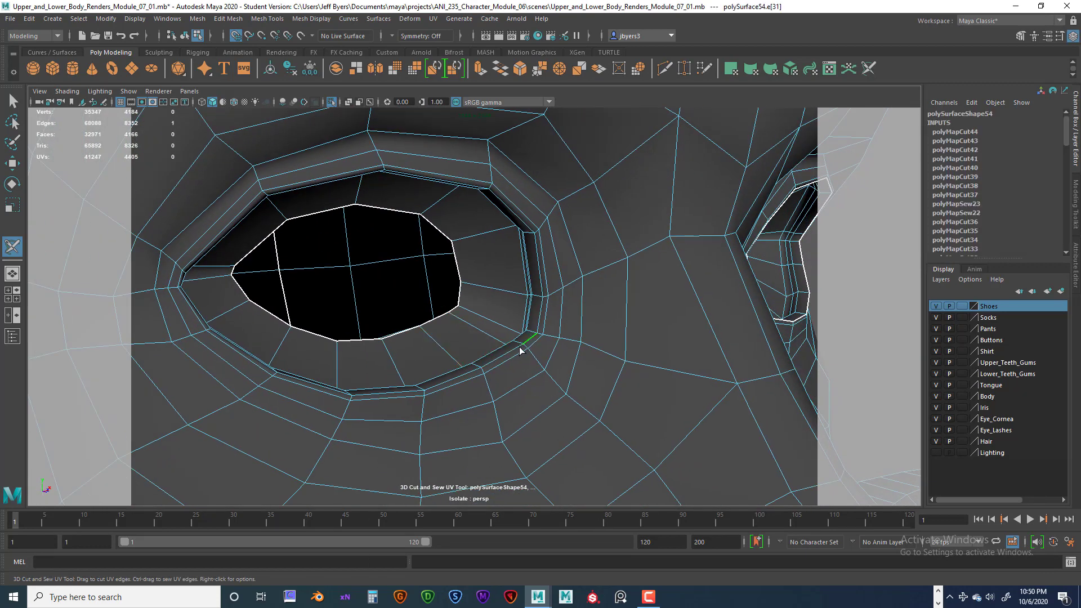
Cut a UV seam along the edge loop around the rim of the character's right eye opening.
left_click_drag(513, 353, 497, 361)
double_click(464, 378)
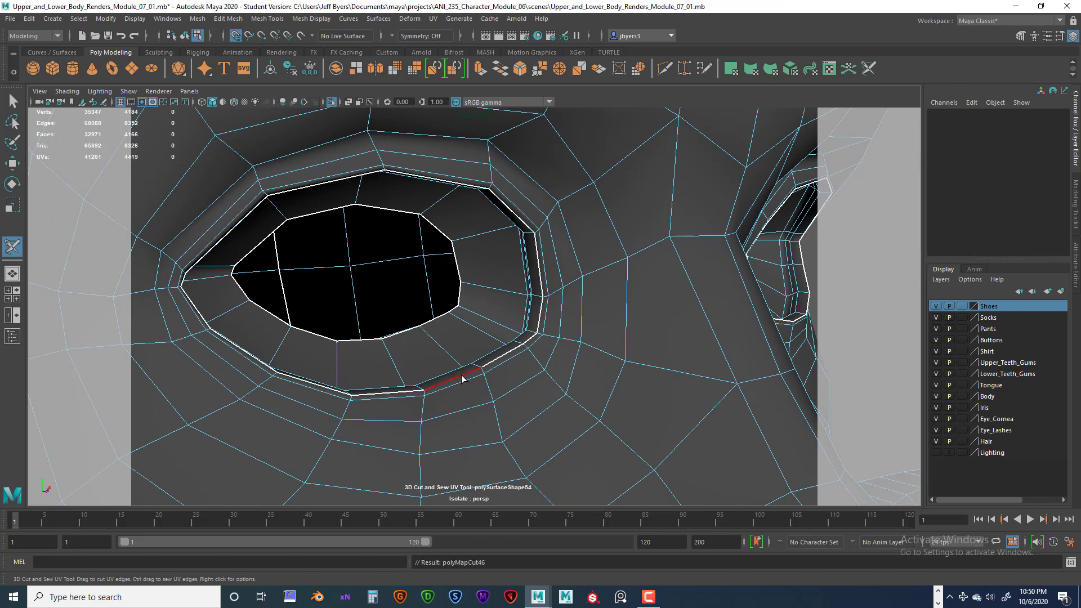
Cut a UV seam around the opening of the character's right nostril, undoing any stray cut.
scroll(472, 331, "down", 5)
left_click_drag(483, 353, 447, 380, "alt")
scroll(448, 332, "up", 3)
right_click_drag(448, 381, 529, 403, "alt")
left_click_drag(529, 403, 475, 336, "alt")
middle_click_drag(476, 335, 471, 398, "alt")
left_click_drag(471, 401, 500, 437, "alt")
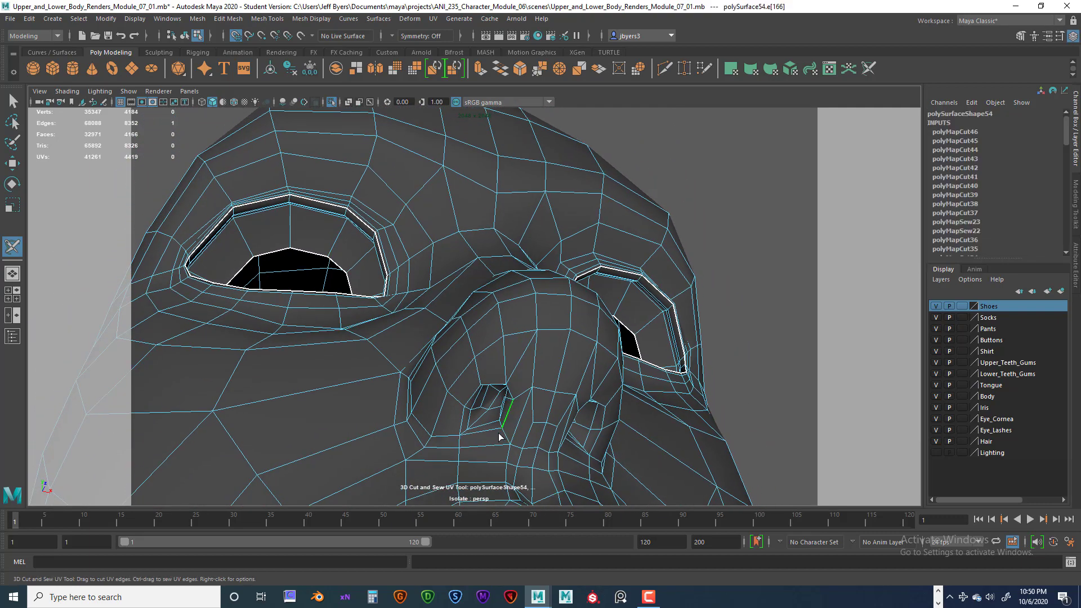
key("ctrl+z")
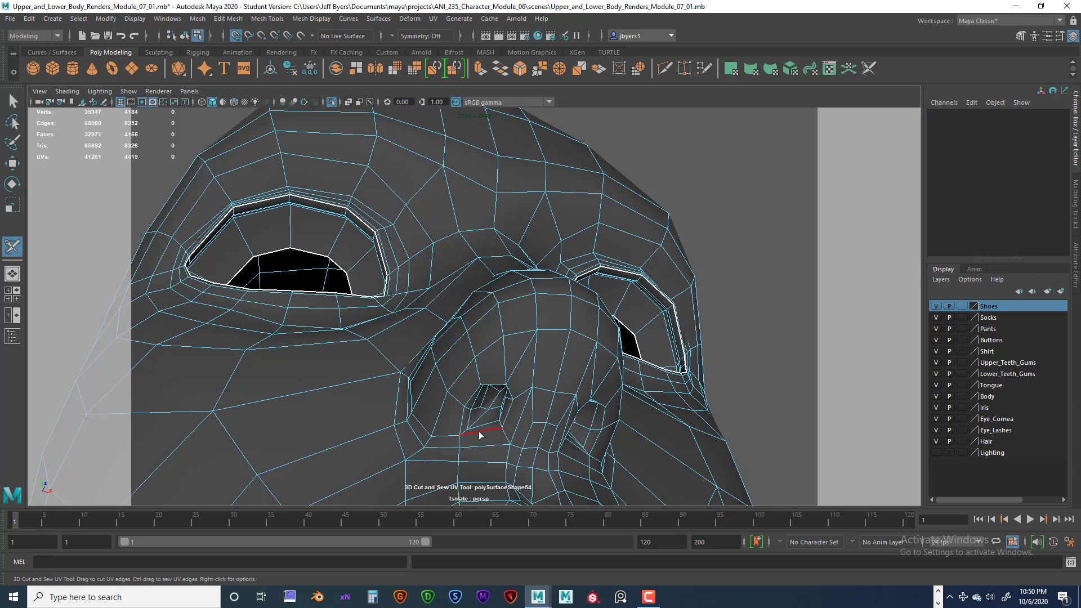
left_click_drag(504, 412, 510, 398)
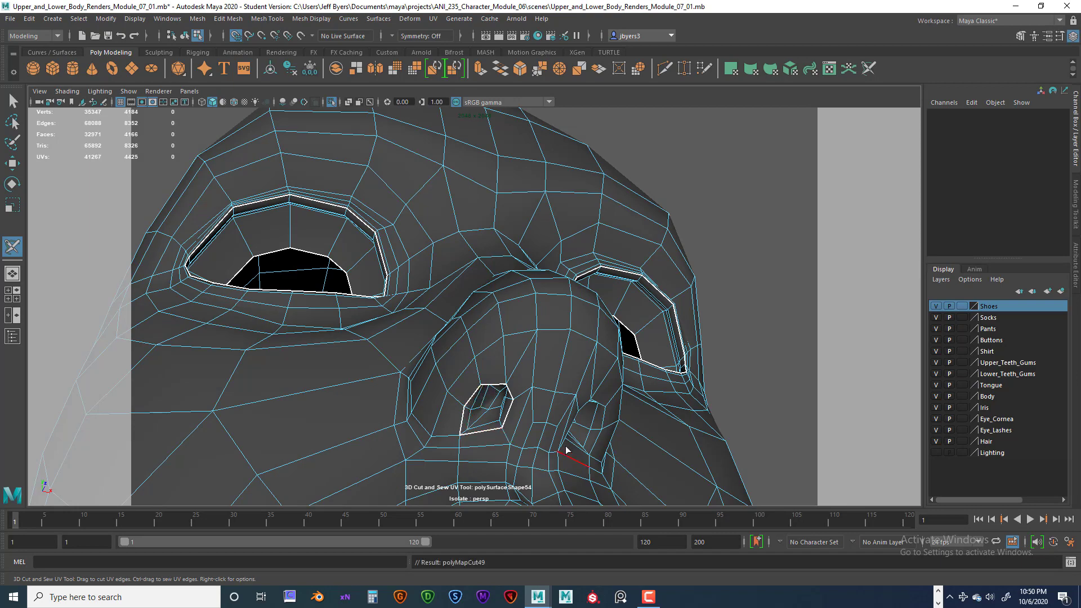
Cut a matching UV seam around the opening of the character's left nostril.
left_click_drag(567, 446, 437, 428, "alt")
left_click(388, 415)
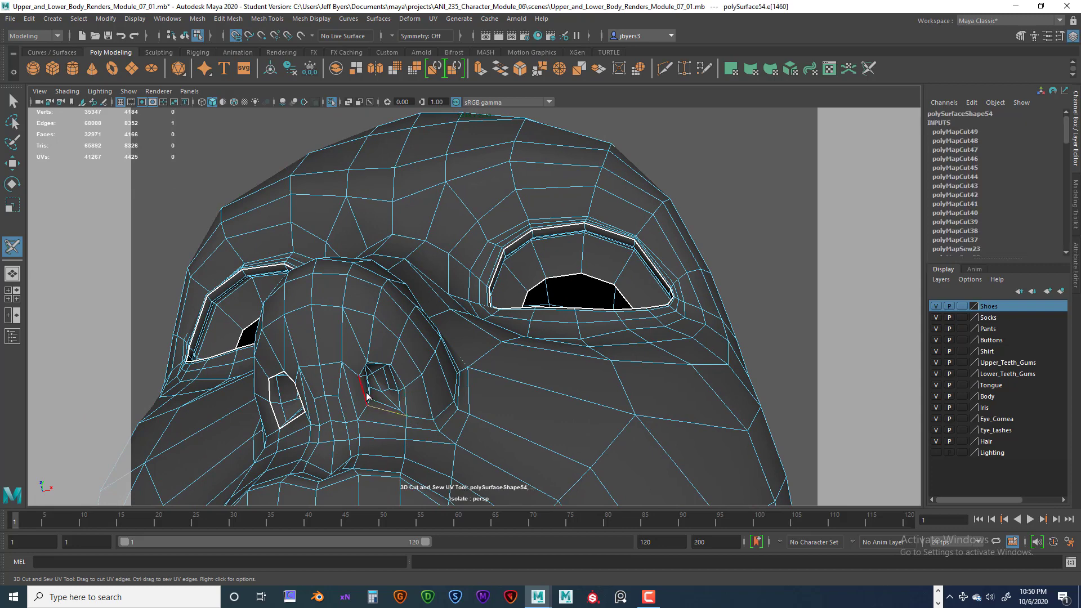
mouse_move(362, 394)
left_mouse_down()
mouse_move(362, 374)
mouse_move(402, 382)
left_mouse_up()
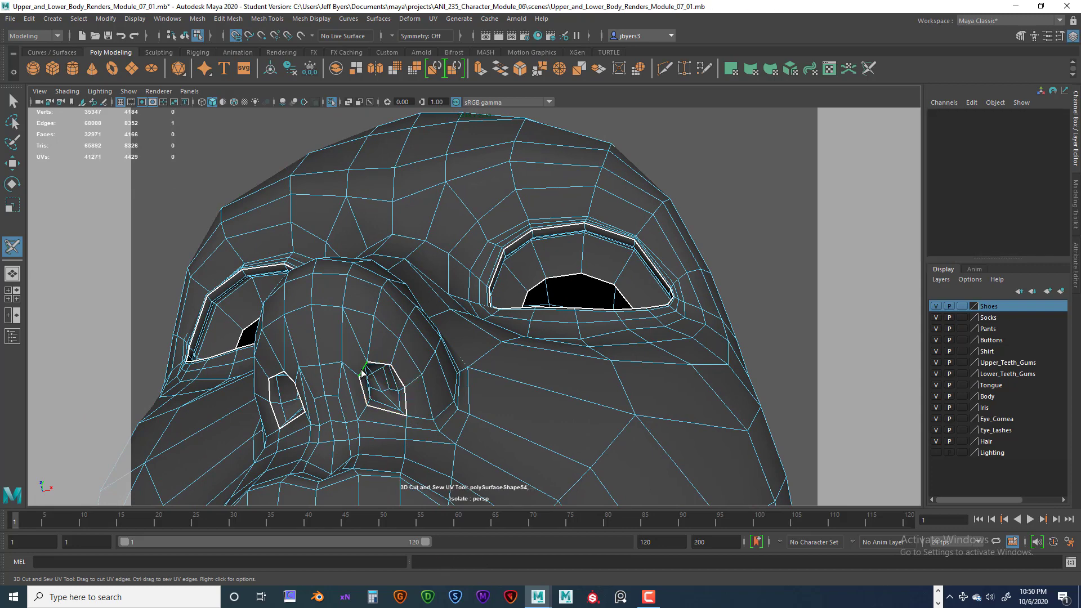
Cut a UV seam along the mouth line where the upper and lower lips meet.
left_click_drag(401, 392, 399, 432, "alt")
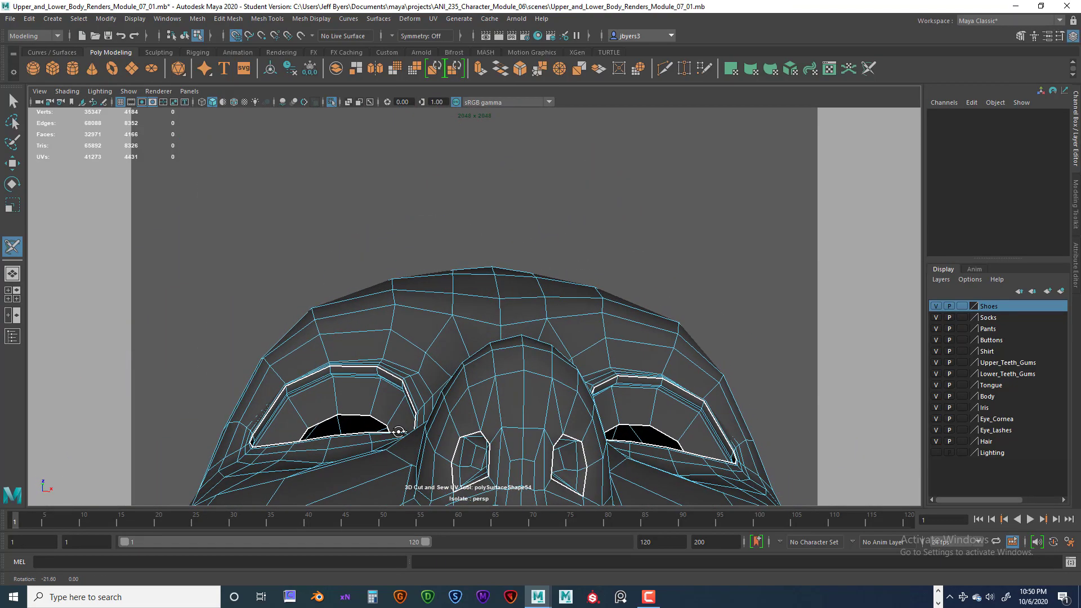
middle_click_drag(406, 436, 379, 333, "alt")
left_click_drag(379, 333, 403, 379, "alt")
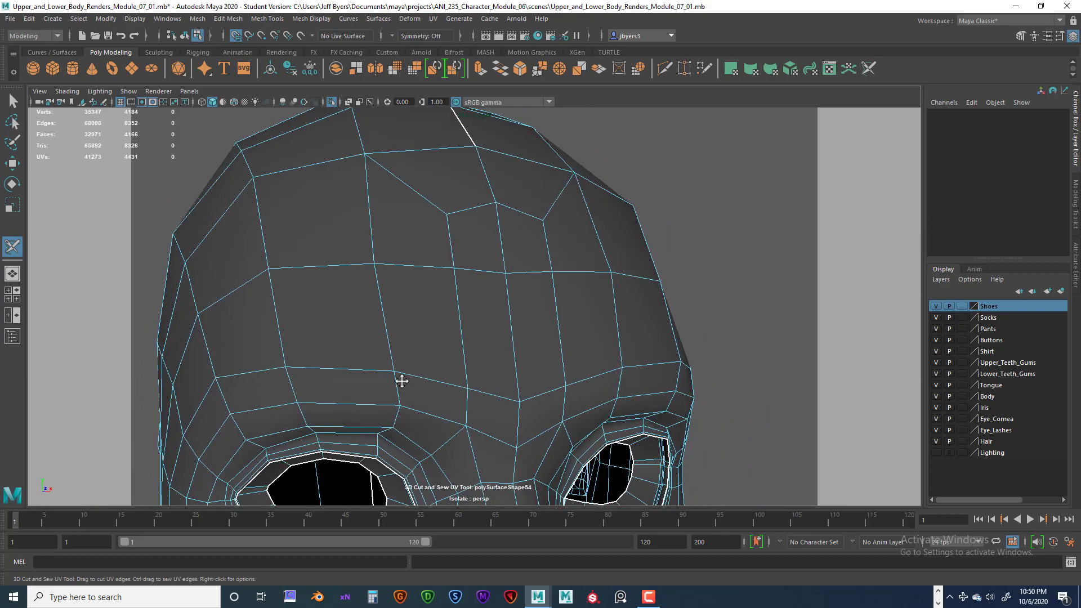
middle_click_drag(409, 456, 469, 353, "alt")
scroll(475, 356, "up", 1)
scroll(478, 355, "down", 1)
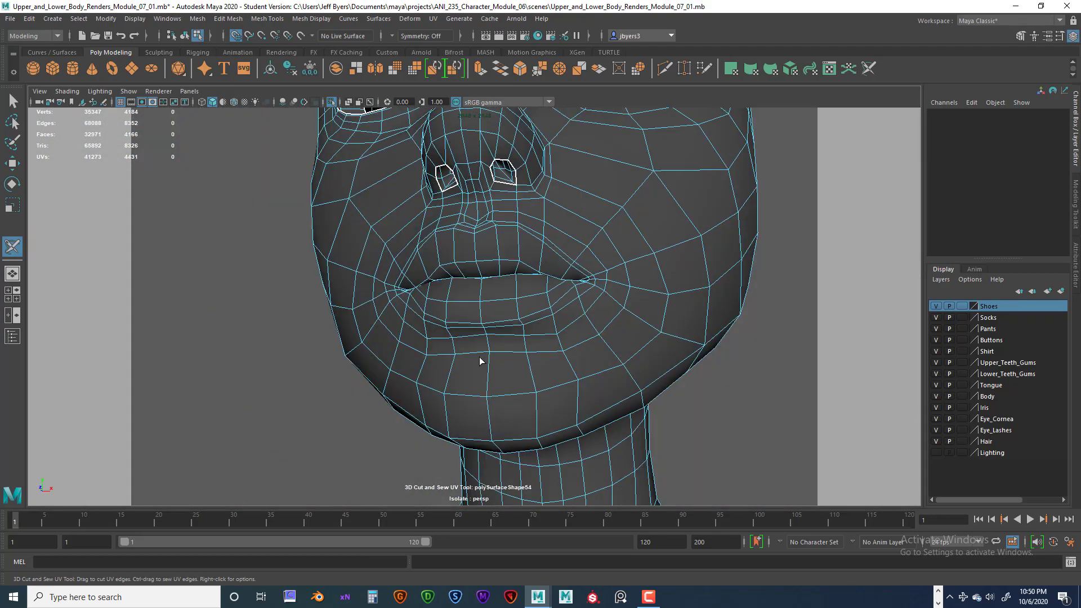
left_click_drag(486, 360, 468, 375, "alt")
right_click_drag(468, 375, 536, 380, "alt")
left_click_drag(512, 378, 452, 329, "alt")
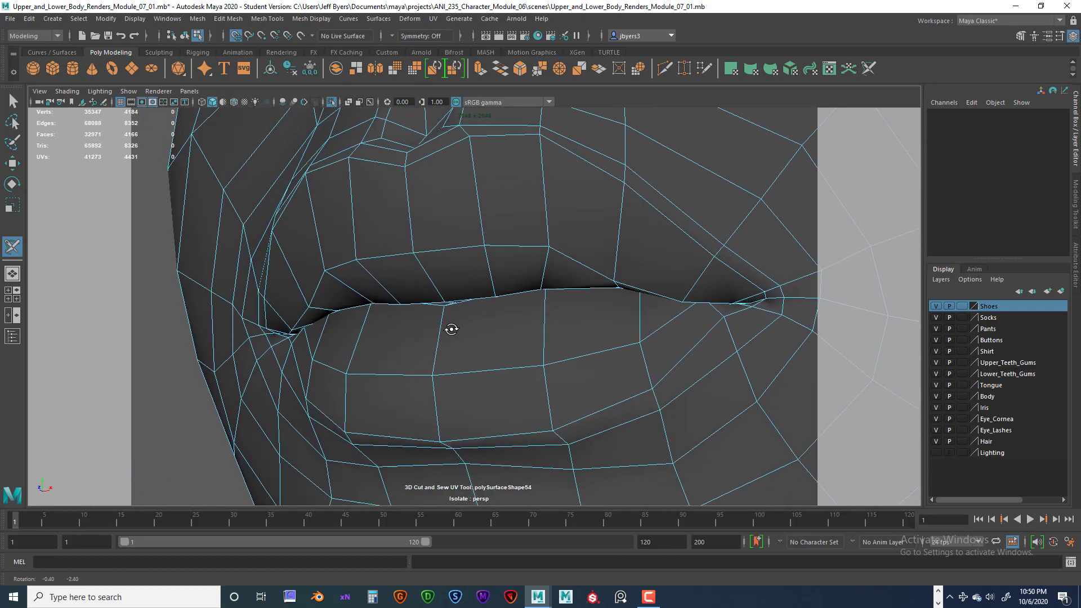
right_click_drag(480, 316, 506, 327, "alt")
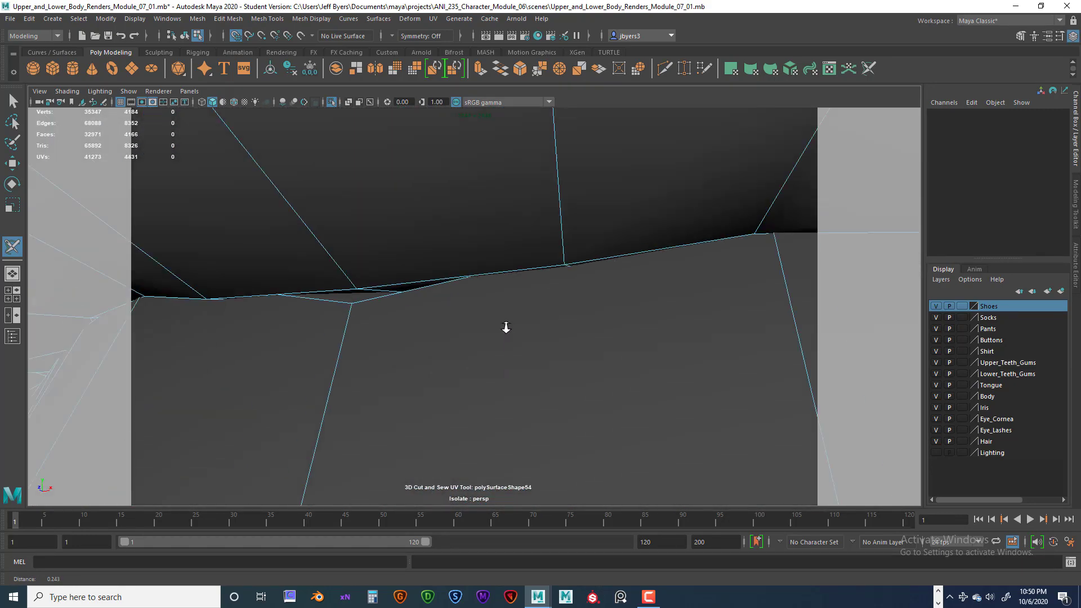
left_click(395, 284)
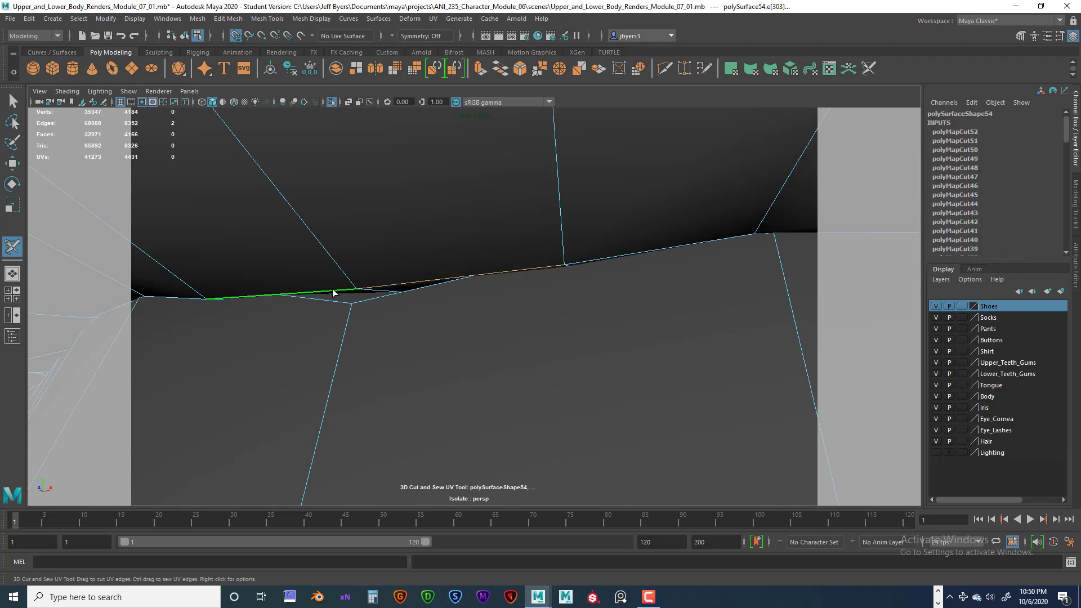
left_click_drag(332, 292, 330, 294)
Examine the lip seam and the mouth area from the front and from inside the head.
scroll(434, 321, "down", 10)
scroll(440, 326, "up", 5)
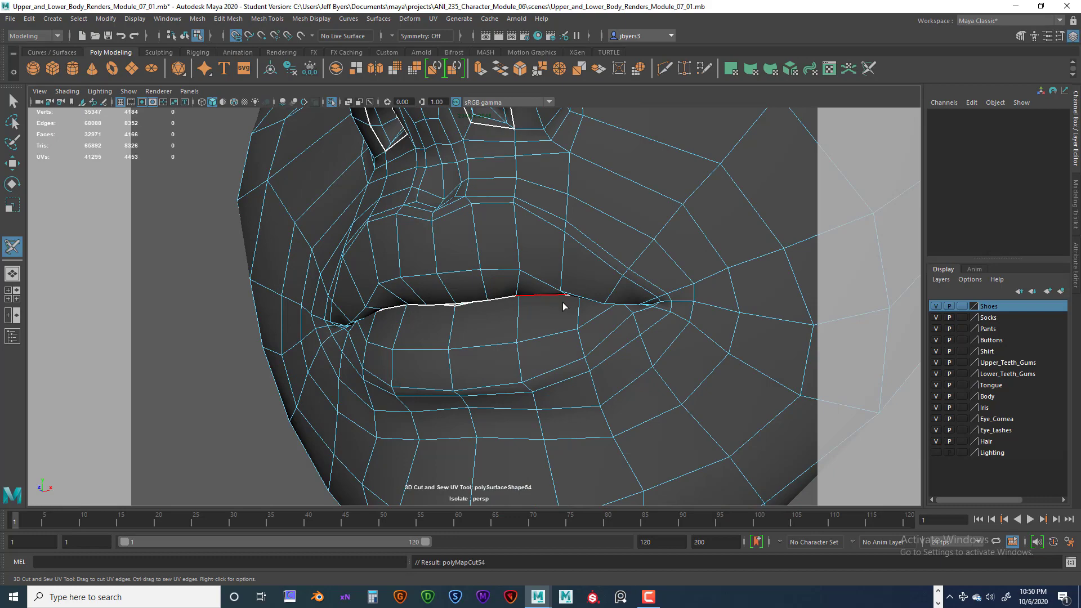
left_click_drag(524, 341, 383, 356, "alt")
scroll(490, 360, "up", 6)
scroll(498, 363, "down", 6)
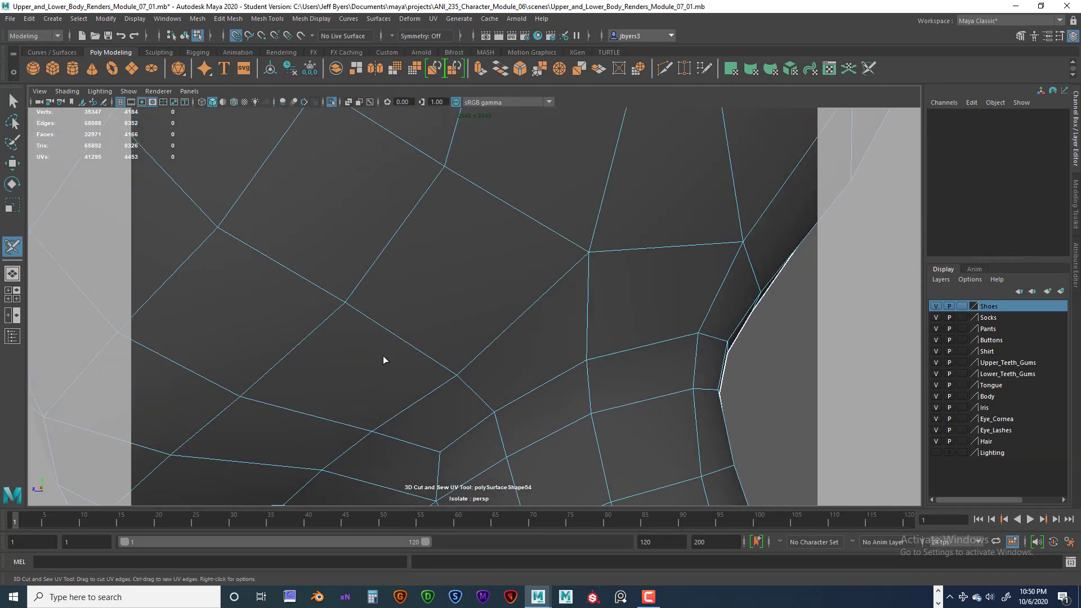
scroll(383, 355, "down", 4)
middle_click_drag(383, 356, 601, 357, "alt")
scroll(585, 366, "up", 8)
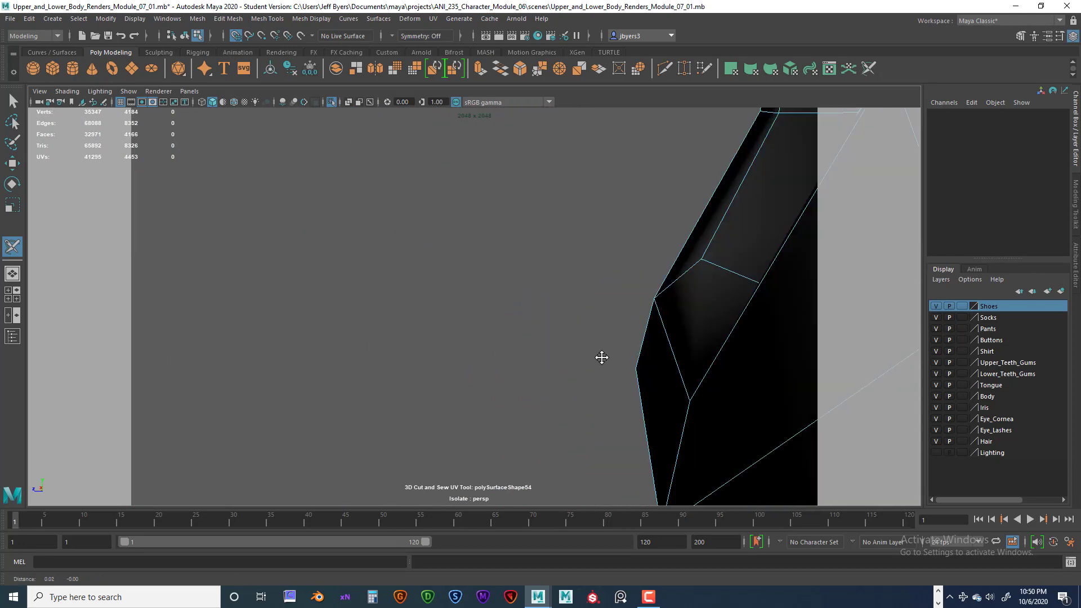
scroll(592, 352, "up", 4)
left_click_drag(591, 351, 542, 359, "alt")
scroll(542, 359, "down", 3)
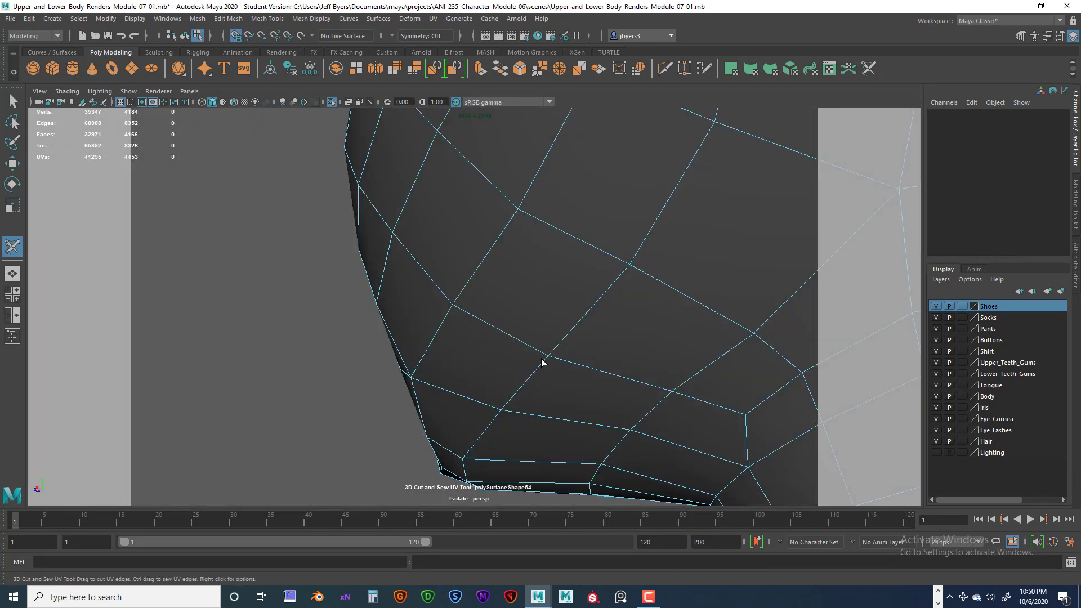
scroll(542, 359, "up", 2)
scroll(542, 360, "down", 4)
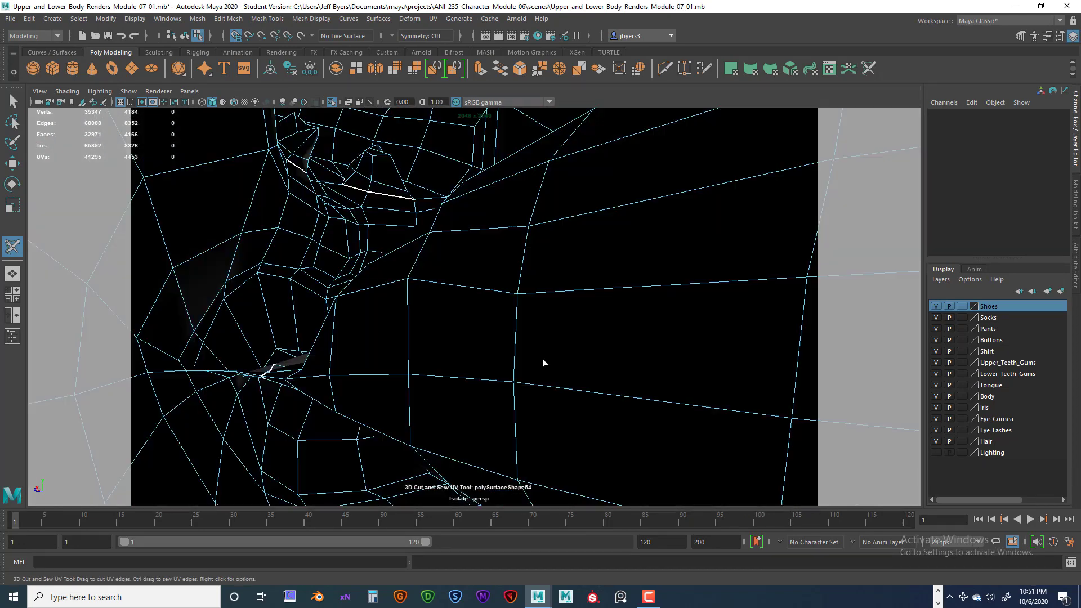
left_click_drag(543, 361, 533, 373, "alt")
middle_click_drag(534, 369, 544, 331, "alt")
scroll(544, 333, "up", 1)
mouse_move(545, 334)
left_mouse_down("alt")
mouse_move(570, 337)
mouse_move(560, 343)
left_mouse_up("alt")
middle_click_drag(560, 343, 568, 292, "alt")
left_click_drag(567, 293, 471, 258, "alt")
middle_click_drag(471, 258, 563, 331, "alt")
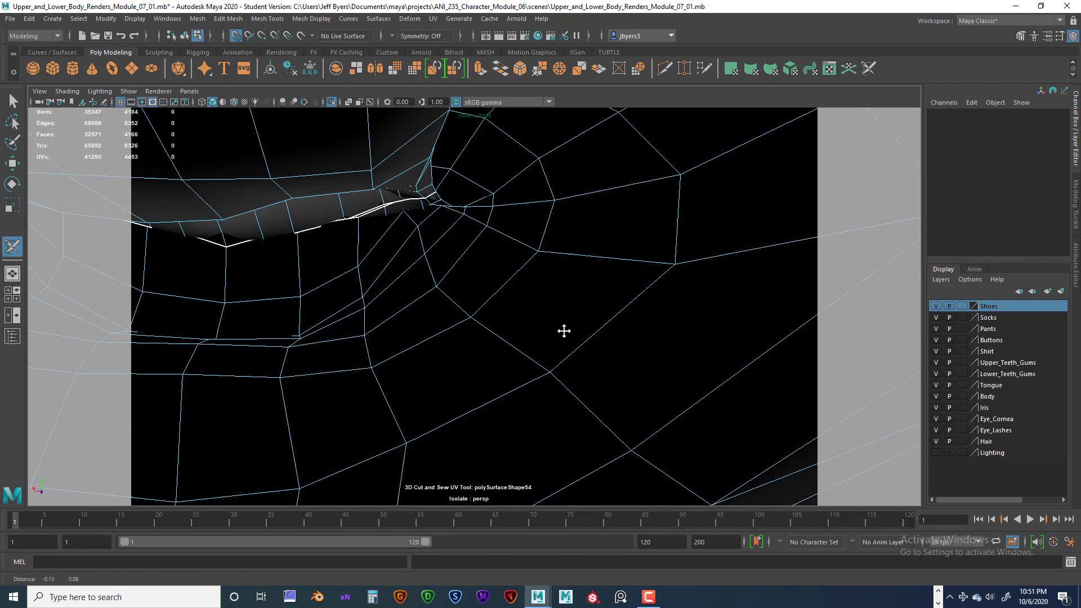
left_click_drag(563, 331, 592, 412, "alt")
scroll(443, 361, "up", 3)
scroll(442, 362, "down", 4)
scroll(473, 326, "down", 7)
scroll(573, 384, "up", 10)
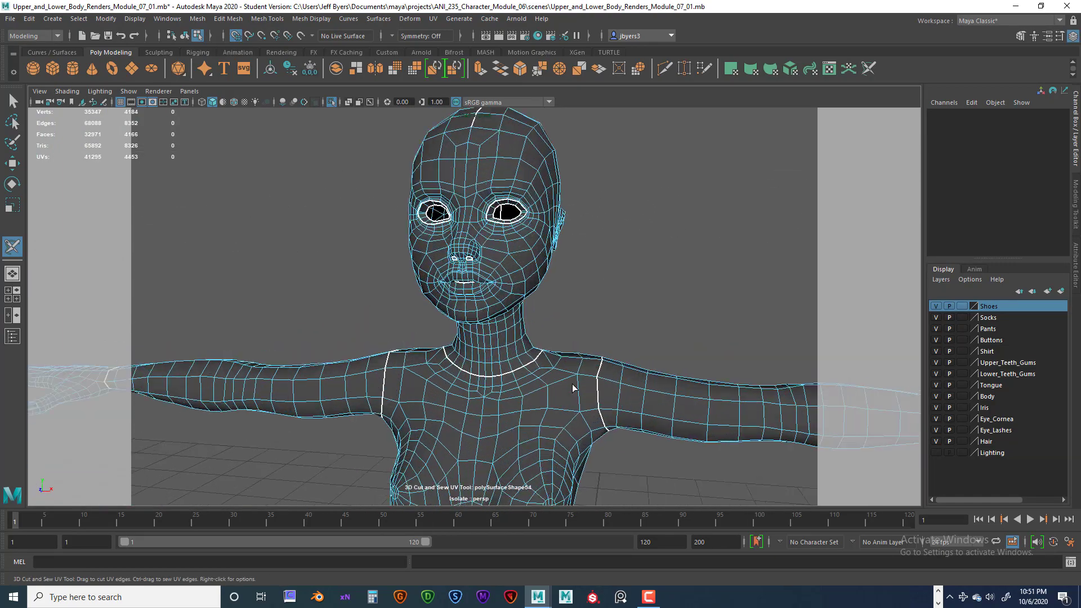
Cut a vertical UV seam across the right eye's lower inner lid, joining the rim seam to the inner socket border.
scroll(592, 399, "down", 5)
scroll(589, 417, "up", 12)
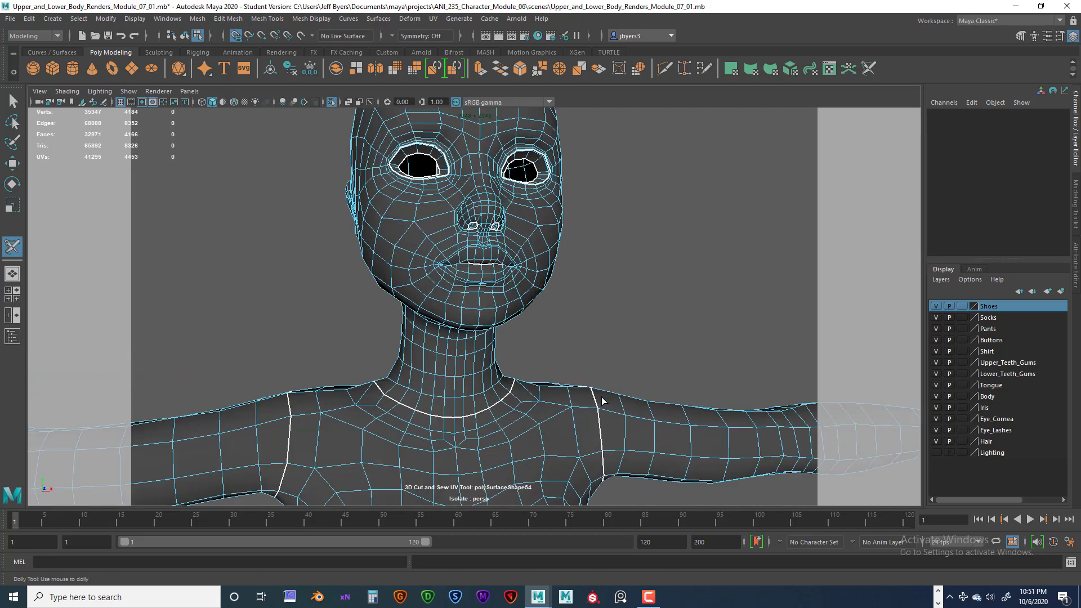
middle_click_drag(511, 303, 514, 456, "alt")
scroll(519, 386, "up", 8)
middle_click_drag(514, 280, 546, 291, "alt")
scroll(514, 386, "down", 5)
left_click_drag(444, 349, 444, 384, "alt")
scroll(499, 398, "up", 8)
left_click_drag(511, 398, 479, 405, "alt")
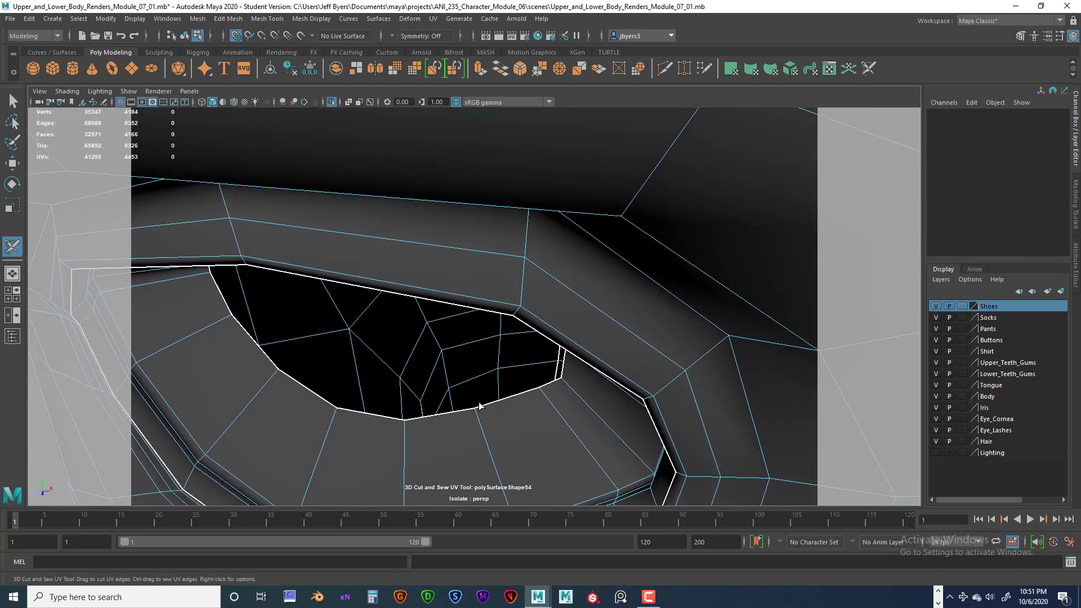
middle_click_drag(478, 406, 487, 353, "alt")
left_click_drag(487, 353, 486, 390, "alt")
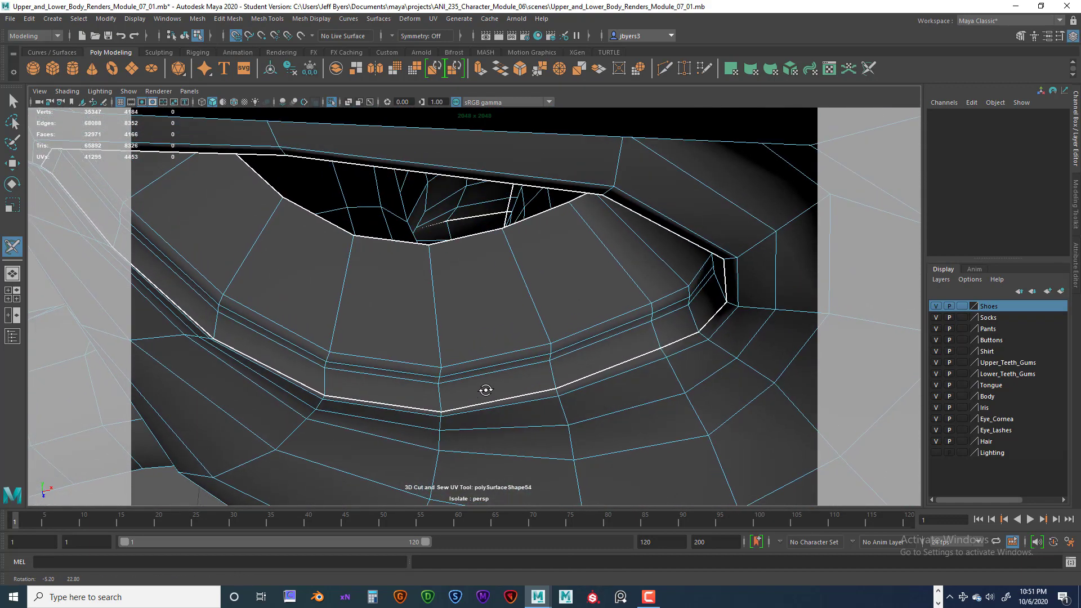
left_click(441, 398)
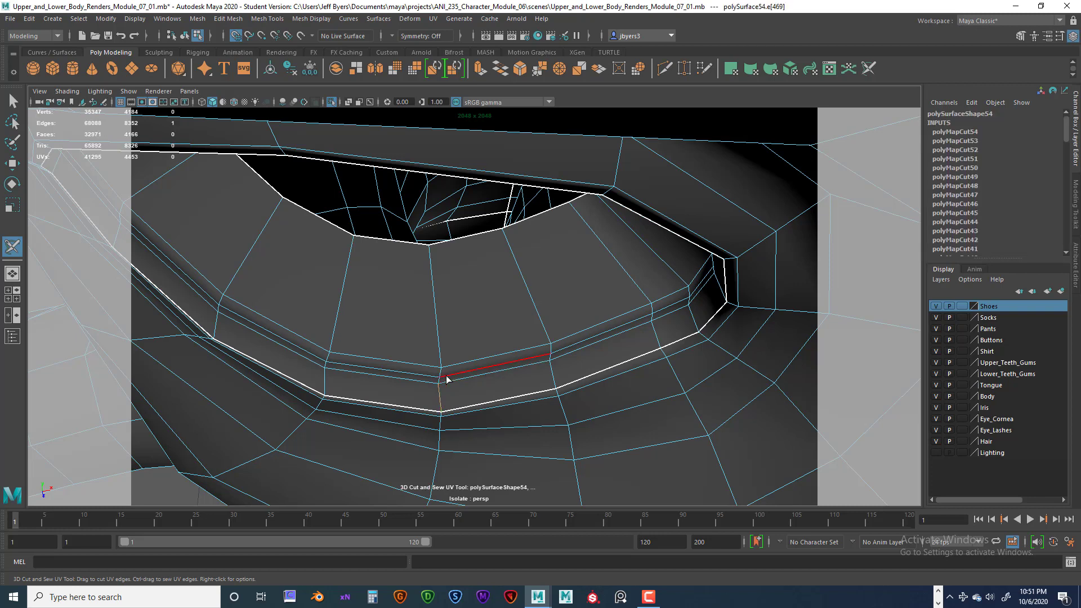
left_click(437, 325)
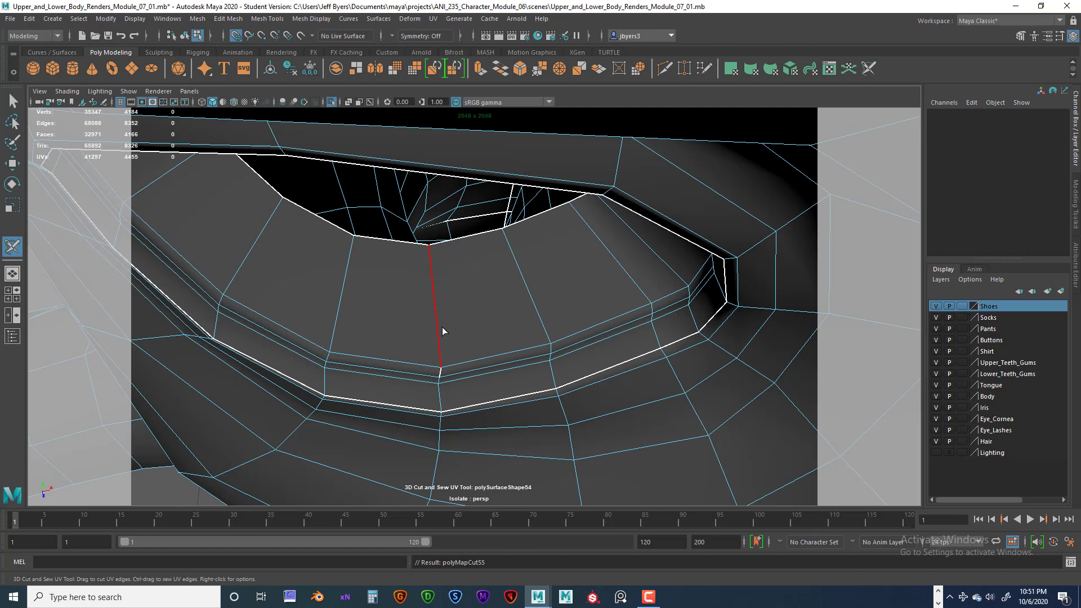
left_click(439, 383)
left_click(440, 397)
scroll(522, 383, "down", 9)
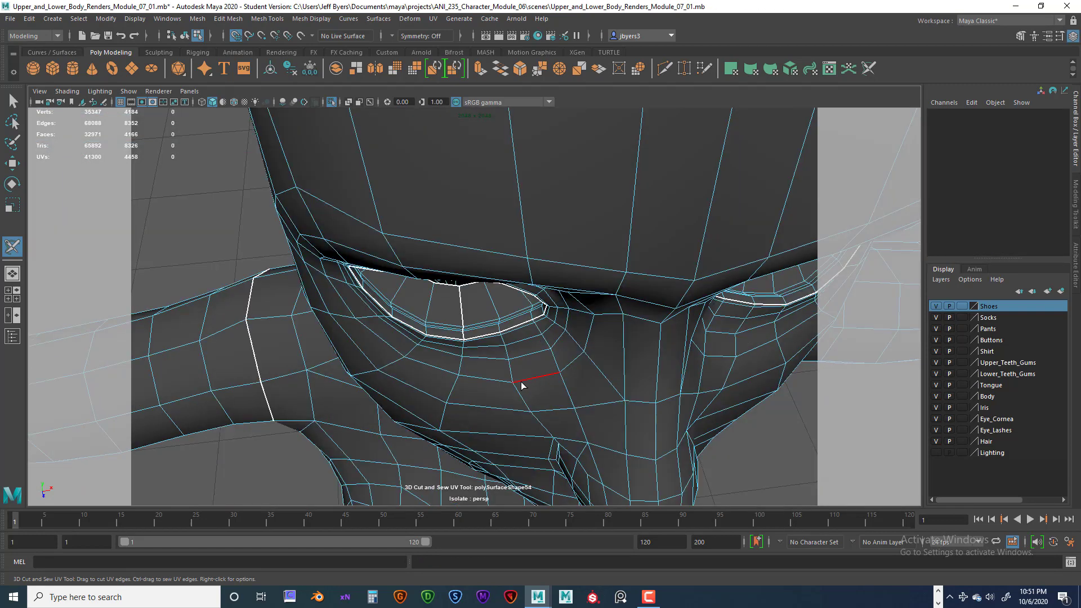
Cut the matching vertical UV seam across the left eye's lower inner lid, from the rim seam to the inner socket border.
left_click_drag(523, 389, 408, 394, "alt")
scroll(492, 401, "up", 6)
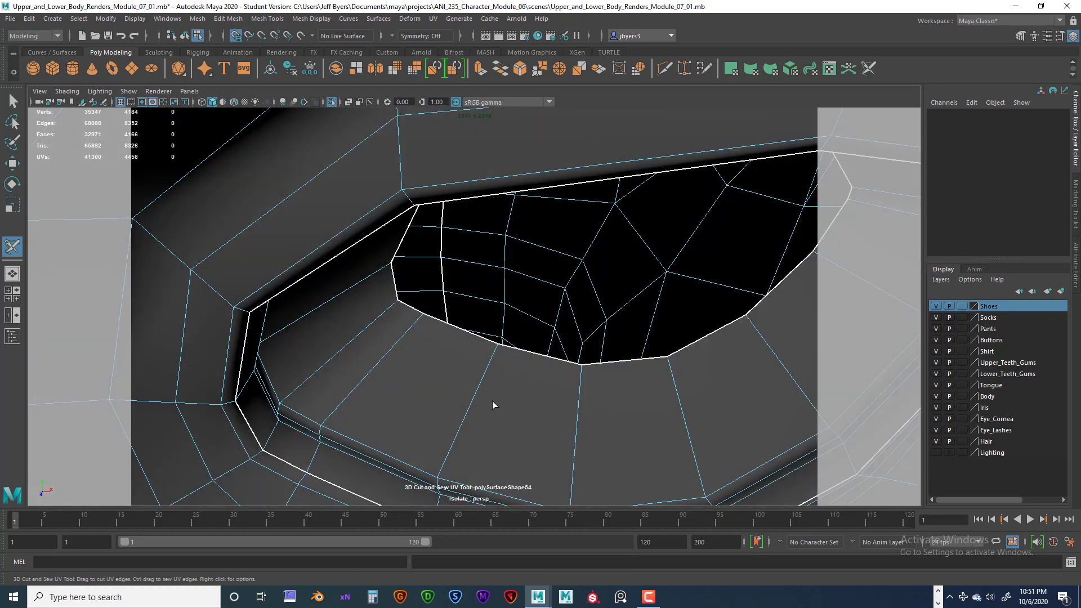
scroll(493, 401, "down", 7)
middle_click_drag(491, 398, 495, 374, "alt")
left_click_drag(495, 374, 541, 347, "alt")
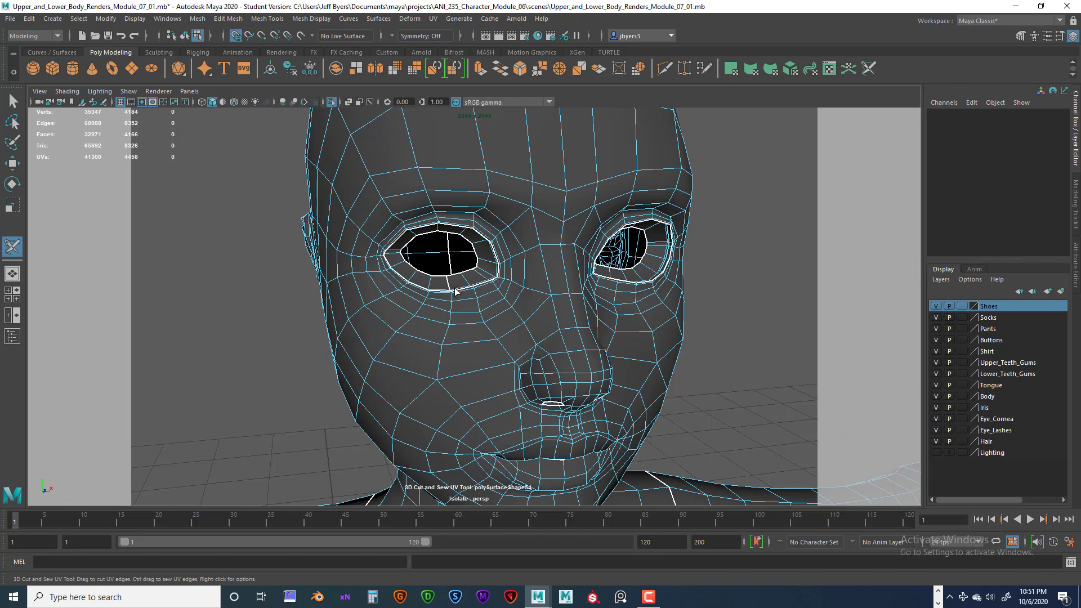
left_click_drag(594, 358, 487, 420, "alt")
scroll(516, 393, "up", 8)
mouse_move(479, 372)
middle_mouse_down("alt")
mouse_move(495, 386)
mouse_move(462, 365)
middle_mouse_up("alt")
mouse_move(462, 365)
right_mouse_down("alt")
mouse_move(507, 369)
mouse_move(435, 373)
mouse_move(465, 375)
right_mouse_up("alt")
left_click_drag(463, 374, 465, 370, "alt")
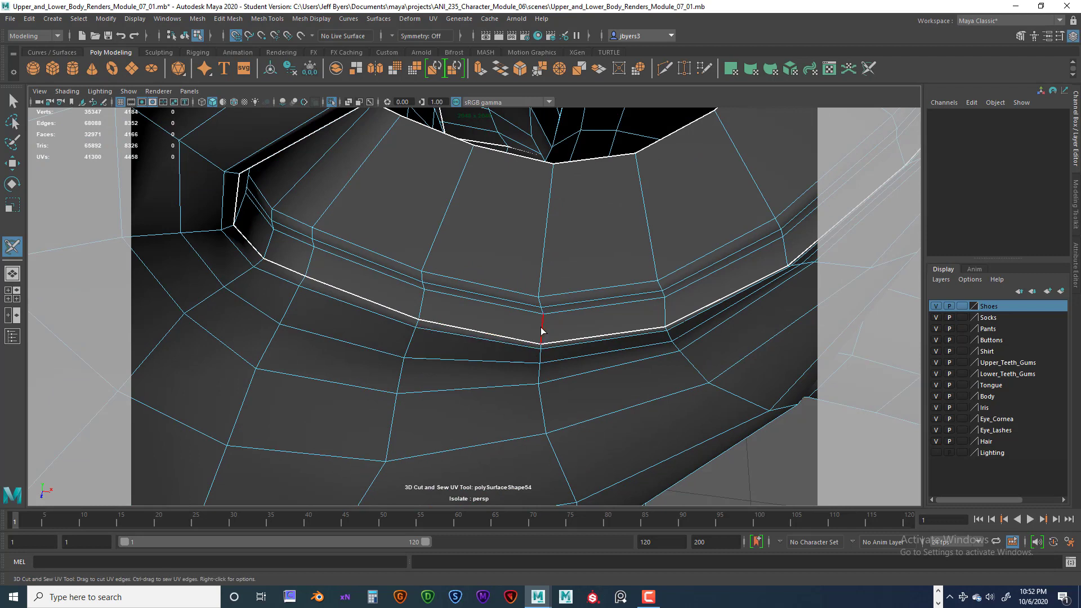
left_click_drag(542, 331, 546, 311)
key("ctrl+z")
scroll(627, 326, "down", 8)
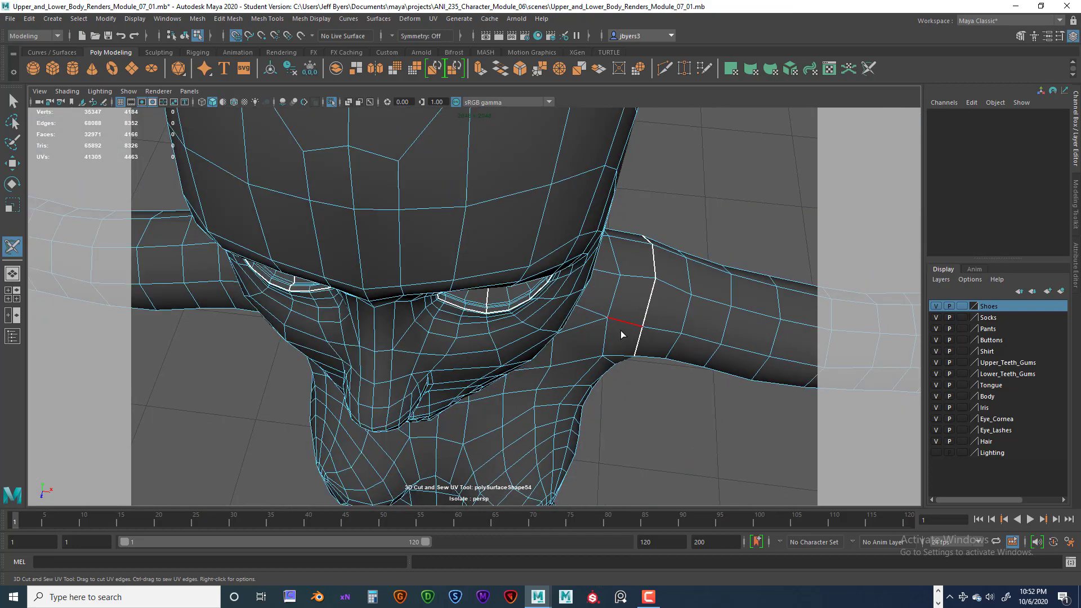
scroll(508, 363, "up", 10)
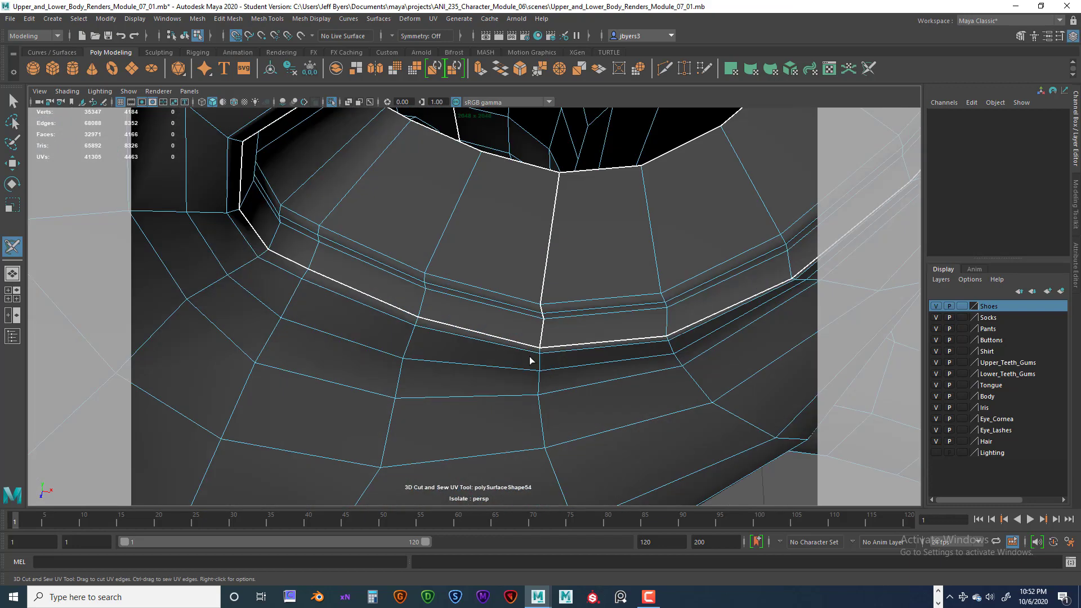
scroll(504, 351, "down", 10)
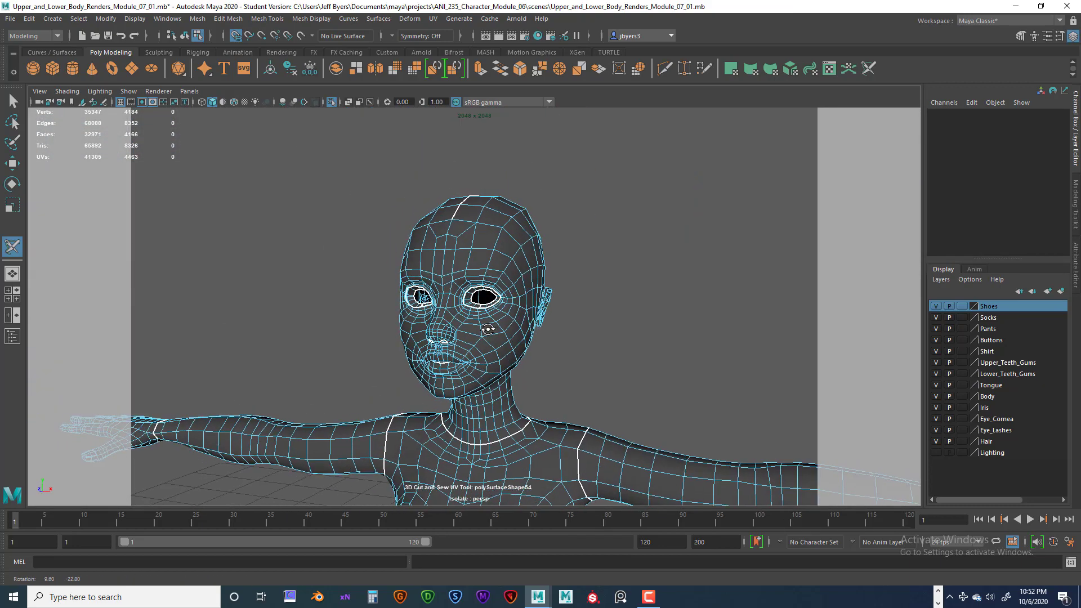
Check the seams over the whole body, and exit the 3D Cut and Sew UV Tool by switching to the Select Tool.
middle_click_drag(495, 347, 469, 292, "alt")
scroll(503, 360, "down", 6)
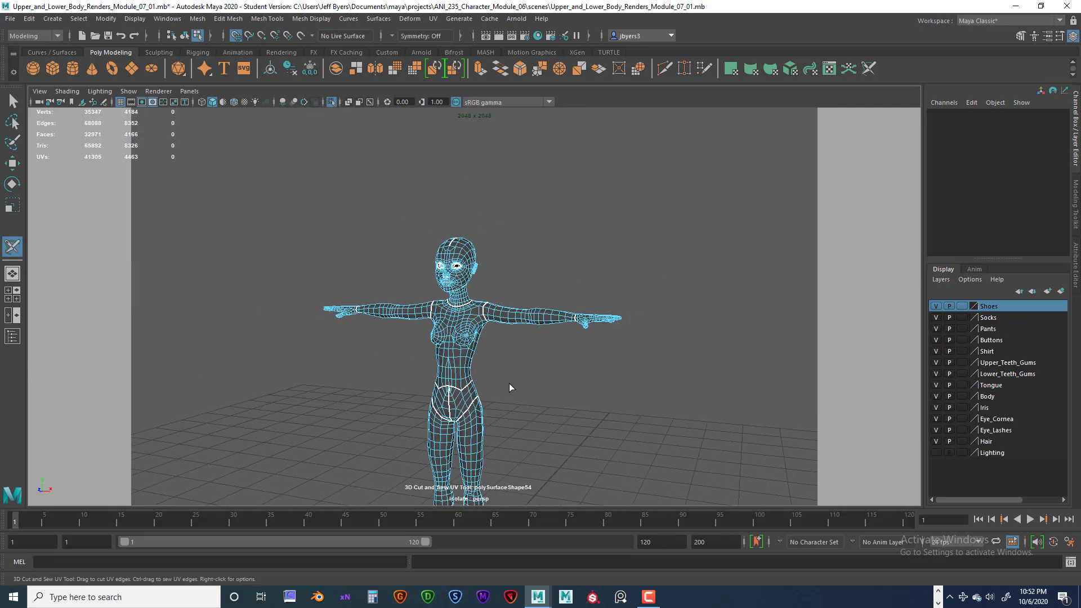
left_click_drag(526, 360, 507, 374, "alt")
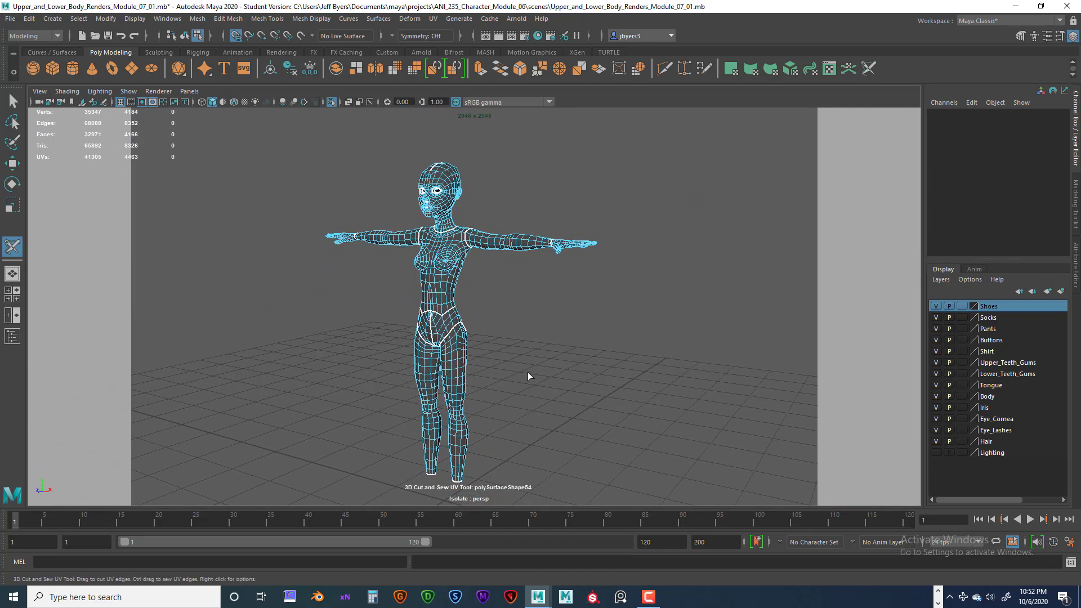
scroll(622, 383, "up", 5)
middle_click_drag(517, 347, 565, 319, "alt")
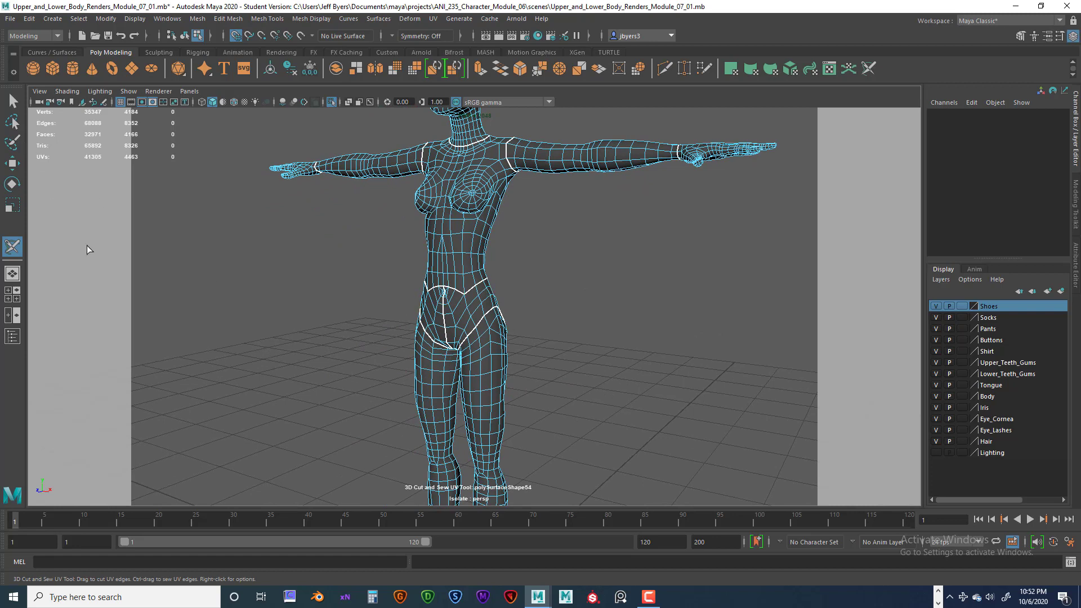
key("q")
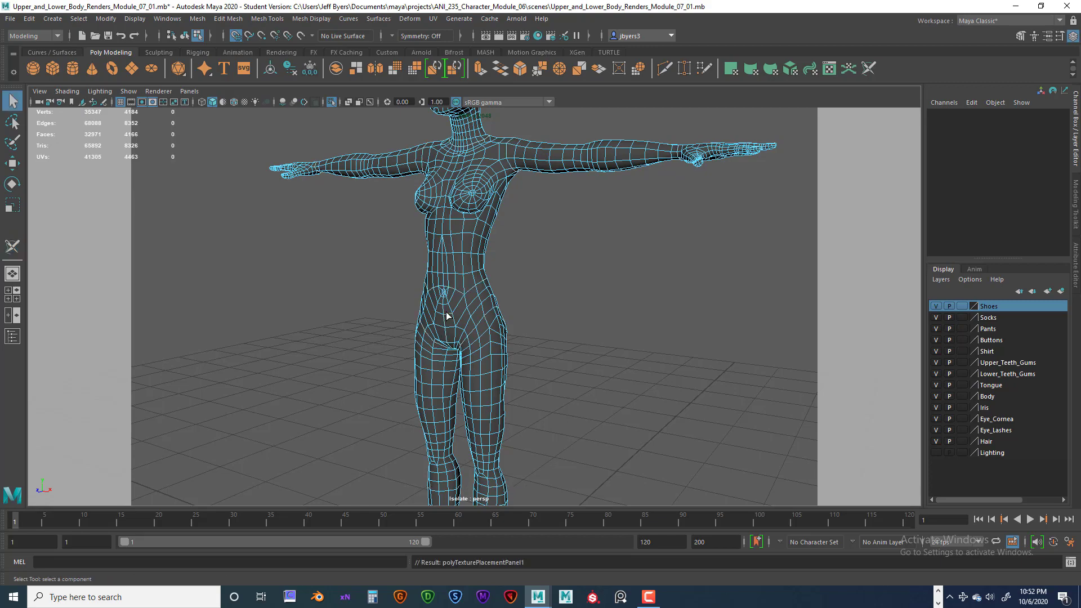
Open the UV Editor and UV Toolkit for the whole body mesh in object mode and unfold its UVs.
right_click_drag(458, 236, 441, 306)
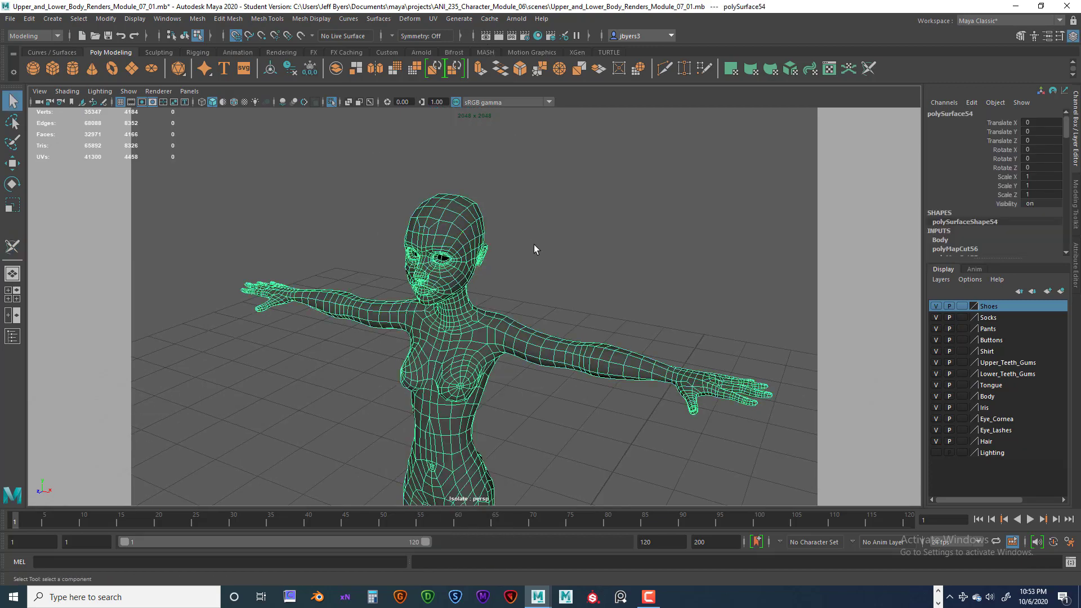
scroll(533, 241, "down", 5)
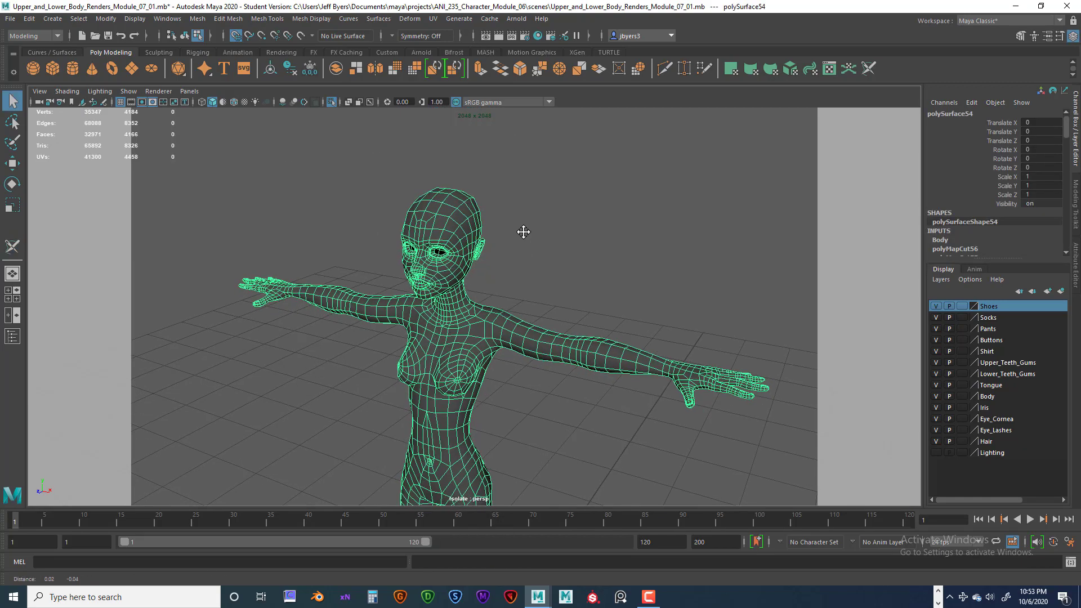
left_click_drag(390, 204, 478, 146, "alt")
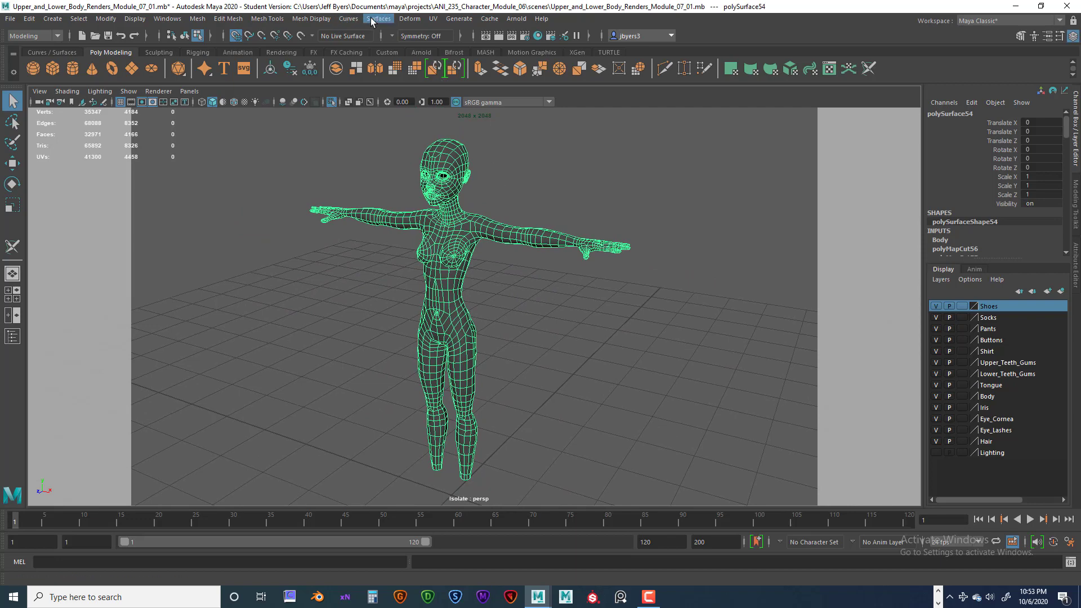
left_click(433, 19)
left_click(459, 39)
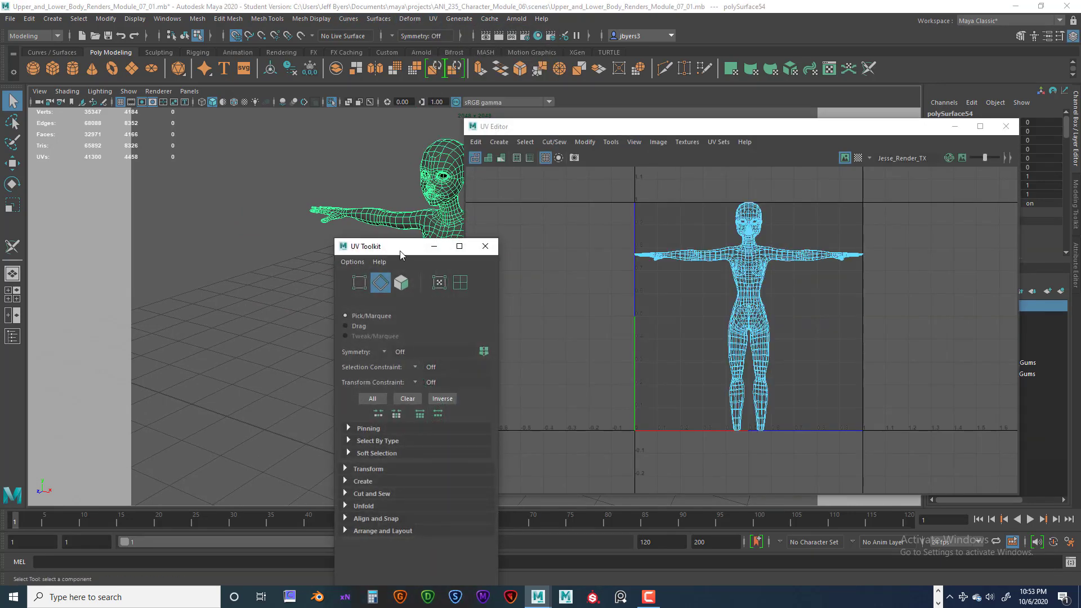
left_click_drag(400, 251, 581, 111)
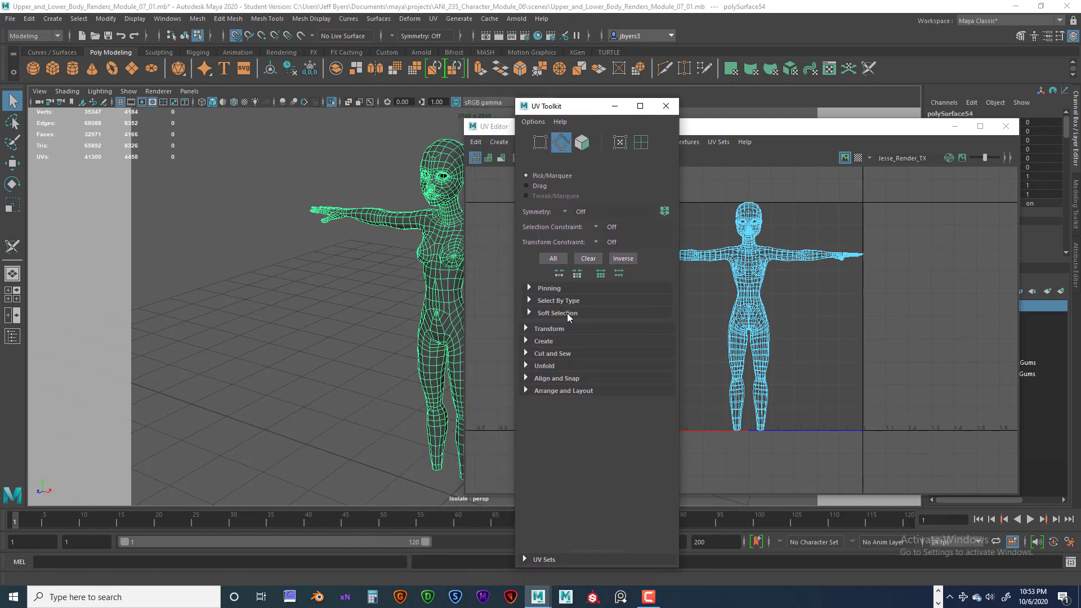
left_click(526, 365)
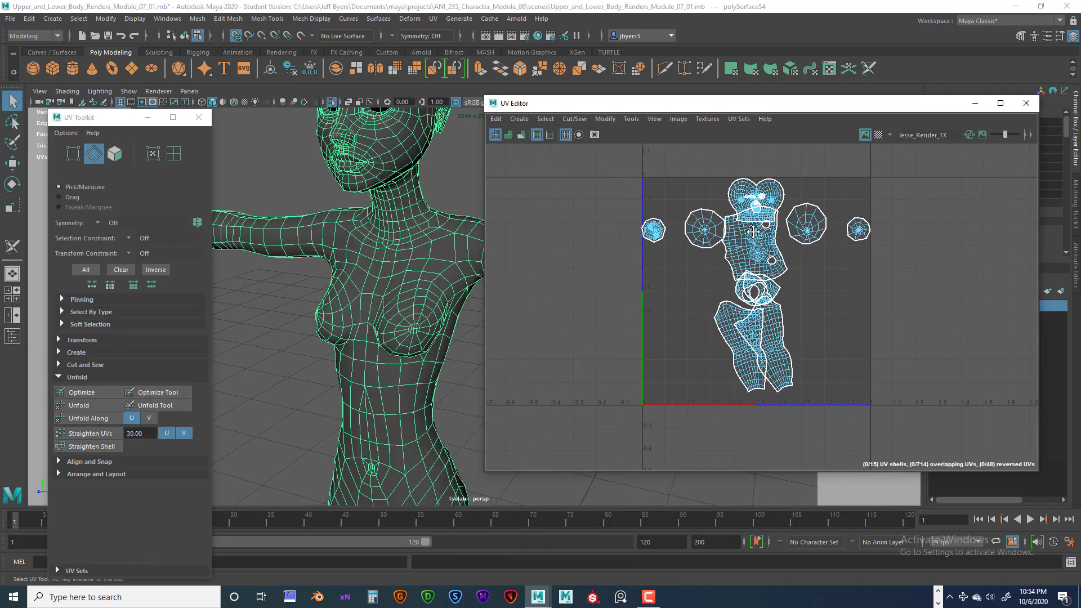
Select the head's UV shell in UV shell mode and move it away from the torso shell, to the UV tile's upper-left corner.
middle_click_drag(752, 227, 767, 264, "alt")
scroll(783, 247, "up", 5)
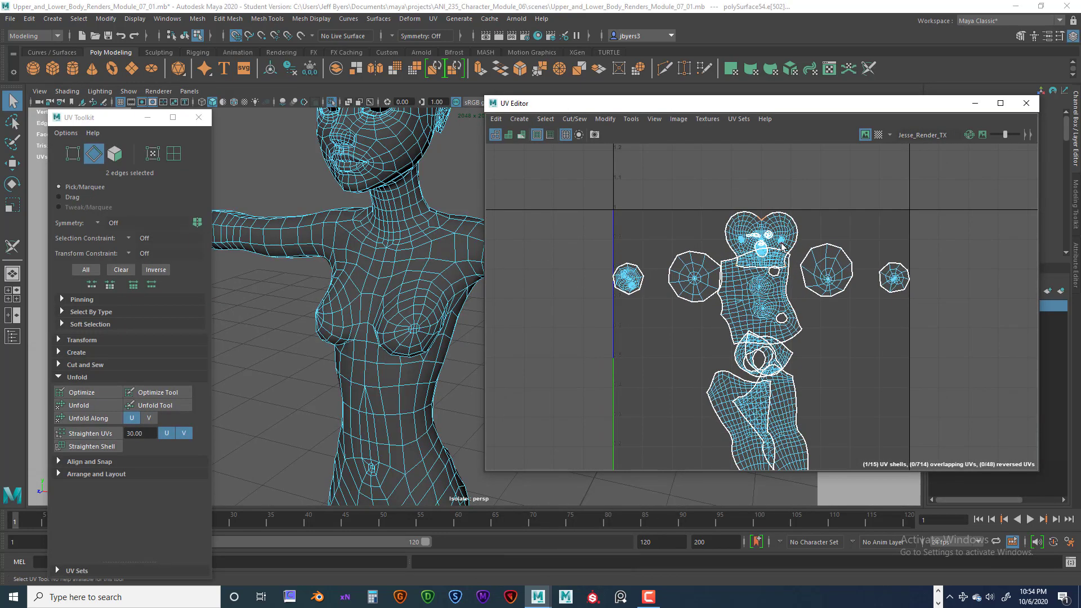
right_click(765, 226)
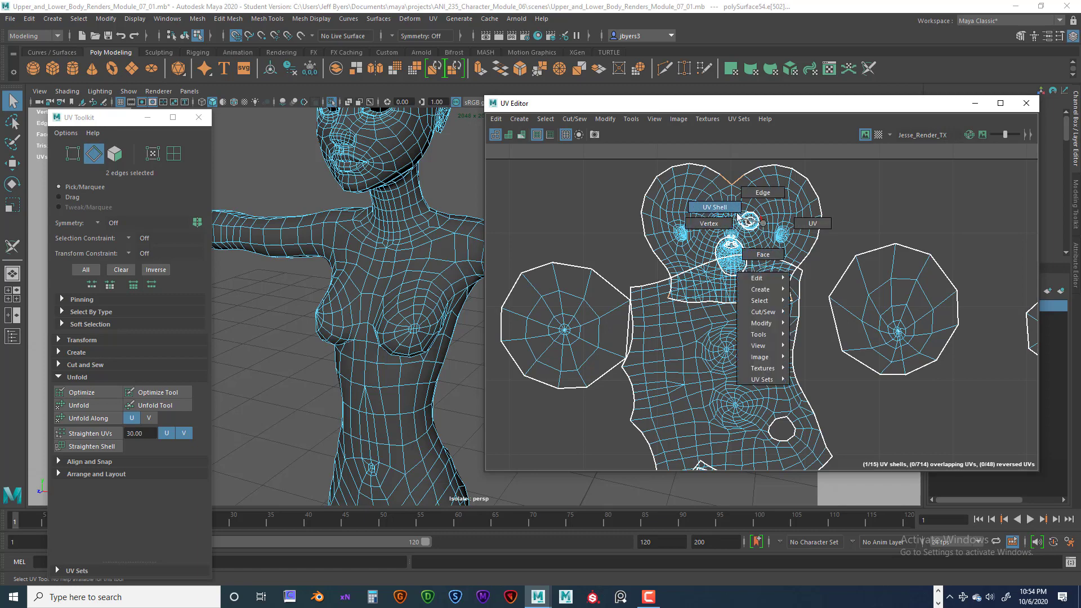
left_click(738, 216)
scroll(726, 231, "down", 4)
left_click(714, 227)
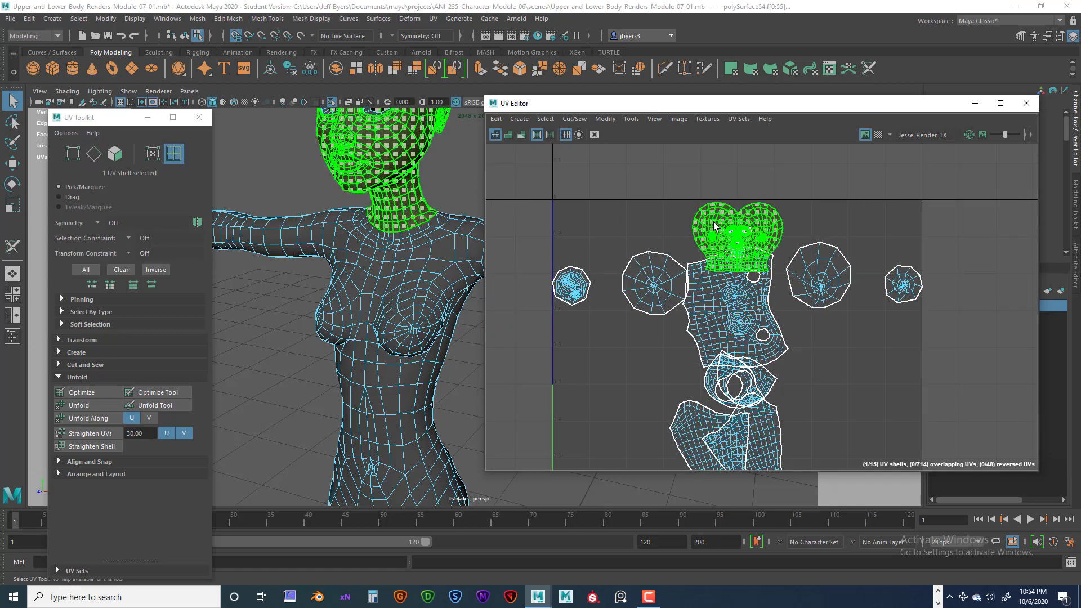
scroll(713, 227, "down", 2)
middle_click_drag(661, 228, 659, 232, "alt")
middle_click_drag(419, 225, 430, 321, "alt")
left_click_drag(430, 321, 363, 326, "alt")
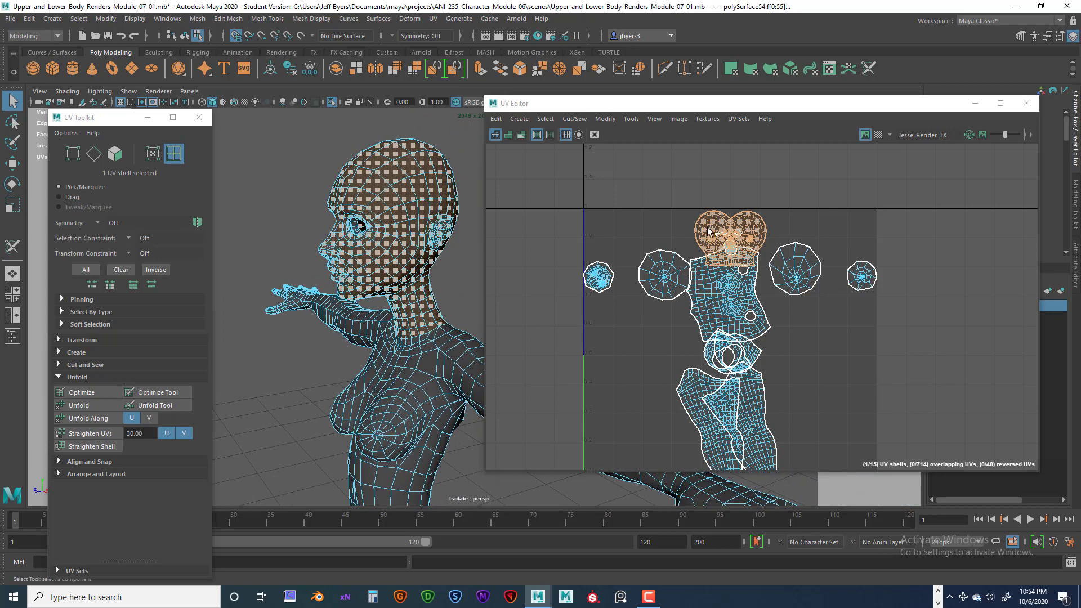
key("w")
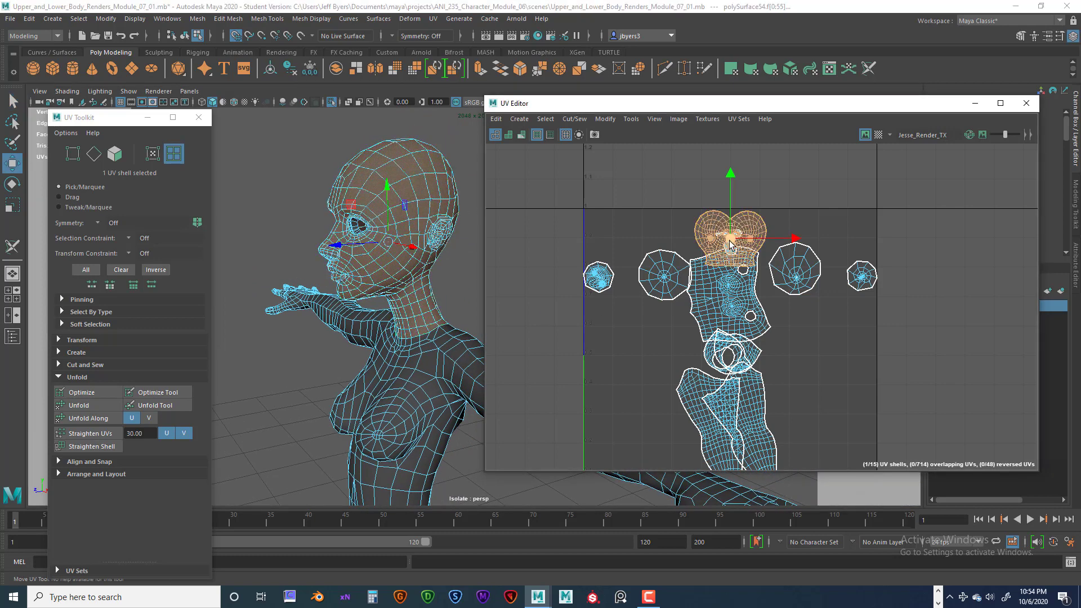
left_click_drag(721, 240, 662, 214)
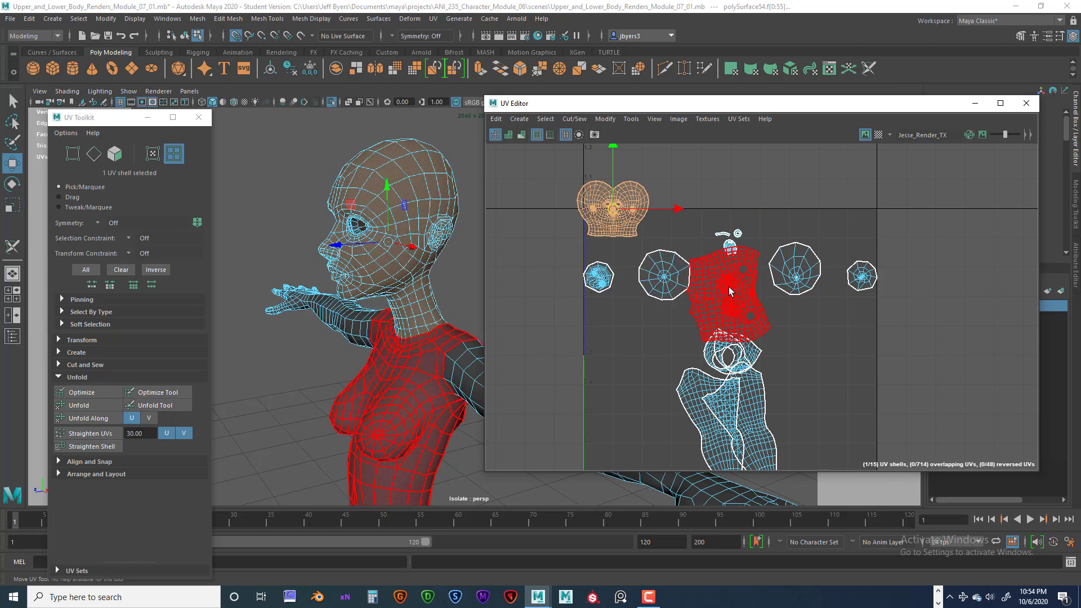
Move the torso's UV shell out past the left edge of the UV tile, clear of the other shells.
left_click(726, 287)
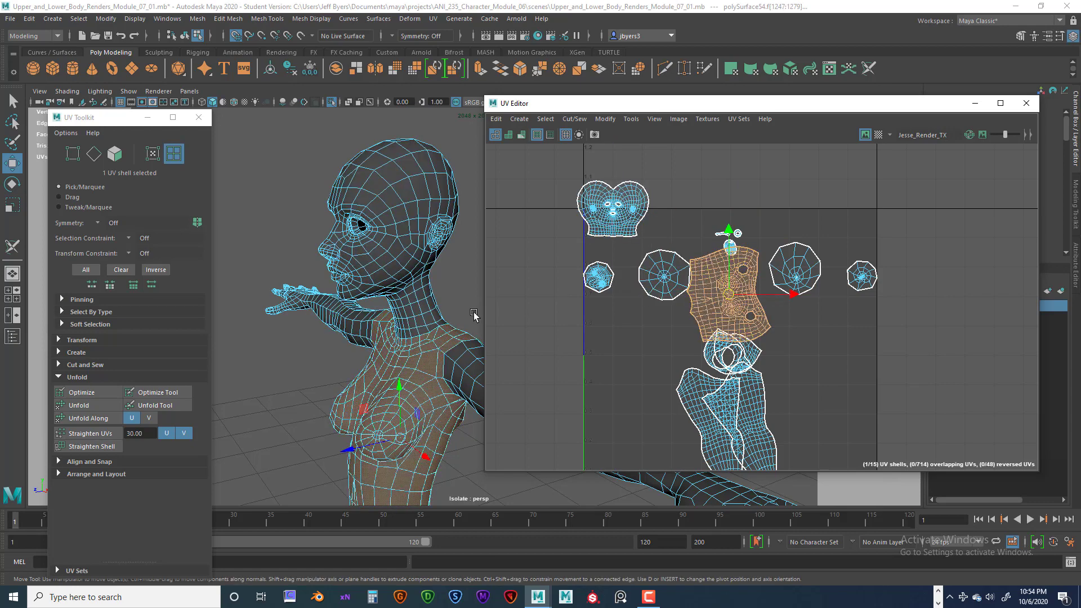
middle_click_drag(457, 289, 410, 219, "alt")
scroll(379, 289, "down", 5)
left_click_drag(379, 305, 428, 330, "alt")
left_click_drag(730, 298, 527, 300)
scroll(787, 320, "down", 2)
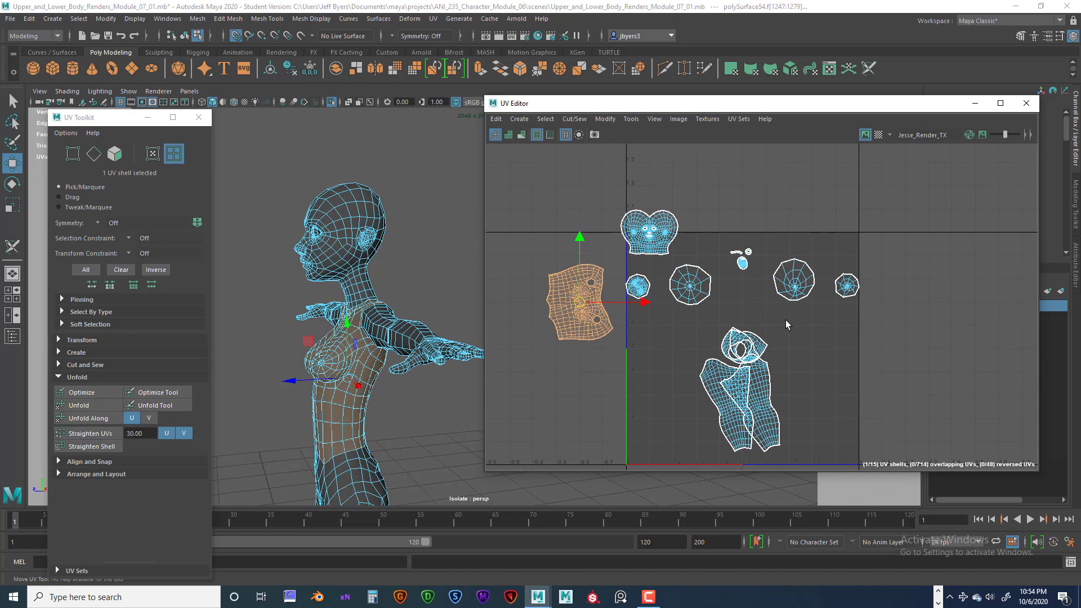
middle_click_drag(786, 320, 779, 285, "alt")
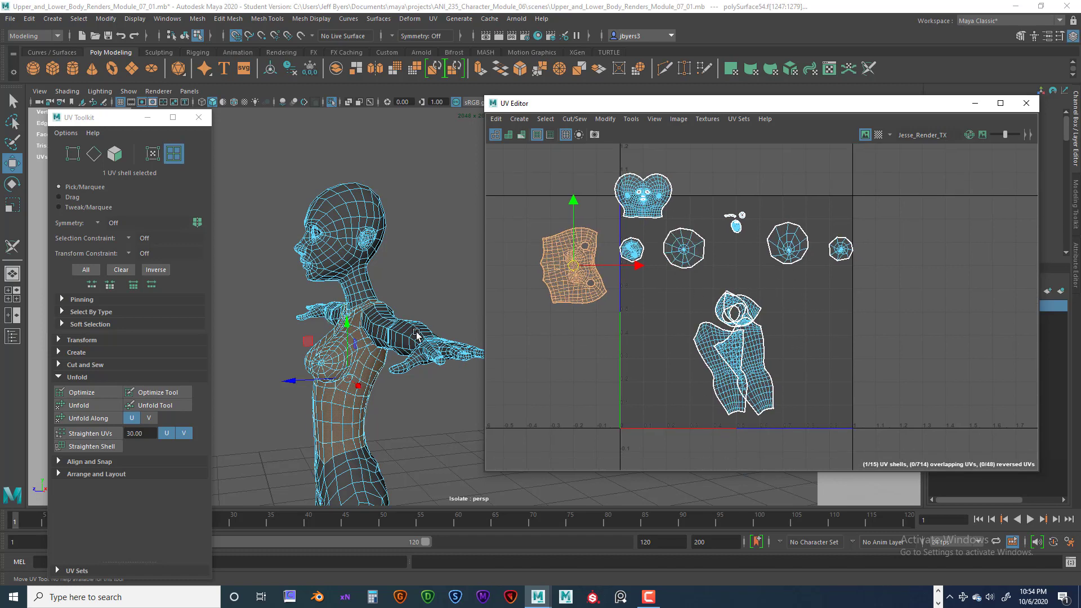
Select the left arm's UV shell and compare its round layout with the arm on the model.
left_click(380, 327)
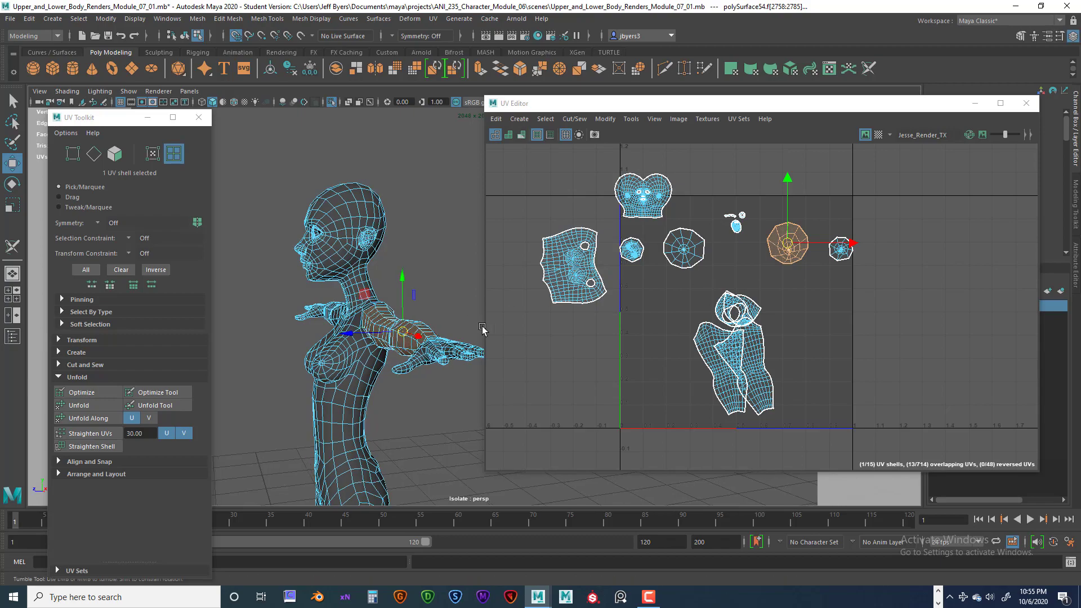
left_click_drag(473, 329, 536, 343, "alt")
middle_click_drag(416, 315, 367, 277, "alt")
mouse_move(367, 277)
left_mouse_down("alt")
mouse_move(393, 284)
mouse_move(405, 241)
mouse_move(417, 301)
mouse_move(430, 302)
mouse_move(408, 281)
mouse_move(374, 290)
left_mouse_up("alt")
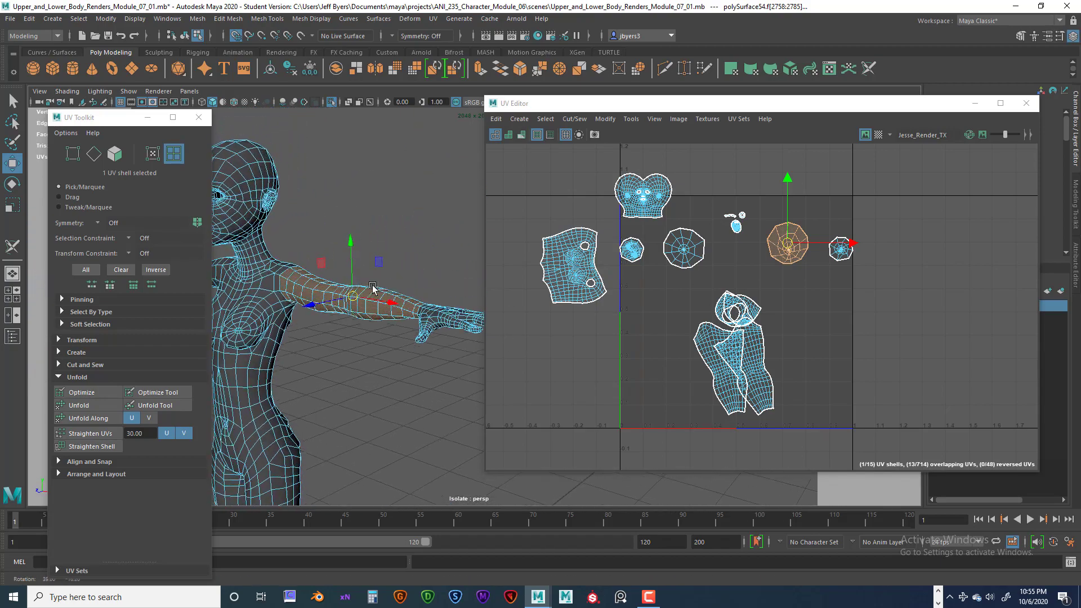
middle_click_drag(374, 290, 472, 218, "alt")
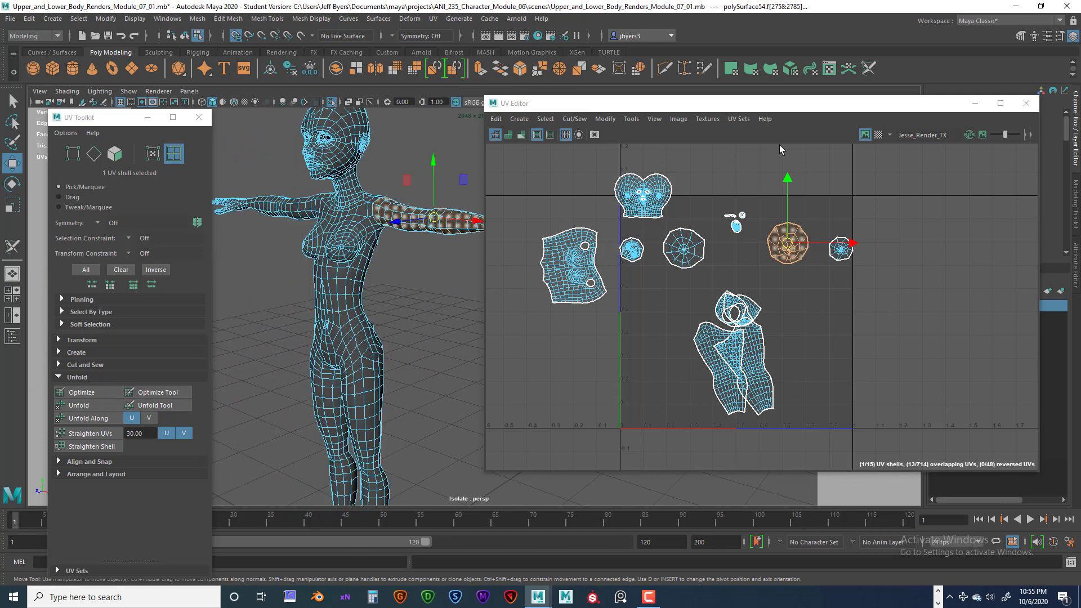
Minimize the UV Editor and UV Toolkit, and reactivate the 3D Cut and Sew UV Tool on the body's edges.
mouse_move(736, 108)
left_mouse_down()
mouse_move(717, 110)
mouse_move(769, 113)
mouse_move(726, 118)
left_mouse_up()
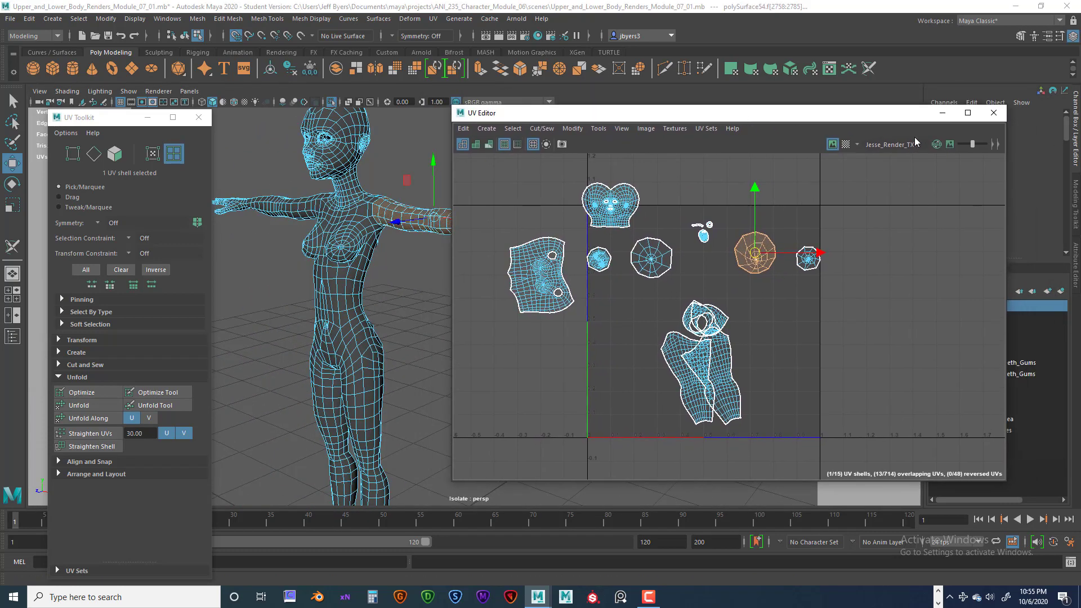
left_click(942, 115)
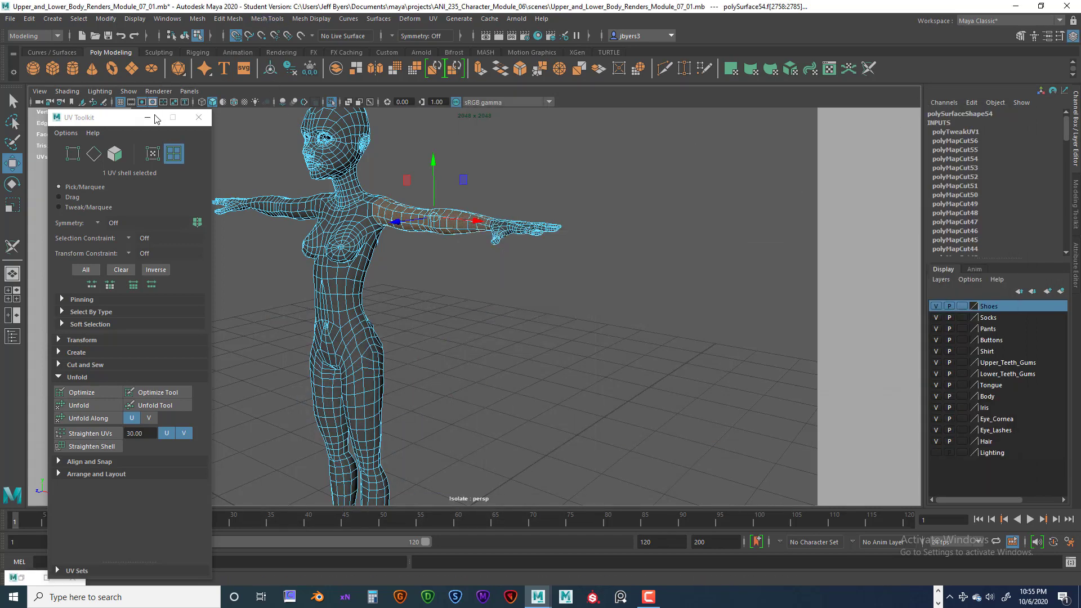
left_click_drag(512, 207, 572, 191, "alt")
middle_click_drag(572, 190, 632, 179, "alt")
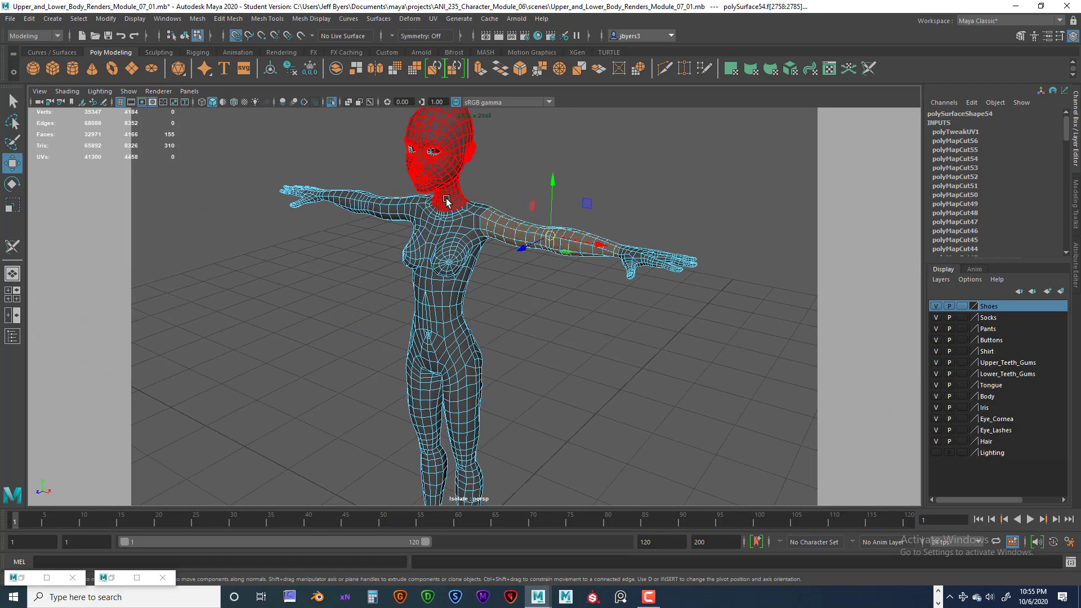
right_click_drag(447, 199, 447, 169)
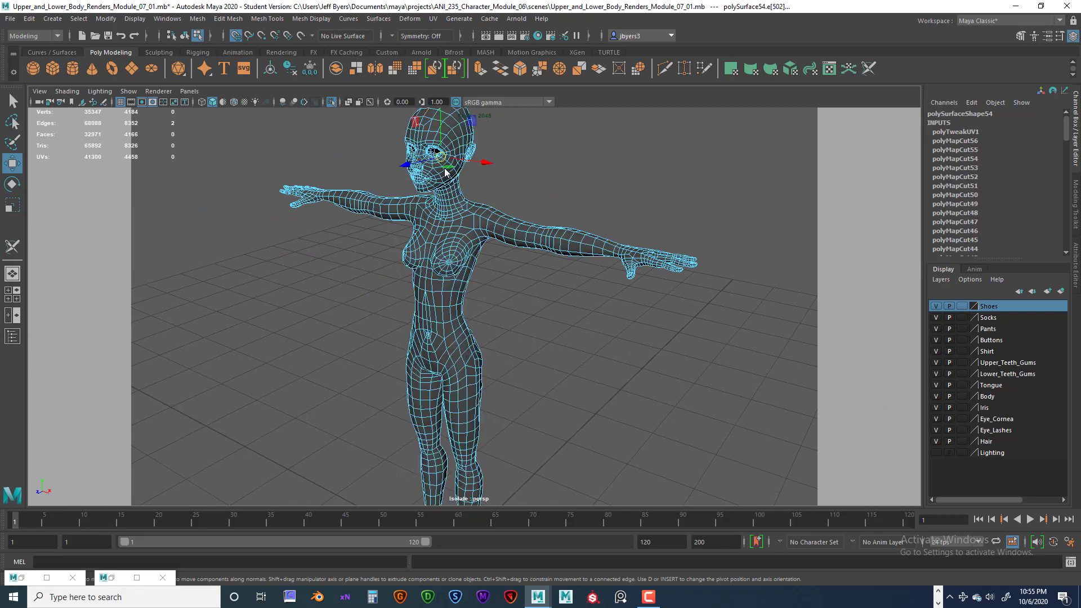
middle_click_drag(549, 138, 547, 177, "alt")
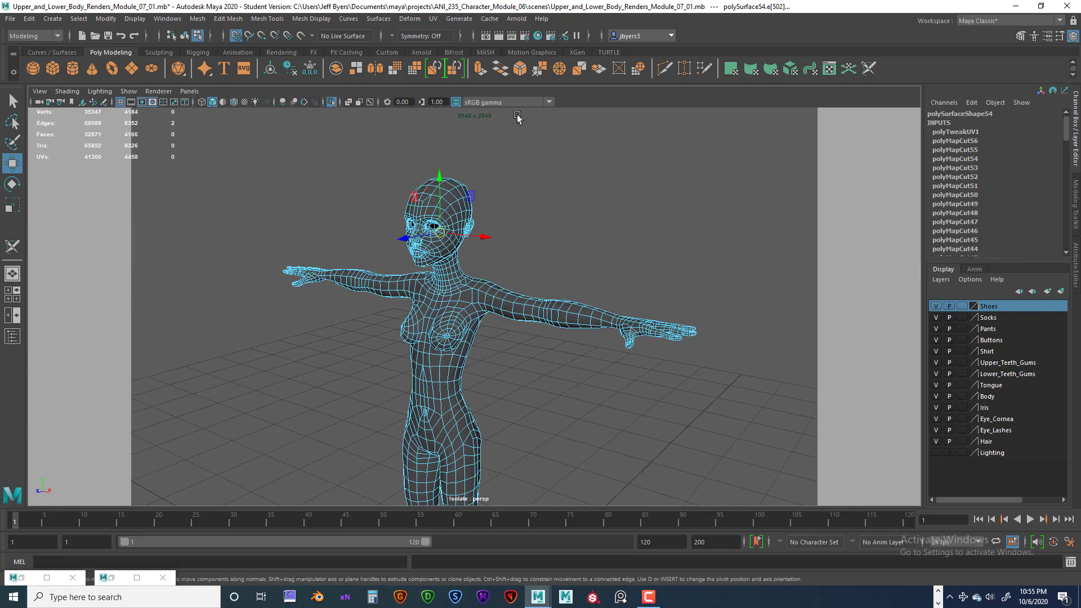
left_click(433, 18)
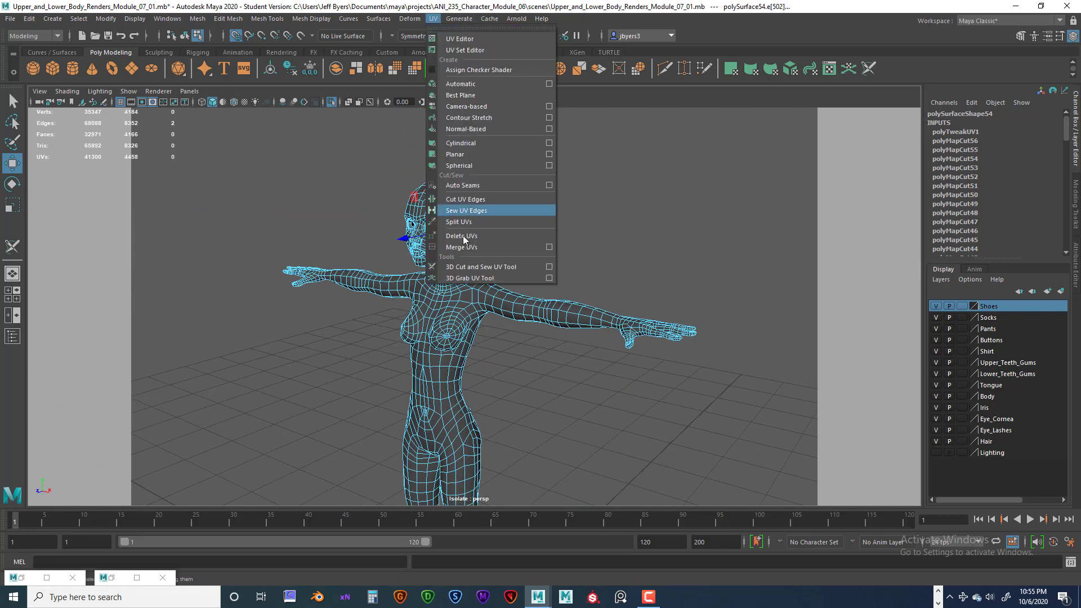
left_click(476, 268)
Examine the body's existing seams from the side, below and behind, checking the left arm between shoulder and wrist.
left_click_drag(574, 256, 539, 255, "alt")
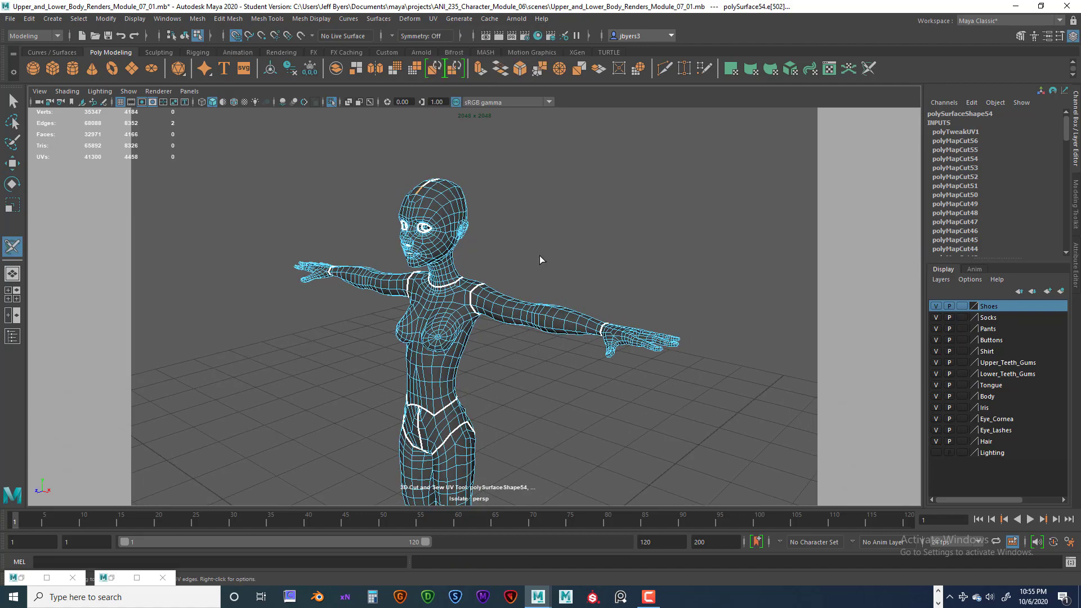
middle_click_drag(554, 279, 563, 227, "alt")
scroll(583, 280, "down", 4)
left_click_drag(583, 280, 484, 323, "alt")
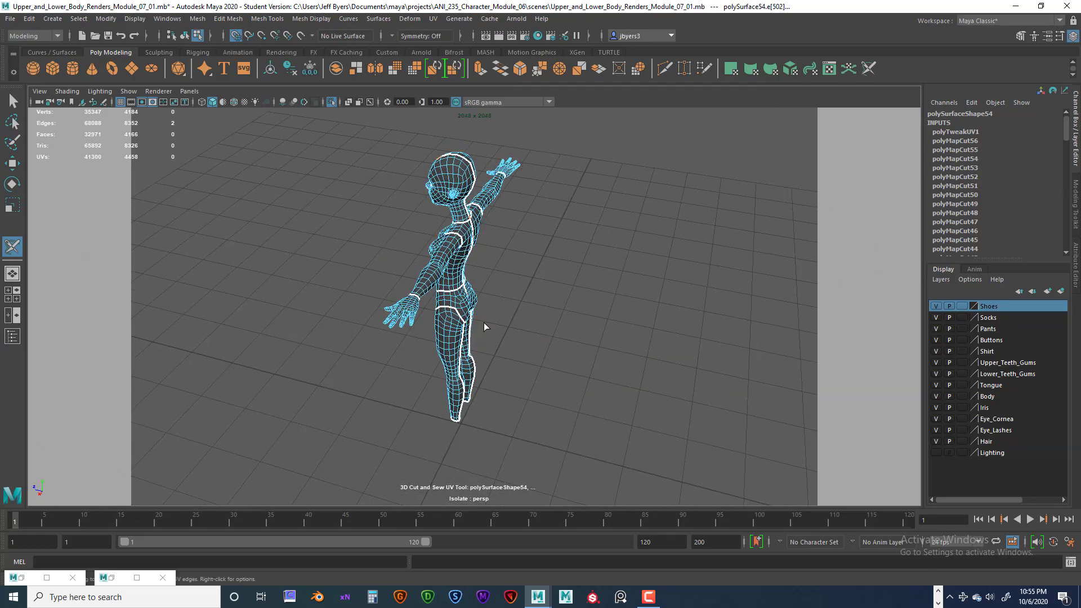
scroll(484, 312, "up", 6)
left_click_drag(455, 278, 397, 283, "alt")
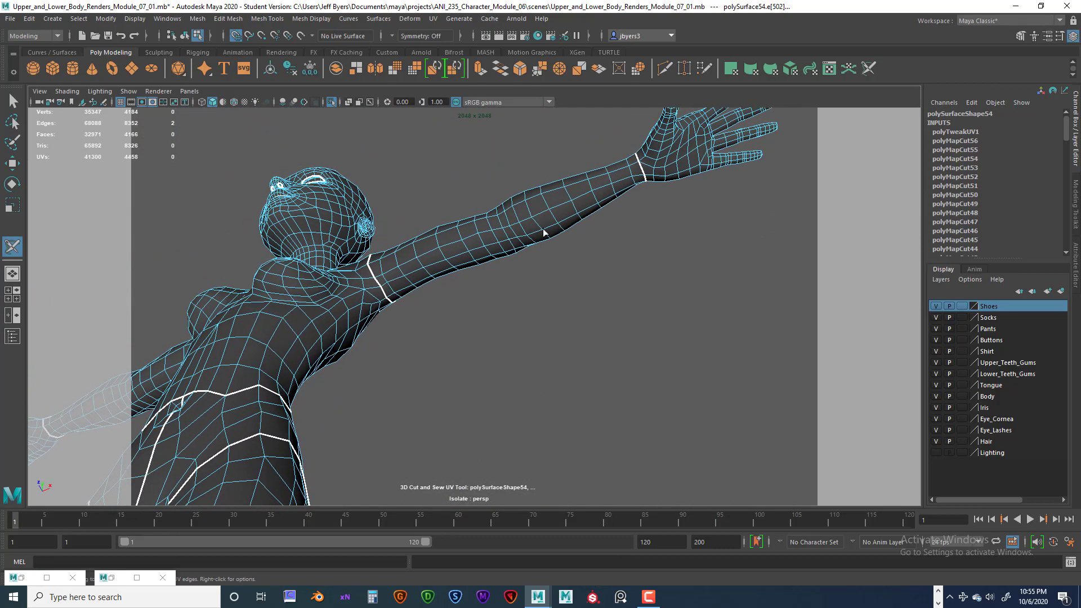
left_click_drag(544, 232, 362, 258, "alt")
left_click_drag(538, 370, 558, 372, "alt")
middle_click_drag(555, 341, 611, 314, "alt")
scroll(533, 324, "up", 4)
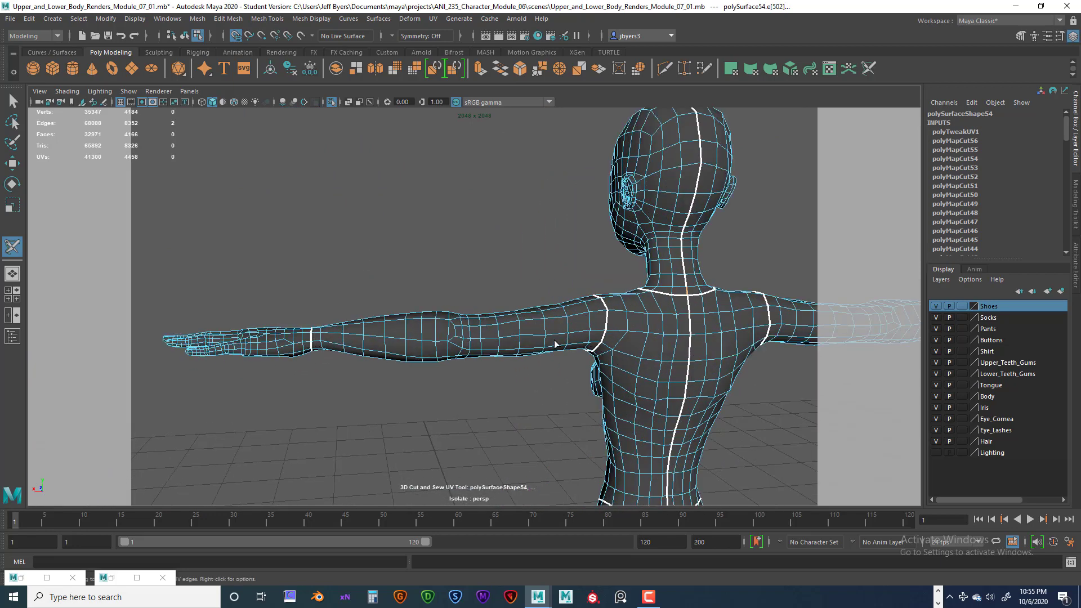
Cut a lengthwise UV seam along the underside of the left arm, joining the shoulder seam to the wrist seam.
left_click_drag(555, 345, 475, 330, "alt")
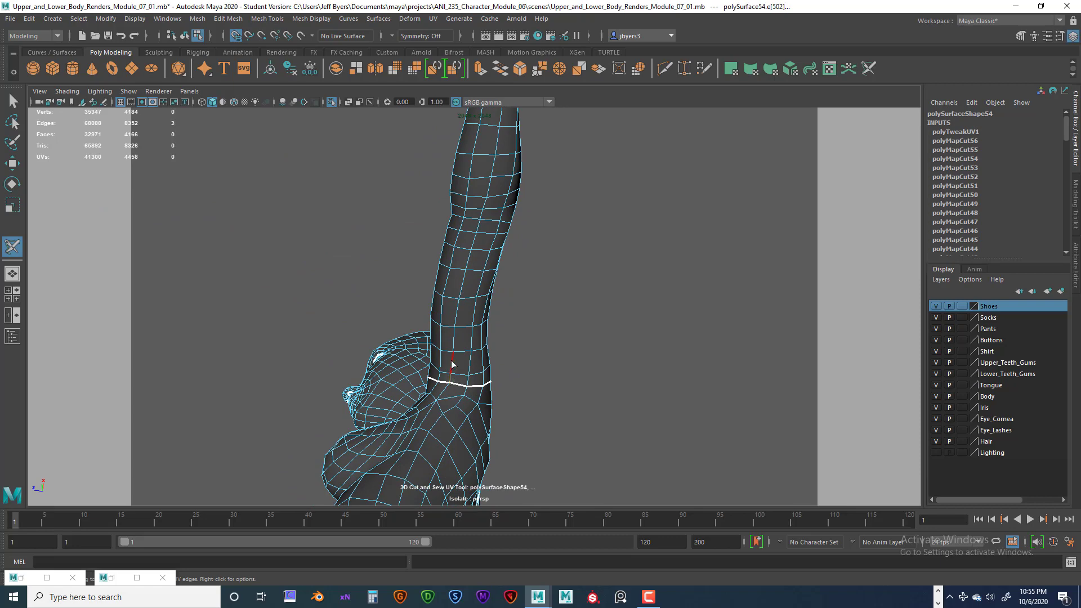
left_click_drag(533, 274, 507, 342, "alt")
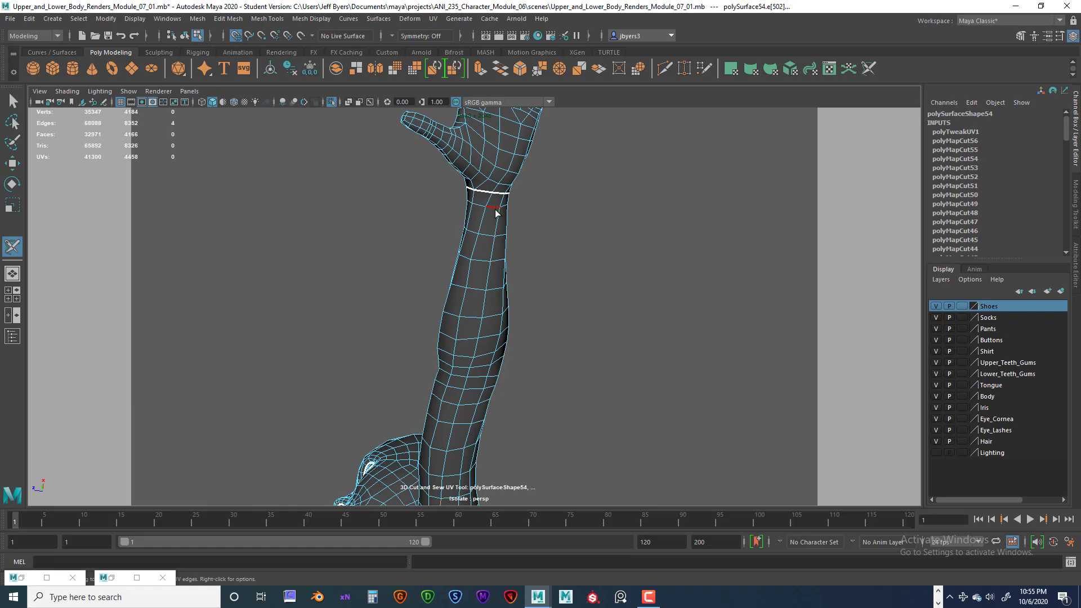
left_click_drag(529, 297, 477, 348, "alt")
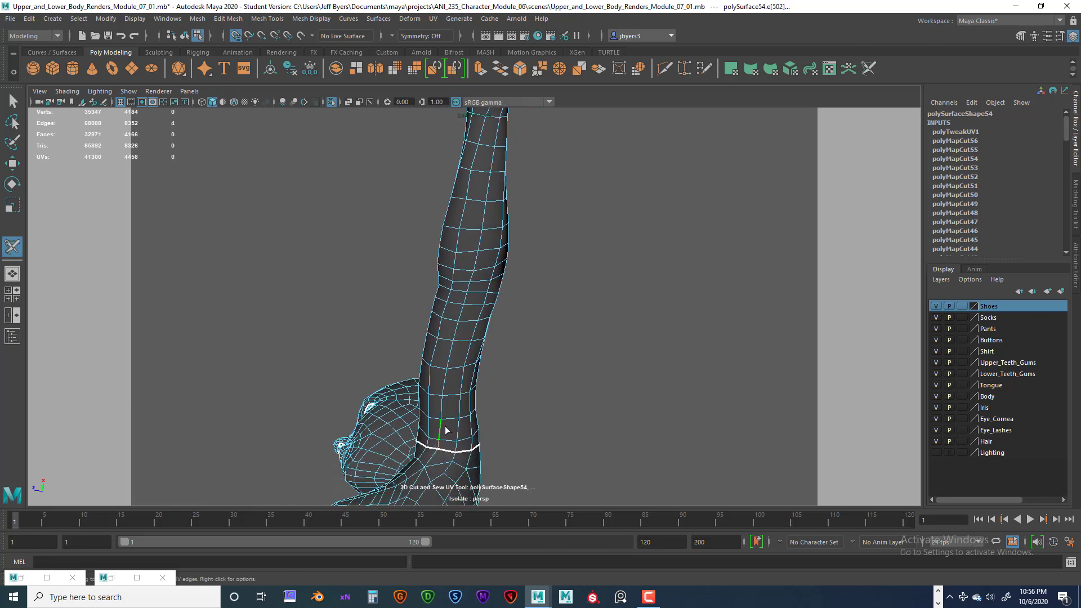
left_click_drag(494, 191, 491, 245, "alt")
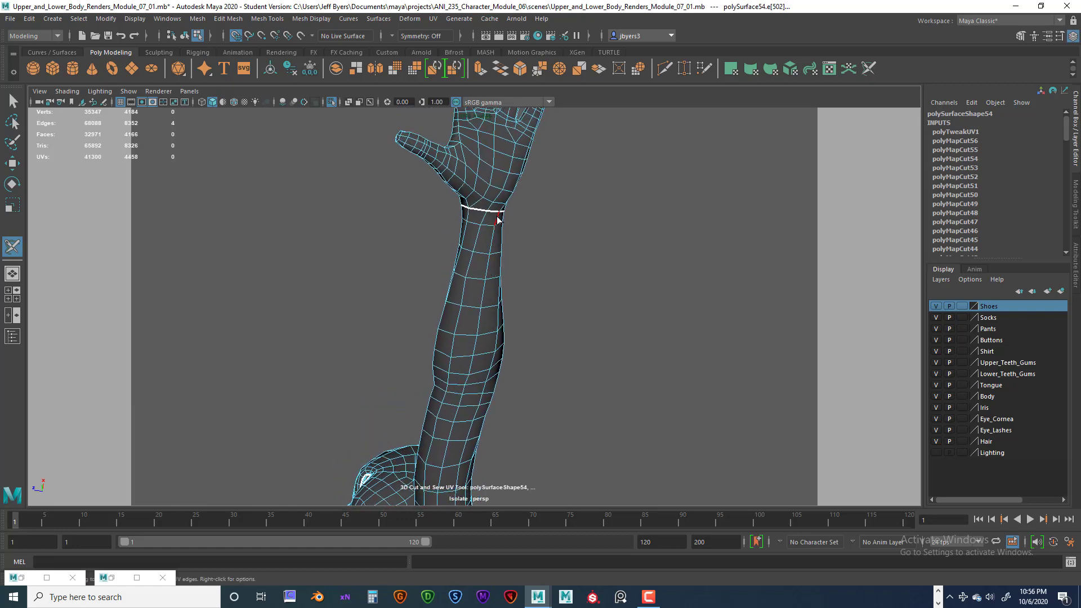
double_click(498, 220)
left_click_drag(536, 341, 474, 348, "alt")
left_click(437, 352)
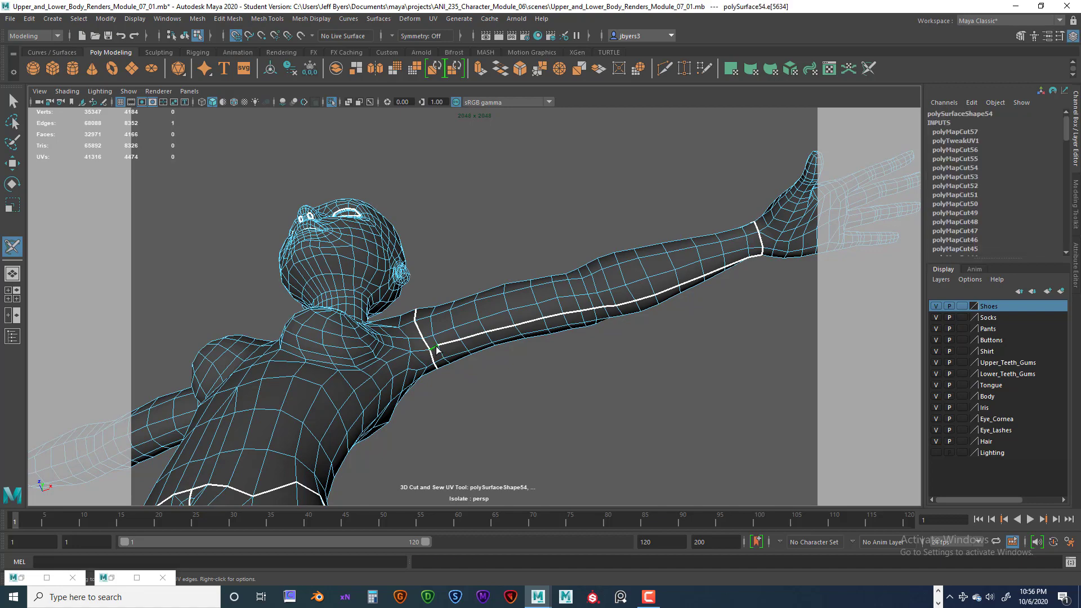
Cut a lengthwise UV seam along the underside of the right arm, joining the wrist seam to the shoulder seam.
left_click_drag(596, 349, 512, 366, "alt")
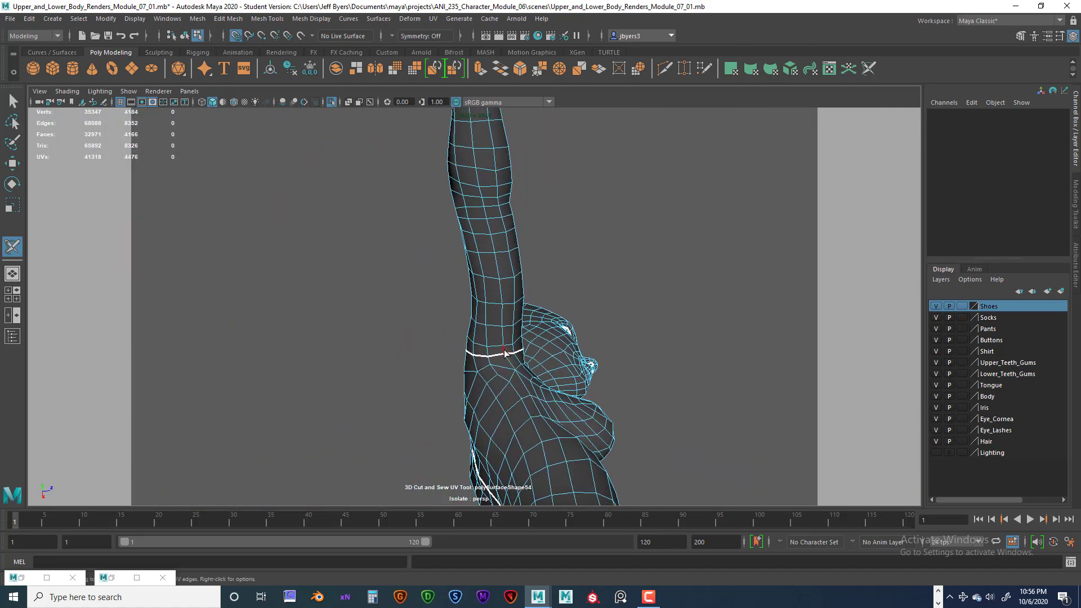
left_click(510, 340)
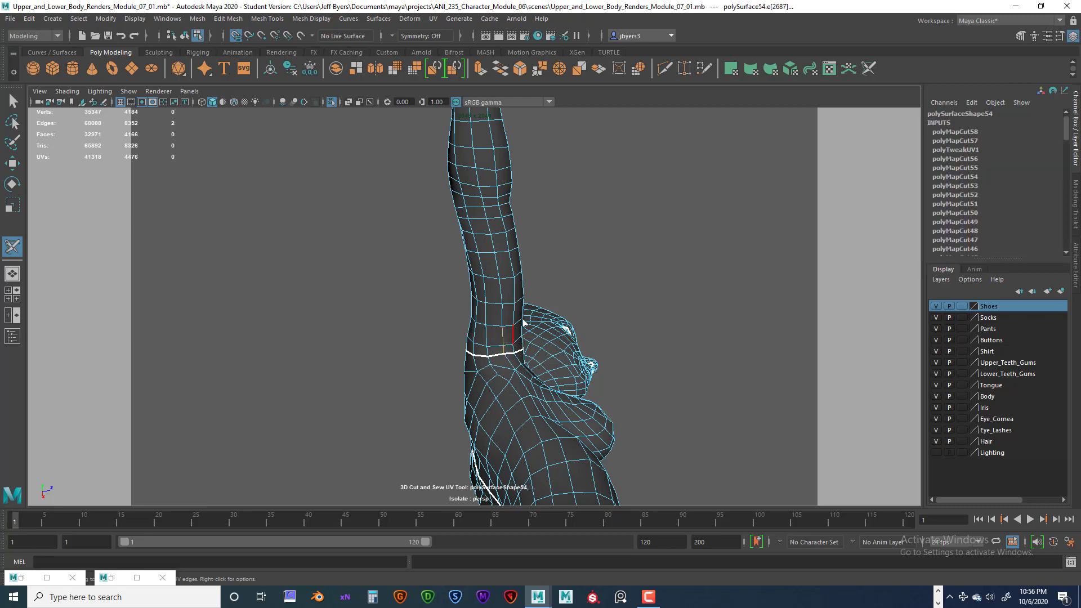
middle_click_drag(569, 266, 612, 376, "alt")
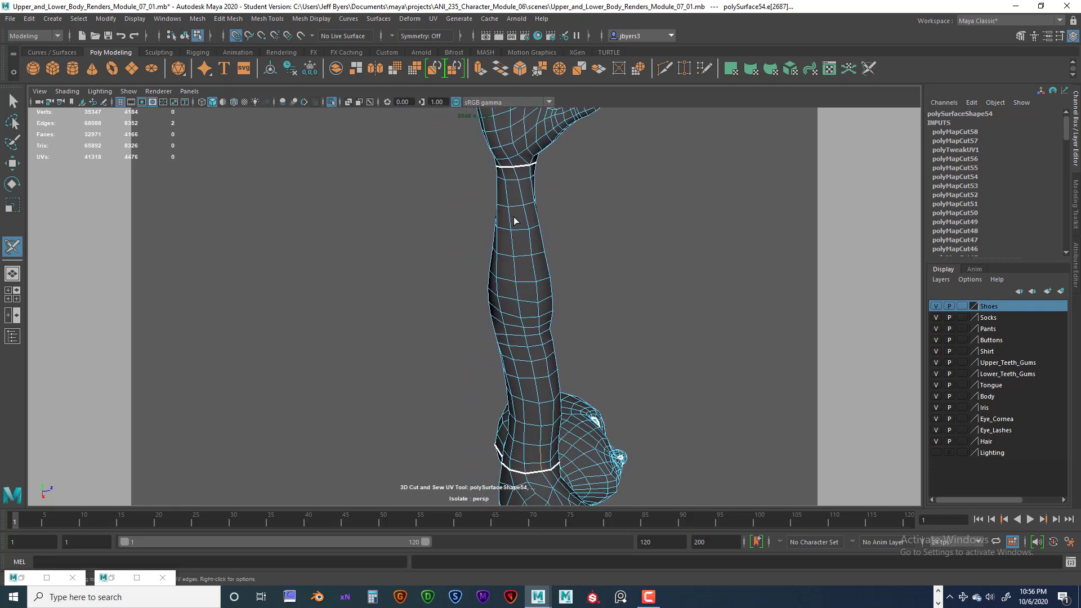
middle_click_drag(521, 192, 535, 213, "alt")
double_click(519, 199)
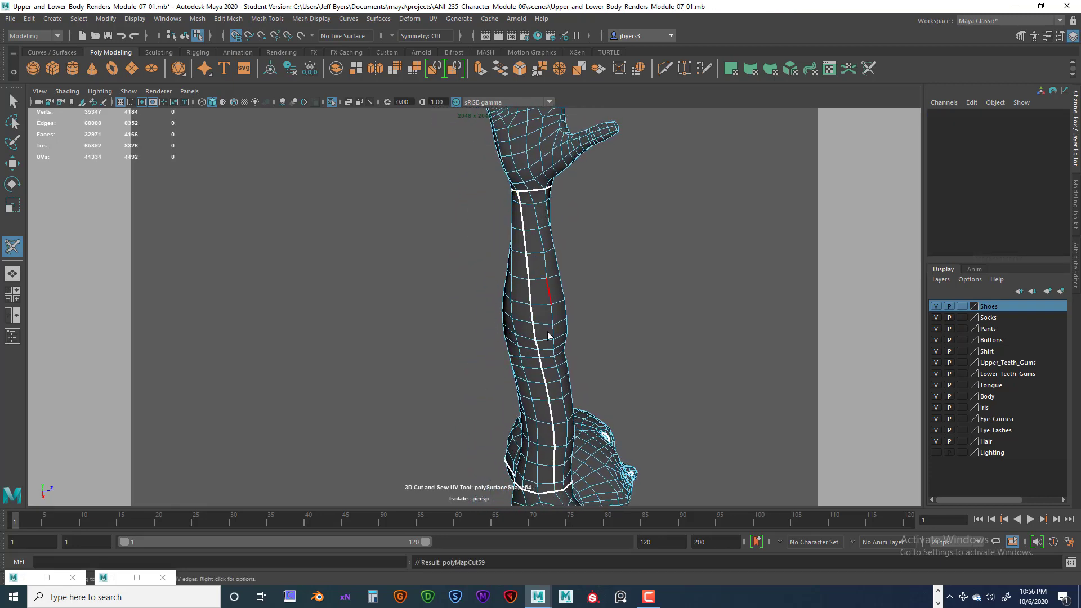
middle_click_drag(565, 341, 526, 243, "alt")
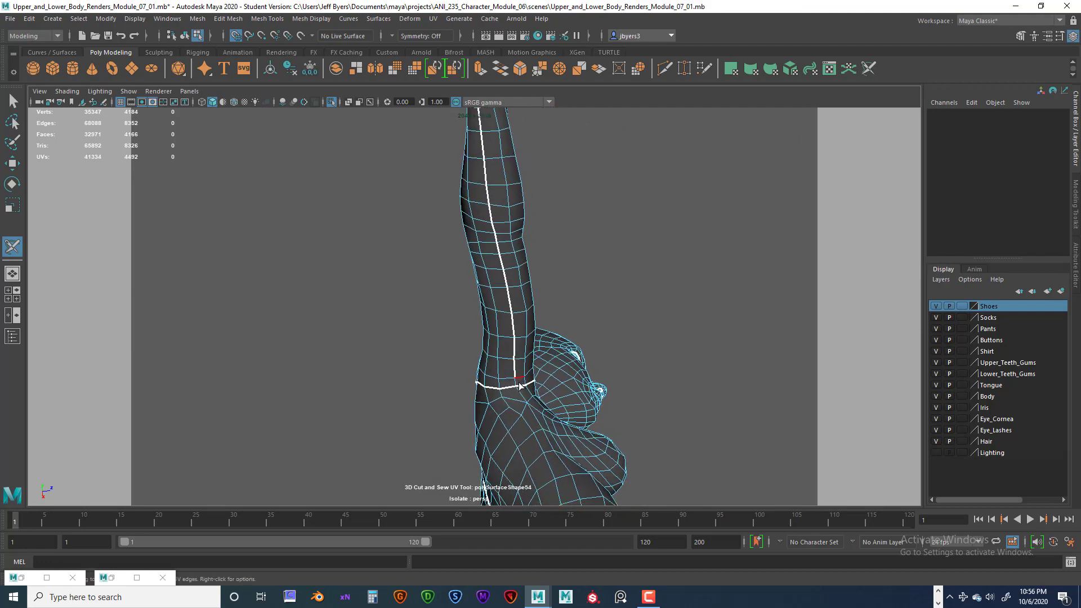
left_click(516, 384)
Cut a UV seam around the base of the right hand's thumb.
left_click_drag(545, 318, 357, 360, "alt")
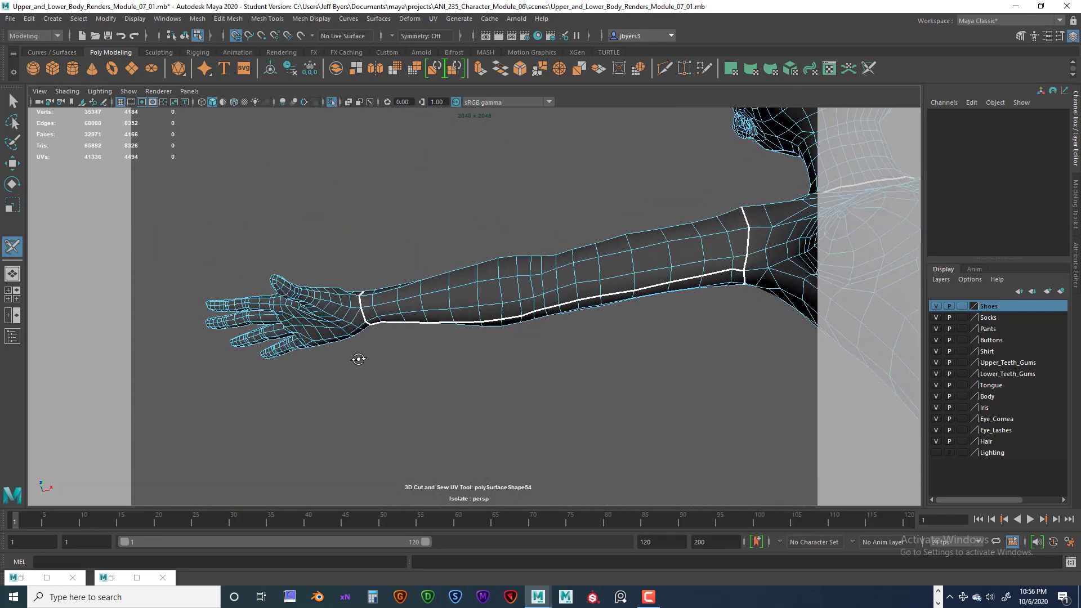
middle_click_drag(357, 360, 582, 393, "alt")
scroll(548, 391, "up", 3)
left_click_drag(536, 394, 515, 475, "alt")
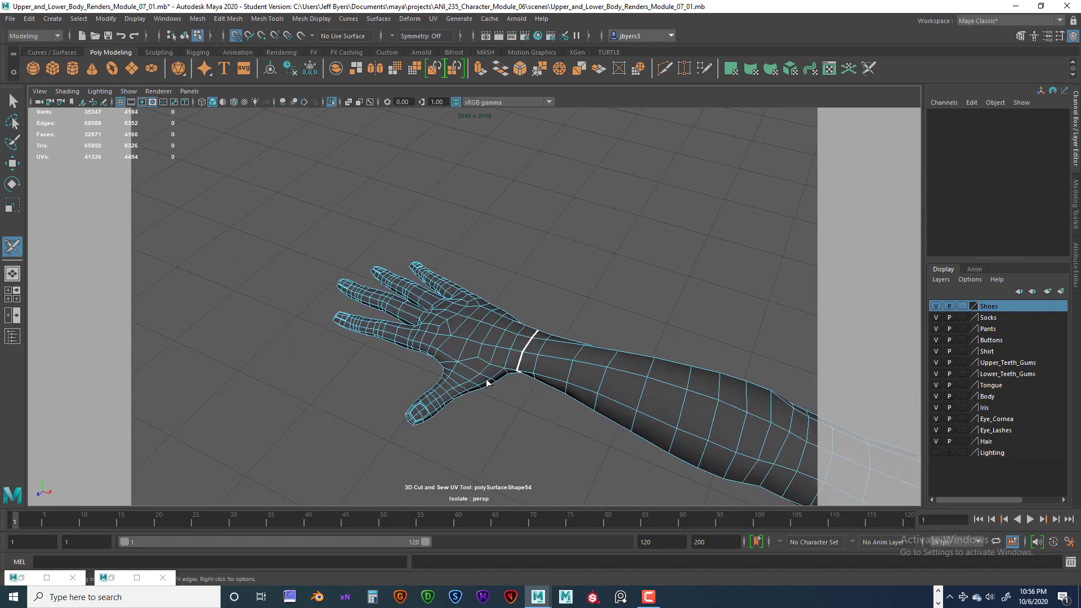
left_click_drag(488, 379, 538, 415, "alt")
scroll(512, 394, "up", 2)
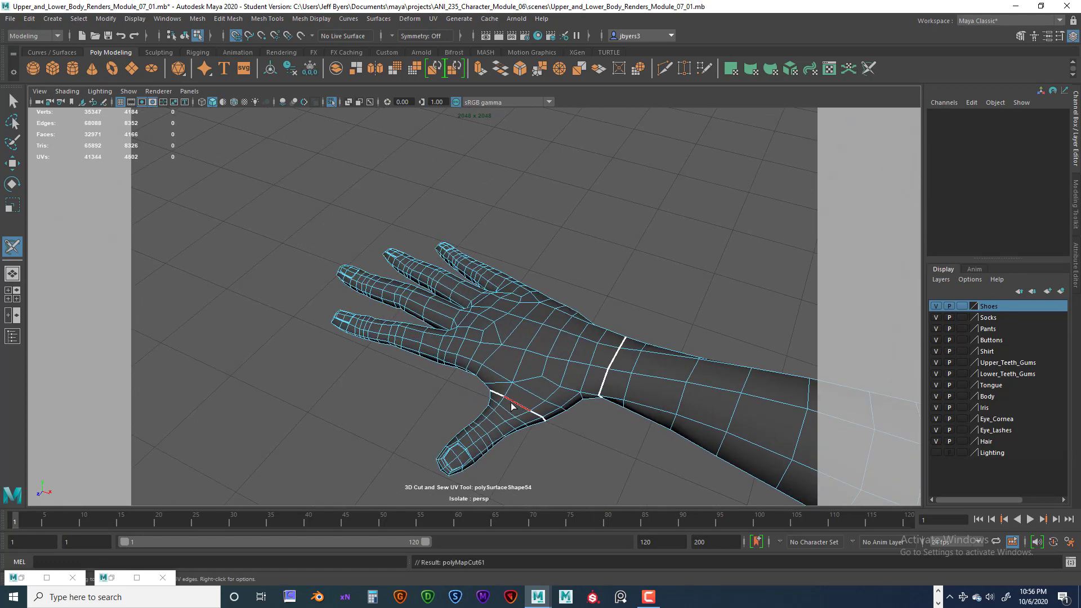
Cut UV seams around the bases of the right hand's index, middle, ring and little fingers.
left_click(441, 348)
left_click(457, 319)
mouse_move(507, 330)
left_mouse_down("alt")
mouse_move(512, 321)
mouse_move(500, 328)
left_mouse_up("alt")
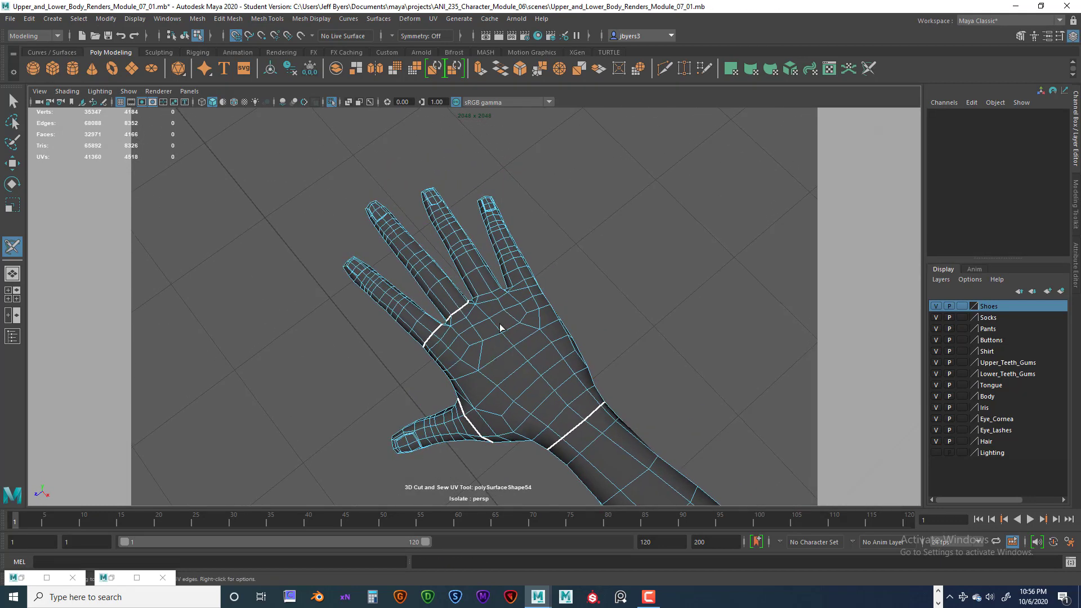
left_click(487, 293)
left_click(531, 279)
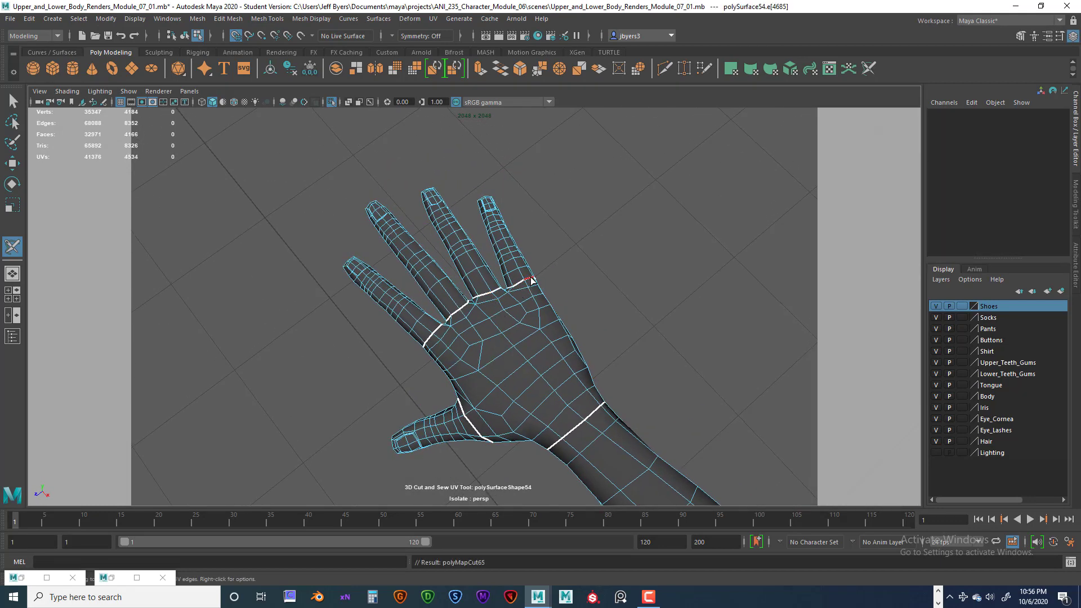
left_click_drag(551, 294, 596, 336, "alt")
left_click(581, 343)
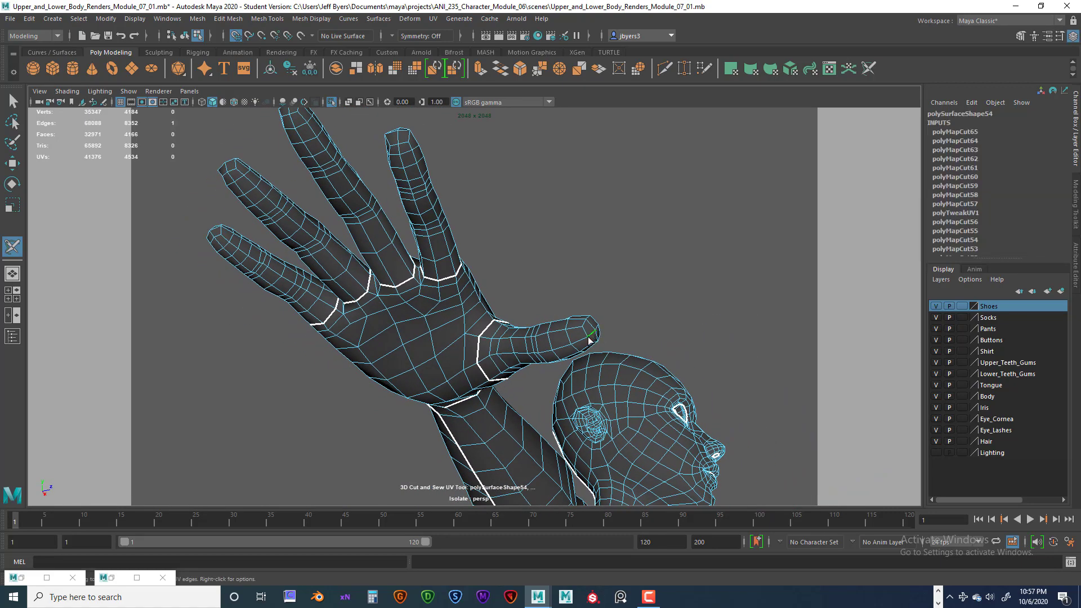
key("ctrl+z")
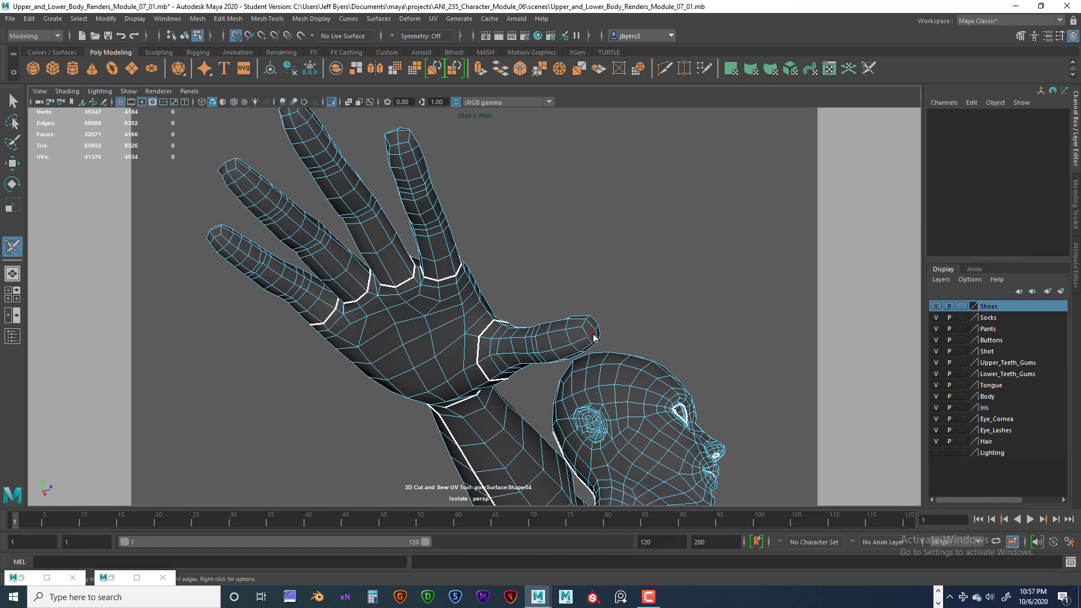
left_click(588, 341)
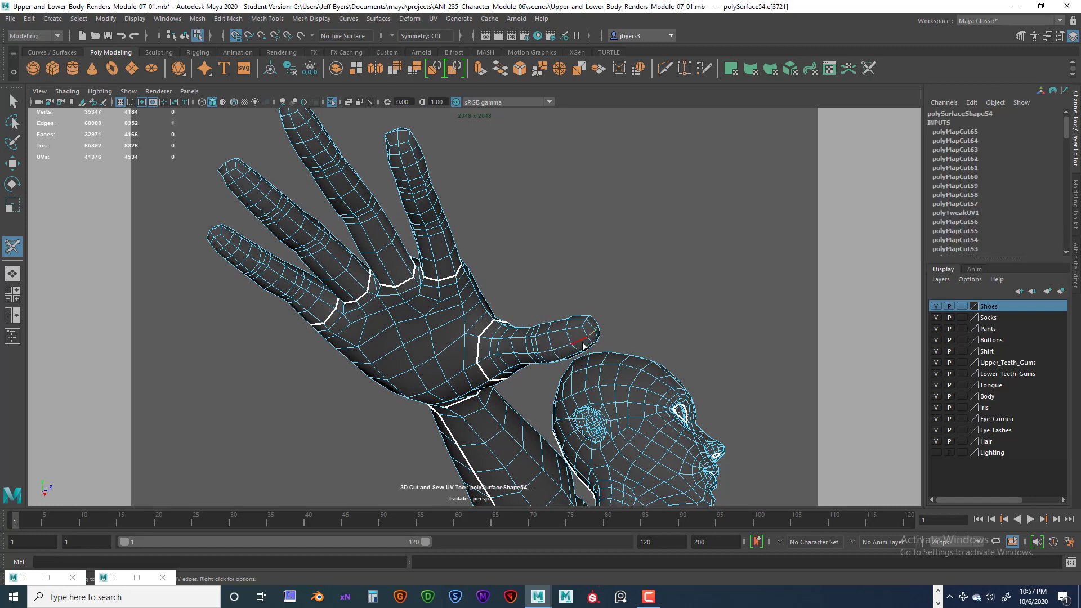
key("ctrl+z")
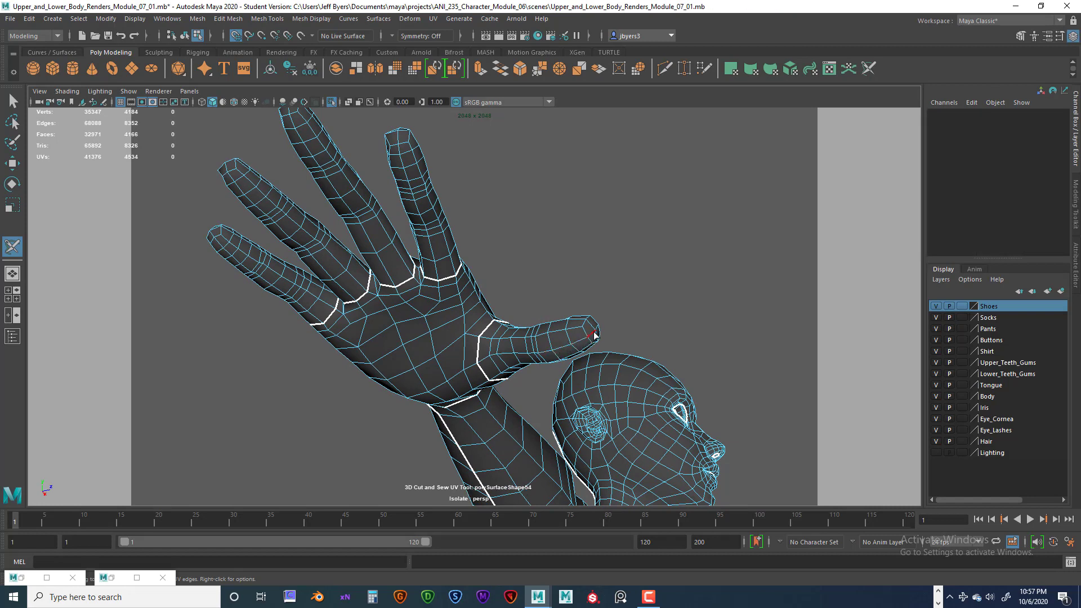
Cut a lengthwise UV seam along the palm side of the right thumb, from its base seam over the tip and along the back.
left_click(590, 342)
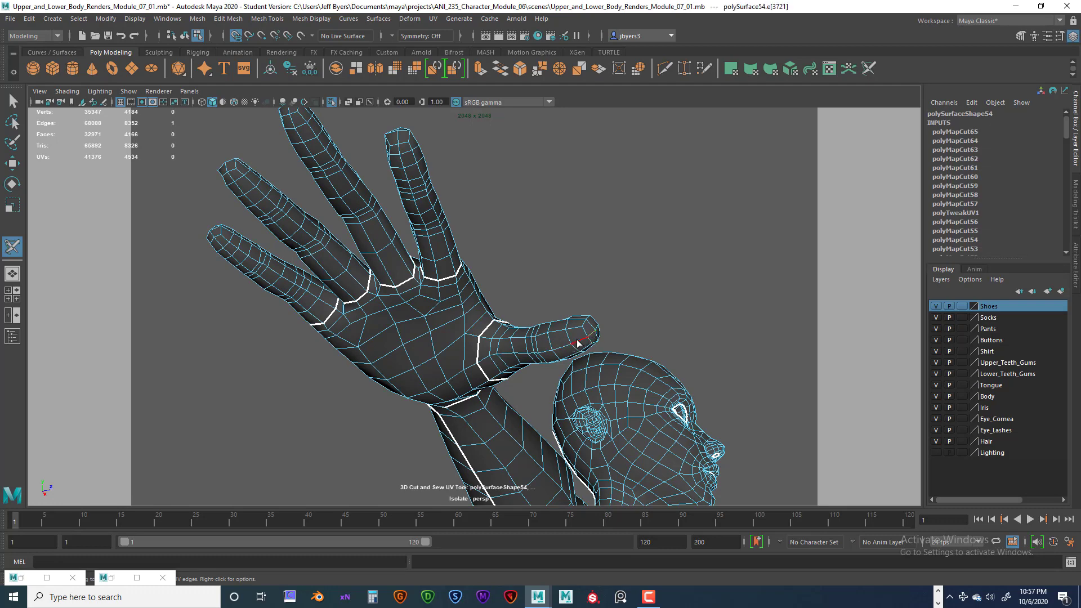
double_click(487, 359)
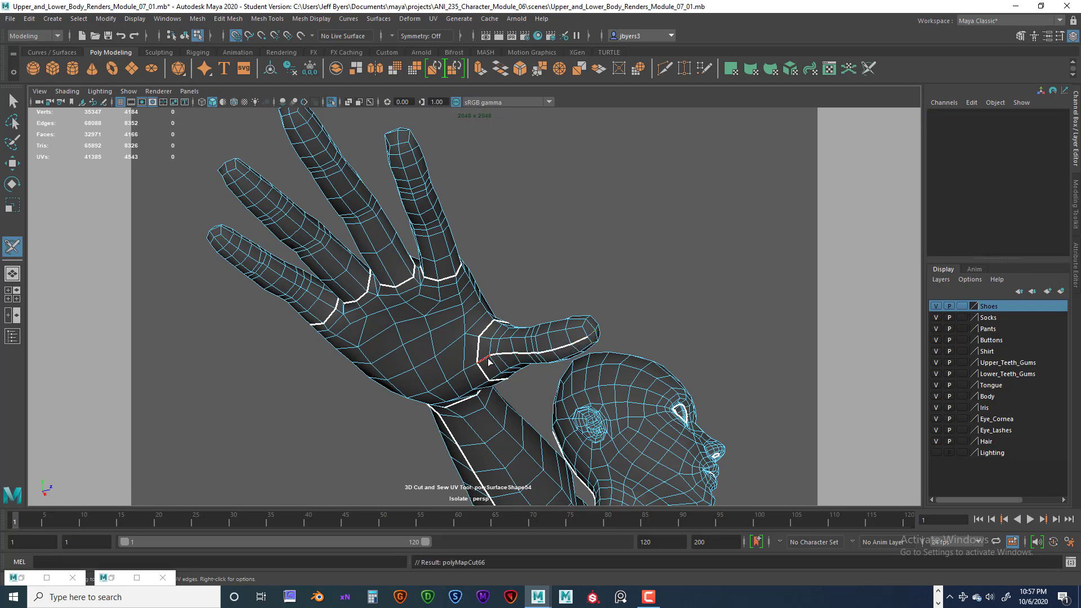
left_click_drag(488, 333, 435, 327, "alt")
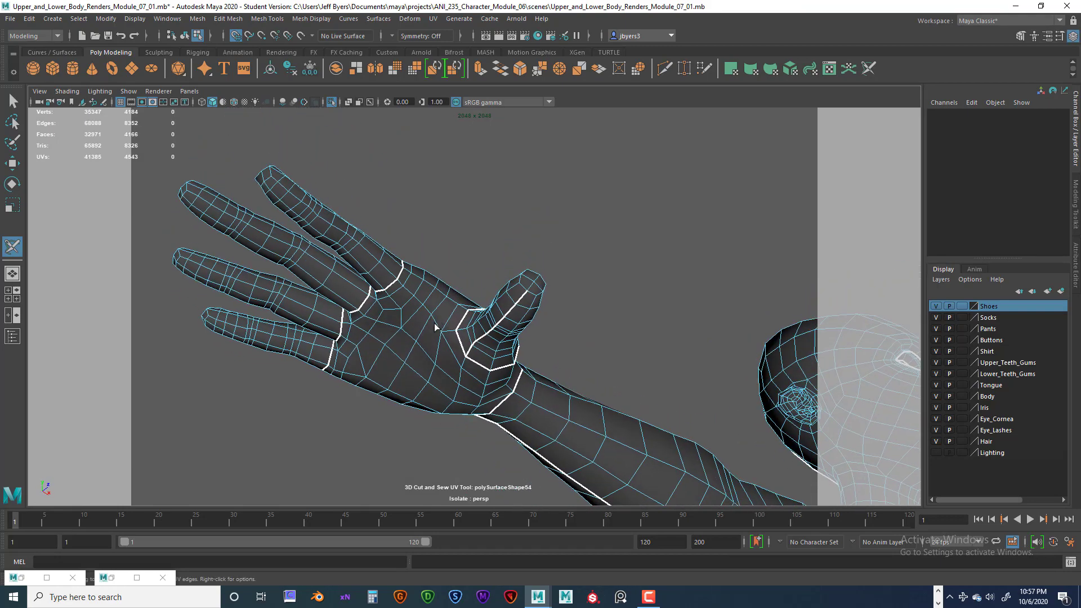
left_click(532, 288)
Sew individual seam edges on the back of the thumb near its base and nail, undoing any sew that spans the whole lengthwise seam.
left_click_drag(545, 314, 529, 363, "alt")
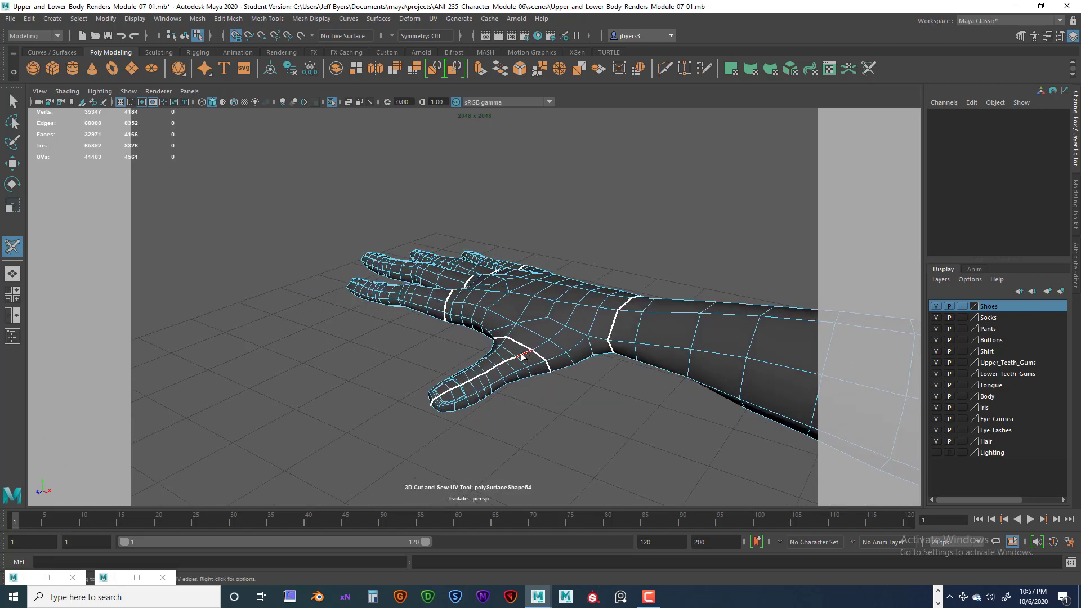
left_click(522, 357, "ctrl")
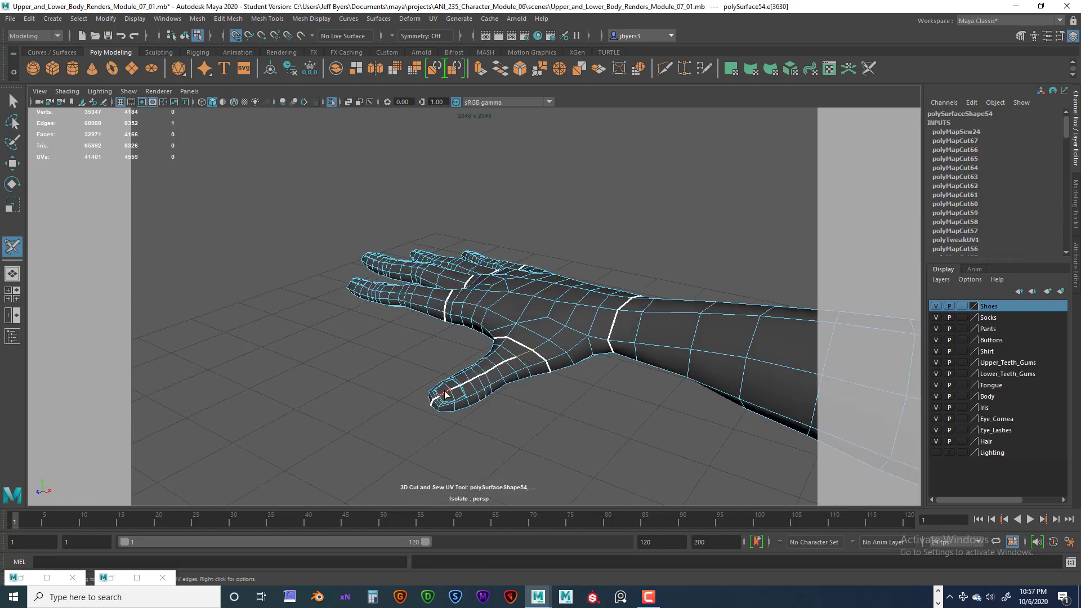
left_click_drag(447, 395, 465, 388, "ctrl")
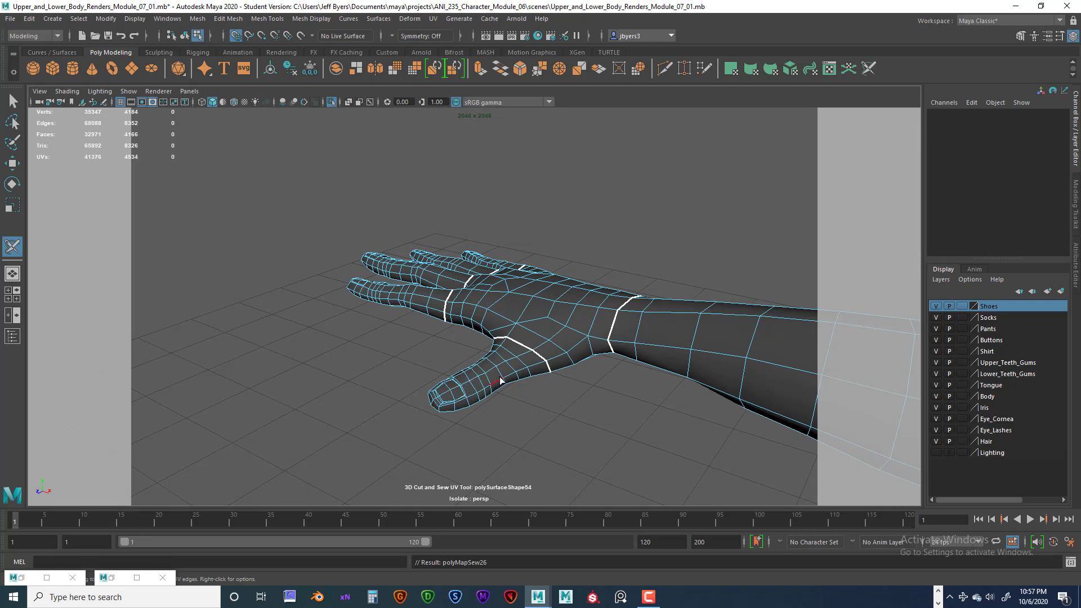
key("ctrl+z")
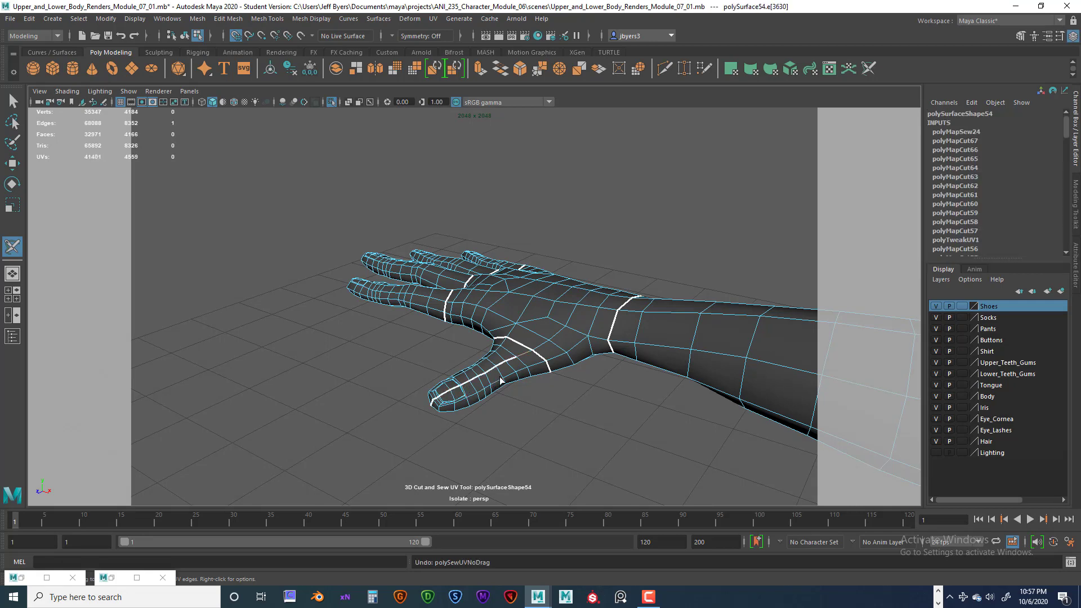
left_click(456, 398, "ctrl")
left_click_drag(468, 386, 519, 359, "ctrl")
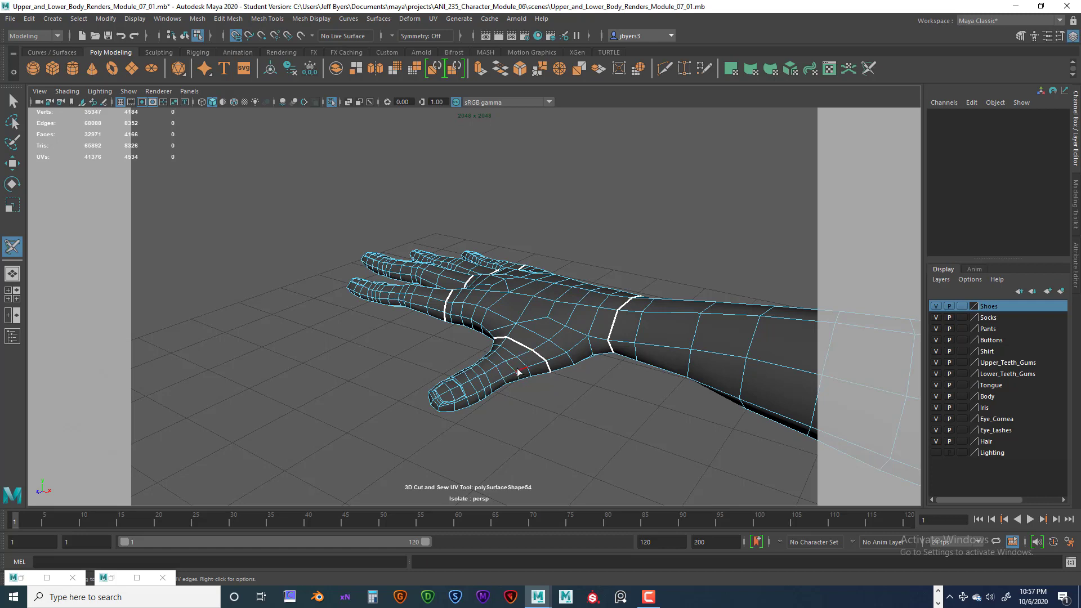
key("ctrl+z")
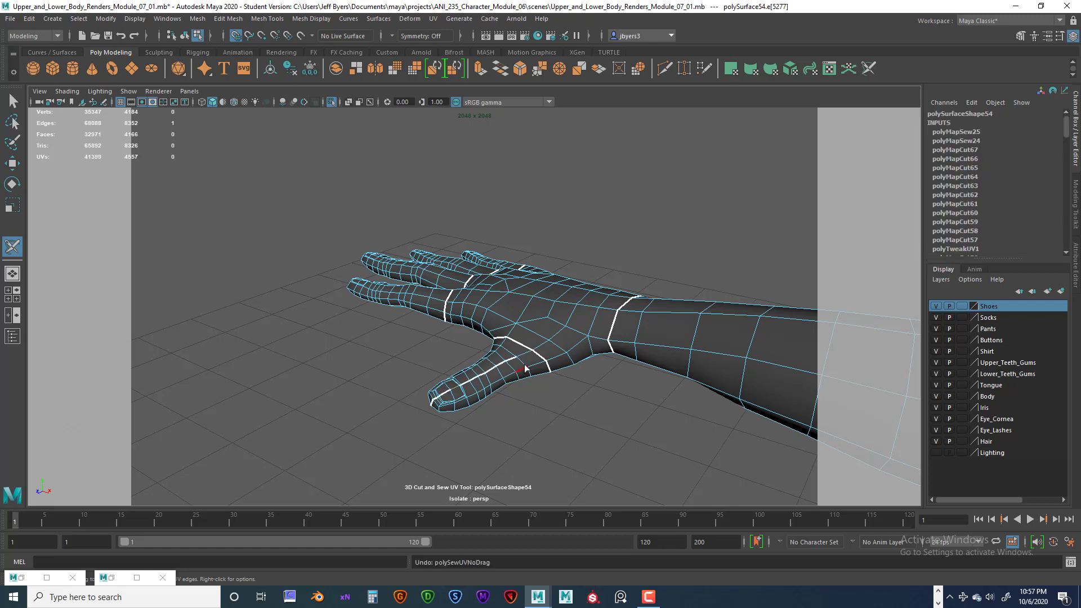
Sew the seam edges along the back of the thumb one by one, from the base toward the nail.
left_click(453, 391, "shift")
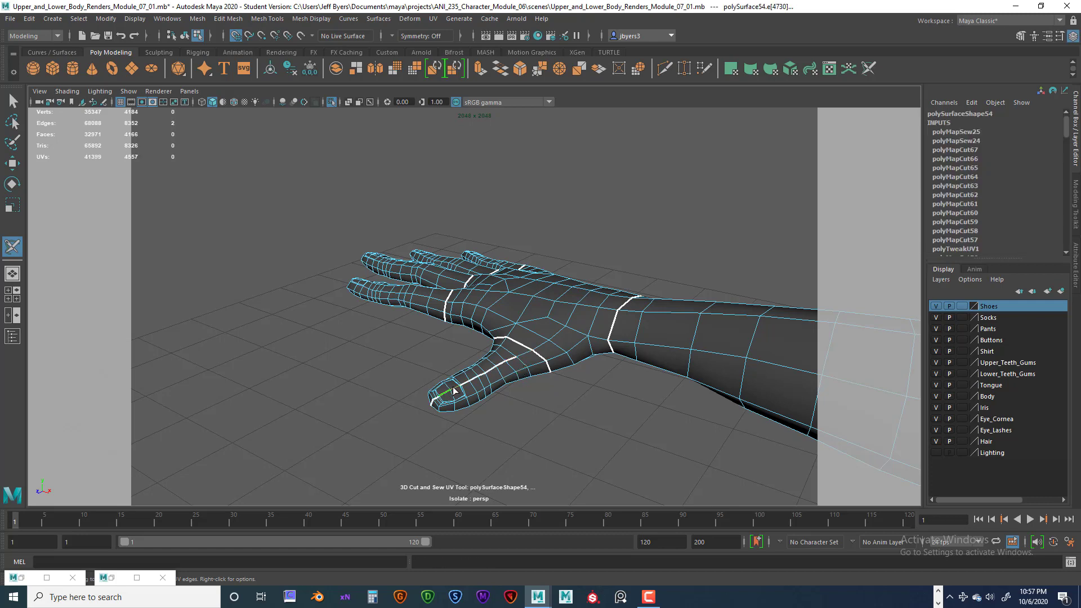
left_click(482, 376, "shift")
mouse_move(520, 395)
left_mouse_down("alt")
mouse_move(552, 369)
mouse_move(525, 404)
mouse_move(512, 395)
left_mouse_up("alt")
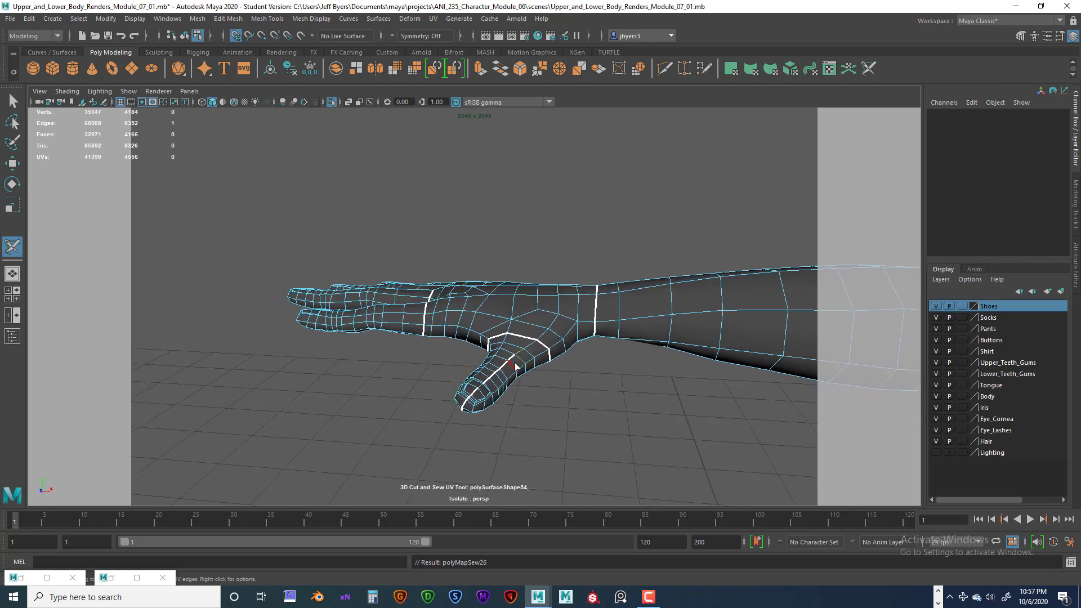
left_click(516, 359, "ctrl")
left_click(538, 388)
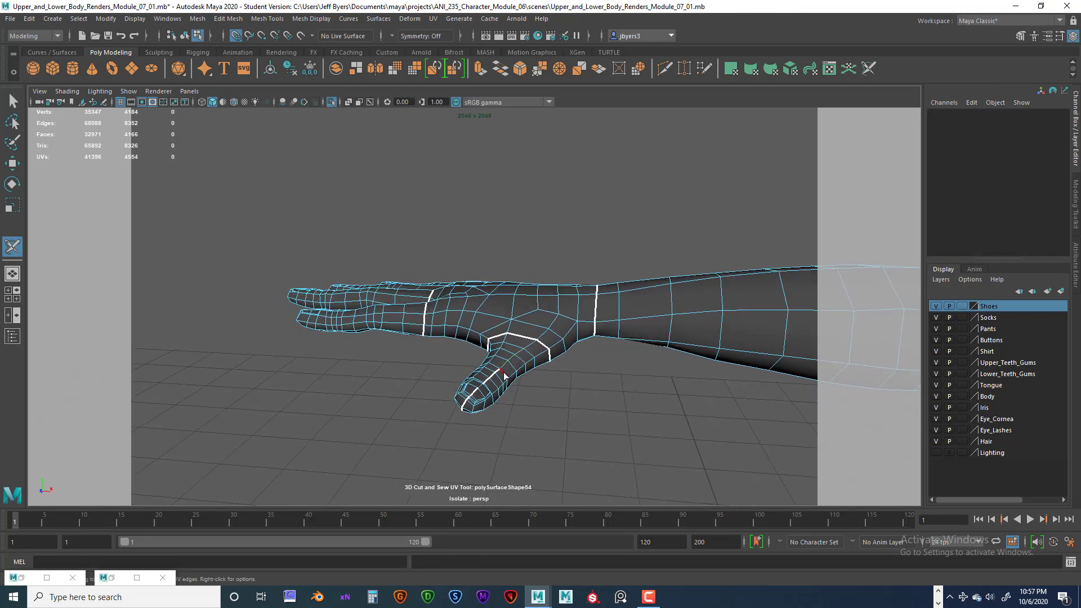
left_click(498, 373, "ctrl")
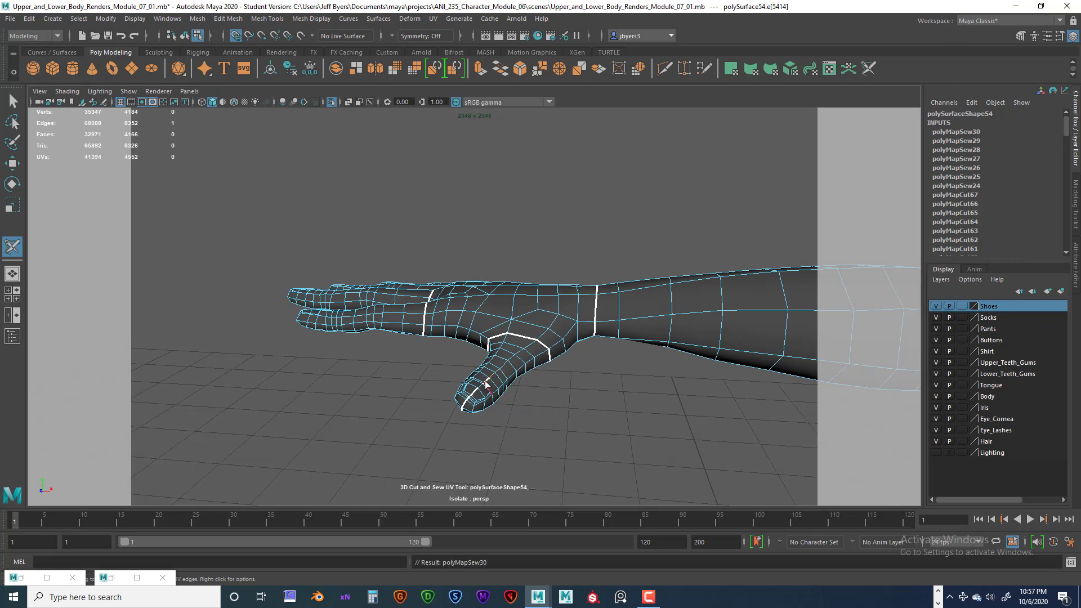
left_click(482, 393, "ctrl")
left_click(476, 393, "ctrl")
left_click(489, 390, "ctrl")
Sew the remaining seam edges around and across the thumbnail, including the small edges at its borders.
scroll(535, 404, "up", 5)
scroll(549, 404, "down", 3)
middle_click_drag(562, 405, 555, 350, "alt")
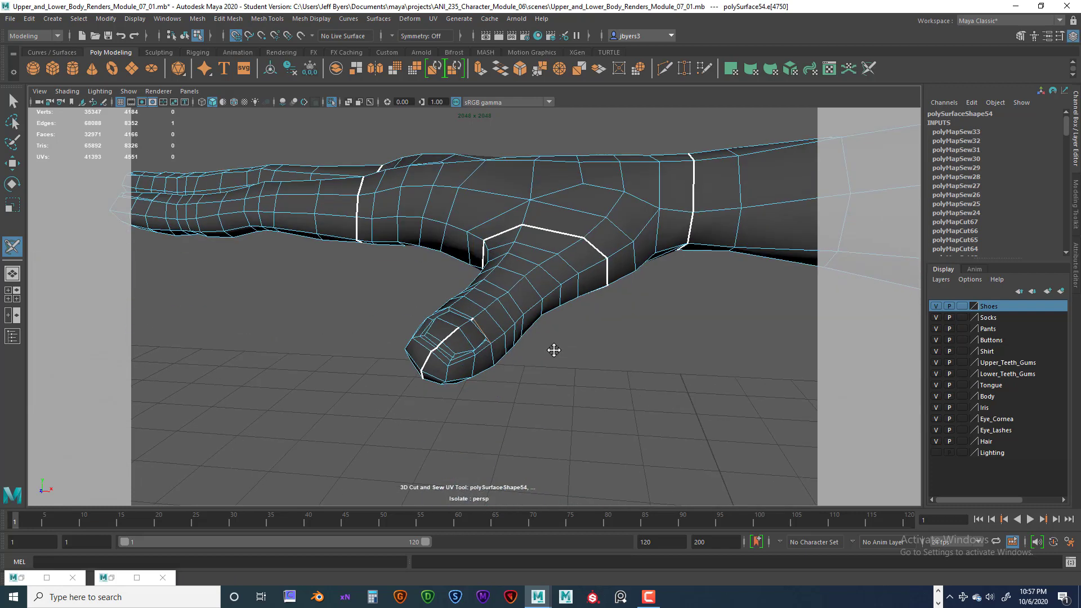
scroll(563, 366, "up", 5)
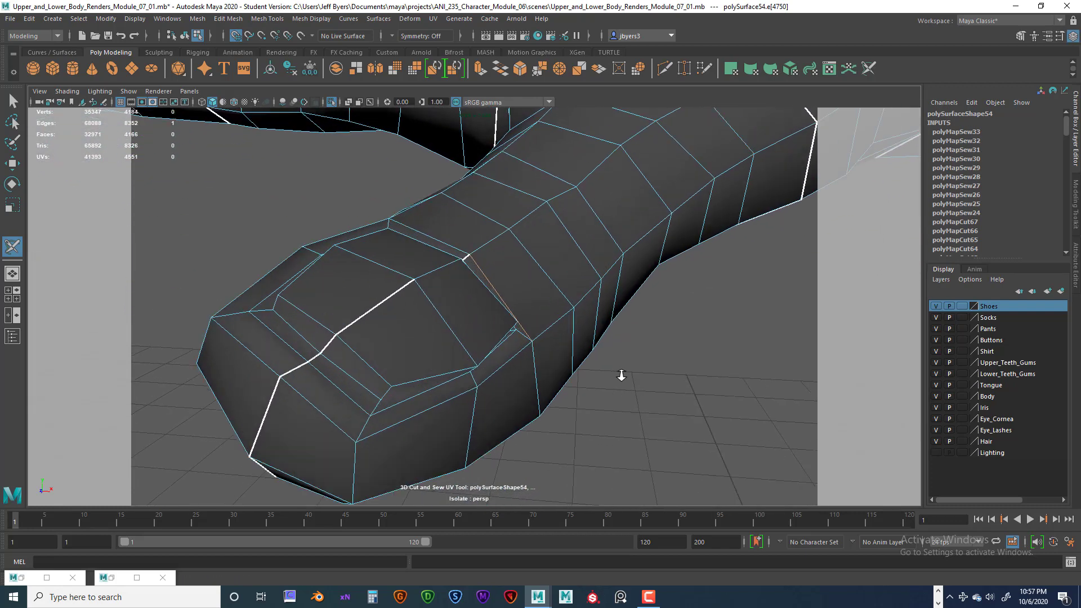
left_click(469, 261, "ctrl")
left_click_drag(476, 280, 421, 336, "alt")
left_click(330, 338, "ctrl")
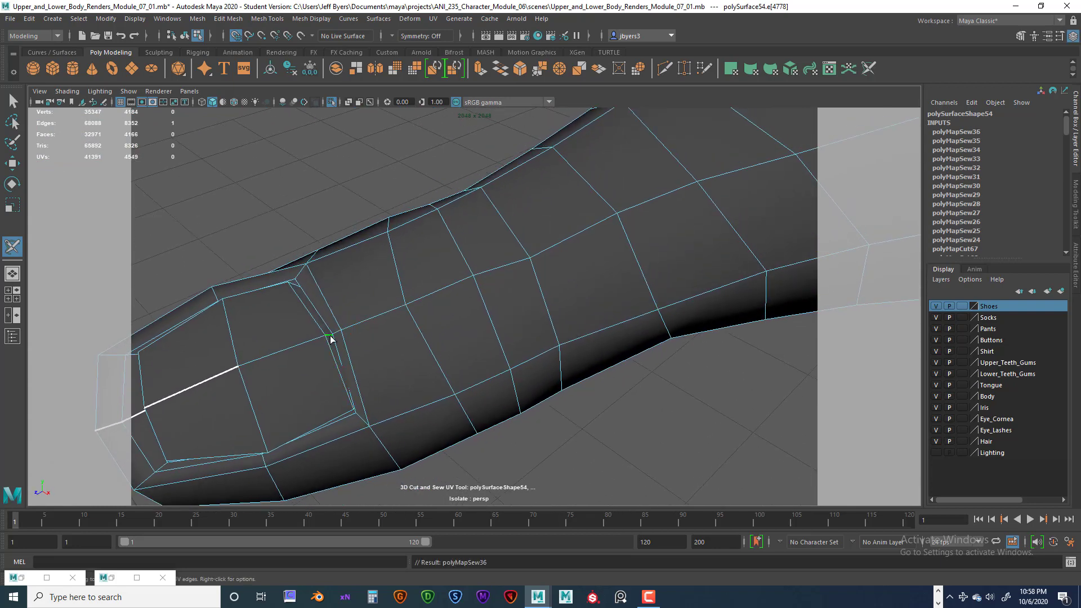
mouse_move(323, 356)
left_mouse_down("alt")
mouse_move(352, 348)
mouse_move(342, 353)
left_mouse_up("alt")
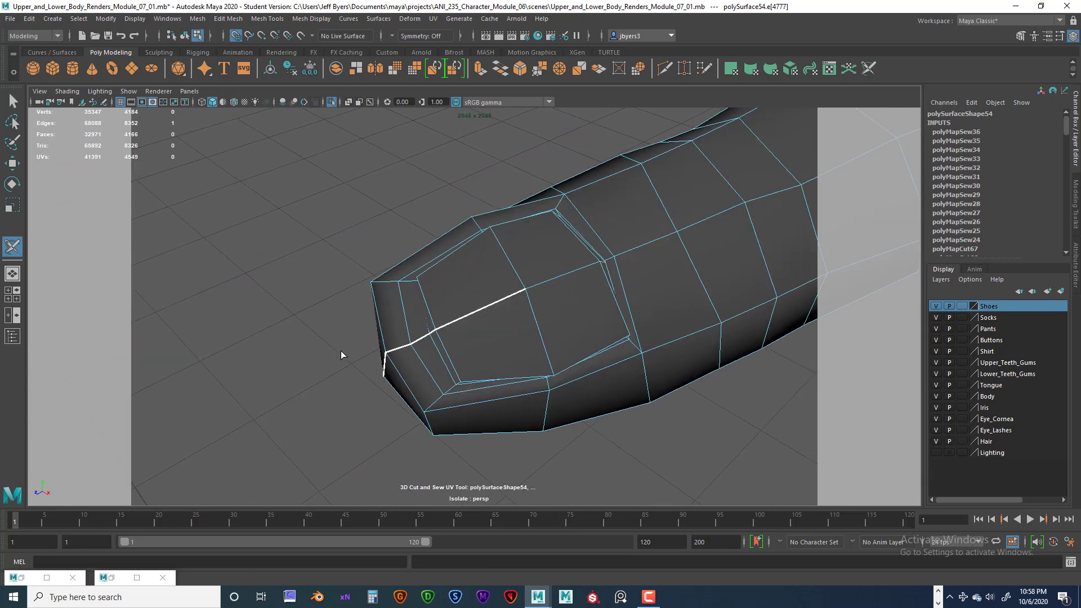
left_click(444, 326, "ctrl")
left_click(410, 345, "ctrl")
Sew the seam edge running from the thumbnail down onto the tip, keeping the palm-side seam cut.
left_click_drag(467, 355, 534, 241, "alt")
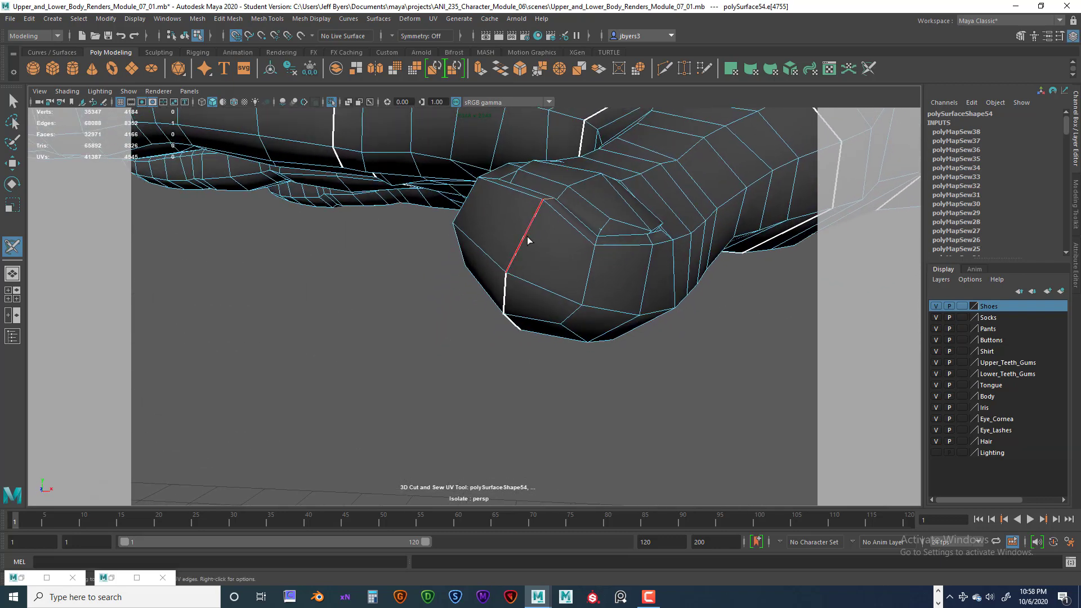
left_click(528, 241)
left_click(523, 239, "ctrl")
left_click_drag(613, 309, 638, 313, "alt")
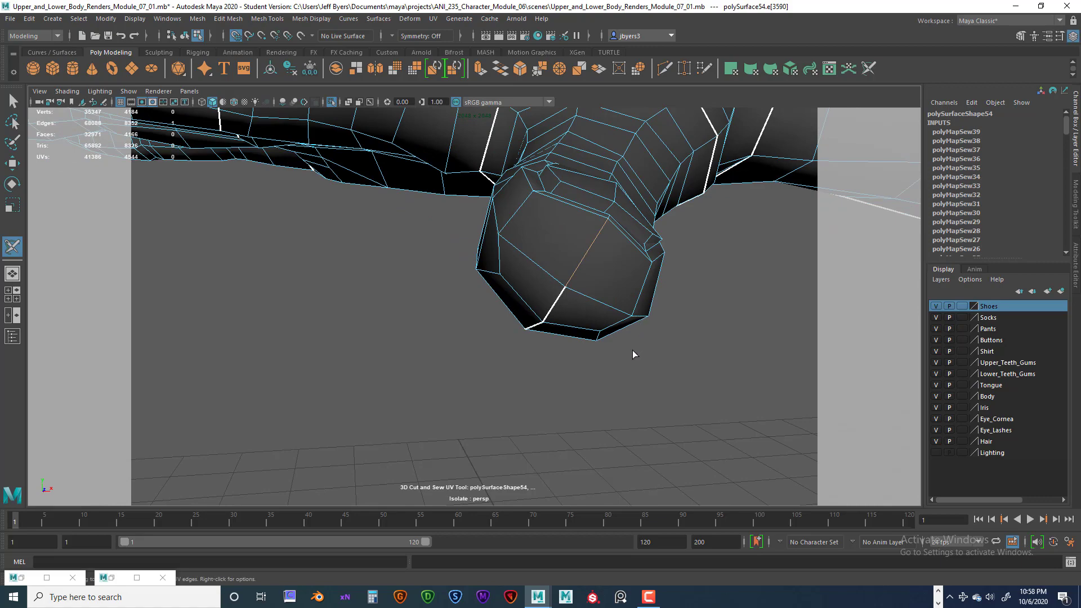
left_click_drag(633, 350, 606, 302, "alt")
middle_click_drag(606, 302, 536, 288, "alt")
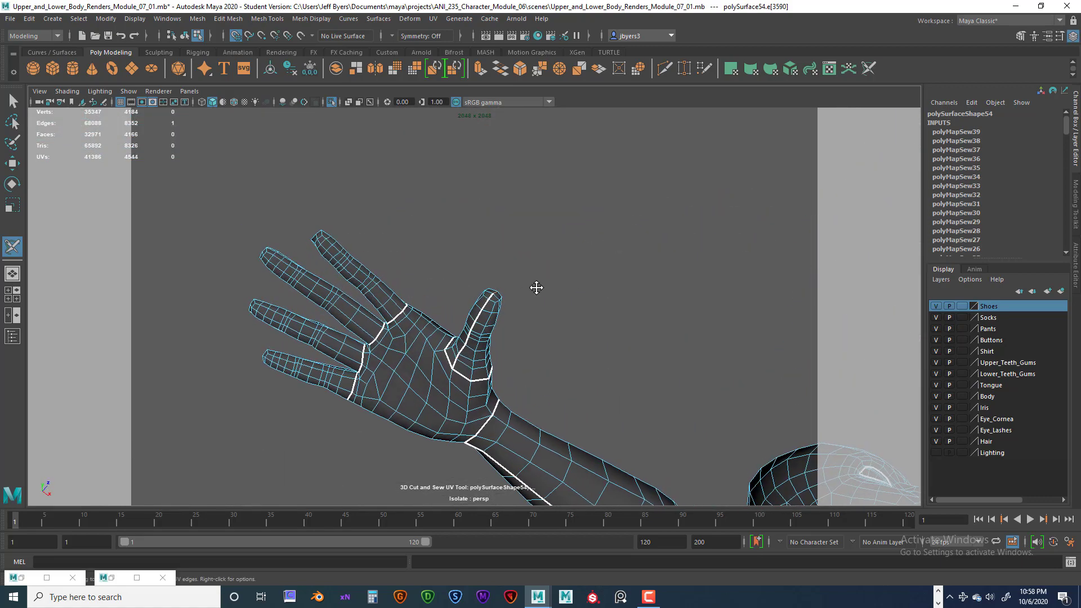
left_click_drag(536, 288, 439, 355, "alt")
scroll(415, 360, "up", 2)
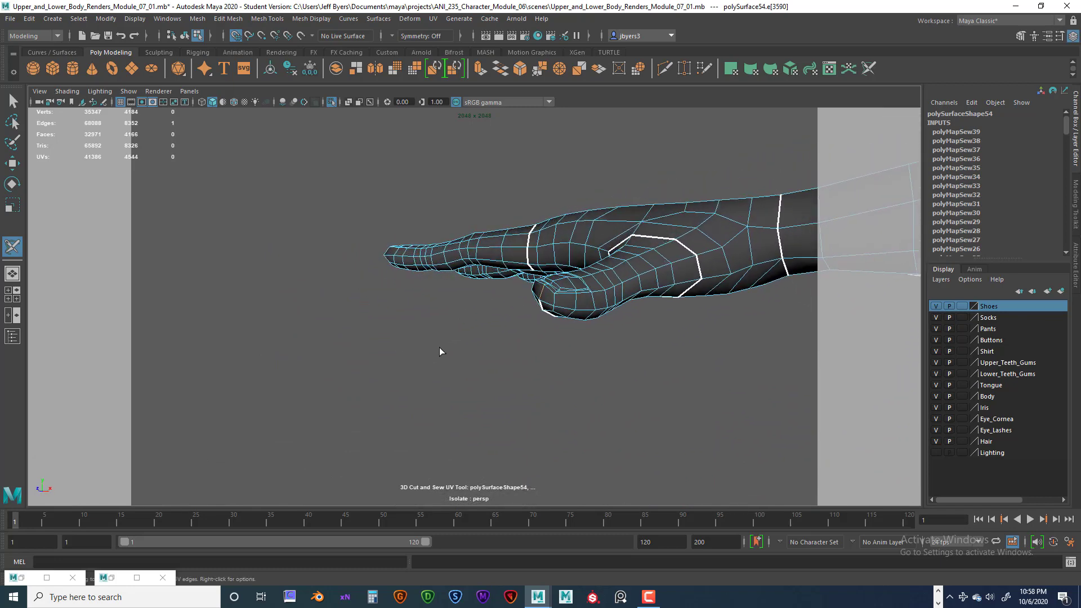
Cut the edge on the thumb tip that extends the palm-side seam up toward the thumbnail.
scroll(539, 339, "up", 3)
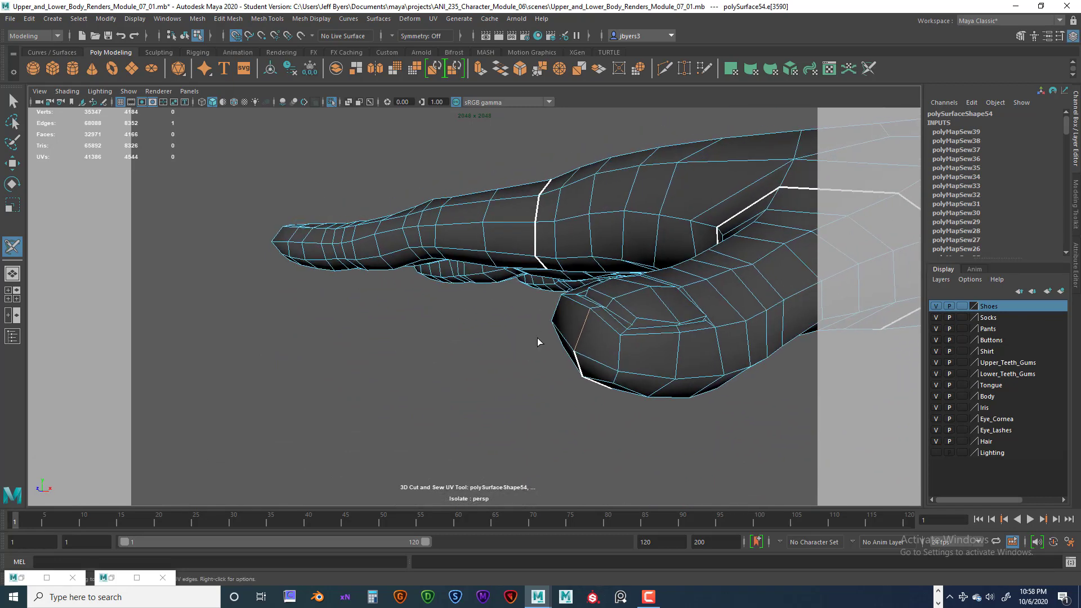
left_click(580, 330)
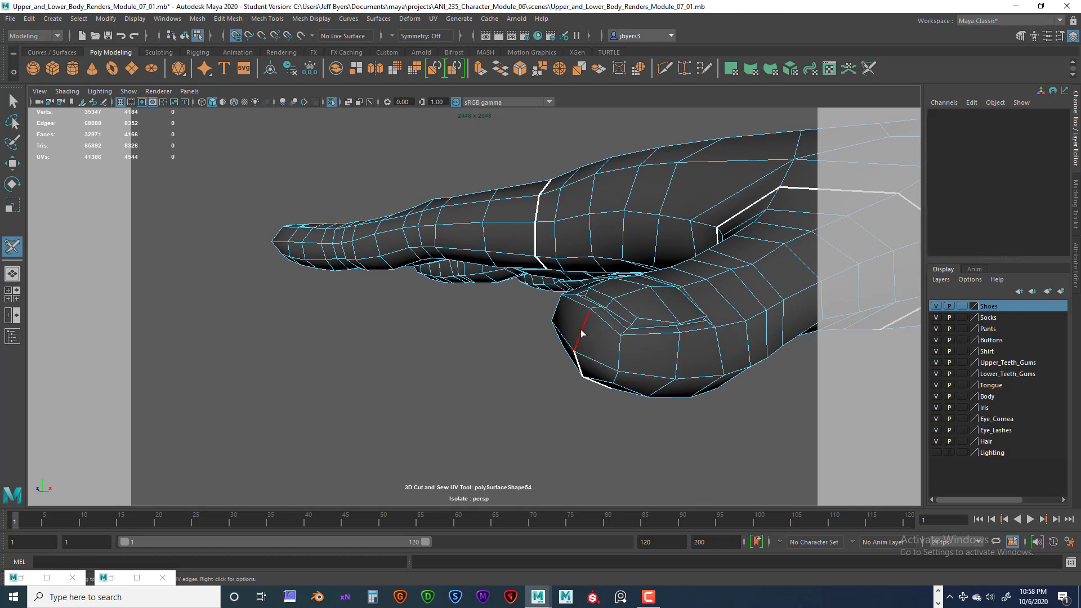
Cut a lengthwise UV edge on the palm side of the index finger, close to its base seam.
left_click_drag(442, 365, 560, 323, "alt")
middle_click_drag(560, 323, 562, 381, "alt")
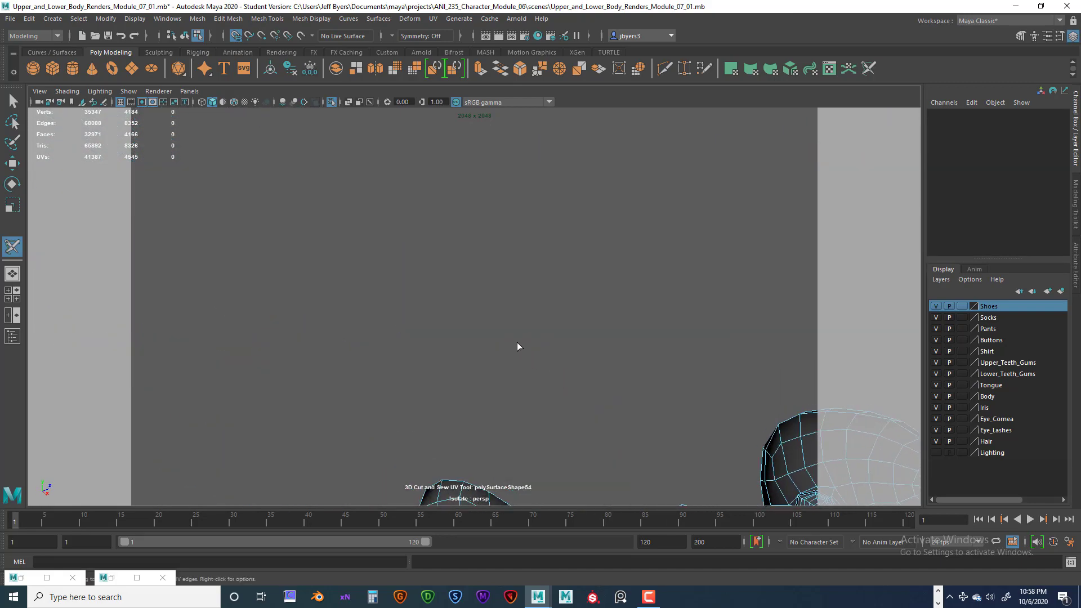
left_click_drag(518, 345, 497, 361, "alt")
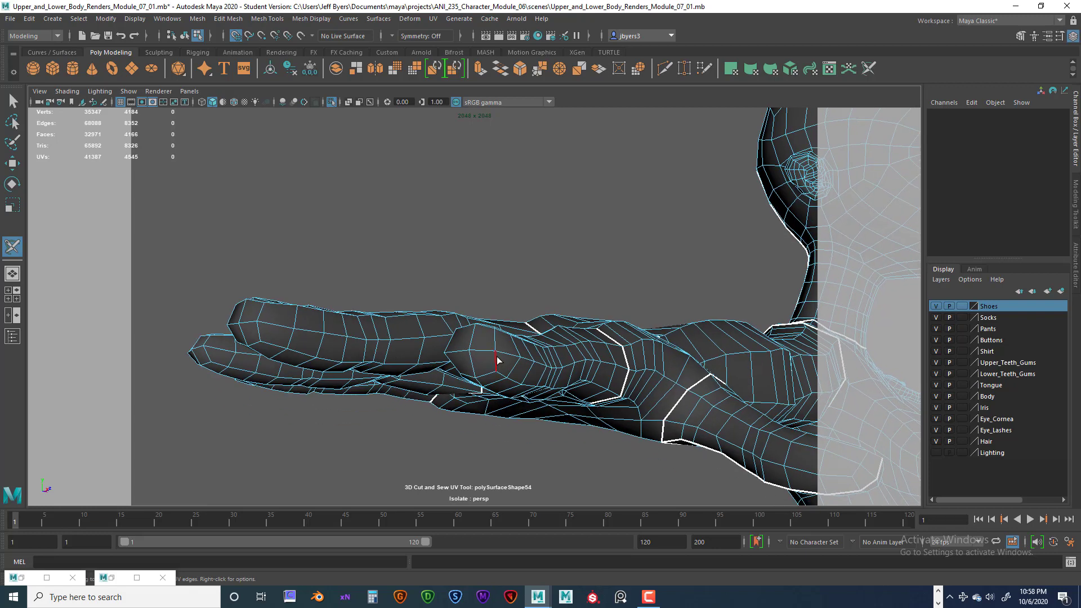
left_click(475, 336)
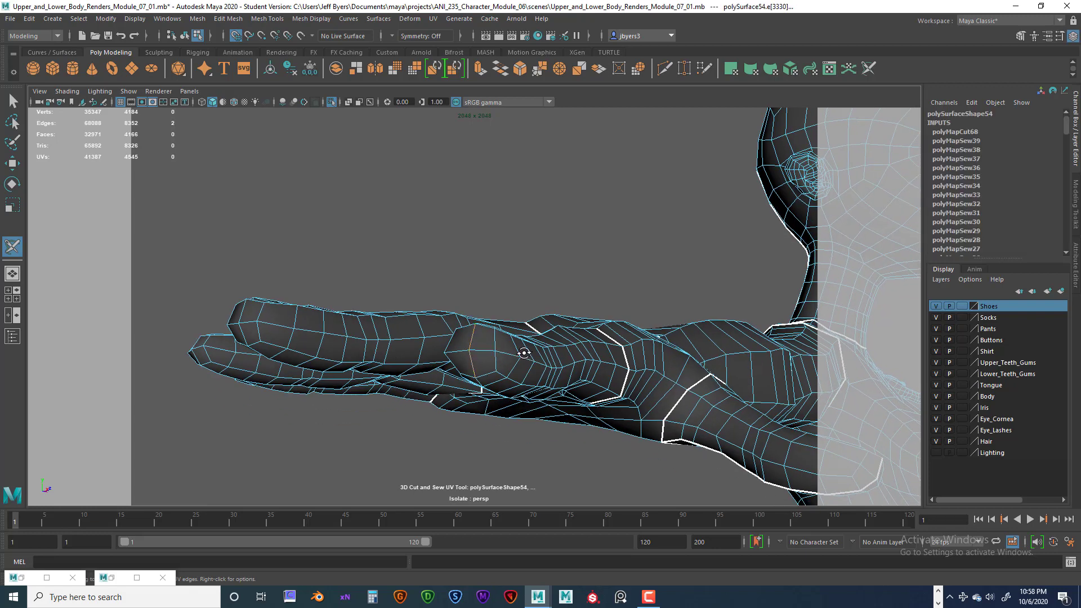
left_click_drag(522, 354, 492, 319, "alt")
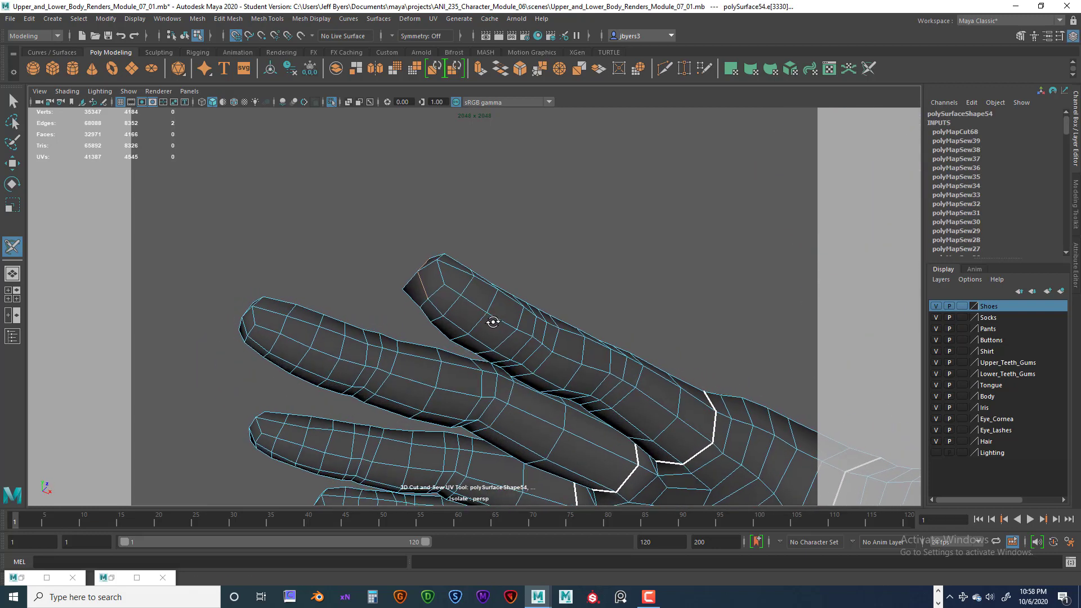
left_click(652, 442)
left_click(656, 450)
left_click_drag(606, 406, 606, 405)
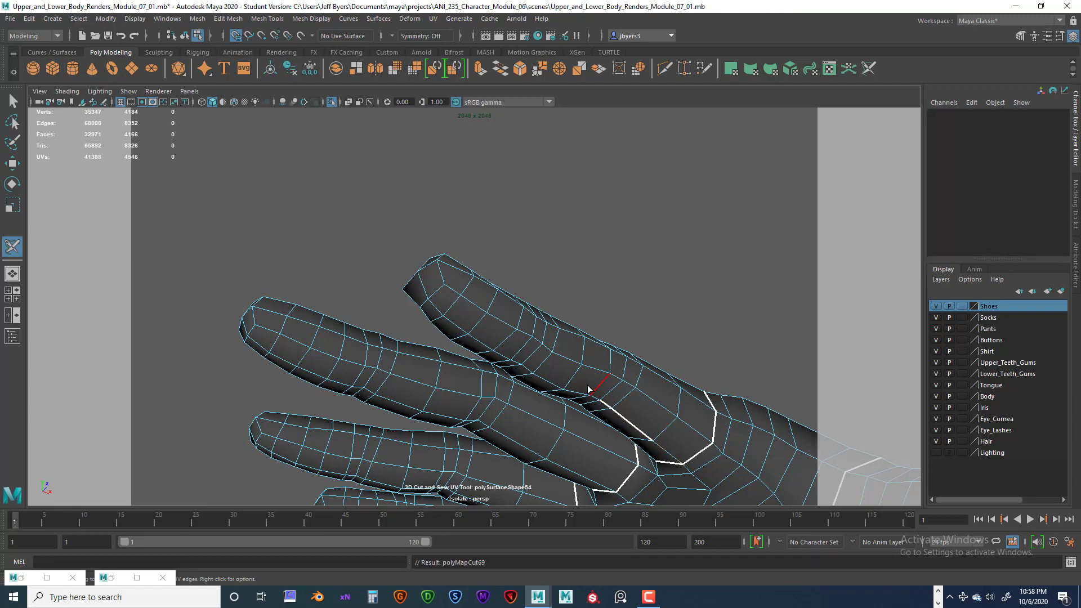
double_click(659, 448)
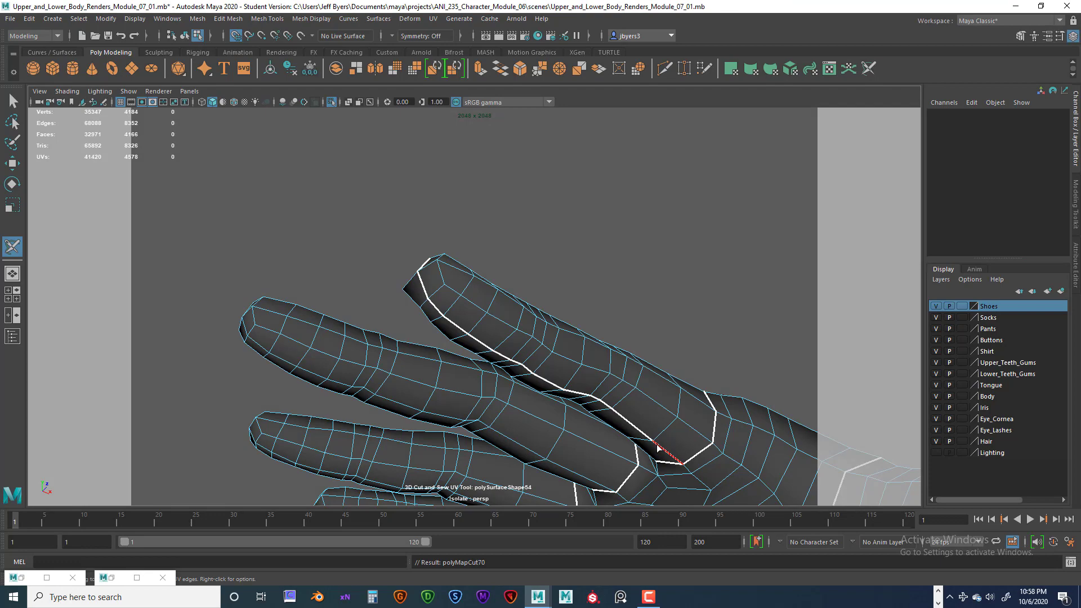
left_click_drag(548, 357, 531, 417, "alt")
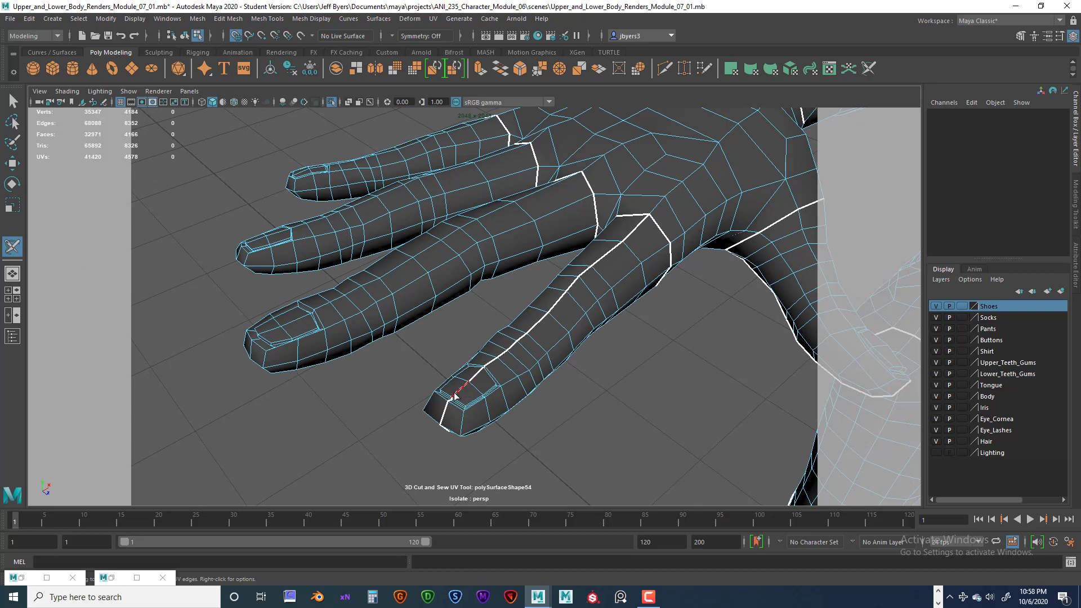
key("ctrl+z")
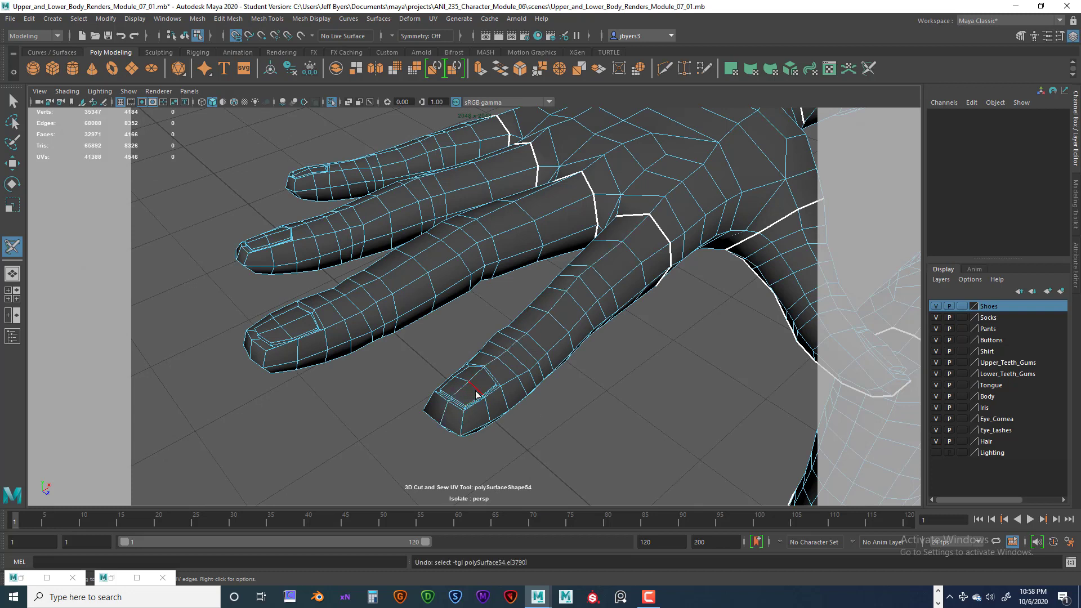
Cut the rest of the index finger's palm-side seam from base to fingertip, plus the tip edge up to the nail.
left_click_drag(500, 394, 480, 289, "alt")
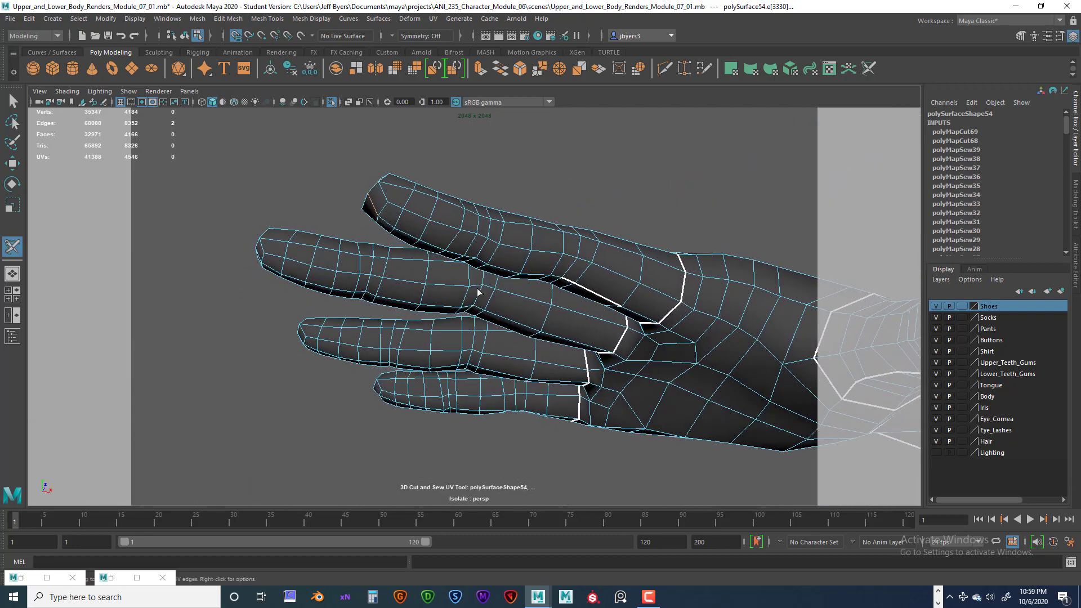
left_click(642, 314)
left_click_drag(597, 293, 513, 340, "alt")
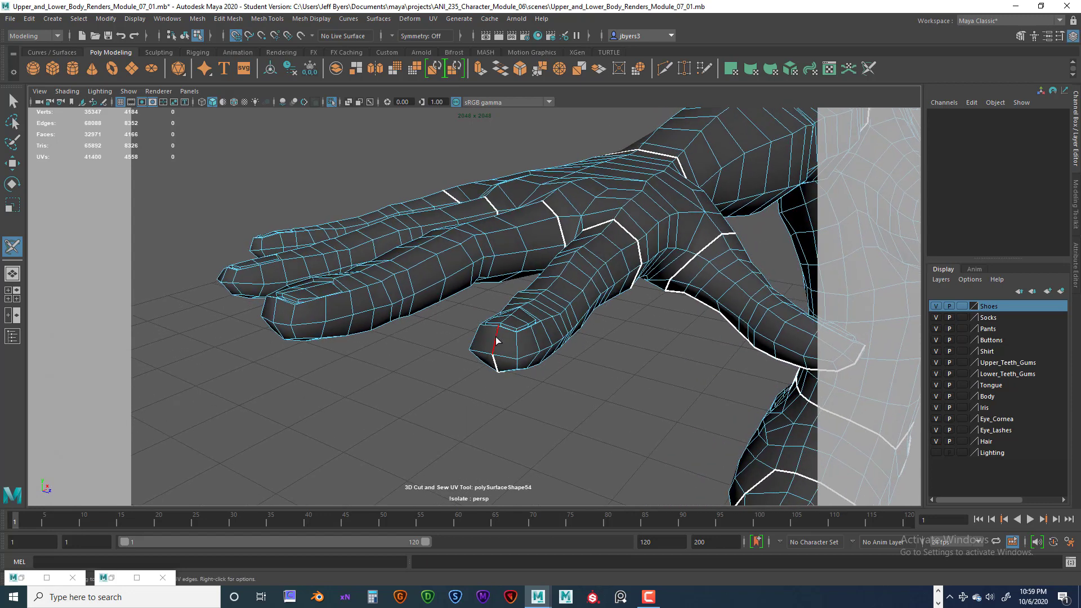
left_click(497, 341)
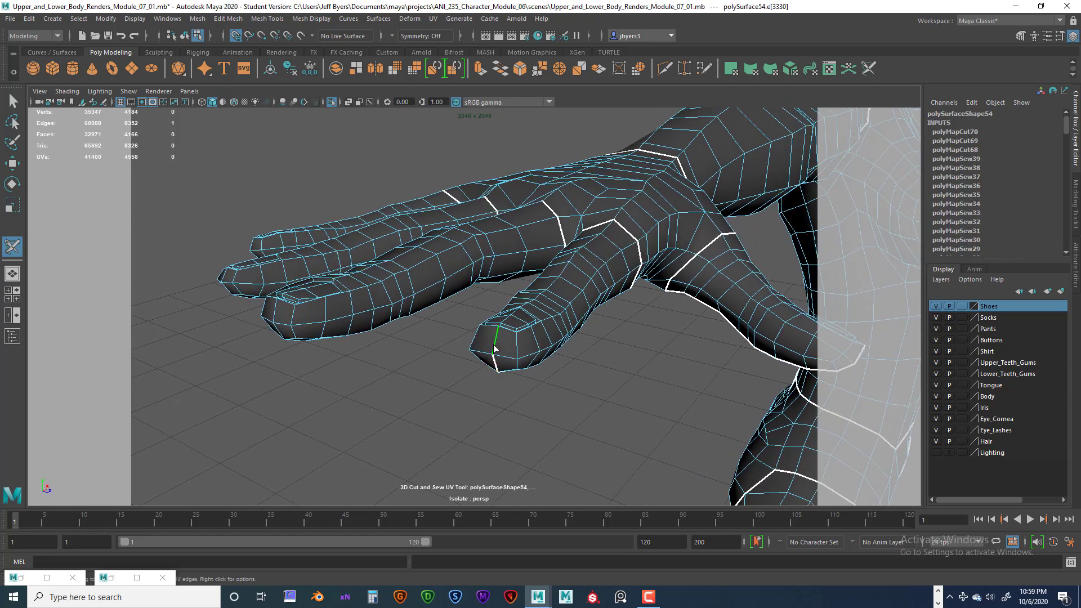
left_click(496, 349)
left_click(496, 344)
left_click(495, 343)
left_click(497, 343)
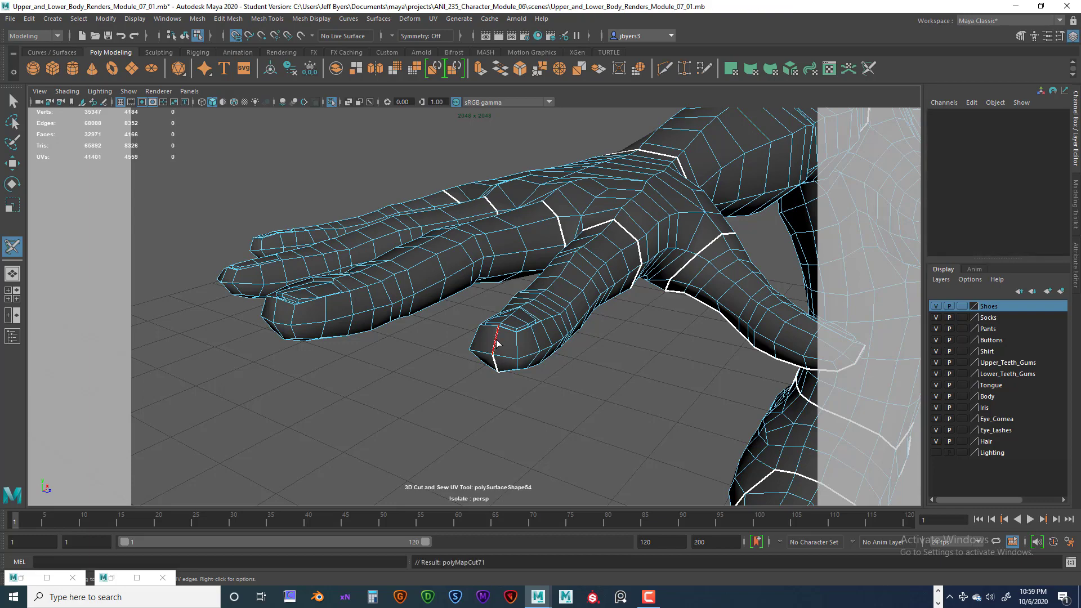
left_click_drag(505, 379, 525, 345, "alt")
mouse_move(525, 344)
middle_mouse_down("alt")
mouse_move(533, 351)
mouse_move(511, 352)
middle_mouse_up("alt")
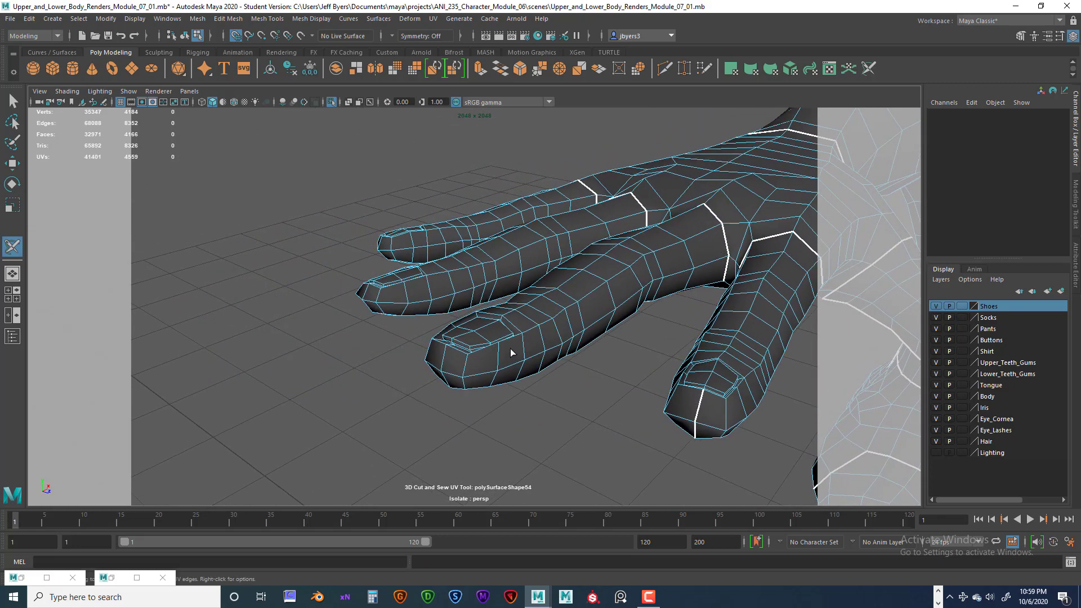
left_click(444, 357)
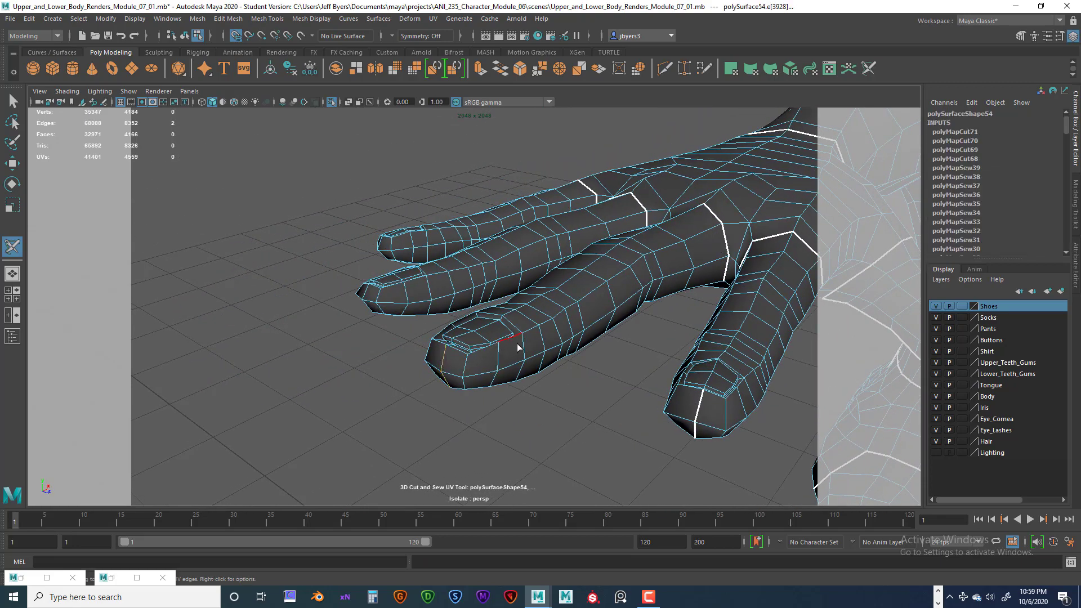
left_click_drag(514, 345, 495, 300, "alt")
left_click_drag(614, 304, 575, 405, "alt")
double_click(608, 304)
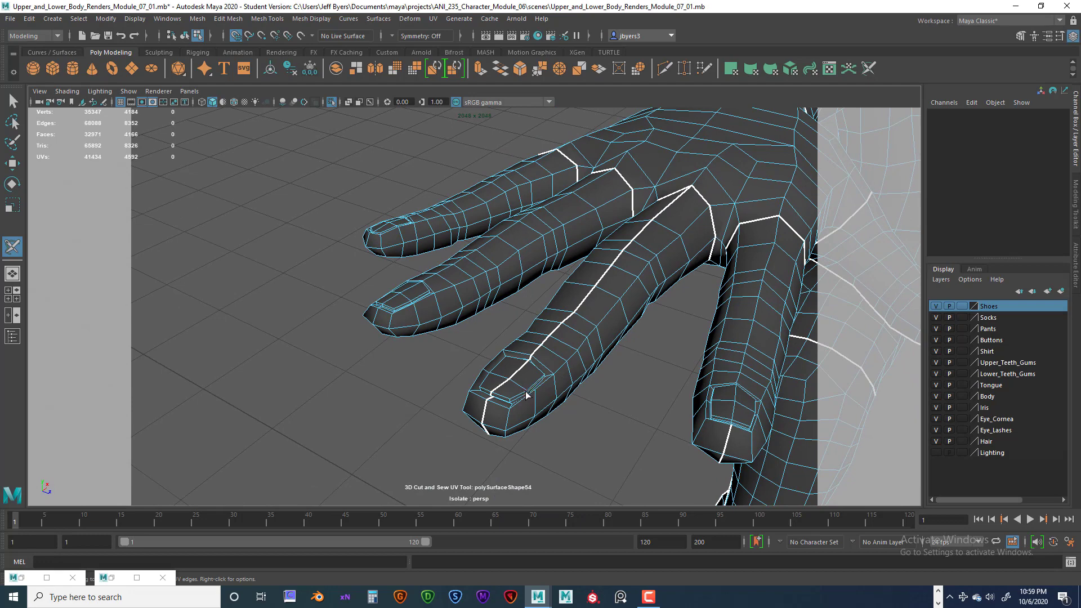
double_click(492, 395, "ctrl")
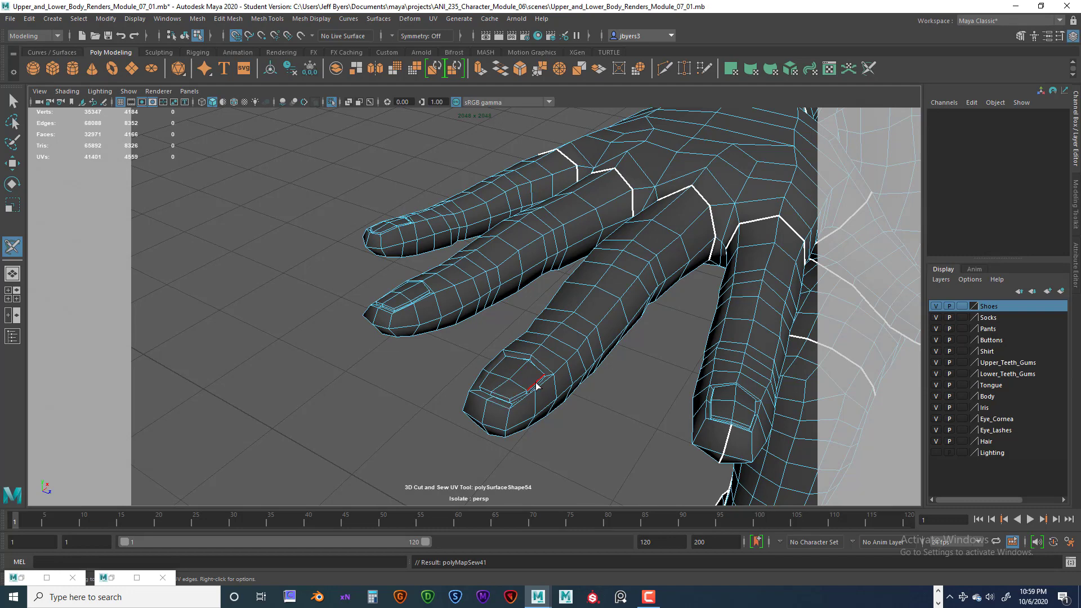
left_click_drag(536, 386, 550, 364, "alt")
left_click(521, 335)
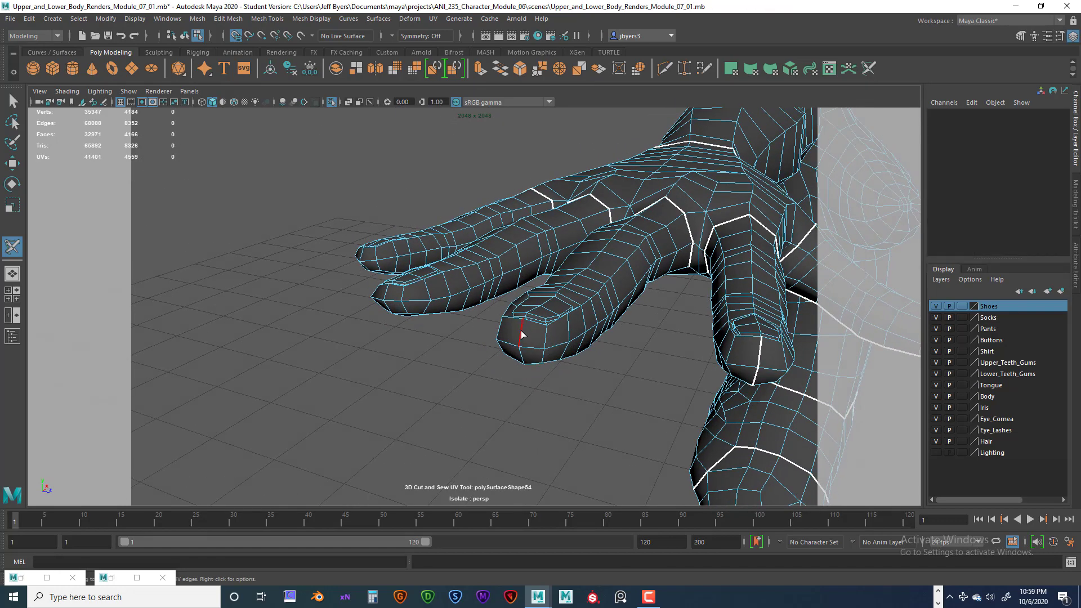
left_click(520, 338)
left_click(521, 334)
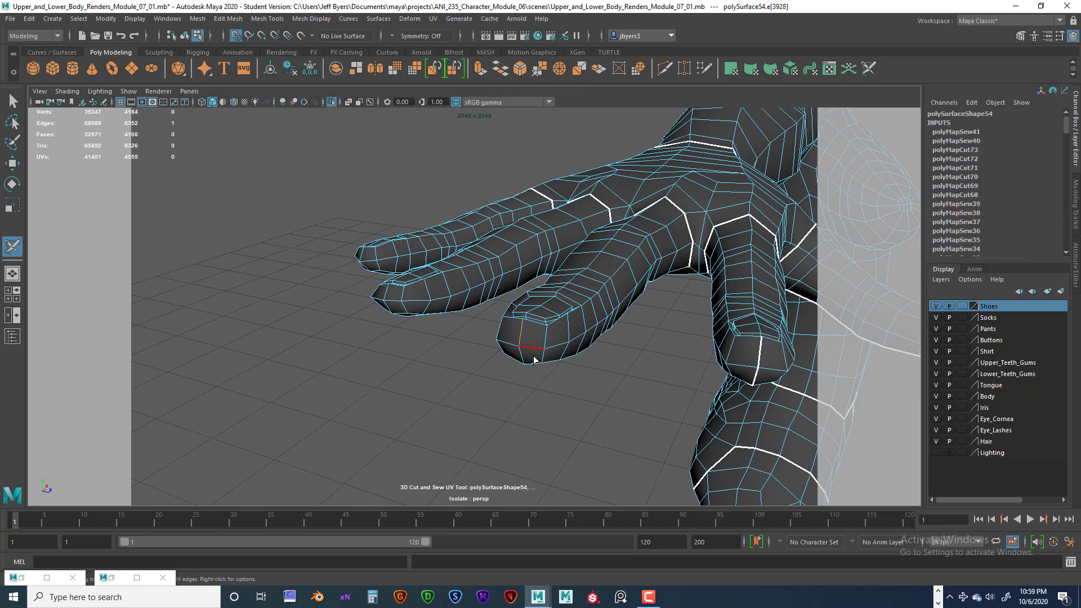
left_click(521, 337)
left_click(520, 336)
key("ctrl+z")
key("ctrl+z")
key("ctrl+z")
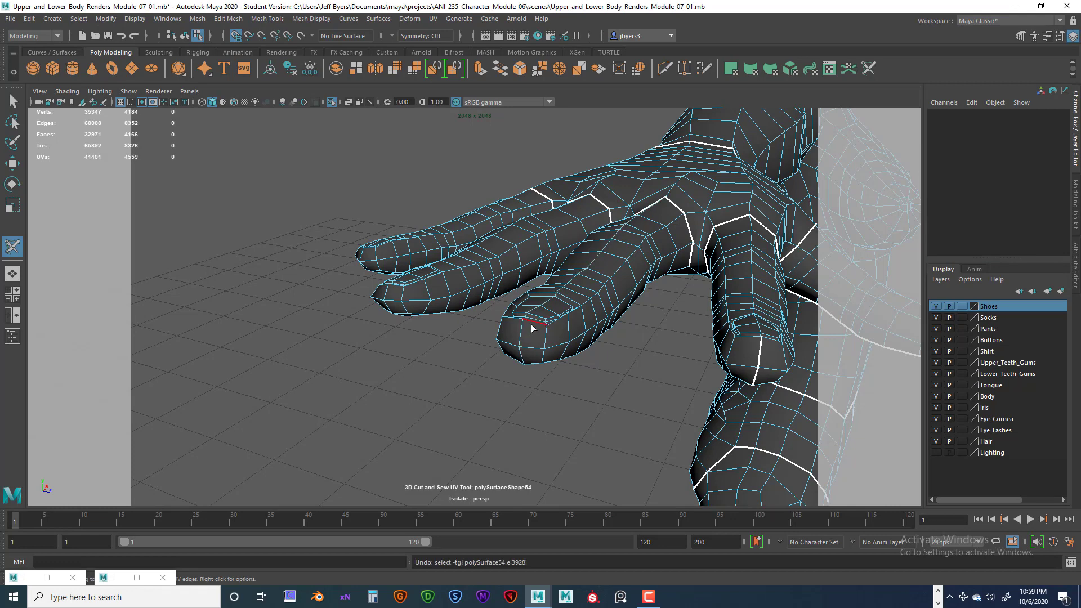
left_click(521, 334)
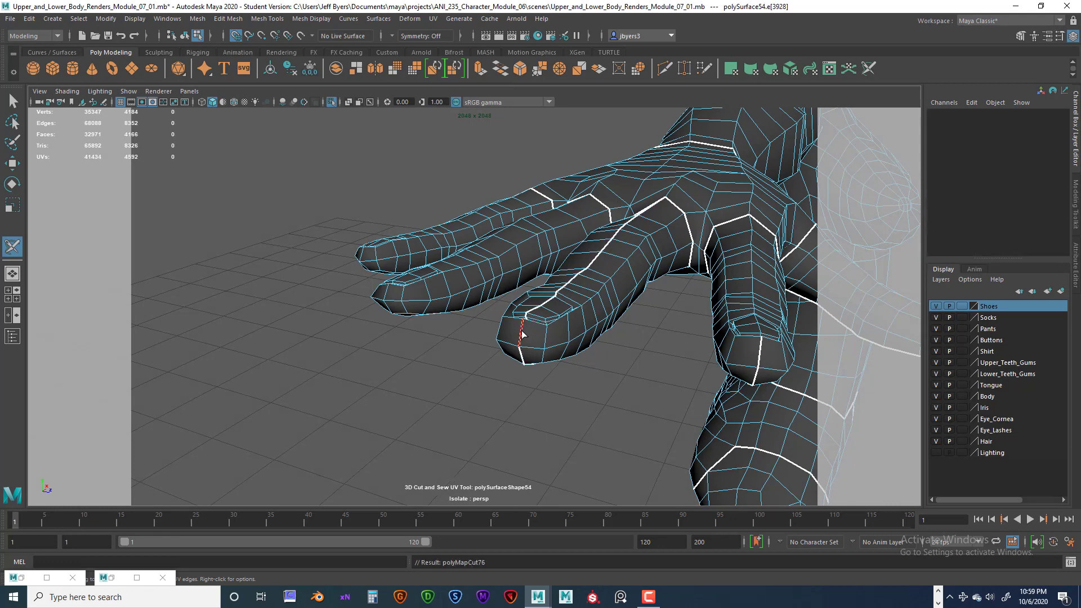
key("ctrl+z")
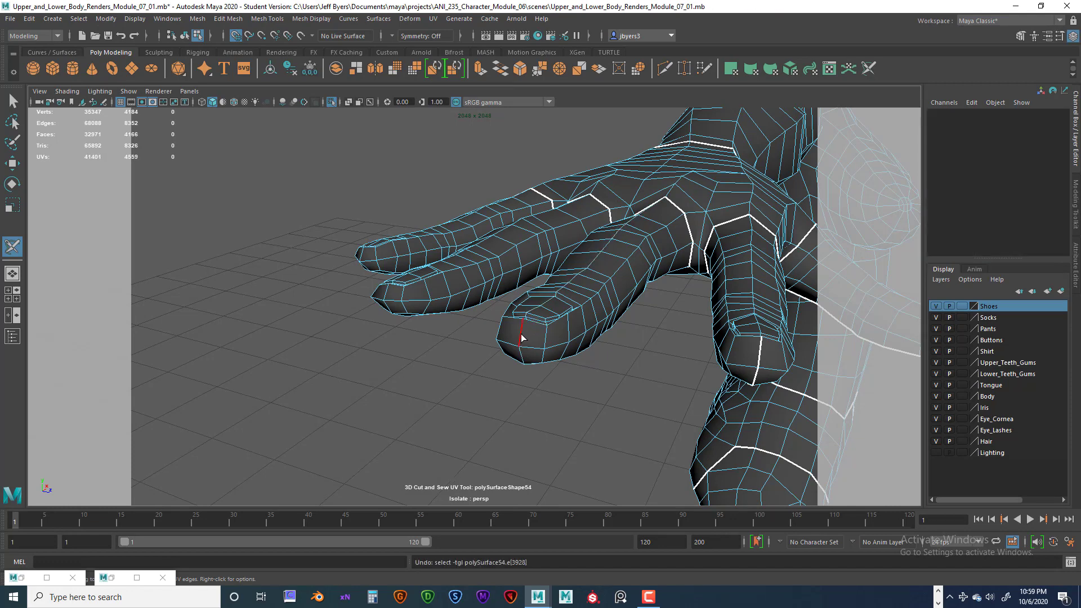
double_click(521, 333)
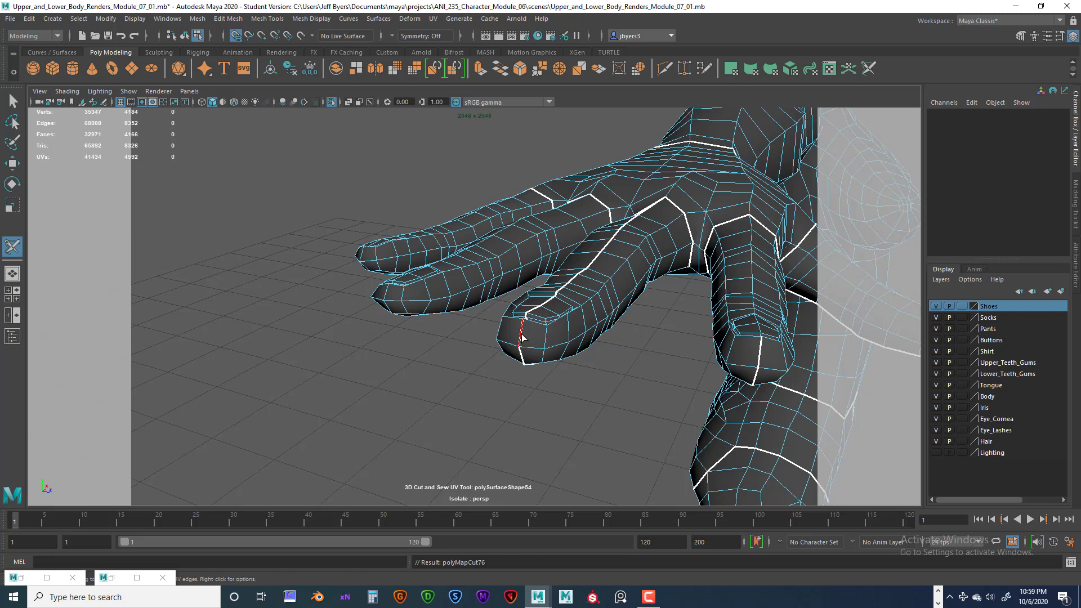
key("ctrl+z")
left_click(519, 341)
key("ctrl+z")
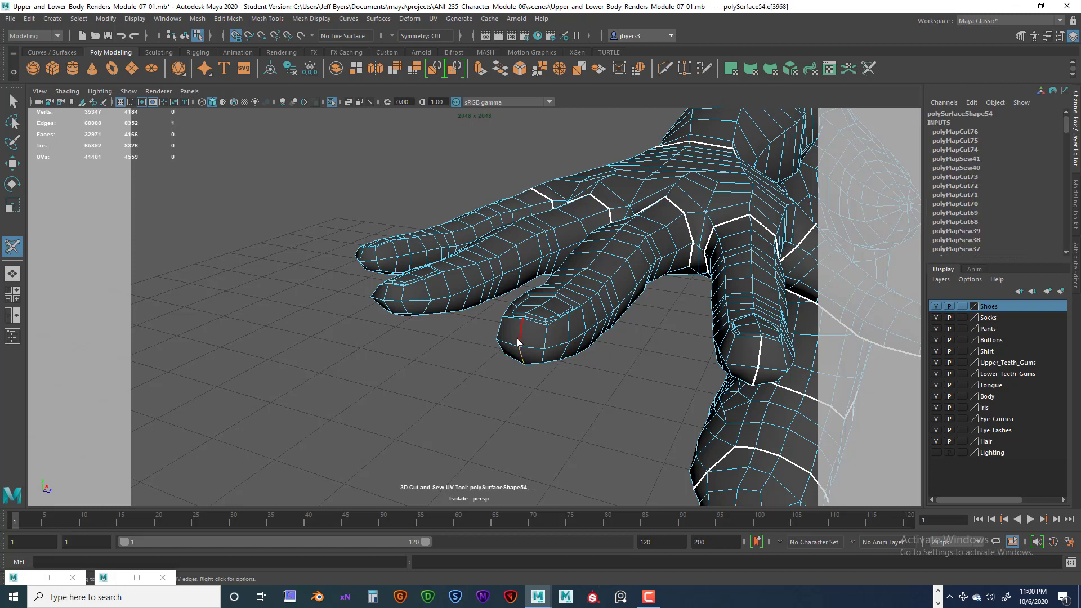
key("ctrl+z")
Cut the middle finger's tip edge below the nail and the palm-side seam from the fingertip down to the base seam.
left_click(520, 340)
left_click(519, 341)
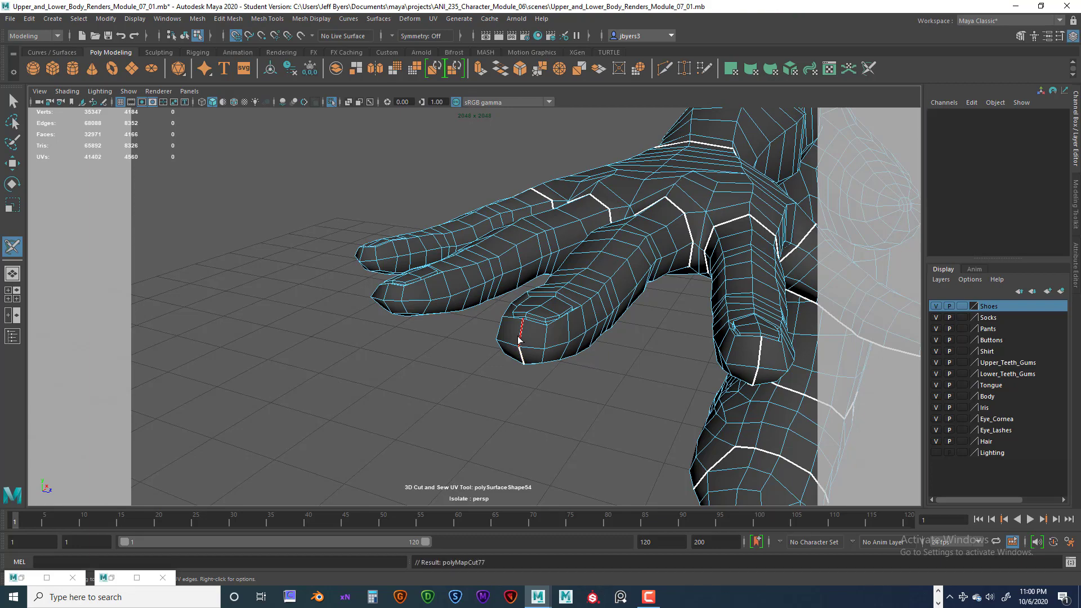
left_click_drag(555, 362, 458, 269, "alt")
middle_click_drag(458, 269, 456, 287, "alt")
left_click_drag(456, 286, 415, 346, "alt")
left_click(297, 336)
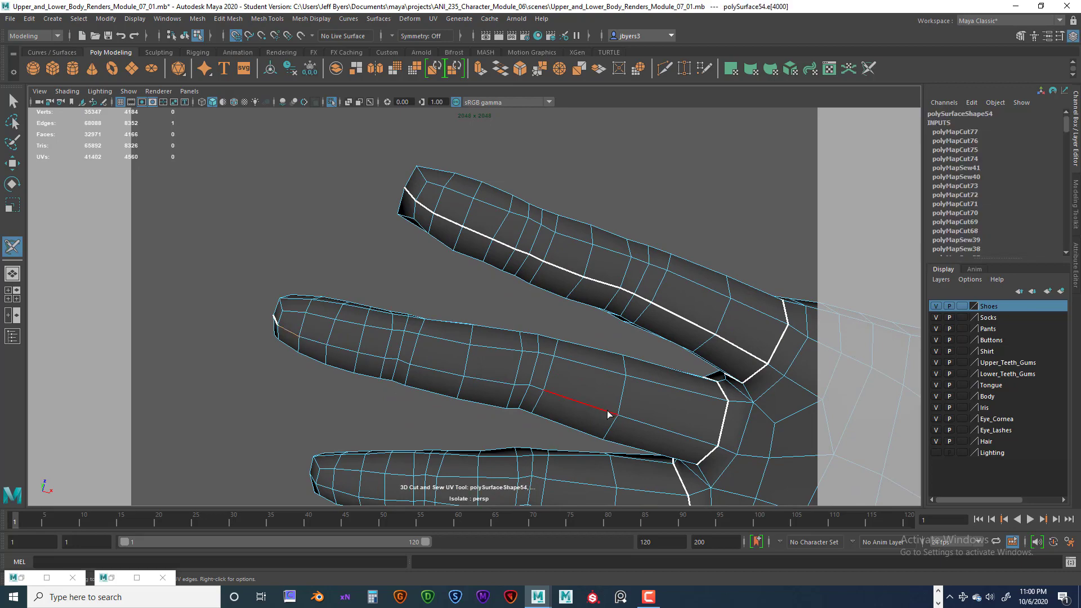
left_click(667, 431)
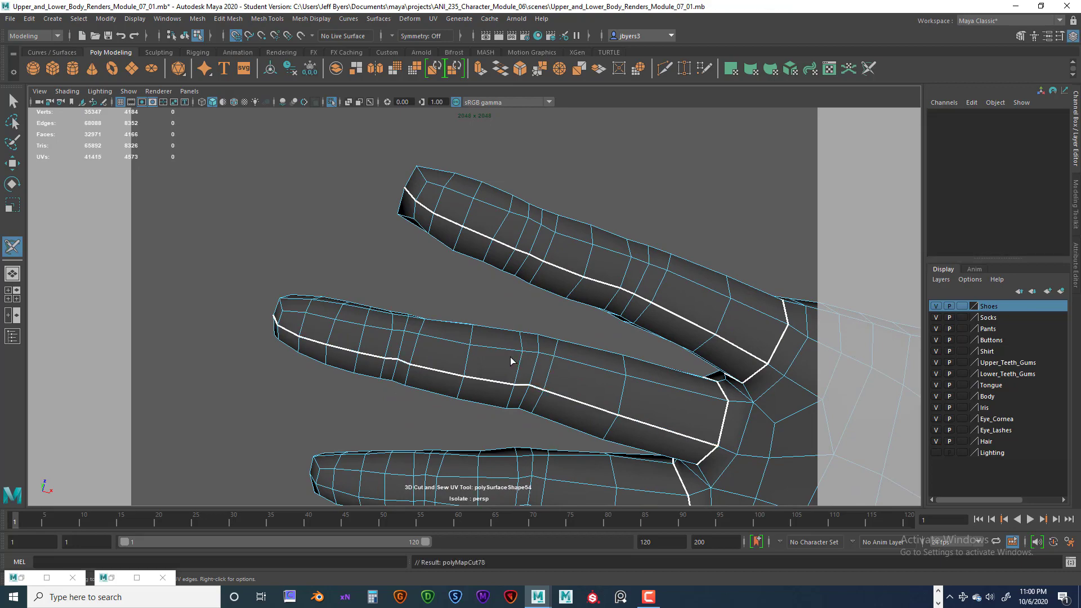
left_click_drag(513, 362, 554, 363, "alt")
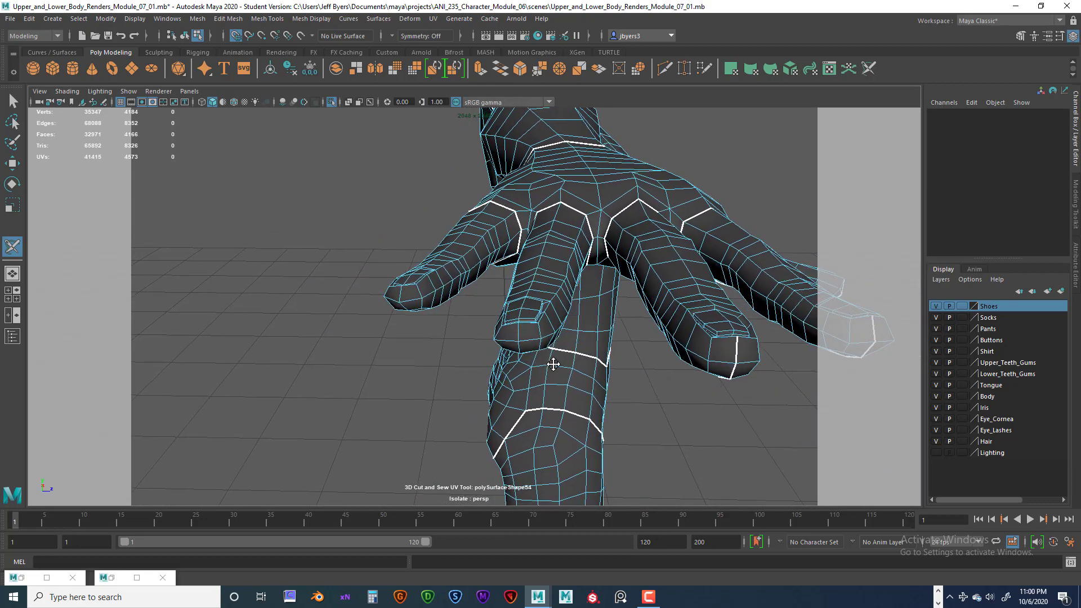
left_click(518, 336, "ctrl")
left_click_drag(533, 341, 513, 359, "alt")
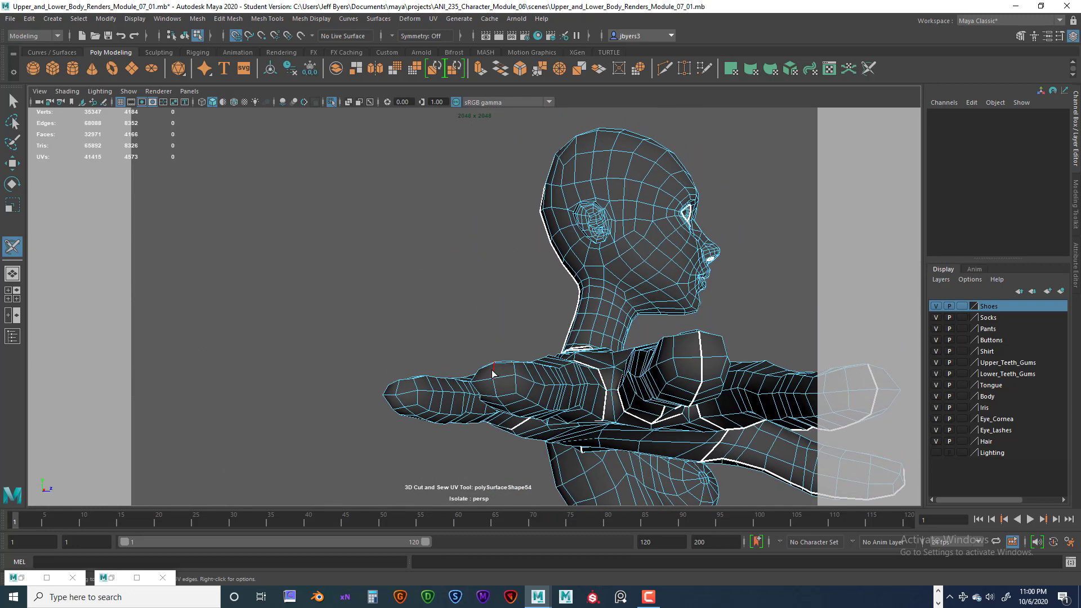
double_click(493, 375)
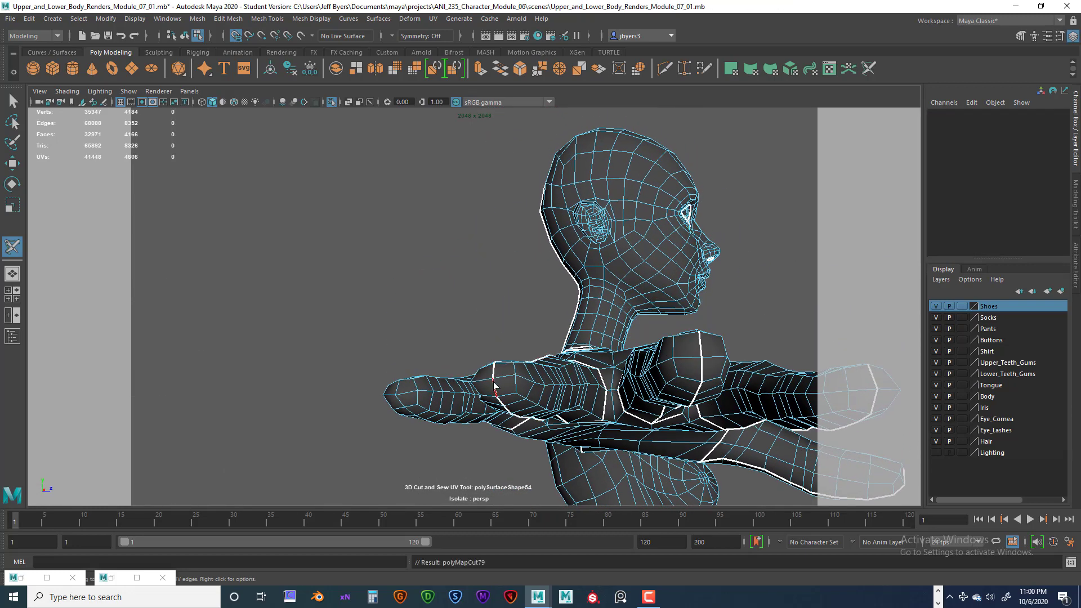
key("ctrl+z")
Cut the ring finger's tip edge and the lengthwise palm-side seam from the fingertip down to its base seam.
left_click(495, 386)
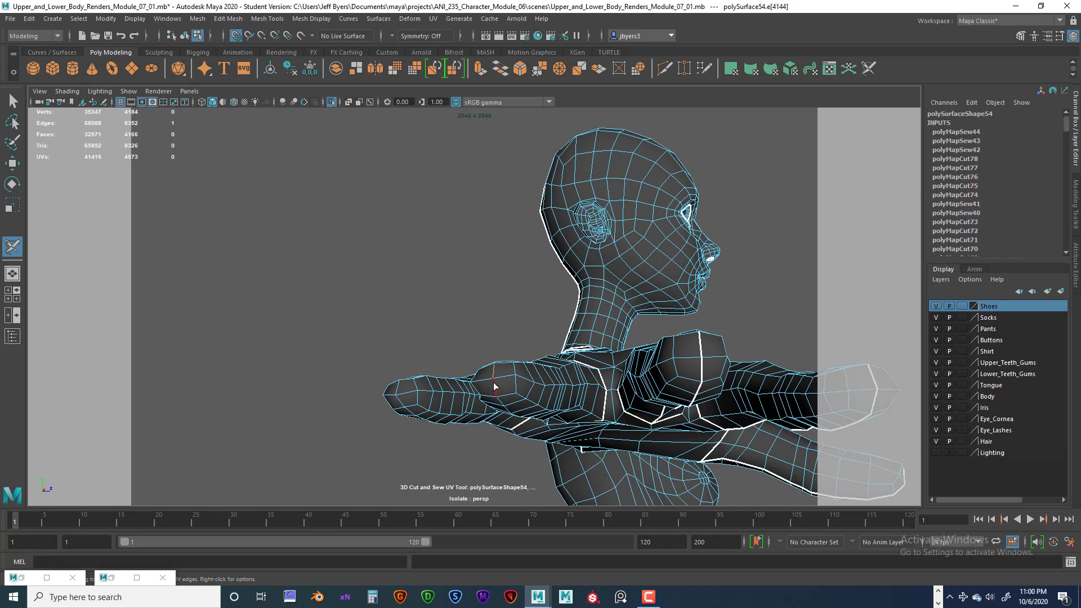
left_click(493, 376)
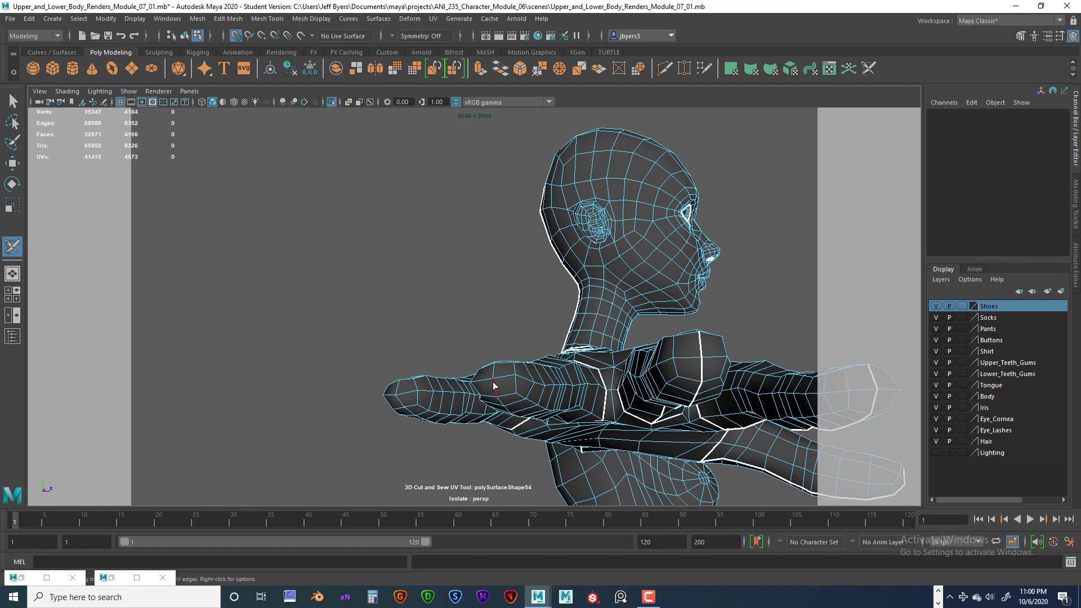
left_click(493, 377)
left_click_drag(524, 394, 437, 338, "alt")
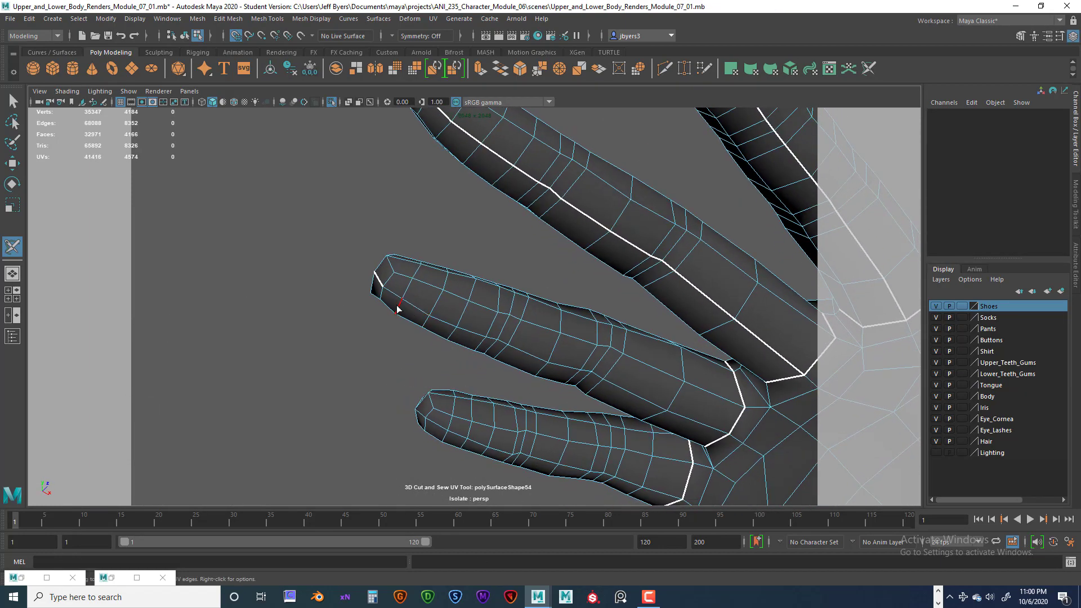
left_click_drag(394, 295, 728, 434)
left_click_drag(577, 350, 623, 348, "alt")
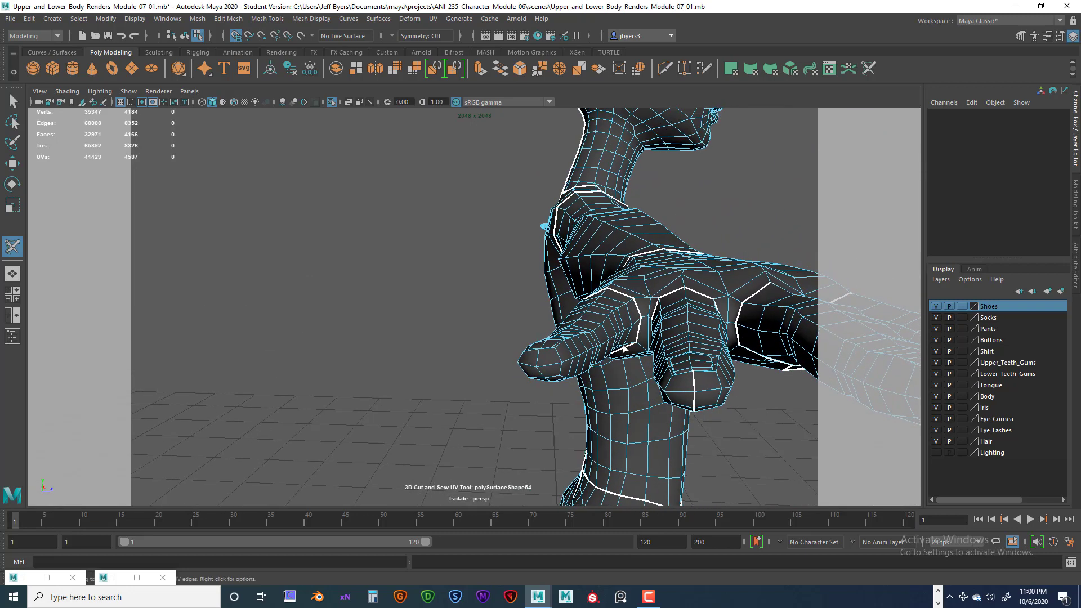
Cut the little finger's tip edges below the nail.
left_click(538, 355)
left_click(541, 374)
mouse_move(540, 374)
left_mouse_down()
mouse_move(537, 361)
mouse_move(554, 420)
mouse_move(517, 338)
mouse_move(527, 328)
left_mouse_up()
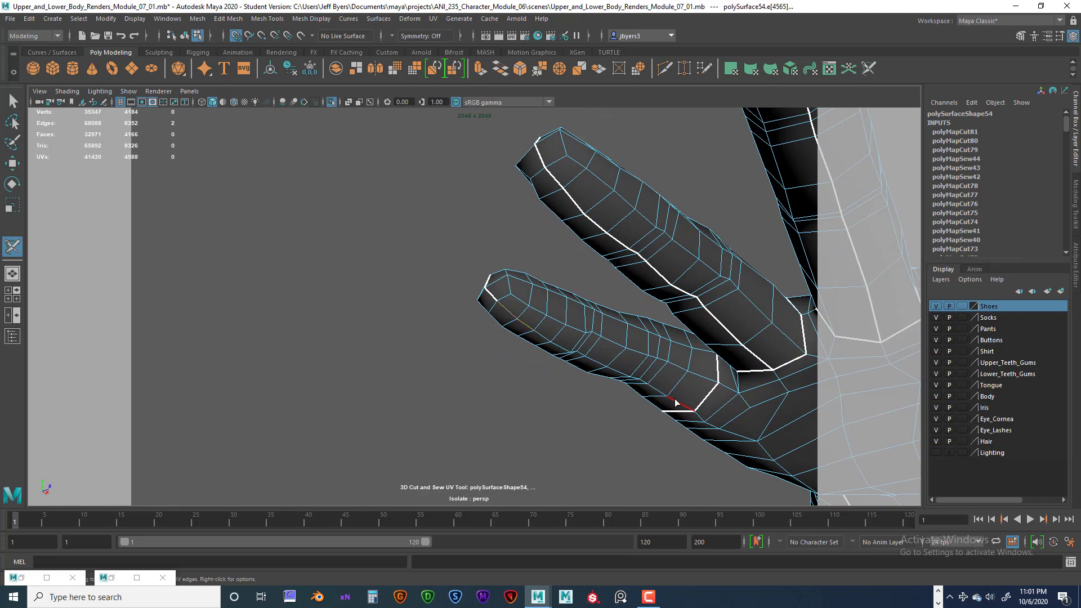
double_click(676, 402)
left_click_drag(558, 359, 511, 302, "alt")
double_click(516, 329)
key("ctrl+z")
double_click(519, 328)
key("ctrl+z")
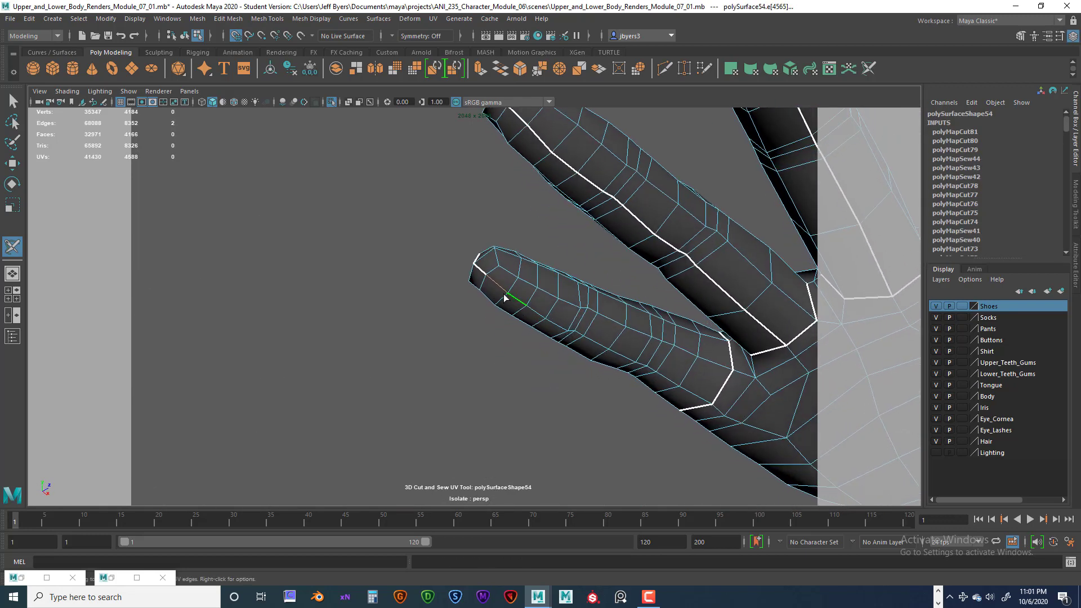
Cut the lengthwise palm-side seam of the little finger from its base seam up to the tip cut.
double_click(693, 394)
left_click(505, 297)
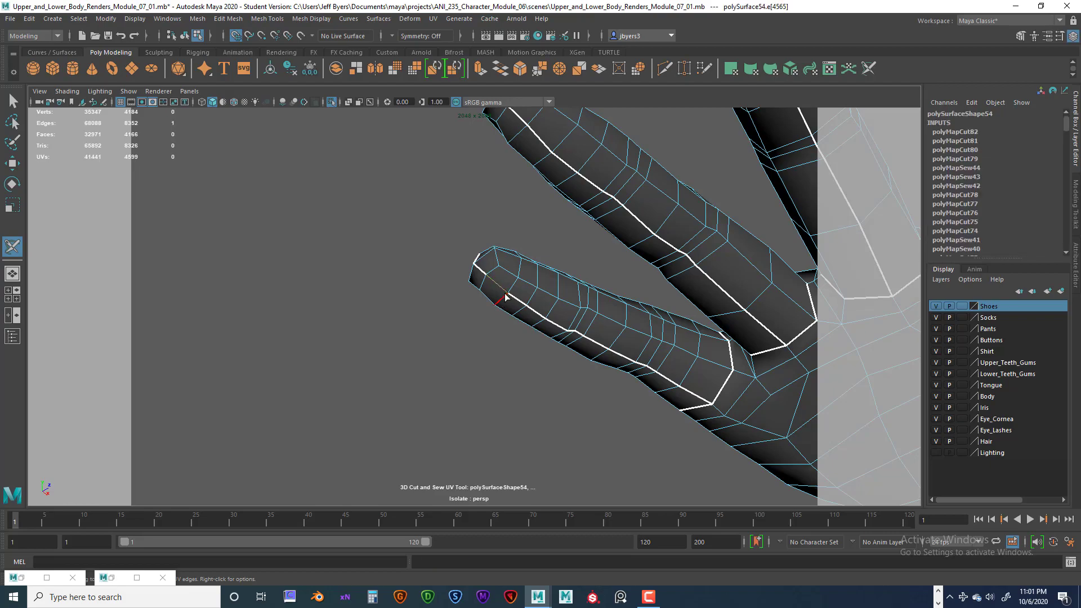
left_click(499, 291)
Cut a lengthwise seam through the middle of the palm, from the ring finger's base seam down to the wrist seam.
left_click_drag(542, 319, 624, 308, "alt")
scroll(588, 369, "down", 5)
left_click_drag(632, 300, 721, 313, "alt")
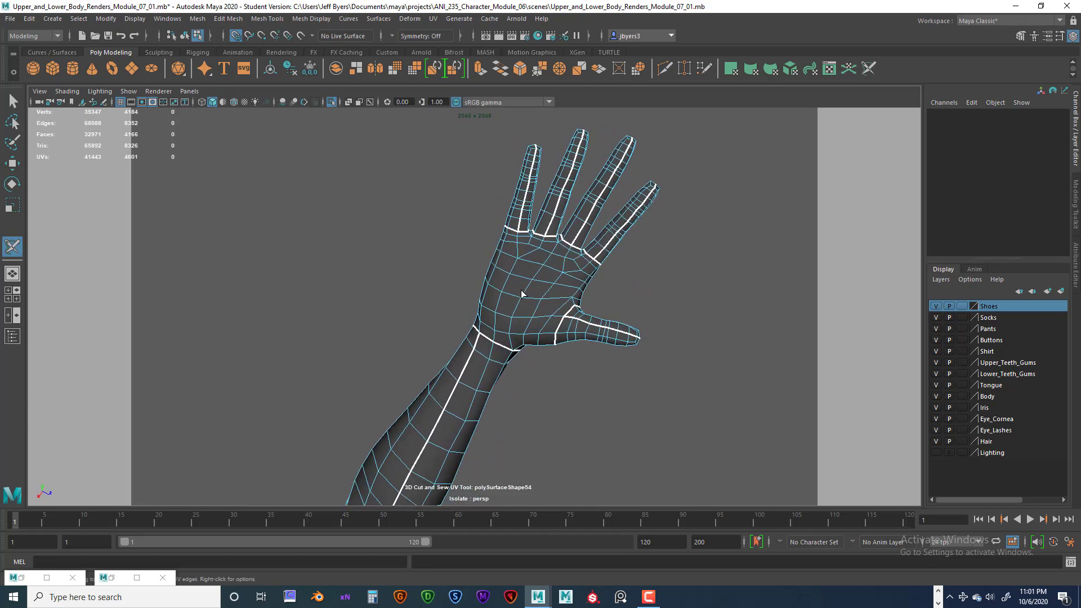
left_click_drag(521, 293, 500, 266, "alt")
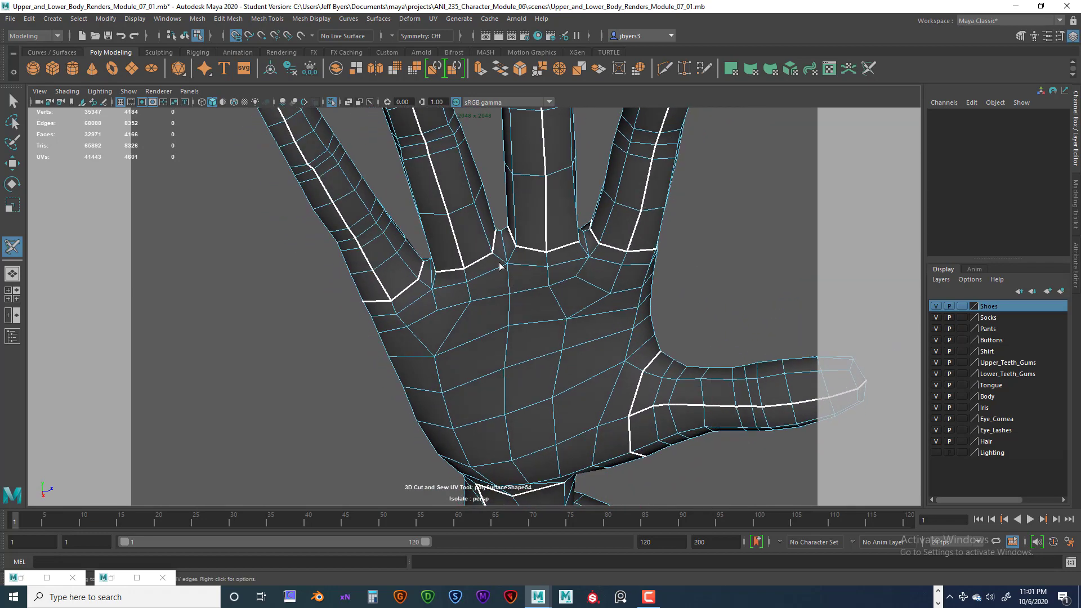
left_click(499, 261)
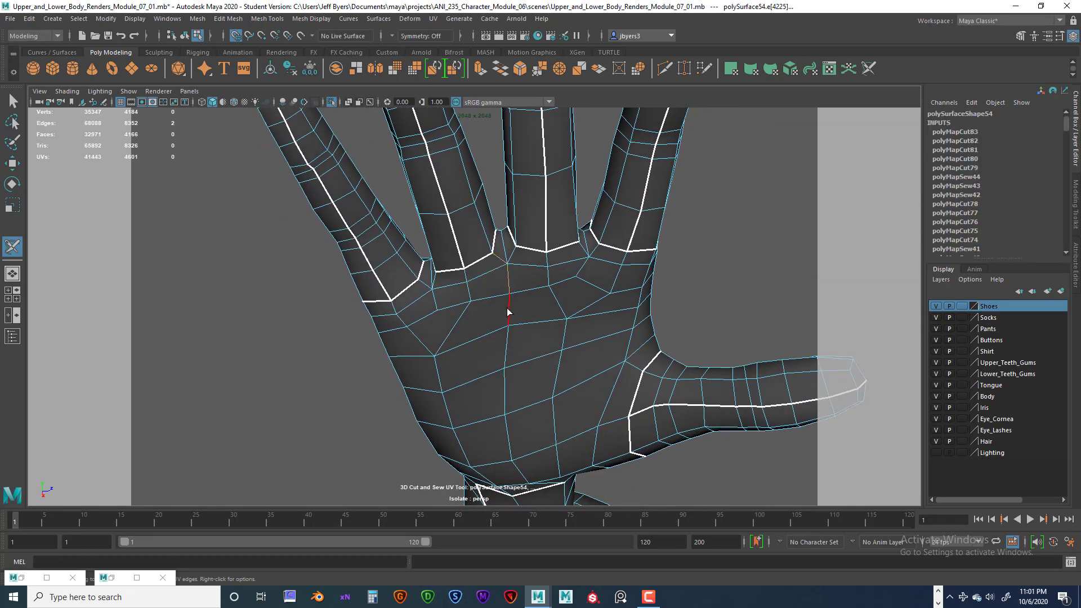
left_click_drag(545, 422, 511, 321, "alt")
double_click(560, 386)
left_click(519, 302)
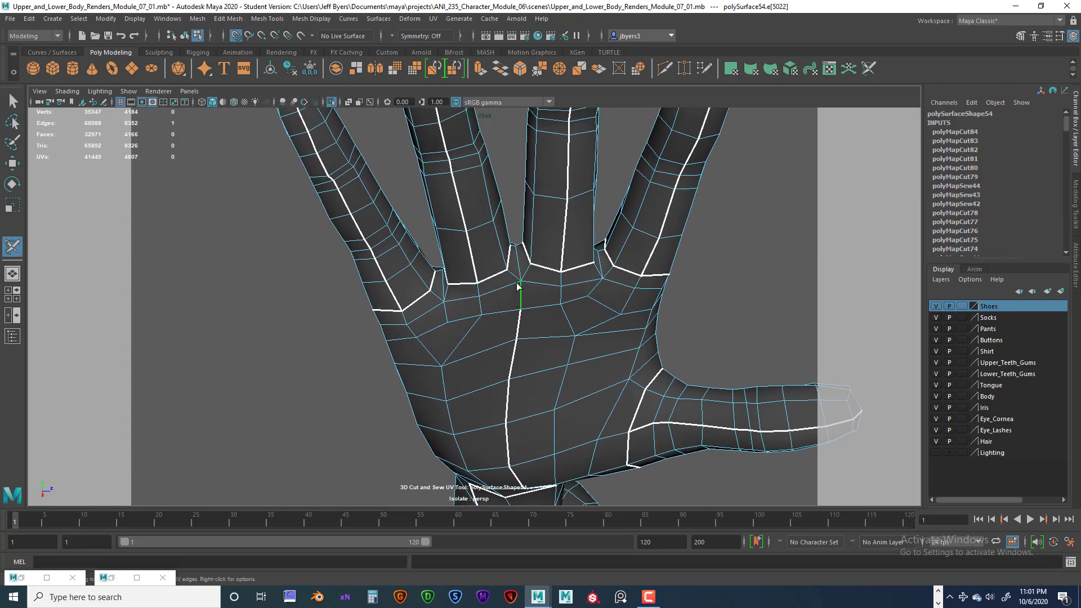
left_click(514, 277)
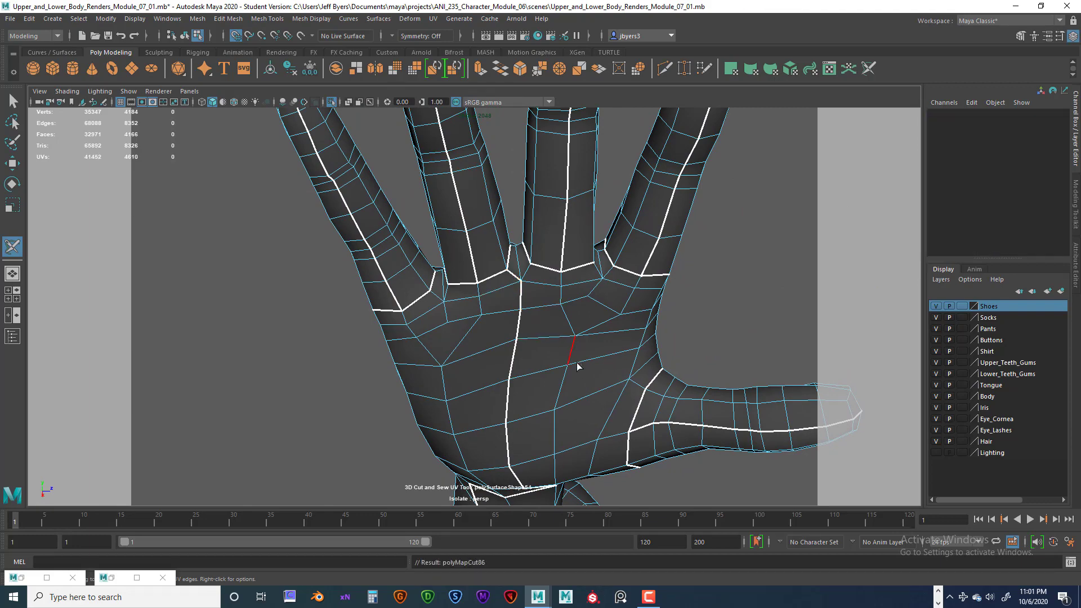
Cut the seam across the back of the thumb's base.
scroll(569, 366, "down", 5)
left_click_drag(551, 380, 530, 311, "alt")
middle_click_drag(530, 310, 596, 318, "alt")
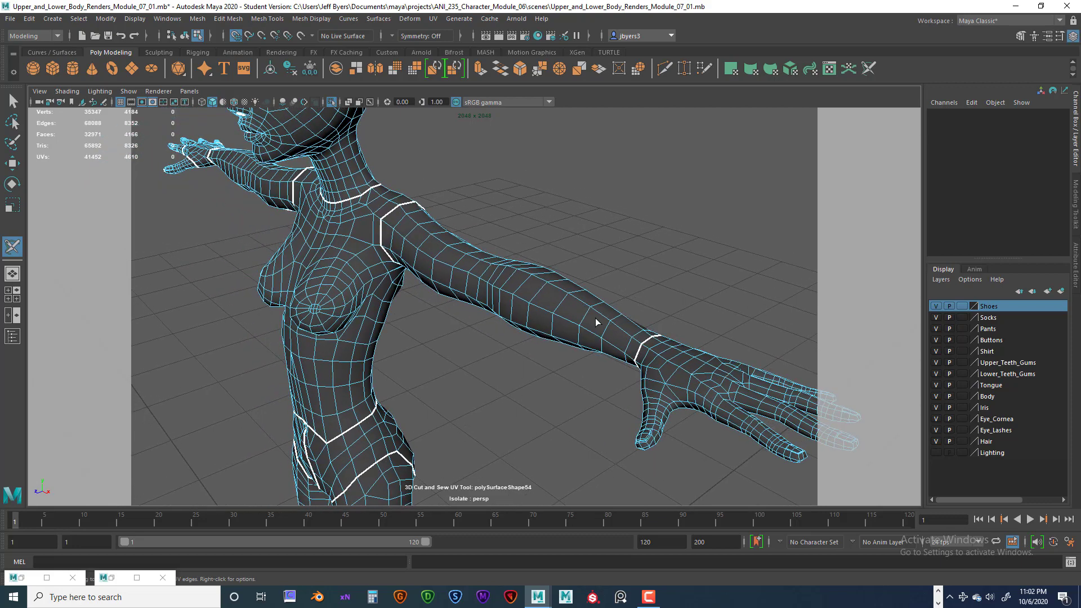
right_click_drag(595, 319, 490, 306, "alt")
middle_click_drag(490, 307, 473, 268, "alt")
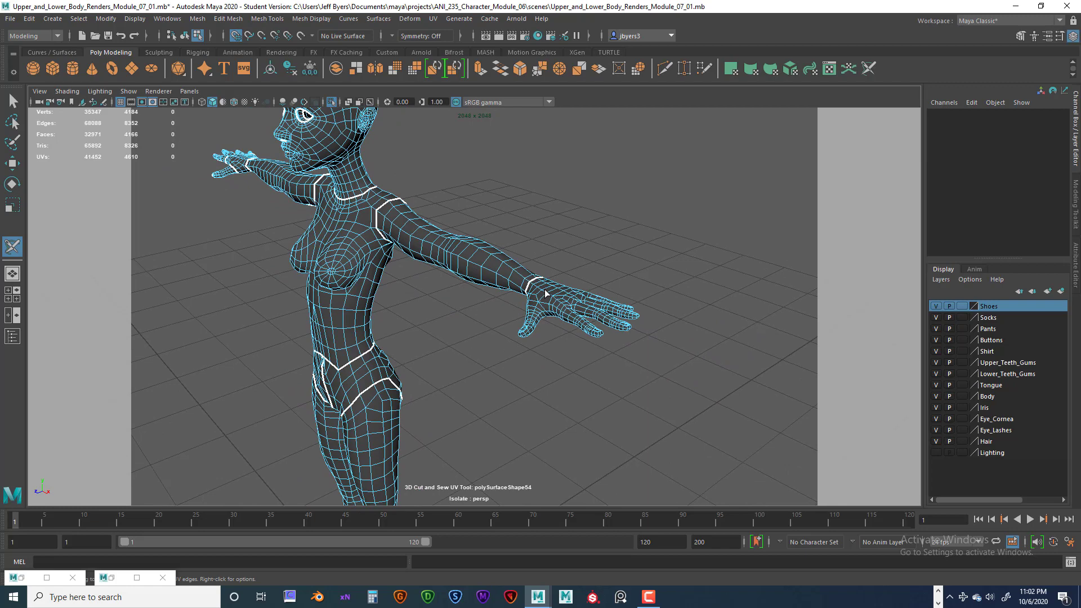
scroll(557, 318, "up", 8)
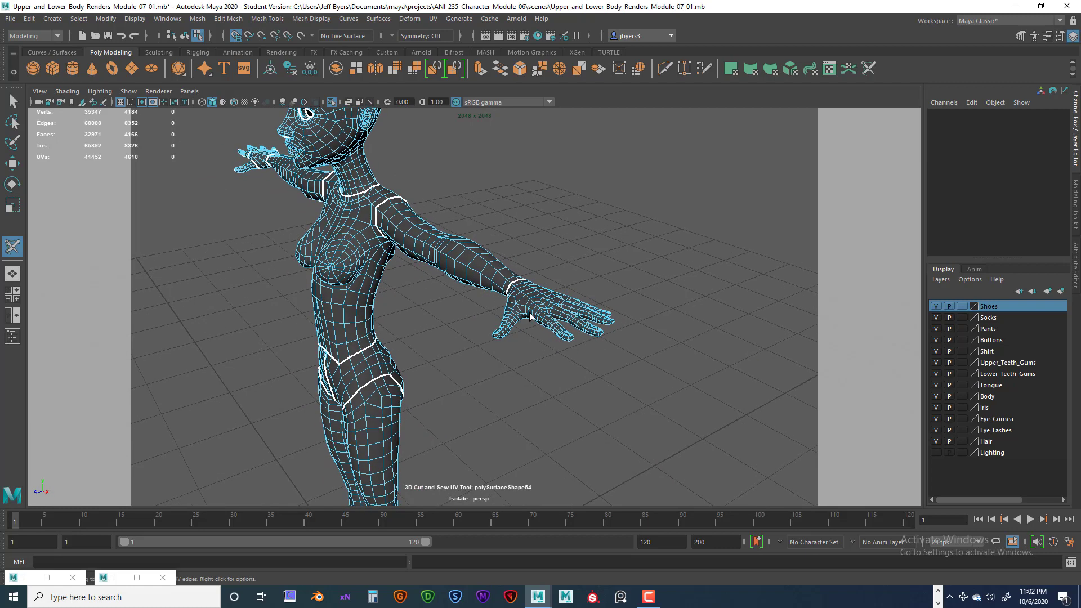
middle_click_drag(553, 299, 565, 252, "alt")
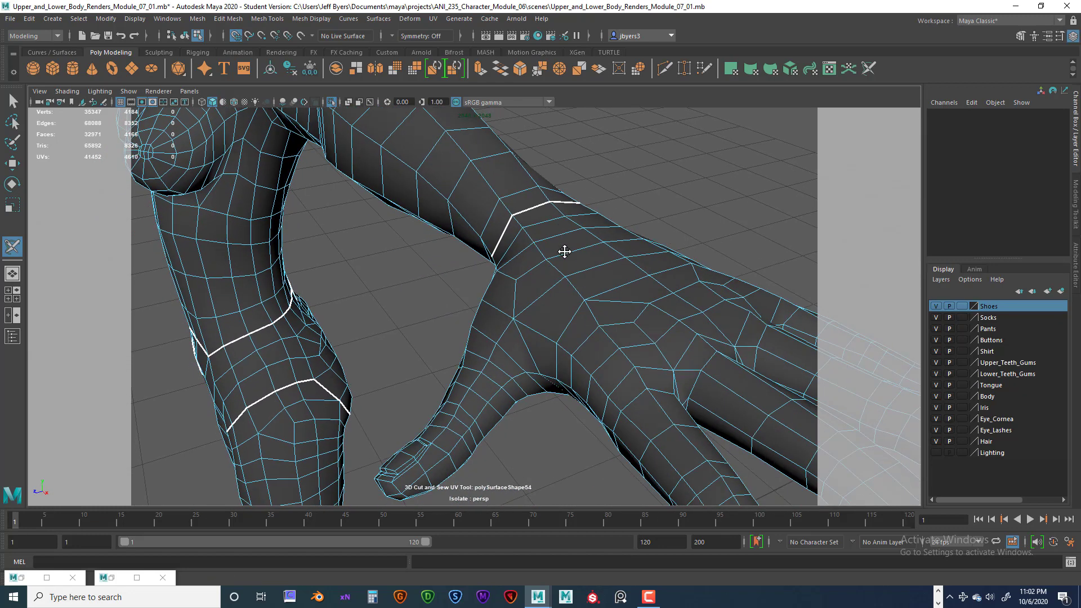
left_click(516, 363)
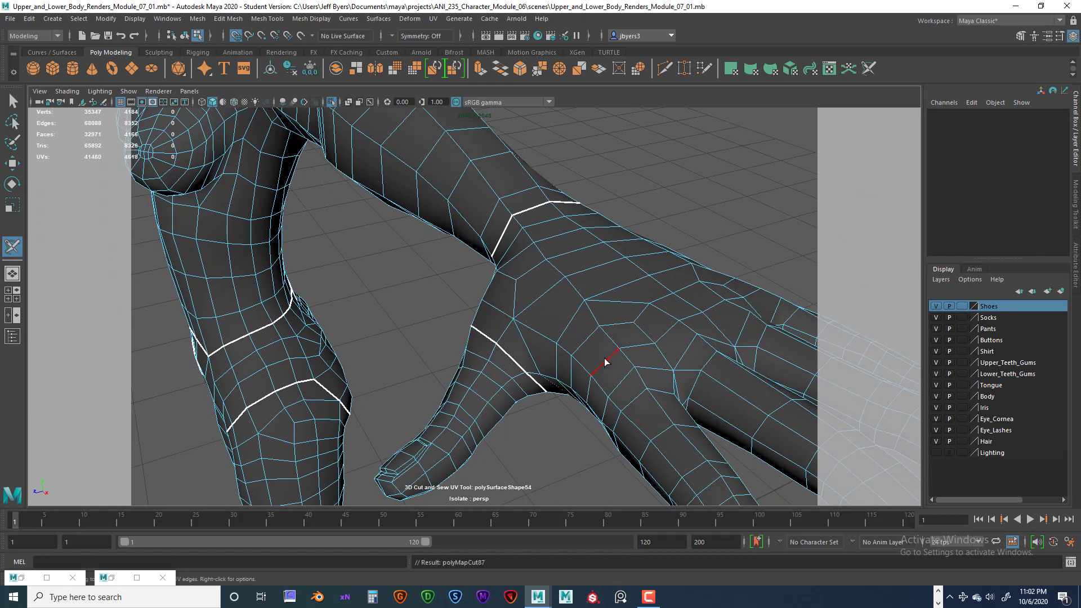
Cut the base seams of the index, middle, ring and little fingers across the back of the hand.
scroll(610, 359, "down", 5)
left_click_drag(608, 378, 580, 387, "alt")
middle_click_drag(579, 387, 578, 331, "alt")
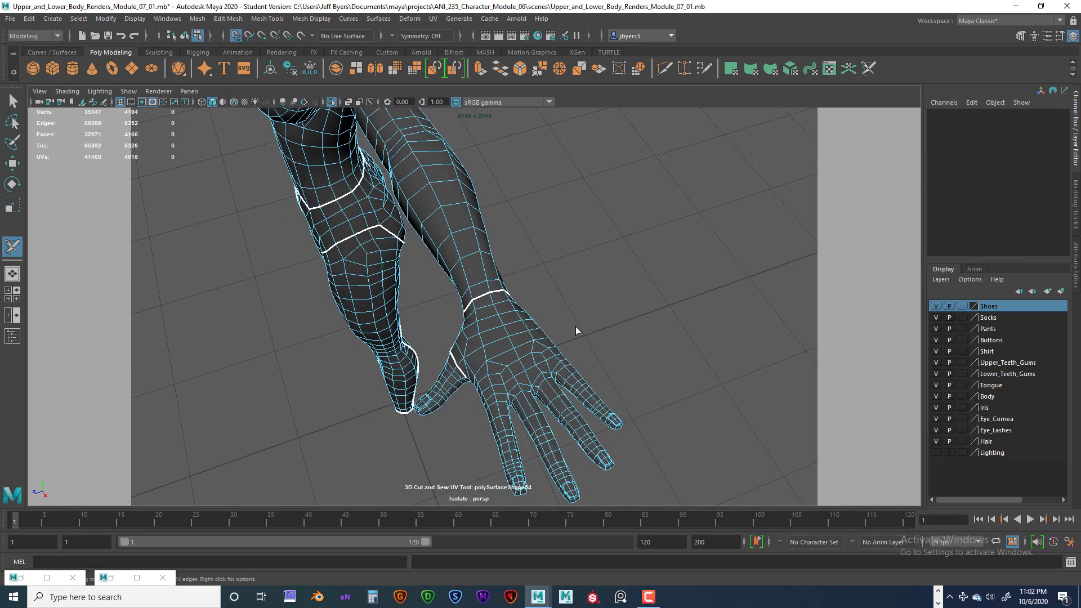
middle_click_drag(604, 270, 613, 260, "alt")
right_click_drag(584, 308, 683, 321, "alt")
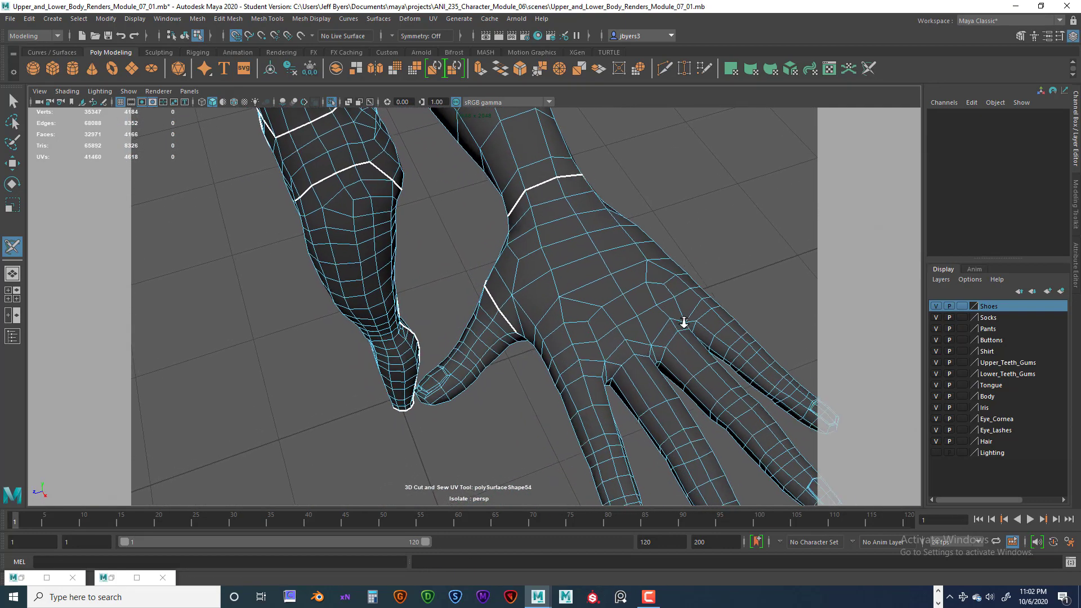
left_click_drag(684, 322, 635, 352, "alt")
left_click(534, 391)
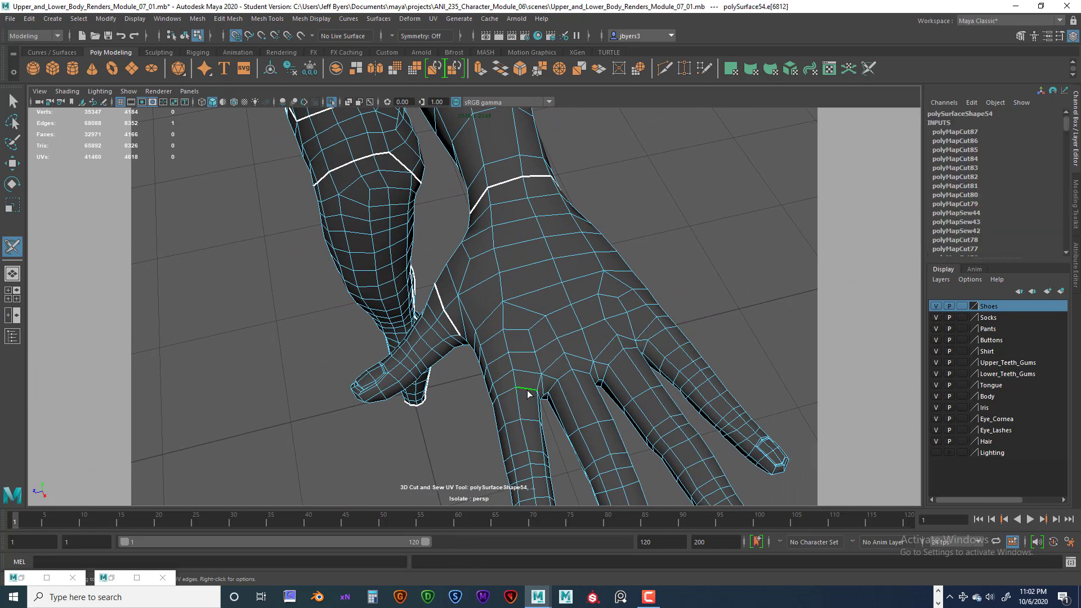
left_click(614, 359)
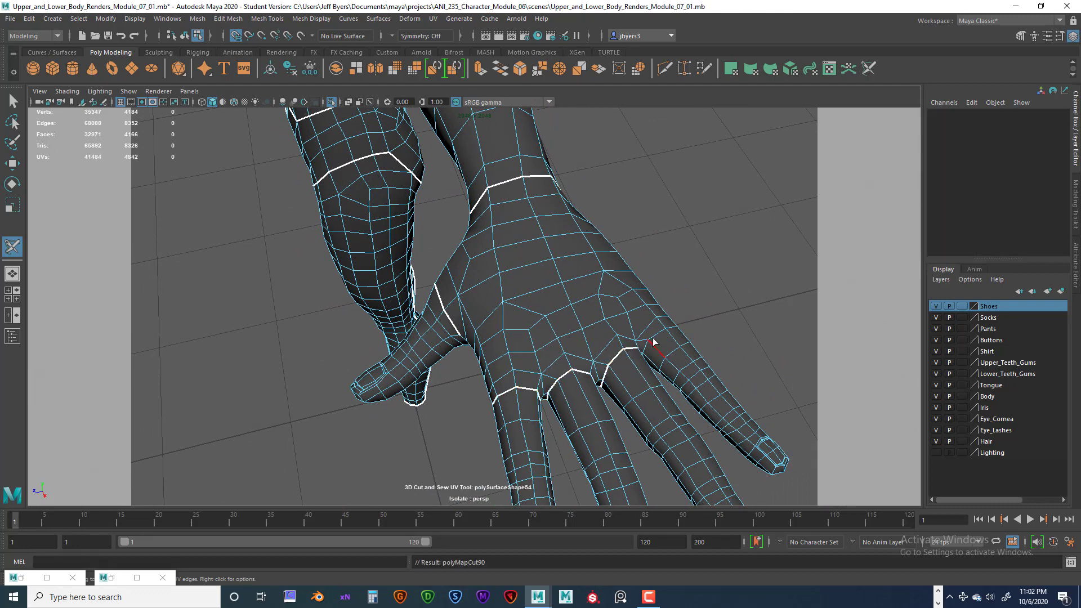
left_click(657, 336)
Examine the seams on the arms, hands, shoulders and neck from several angles.
left_click_drag(624, 369, 654, 424, "alt")
right_click_drag(655, 424, 636, 336, "alt")
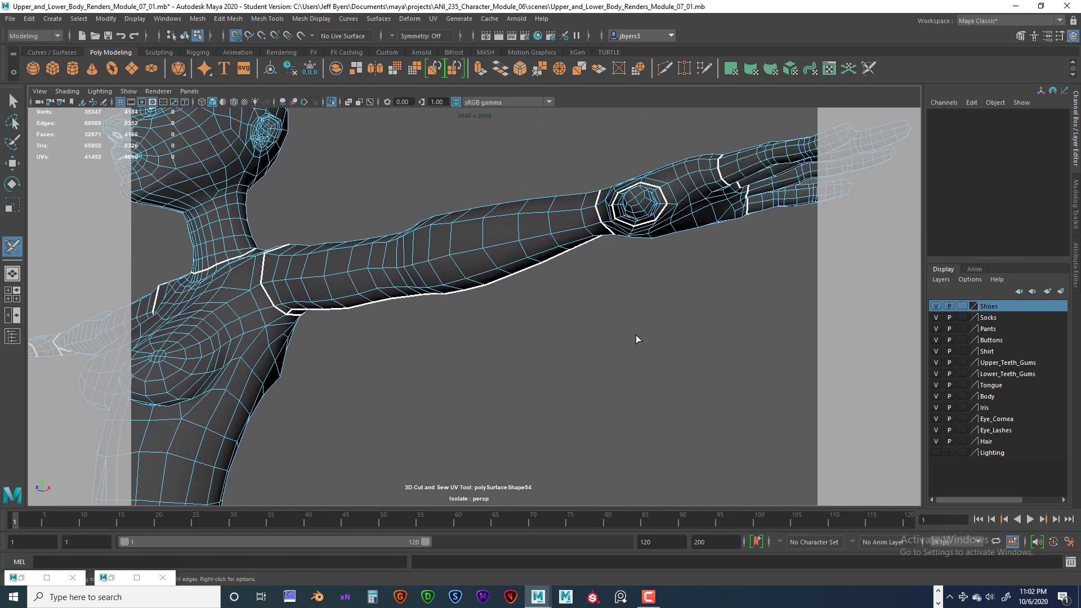
middle_click_drag(637, 336, 581, 418, "alt")
right_click_drag(581, 417, 698, 378, "alt")
left_click_drag(698, 377, 665, 404, "alt")
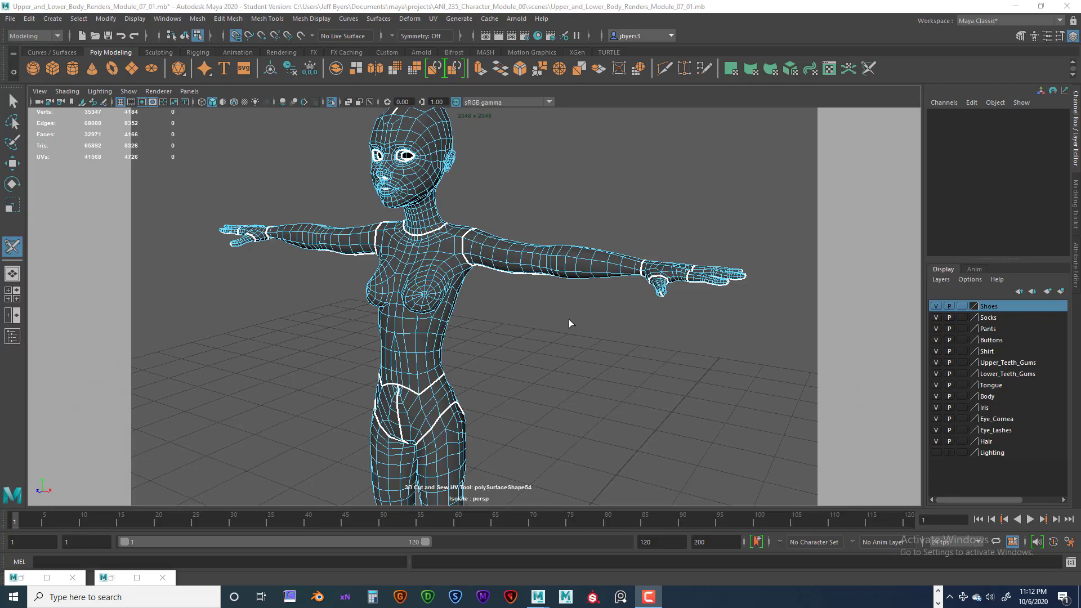
left_click_drag(541, 321, 542, 326, "alt")
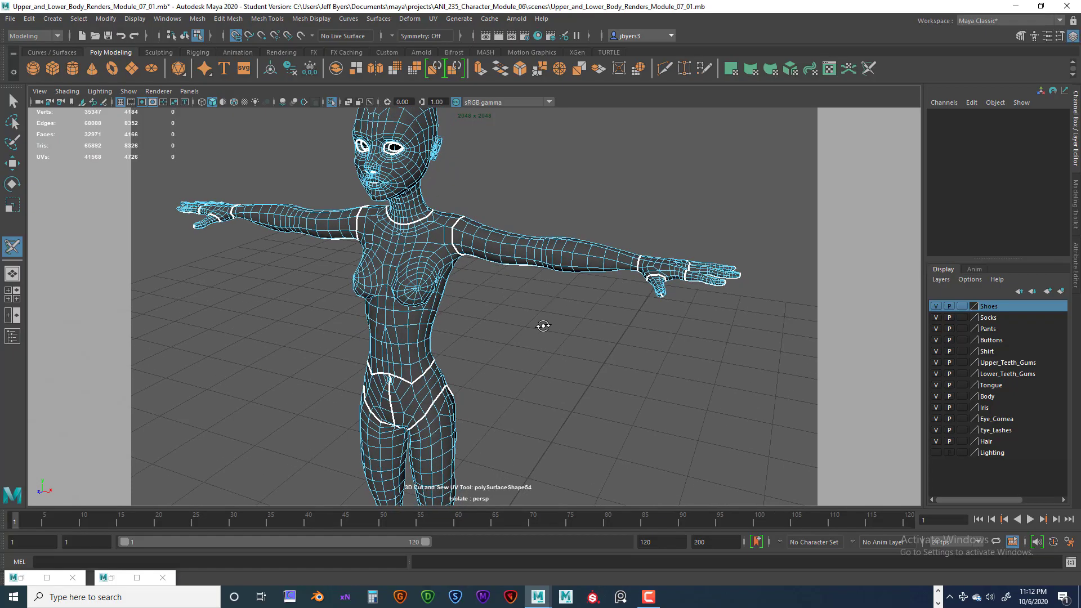
middle_click_drag(537, 301, 581, 374, "alt")
right_click_drag(582, 374, 726, 379, "alt")
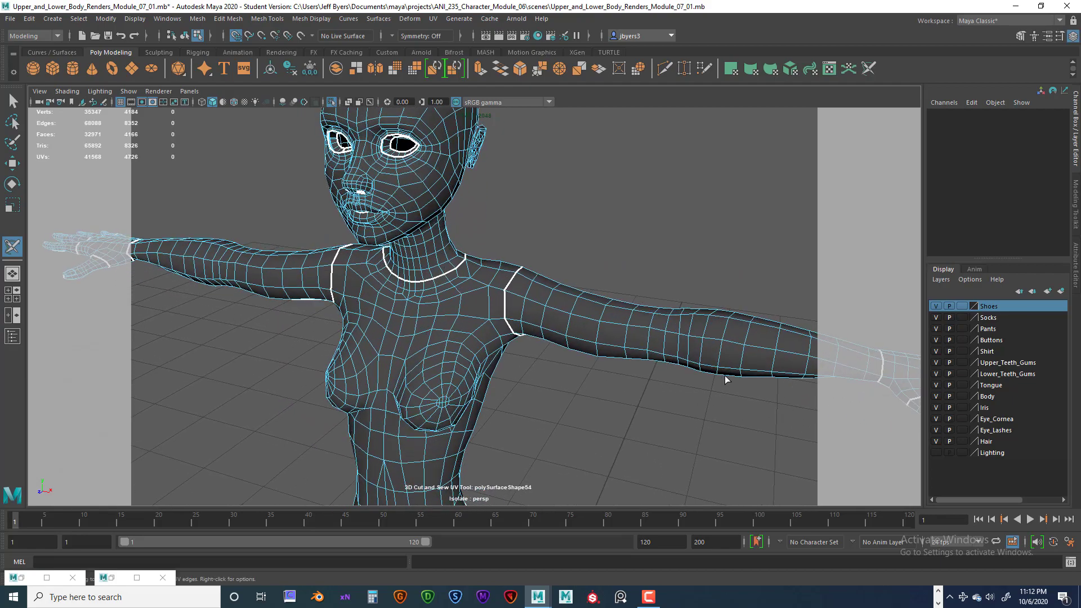
left_click_drag(727, 379, 623, 308, "alt")
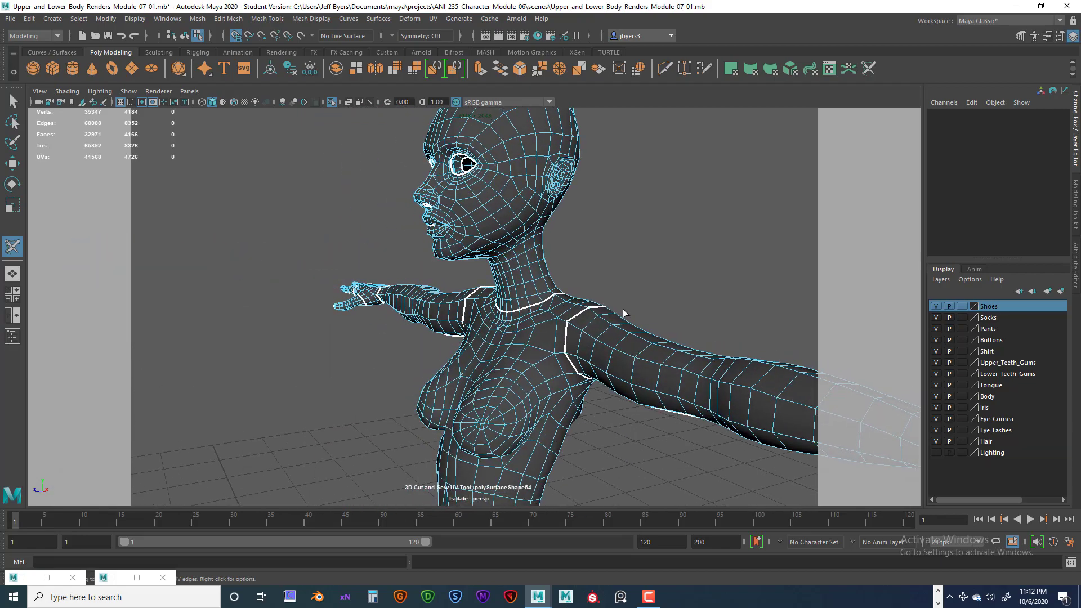
Cut the seam edges along the front of the ear where it joins the side of the head.
middle_click_drag(623, 306, 616, 379, "alt")
right_click_drag(615, 379, 622, 377, "alt")
left_click_drag(622, 376, 724, 441, "alt")
right_click_drag(725, 440, 647, 396, "alt")
left_click_drag(647, 397, 545, 414, "alt")
right_click_drag(545, 414, 589, 417, "alt")
left_click_drag(589, 417, 574, 356, "alt")
middle_click_drag(574, 355, 570, 337, "alt")
scroll(569, 336, "up", 5)
scroll(571, 338, "down", 5)
scroll(572, 337, "up", 3)
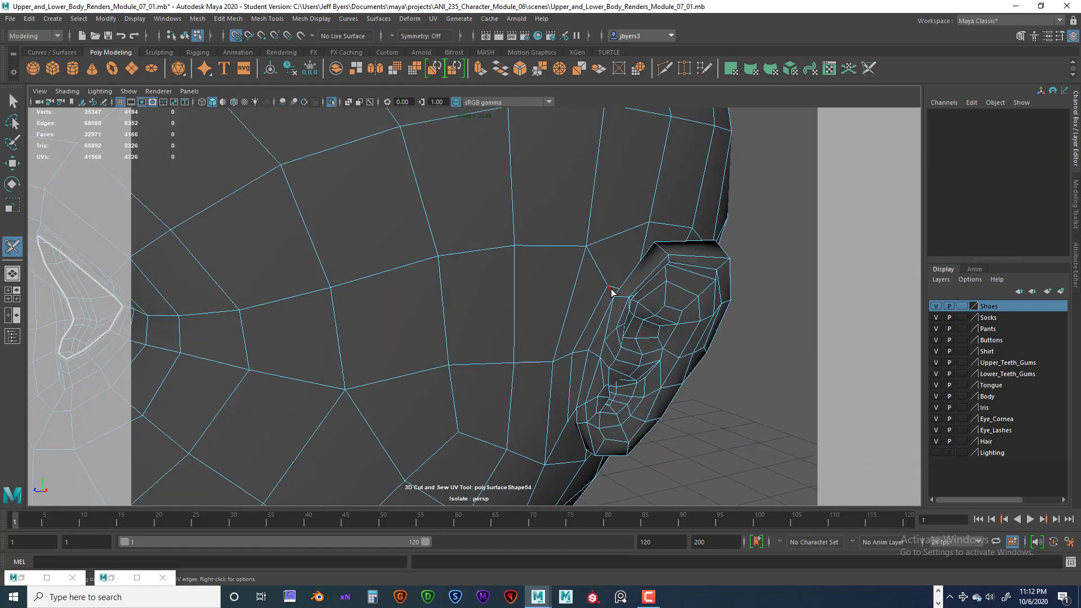
left_click(593, 315)
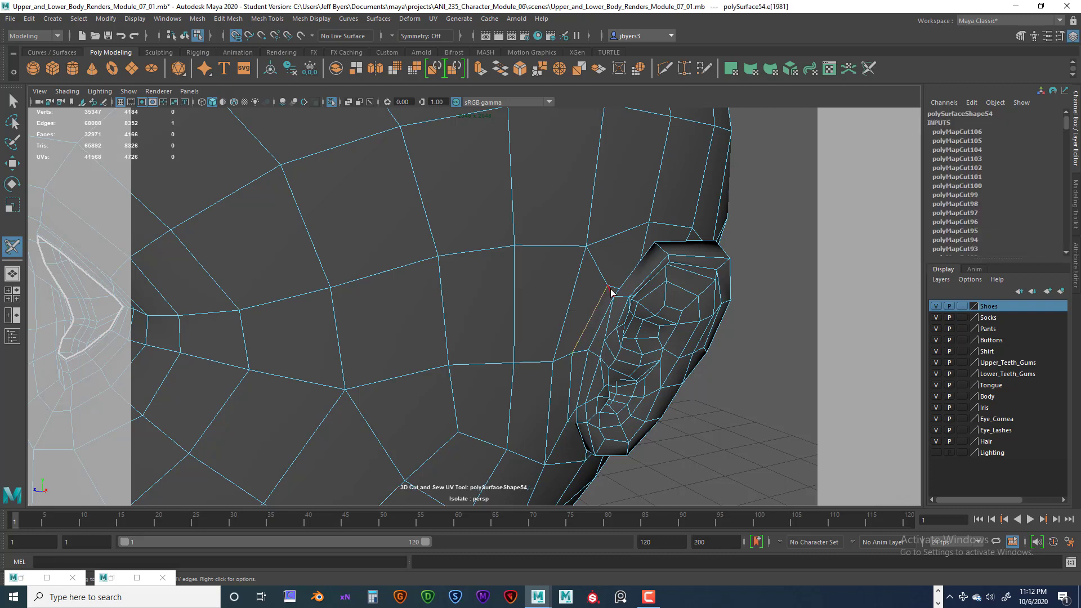
mouse_move(613, 290)
left_mouse_down()
mouse_move(603, 338)
mouse_move(589, 273)
mouse_move(700, 322)
mouse_move(637, 316)
mouse_move(618, 279)
left_mouse_up()
left_click(571, 365)
Cut the rest of the ear's base seam behind the ear, and check the loop from inside the head.
left_click_drag(627, 329, 616, 326, "alt")
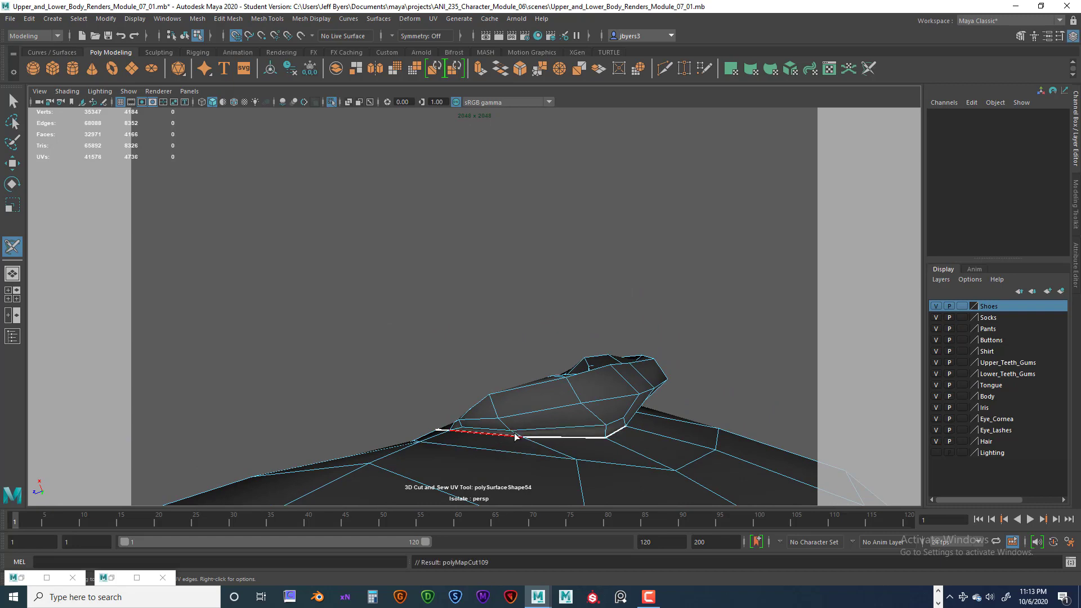
left_click_drag(676, 422, 796, 469, "alt")
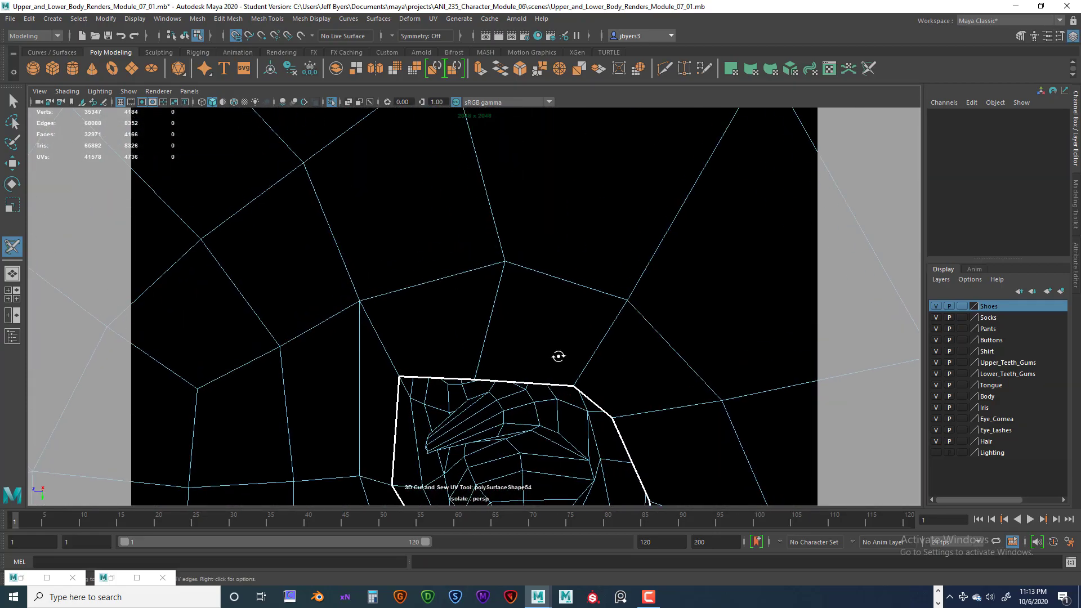
left_click_drag(559, 356, 566, 415, "alt")
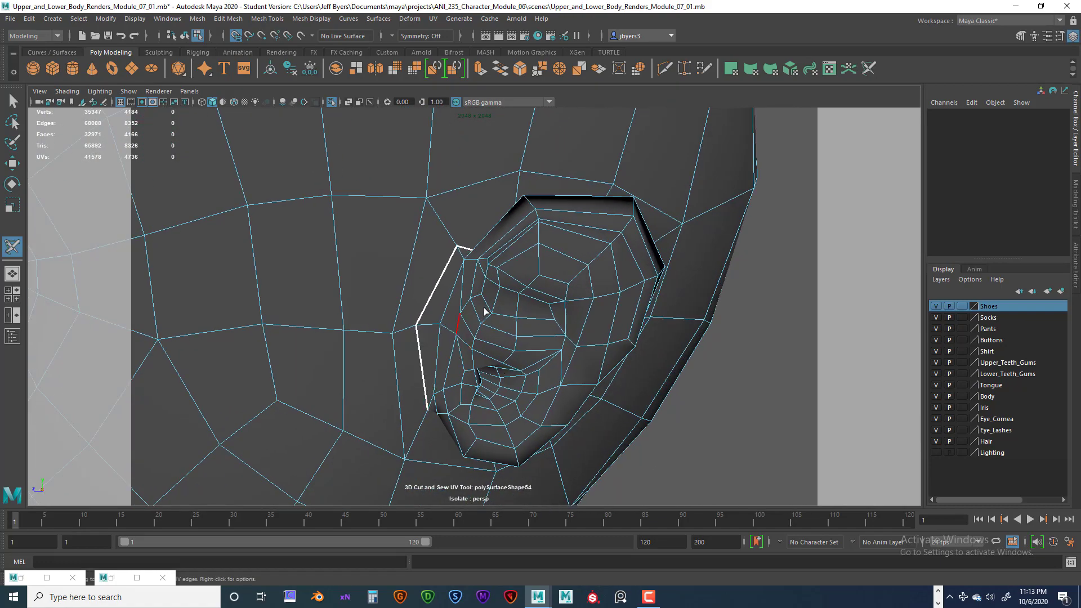
left_click_drag(485, 311, 567, 330, "alt")
left_click_drag(362, 303, 398, 321, "alt")
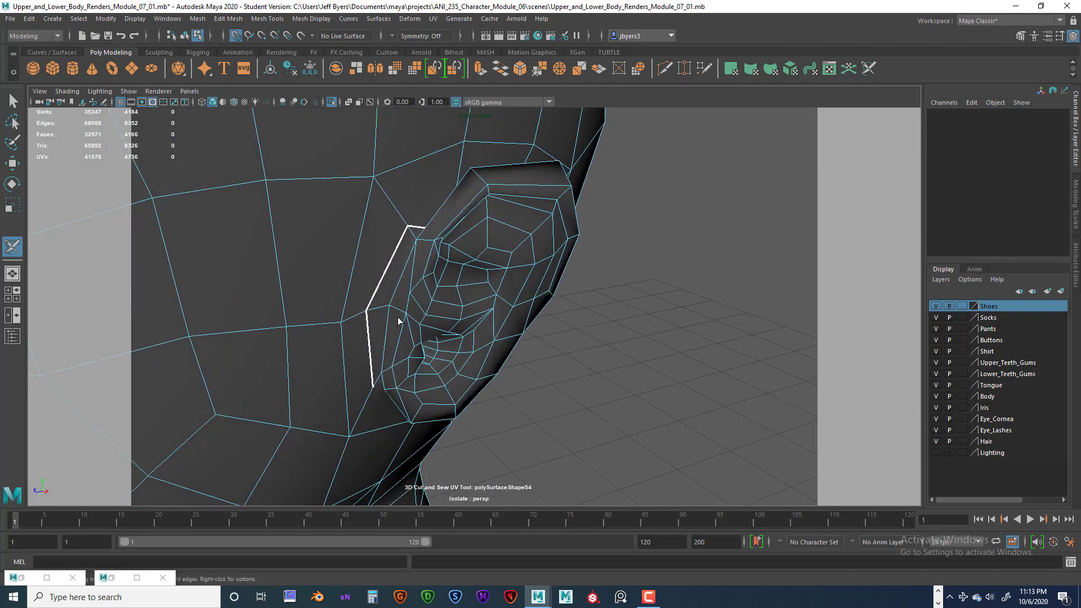
Cut the seam along the ear's upper outer rim and along the inner fold that curves into the ear.
left_click_drag(532, 306, 513, 320, "alt")
left_click(512, 317)
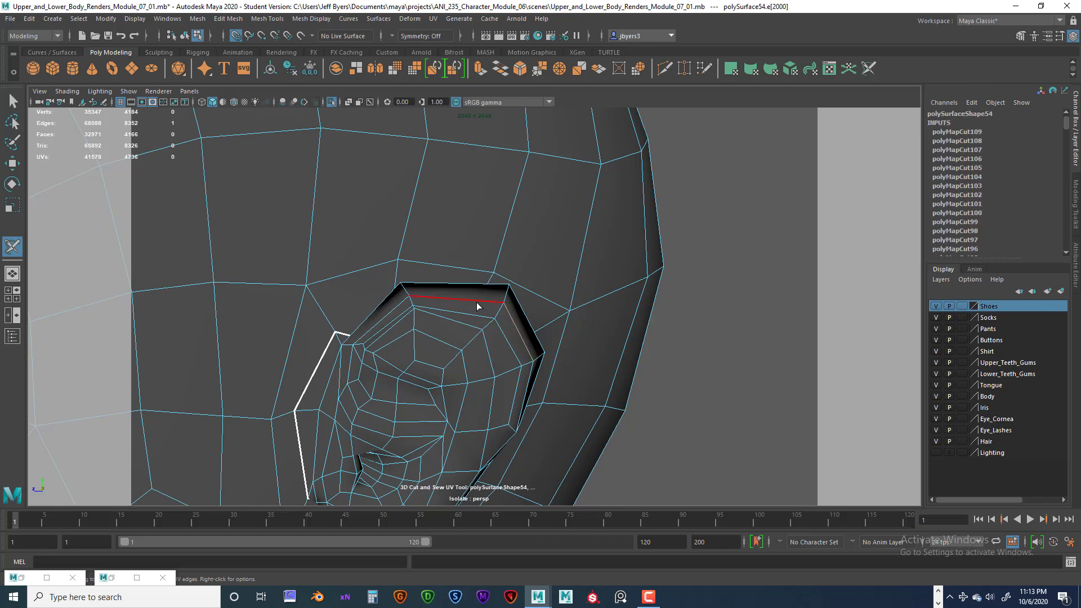
left_click(397, 315)
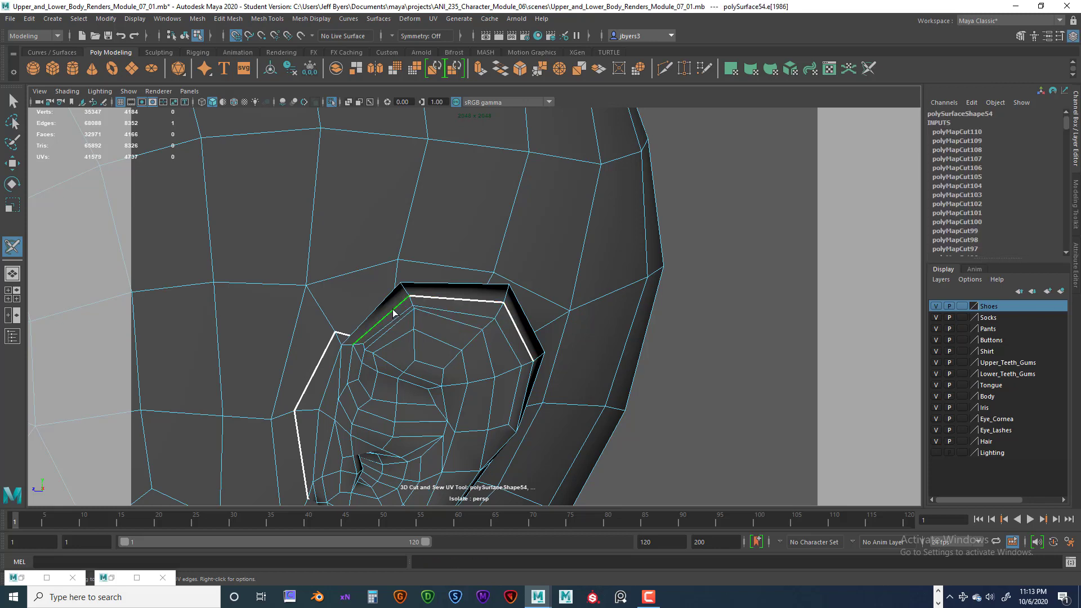
double_click(351, 357)
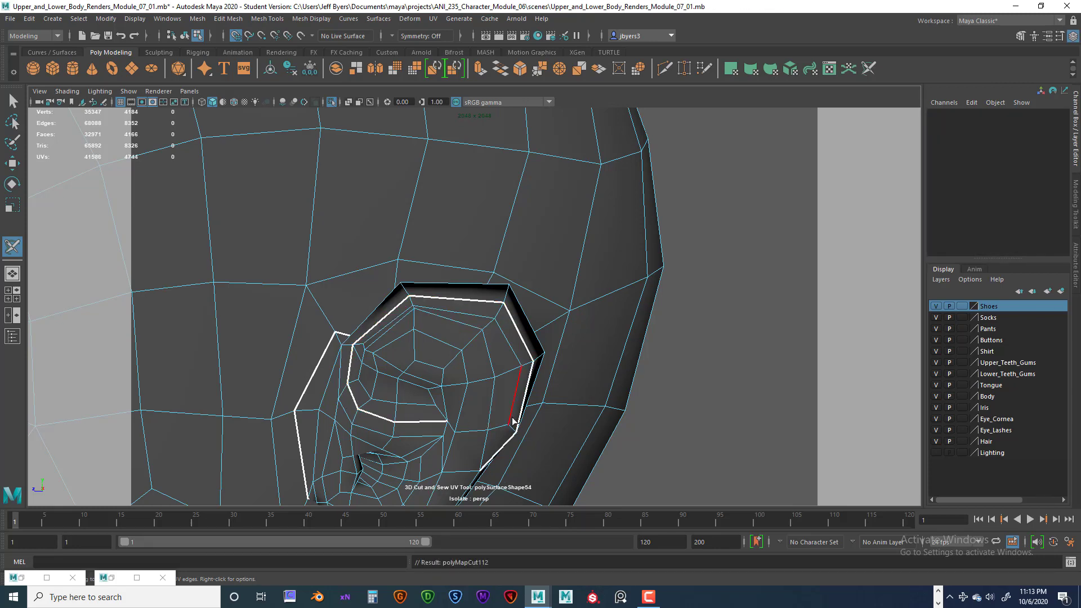
Cut the ear's lower rim seam around the earlobe and join it to the front base seam.
left_click_drag(518, 423, 505, 315, "alt")
double_click(467, 354)
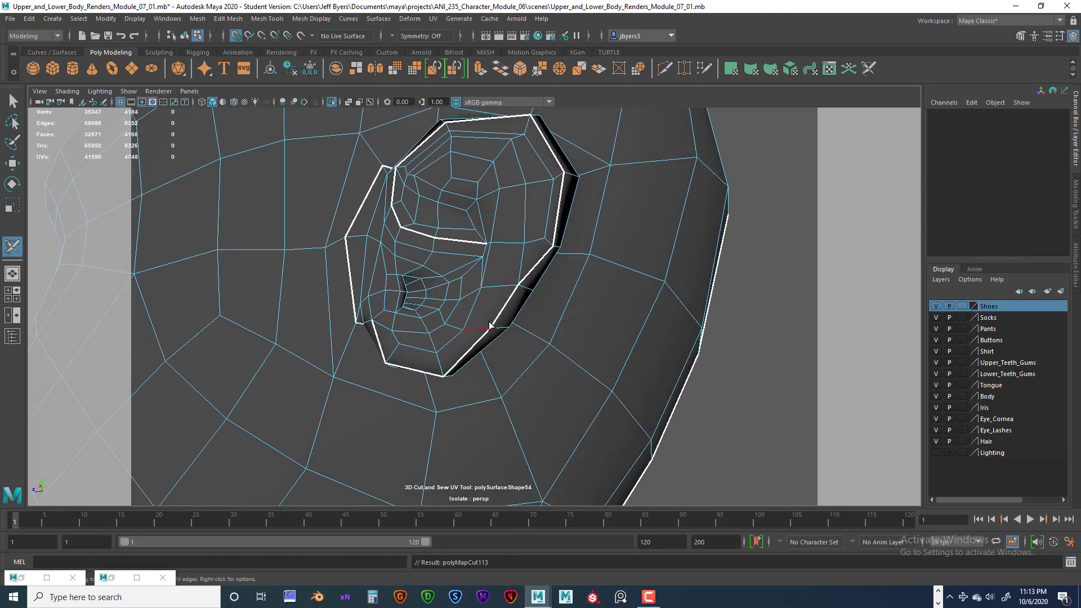
left_click_drag(452, 370, 499, 378, "alt")
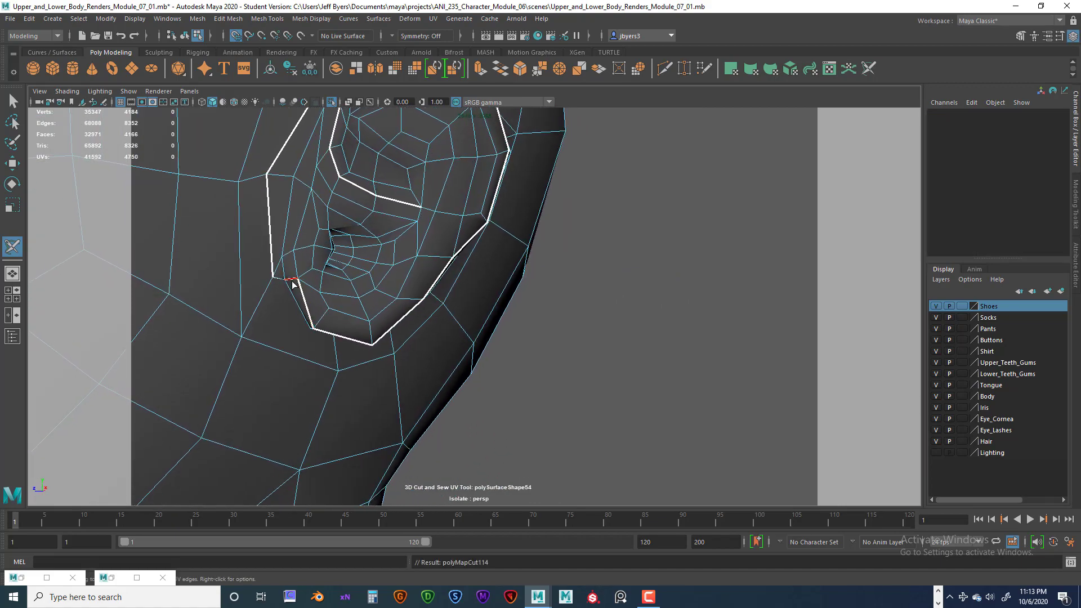
Cut a short seam across the back of the ear between its rim seam and base seam.
left_click_drag(414, 358, 398, 357, "alt")
scroll(483, 340, "down", 5)
left_click_drag(483, 340, 444, 350, "alt")
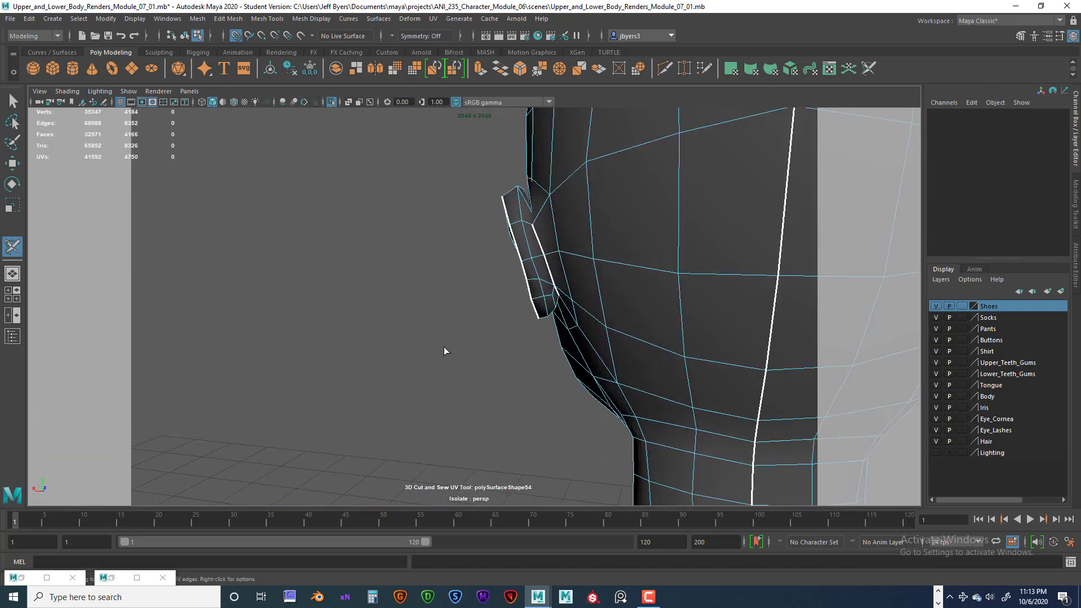
left_click(535, 259)
mouse_move(514, 355)
left_mouse_down("alt")
mouse_move(514, 285)
mouse_move(616, 299)
mouse_move(719, 338)
mouse_move(465, 353)
mouse_move(507, 357)
left_mouse_up("alt")
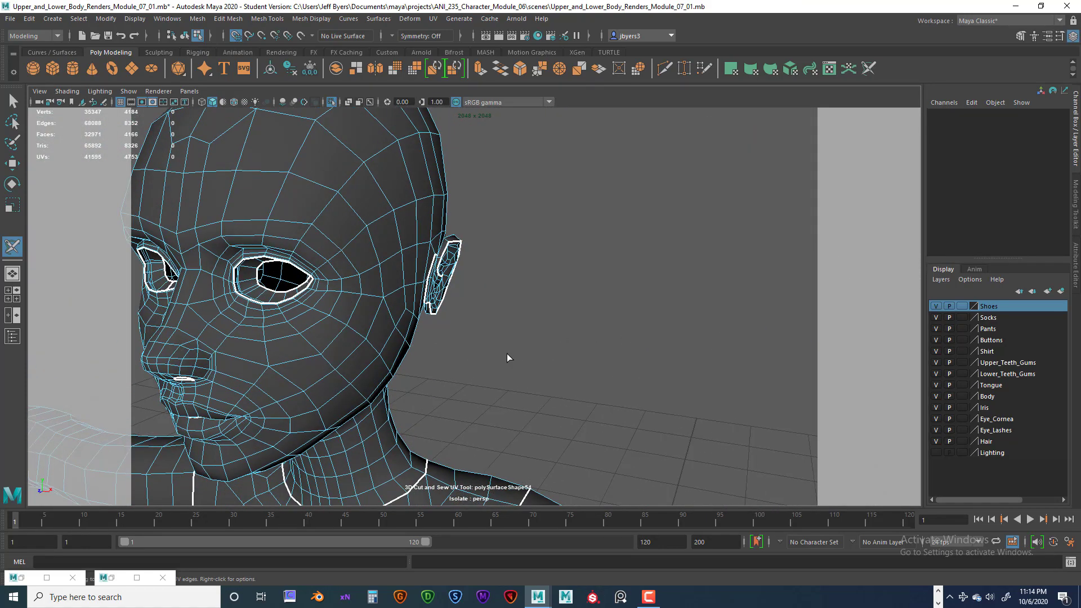
Examine the cut seams around the ear and its inner fold from the front and side of the head.
scroll(507, 355, "down", 3)
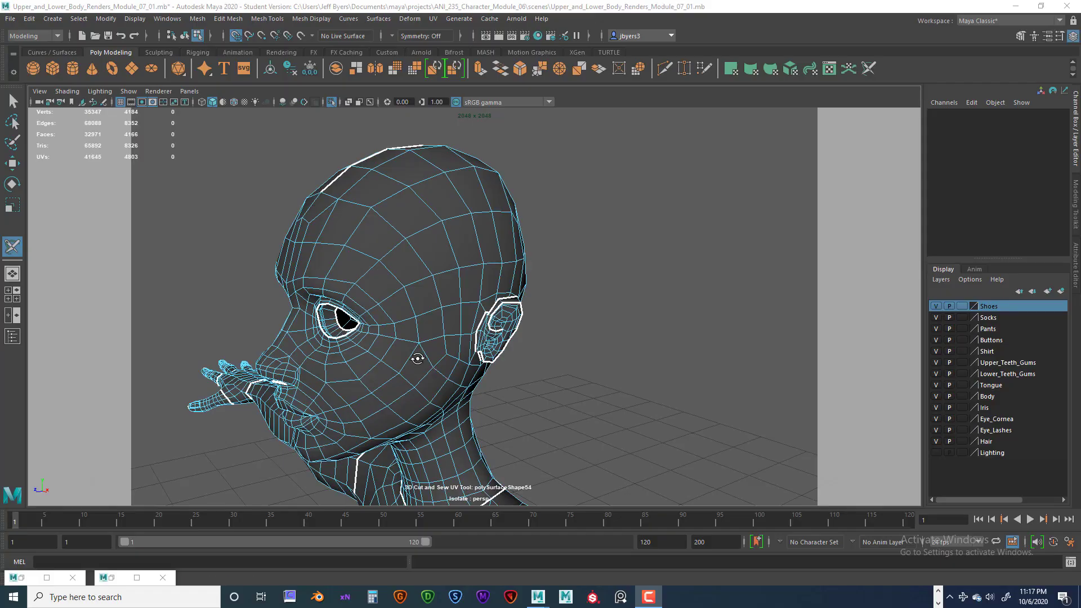
left_click_drag(417, 358, 254, 353, "alt")
scroll(485, 371, "up", 4)
left_click_drag(535, 366, 627, 370, "alt")
scroll(538, 350, "up", 5)
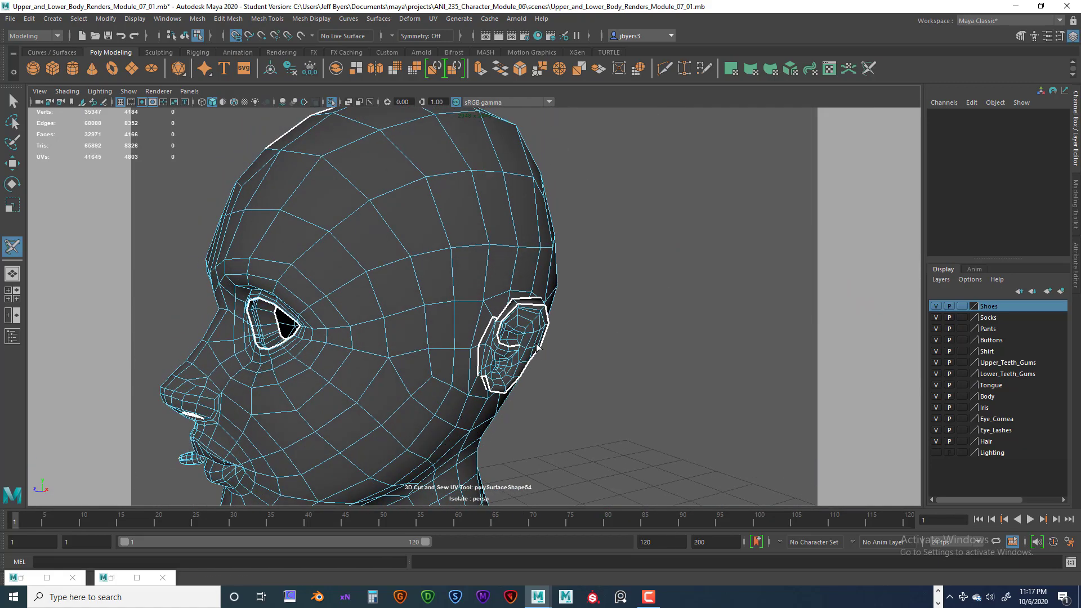
left_click_drag(523, 336, 555, 326, "alt")
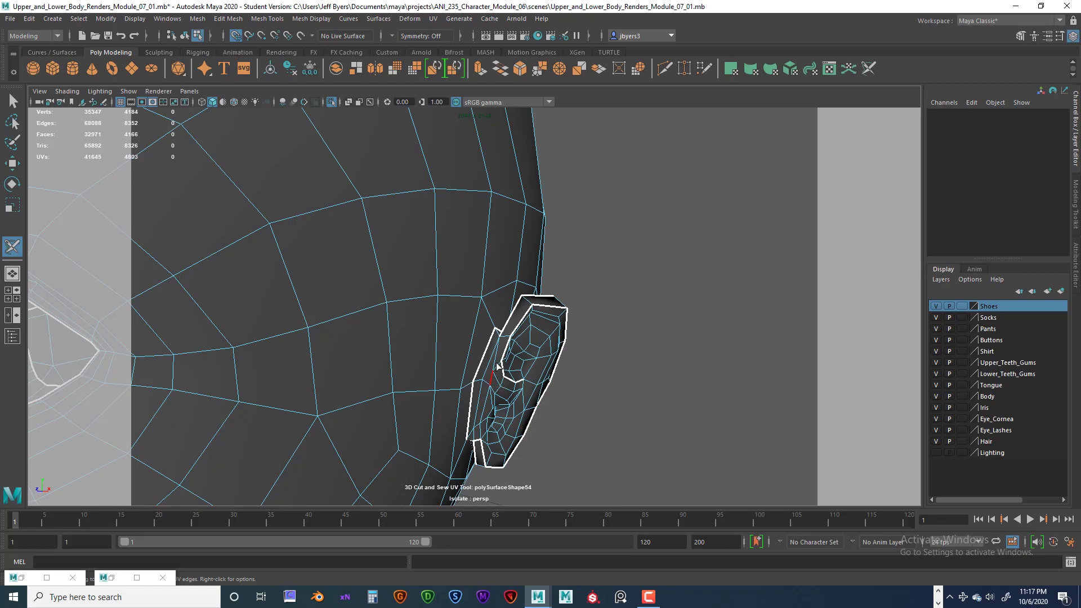
left_click_drag(574, 367, 544, 370, "alt")
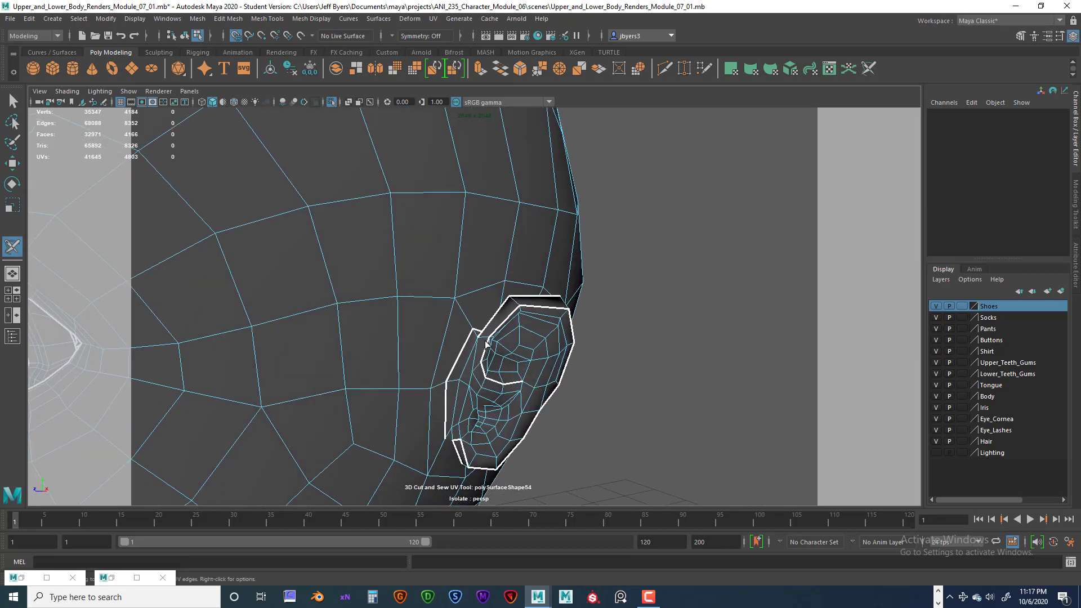
left_click(514, 383)
scroll(544, 389, "down", 10)
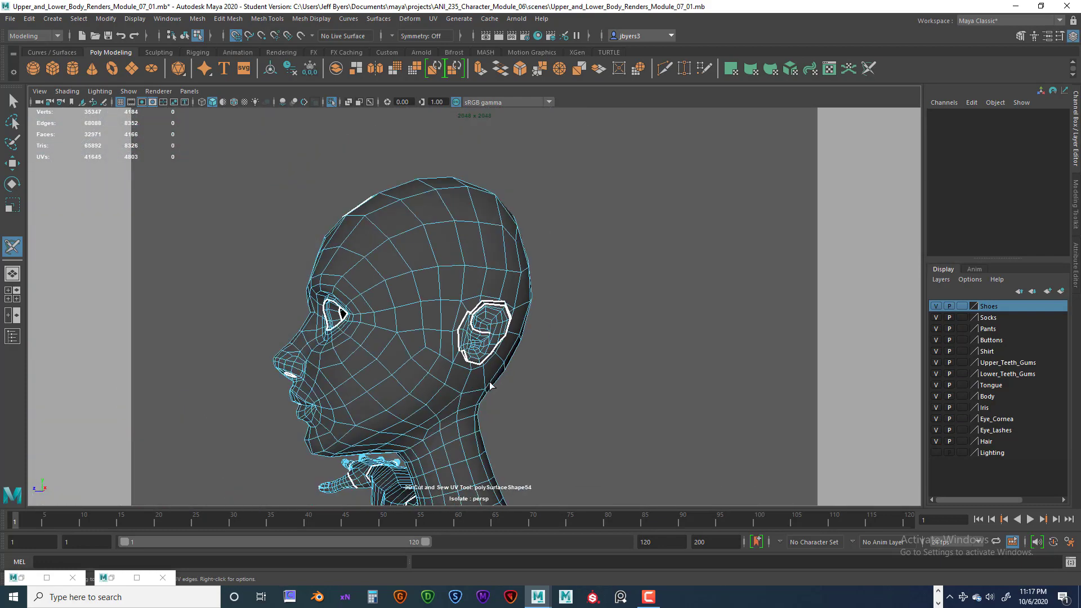
left_click_drag(490, 386, 517, 368, "alt")
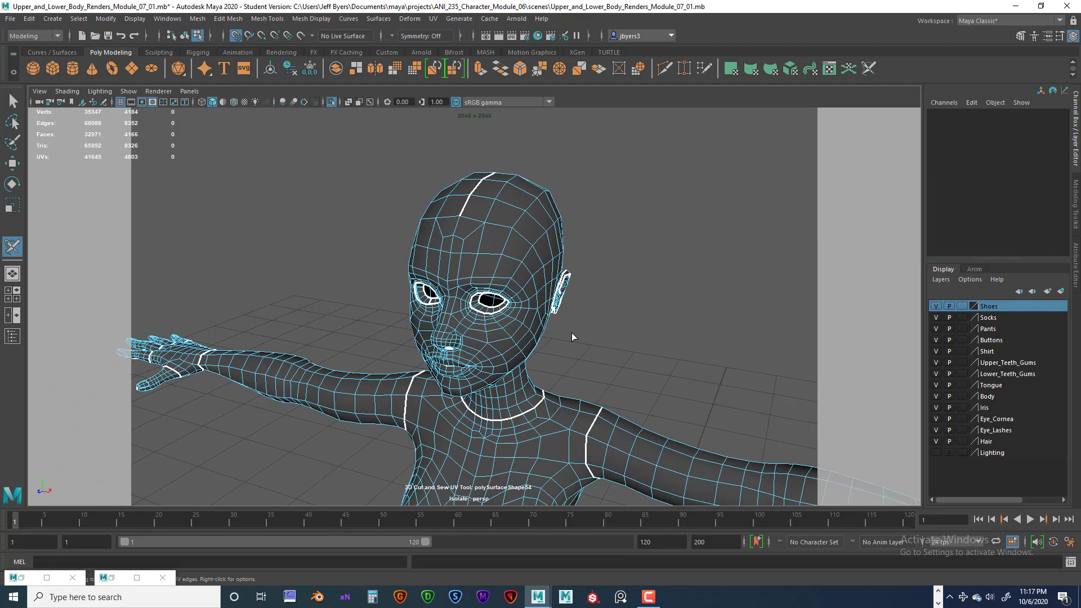
Leave the 3D Cut and Sew UV Tool and return the body mesh to object mode with the whole figure in view.
key("q")
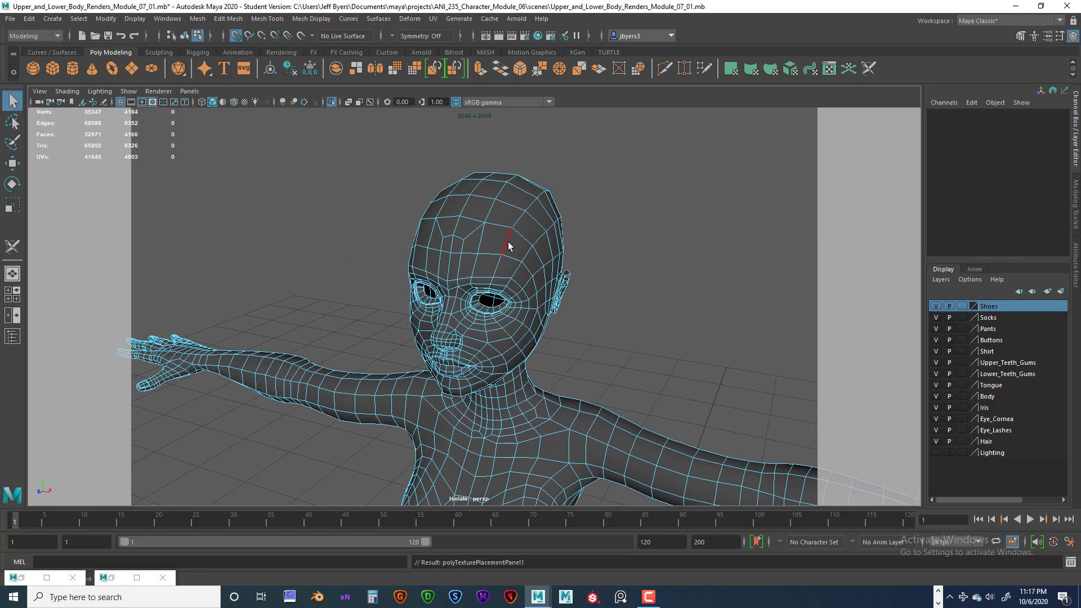
right_click_drag(508, 243, 497, 311)
scroll(510, 321, "down", 6)
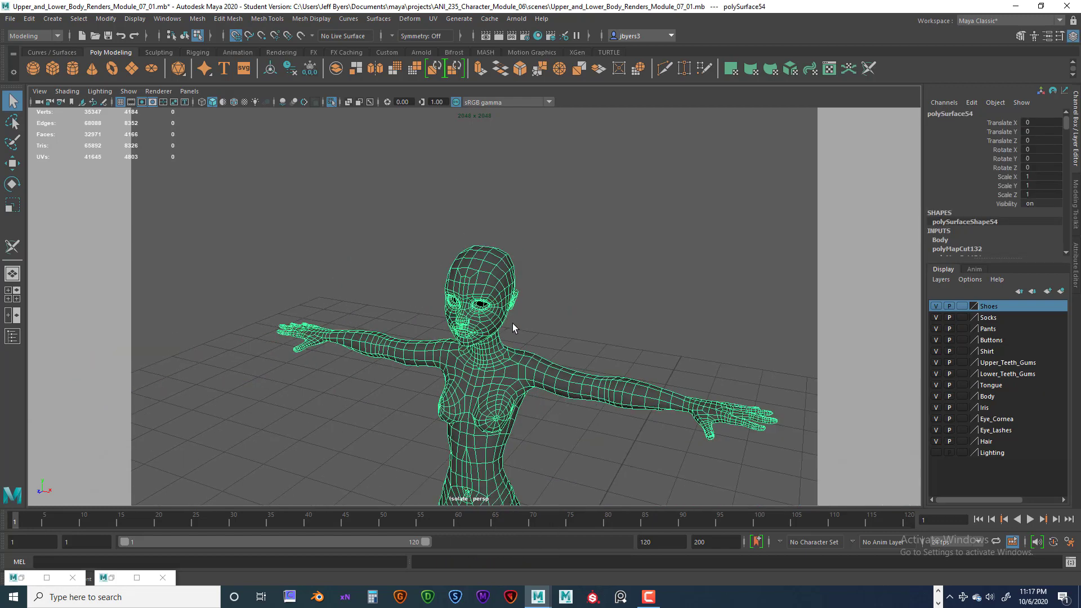
middle_click_drag(534, 356, 541, 275, "alt")
right_click_drag(589, 332, 509, 331, "alt")
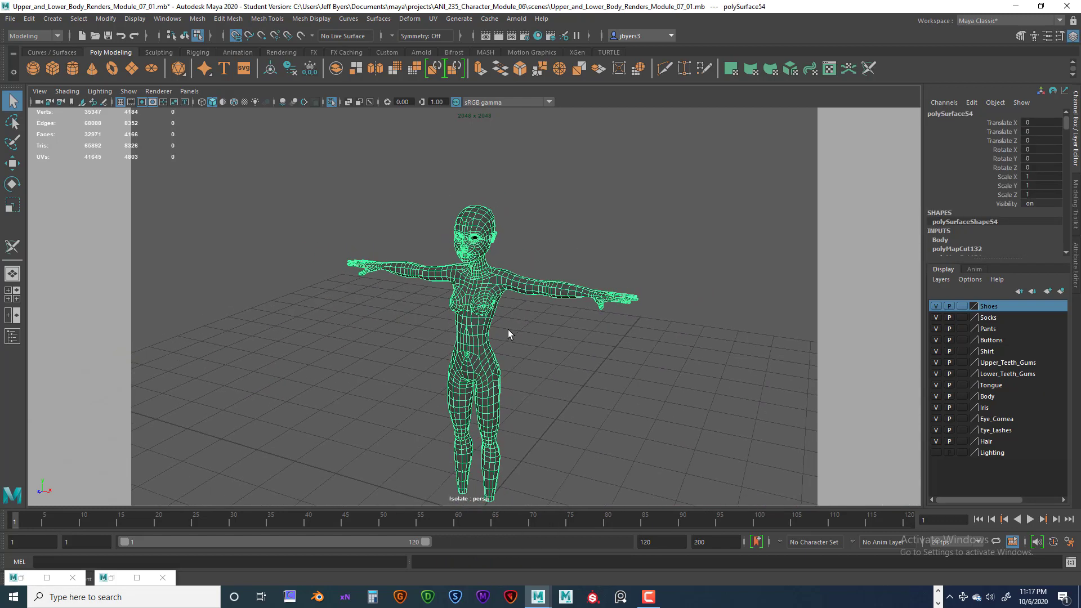
middle_click_drag(511, 339, 521, 288, "alt")
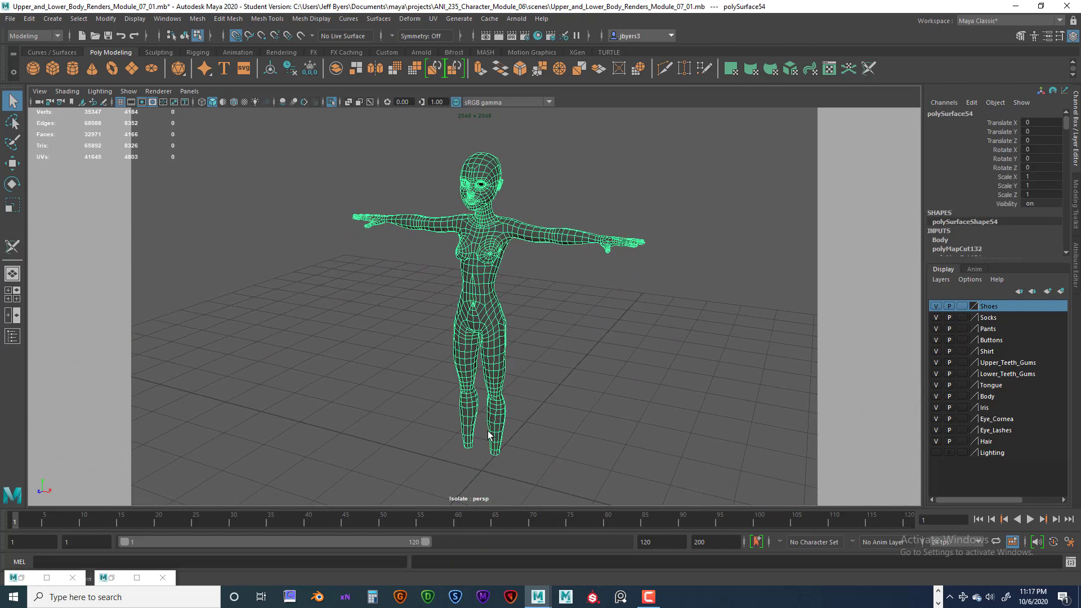
left_click(138, 578)
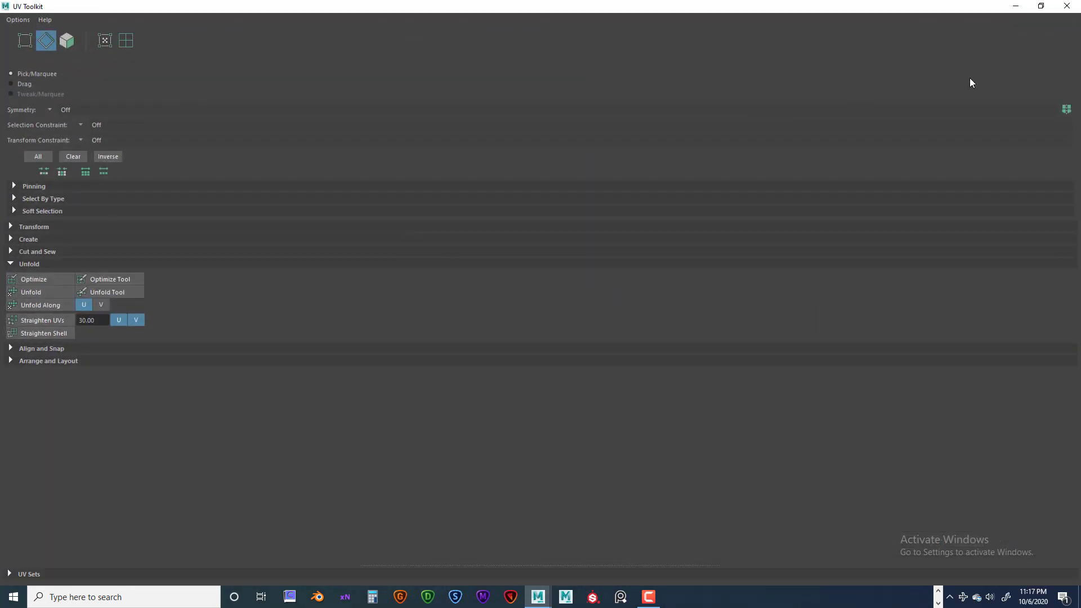
double_click(929, 5)
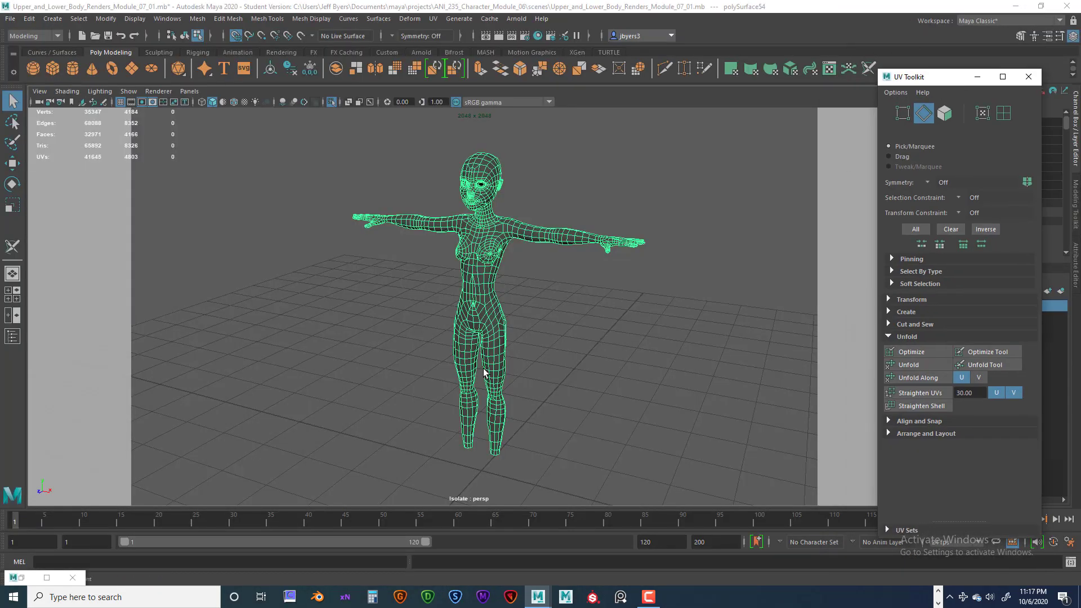
left_click(48, 578)
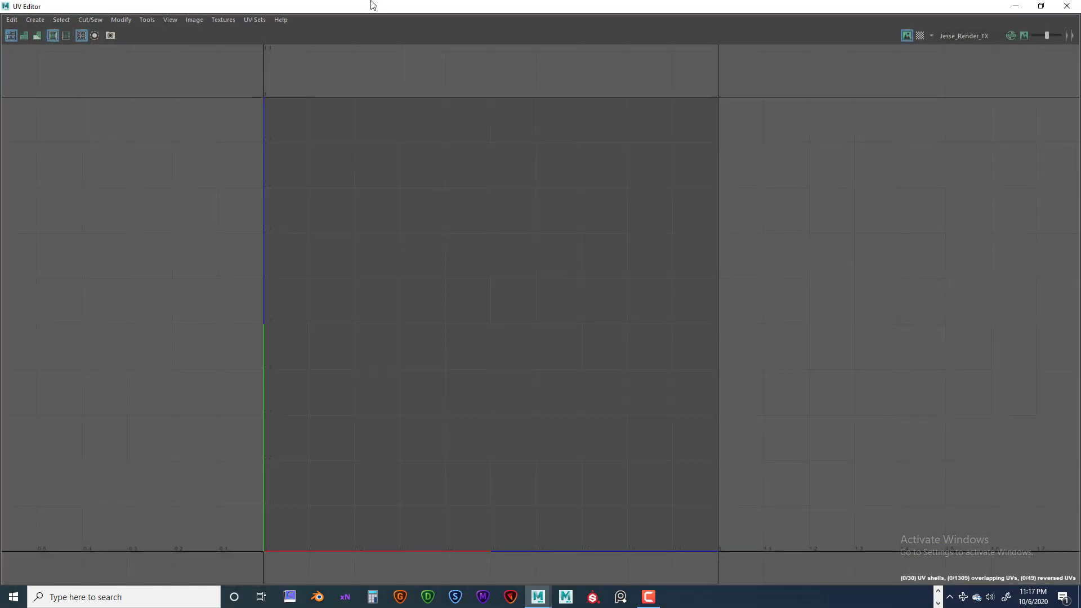
left_click_drag(343, 11, 492, 137)
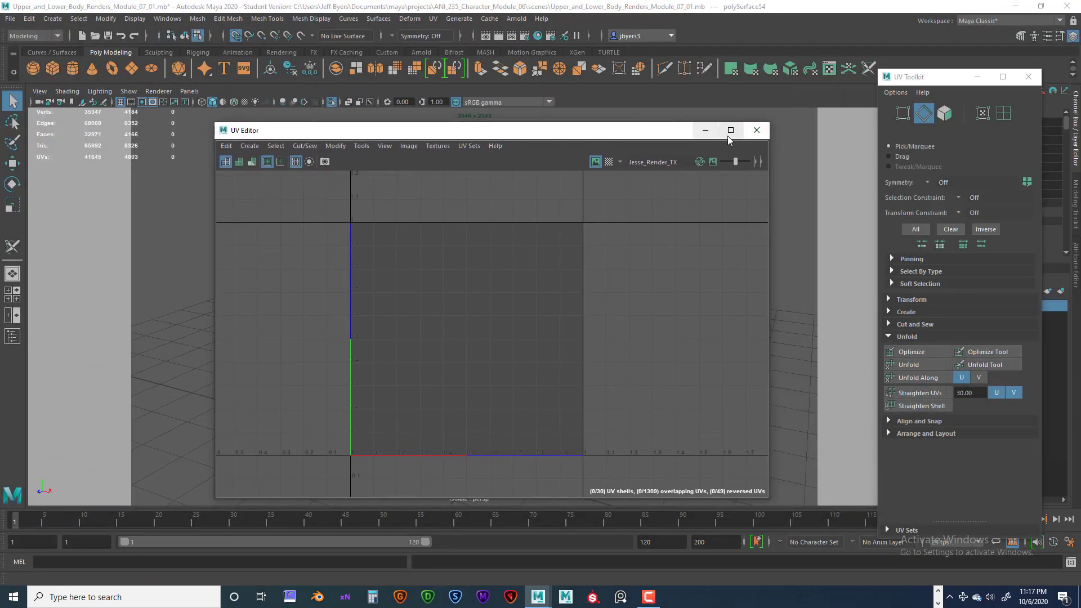
left_click(757, 130)
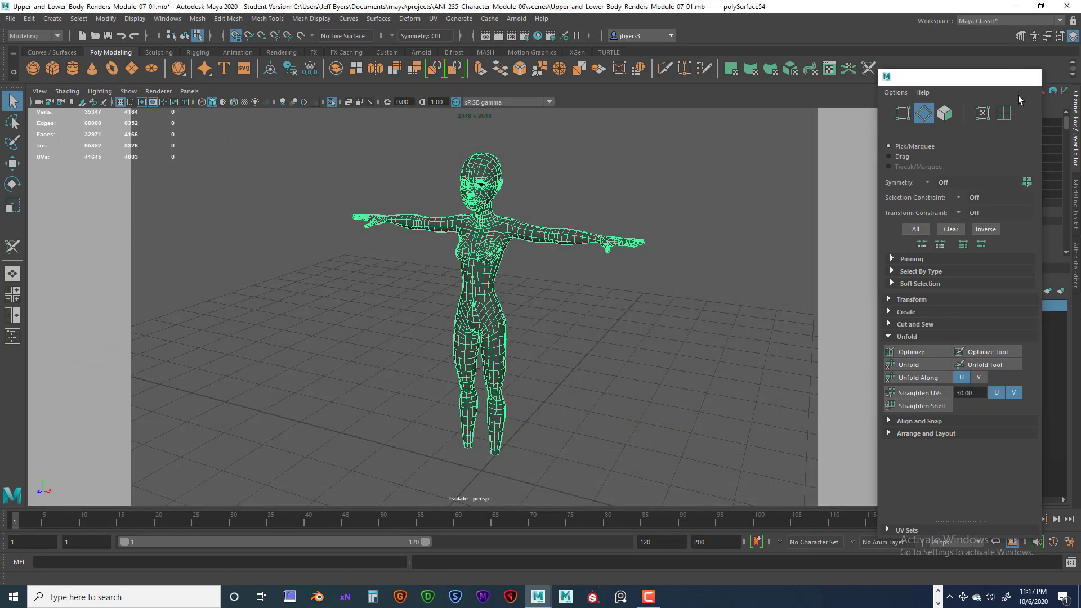
left_click(1033, 76)
Open the UV Editor with the UV Toolkit and arrange both windows so the body model stays visible between them.
left_click(433, 19)
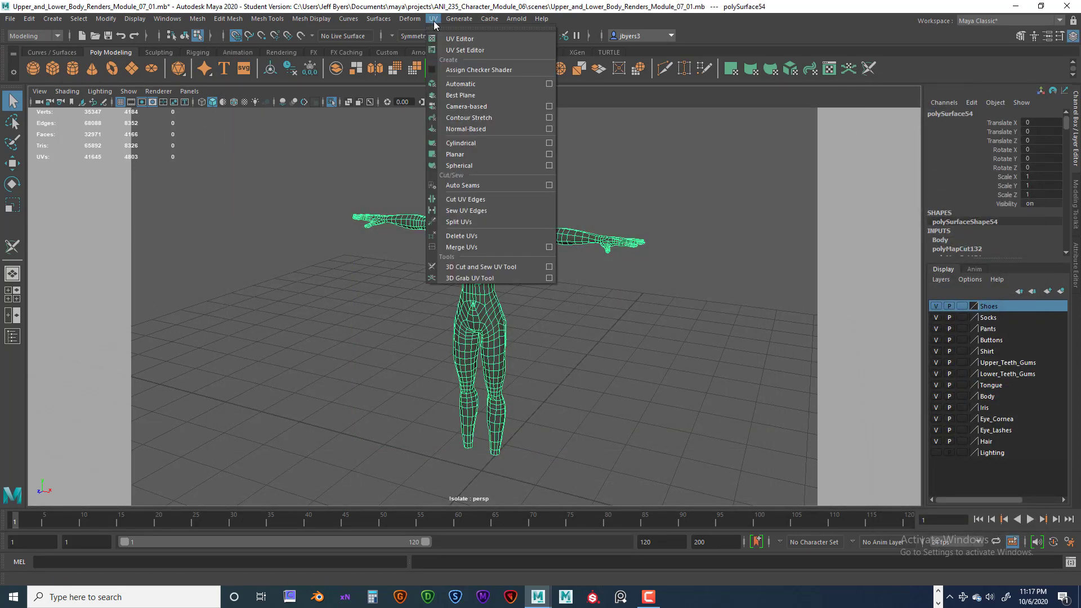
left_click(450, 39)
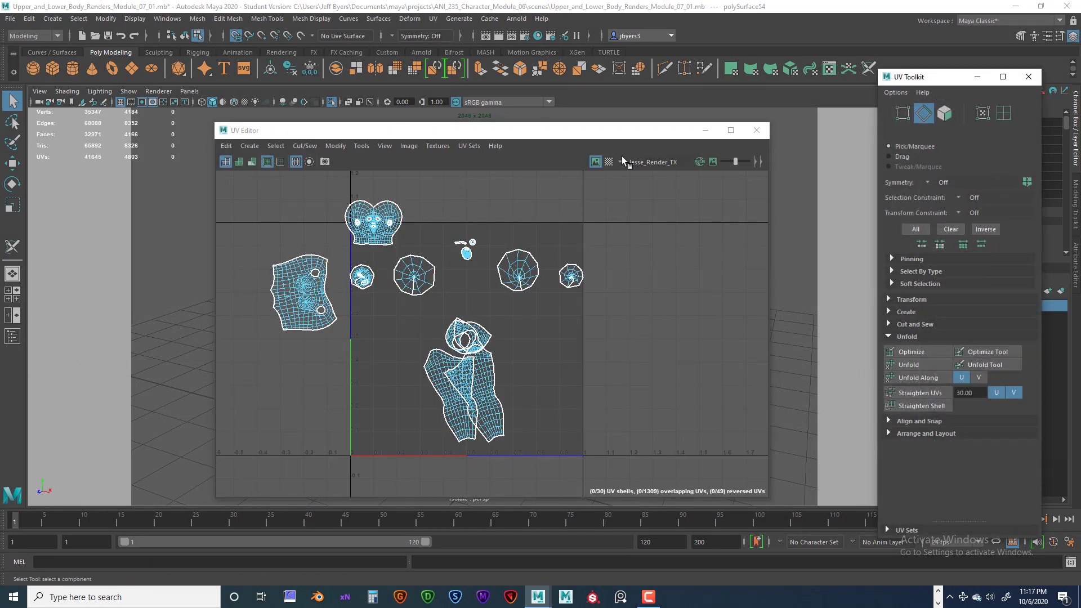
left_click_drag(935, 80, 970, 84)
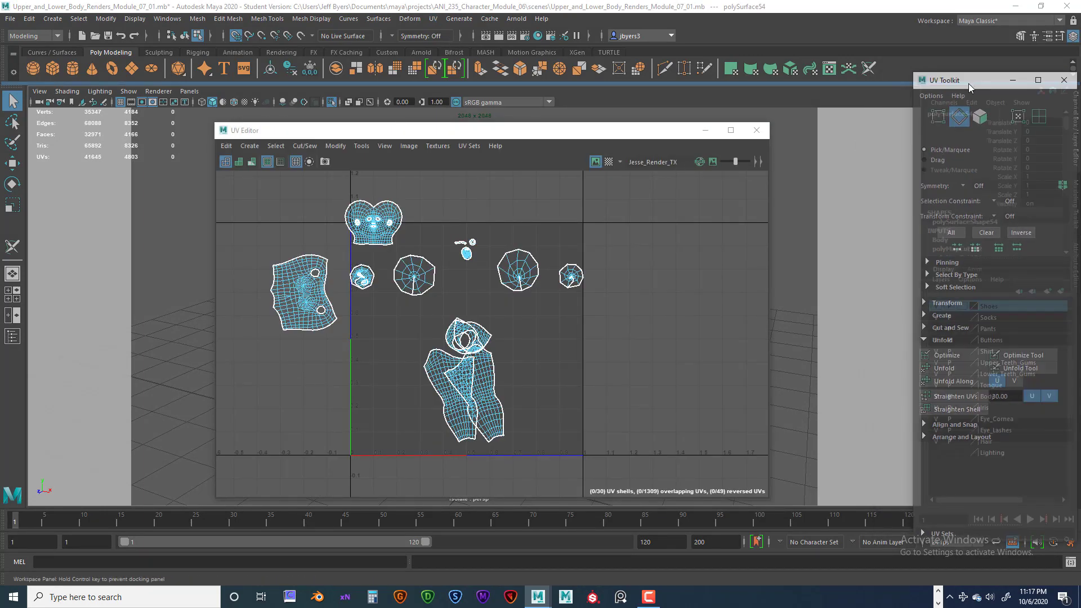
left_click_drag(569, 134, 187, 125)
left_click_drag(954, 83, 875, 89)
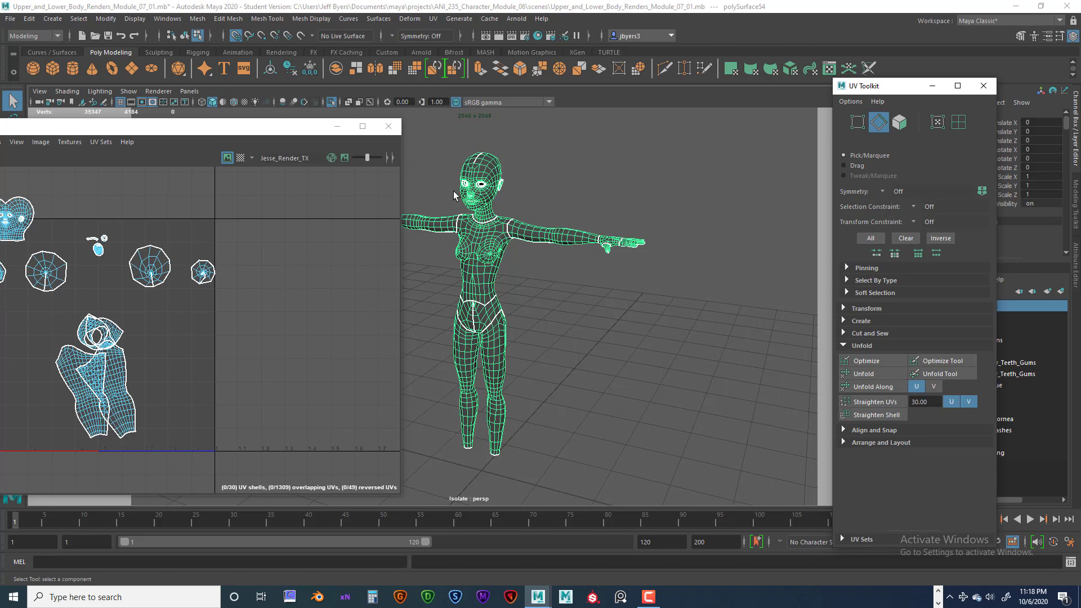
left_click_drag(186, 142, 553, 298)
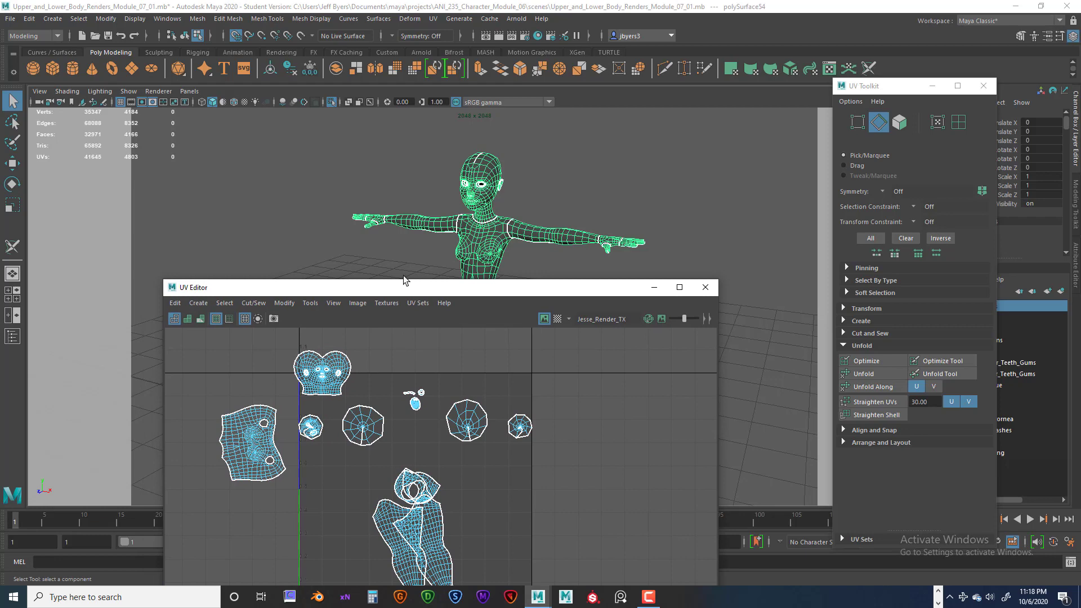
left_click_drag(403, 293, 26, 128)
left_click_drag(145, 120, 161, 124)
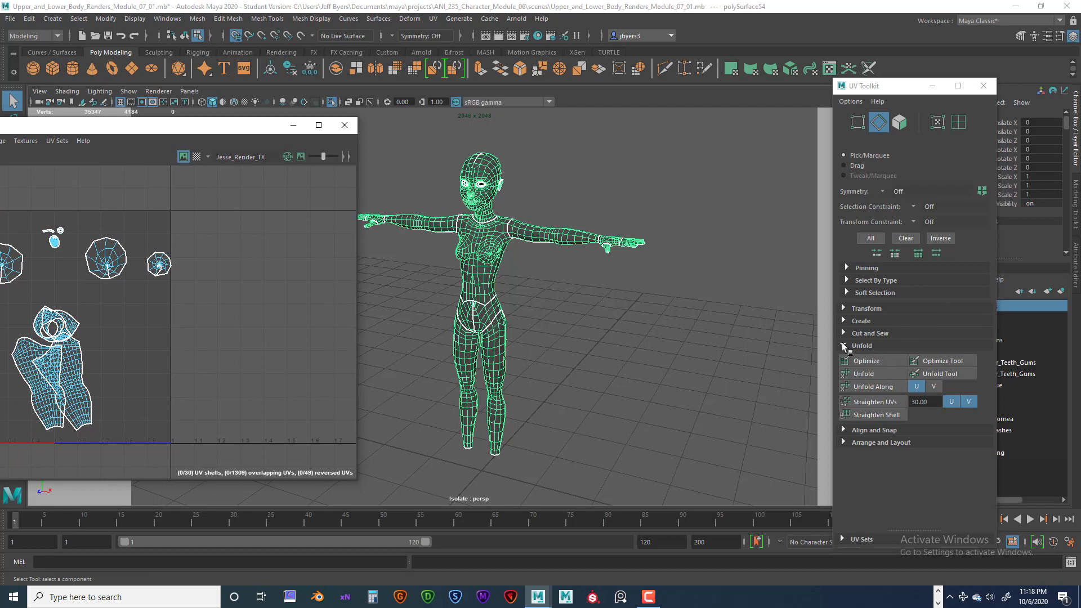
Unfold the body's UVs and place the UV Editor beside the model to inspect the resulting shells.
left_click(860, 374)
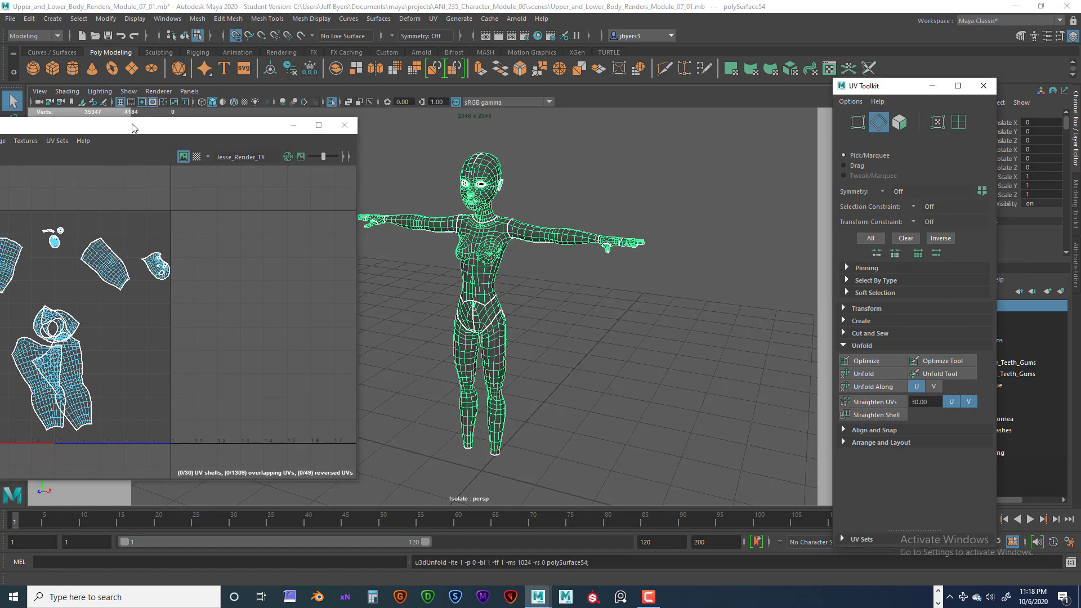
left_click_drag(136, 128, 884, 150)
left_click_drag(387, 236, 163, 236, "alt")
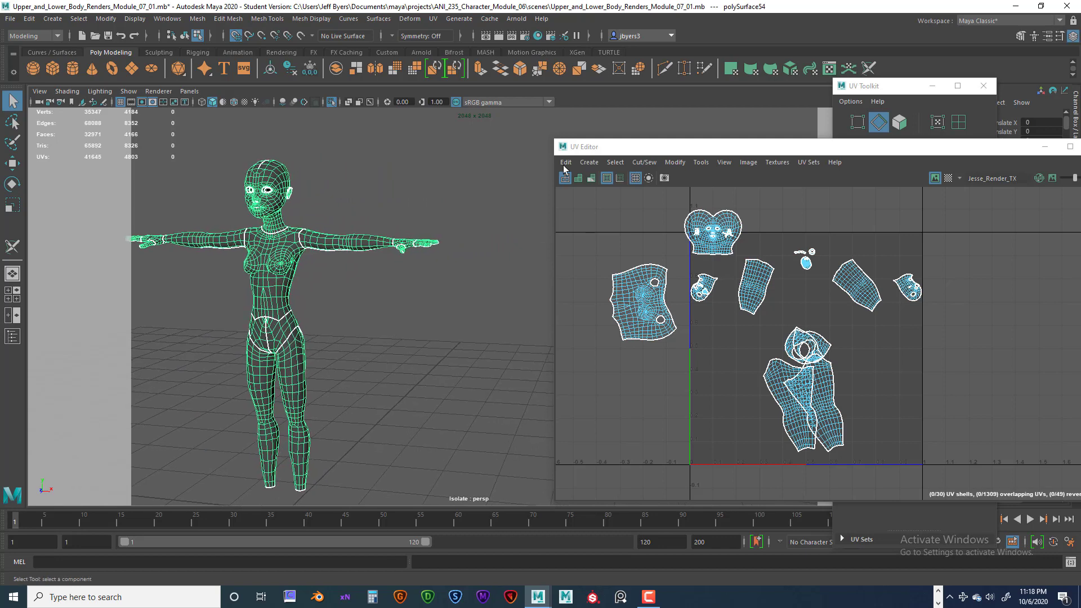
left_click_drag(714, 150, 593, 135)
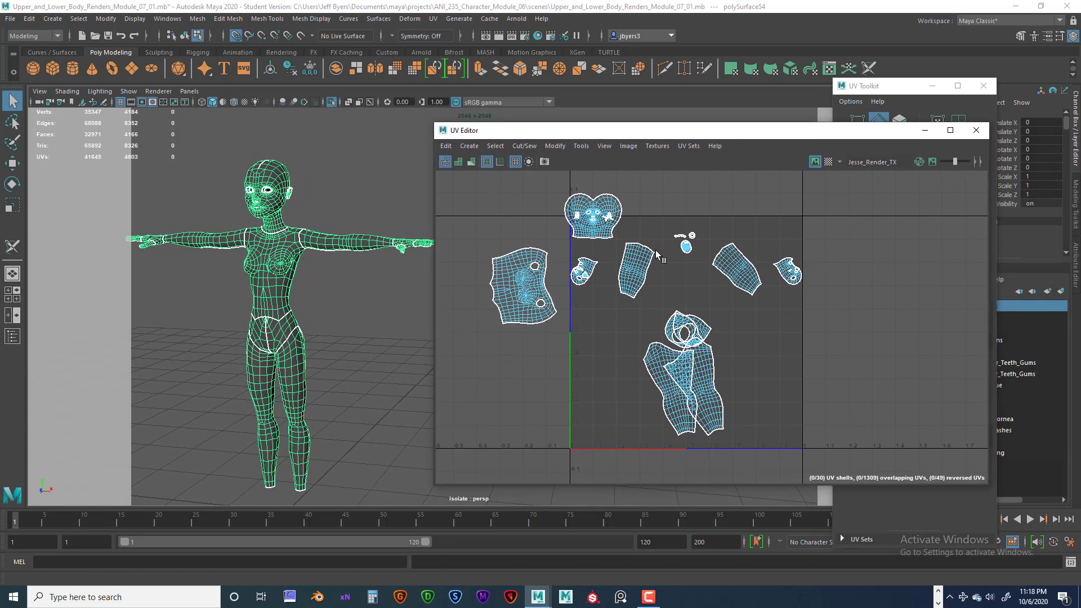
scroll(648, 251, "up", 2)
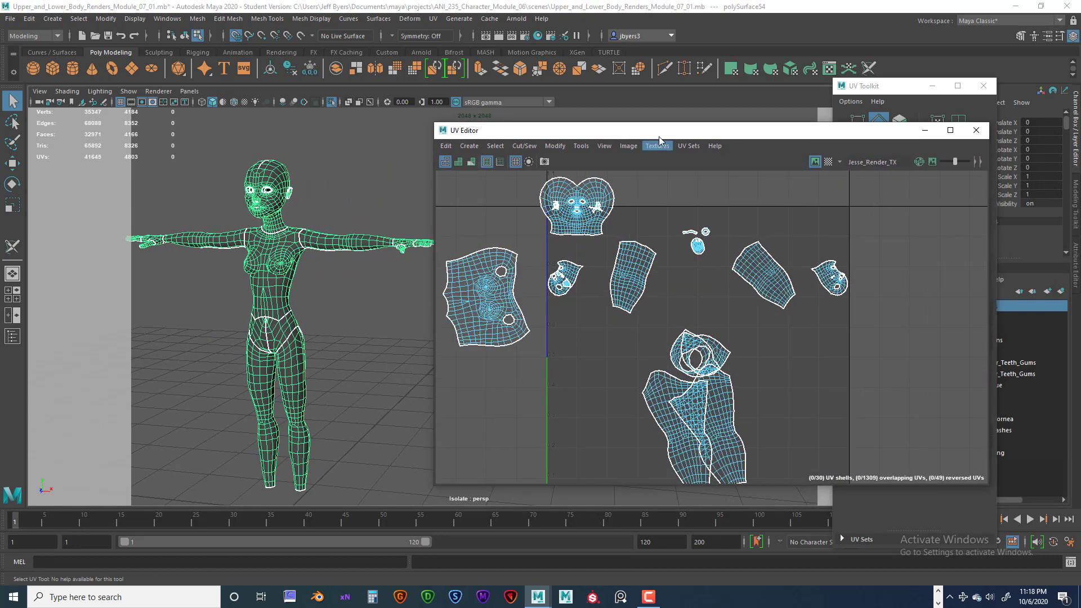
Close the UV Editor and UV Toolkit, and return the body mesh to object mode.
mouse_move(629, 135)
left_mouse_down()
mouse_move(668, 133)
mouse_move(632, 135)
left_mouse_up()
left_click(987, 132)
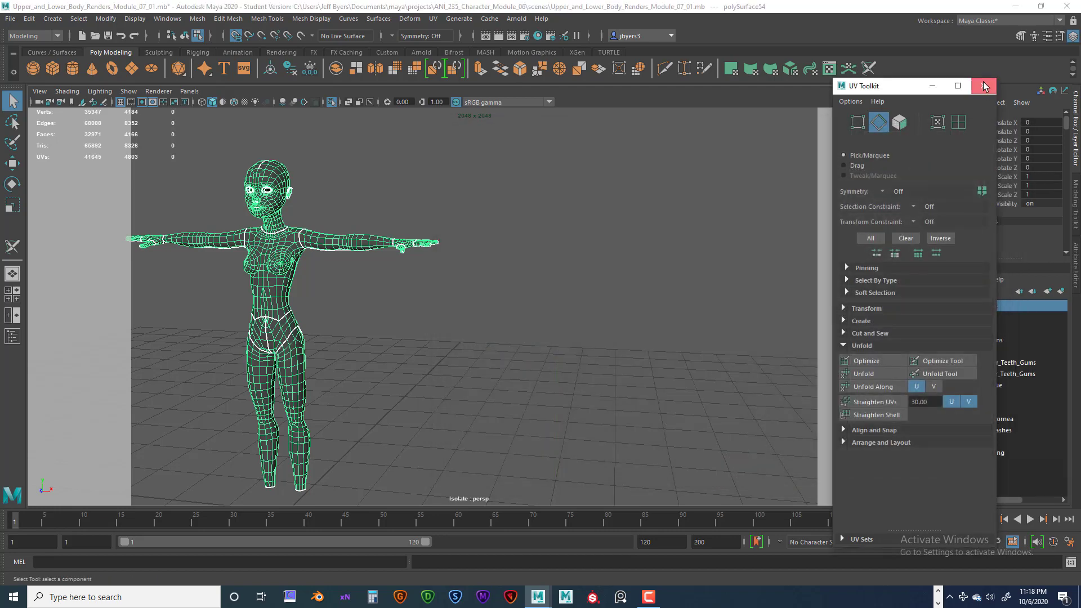
key("f")
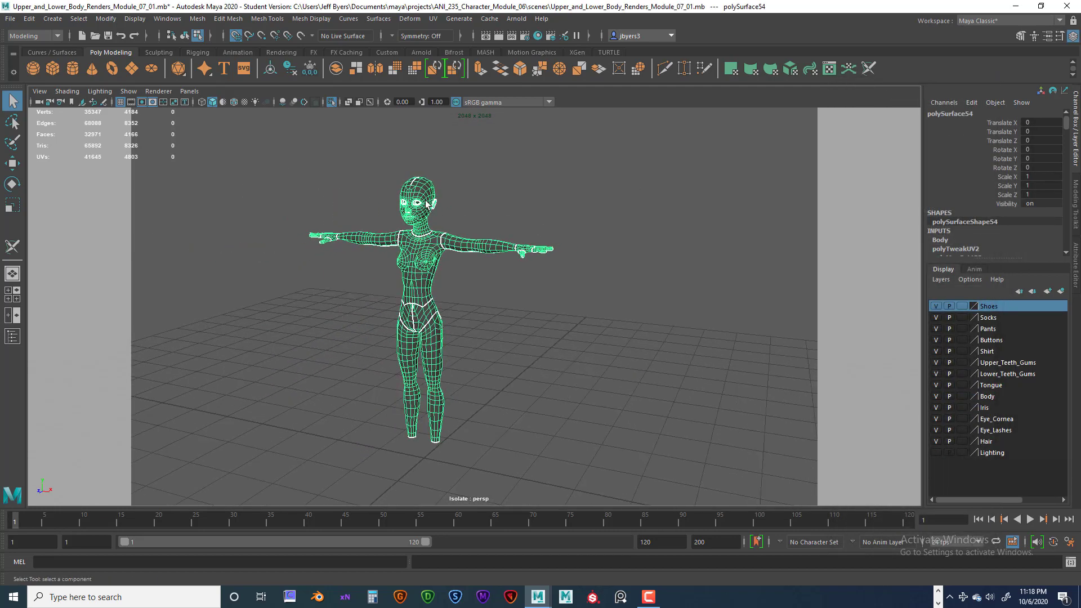
right_click_drag(426, 204, 415, 262)
scroll(422, 242, "up", 3)
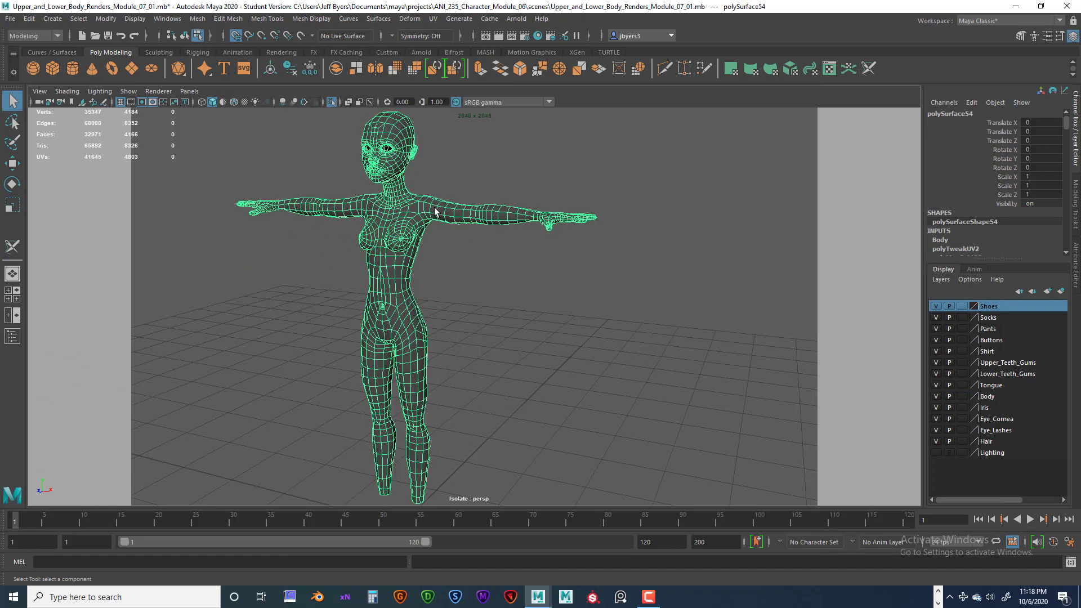
middle_click_drag(435, 211, 489, 222, "alt")
Save the scene as a new file named Upper_and_Lower_Body_Renders_Module_08_Cut_UV_Seams and accept the student version notice.
left_click(10, 19)
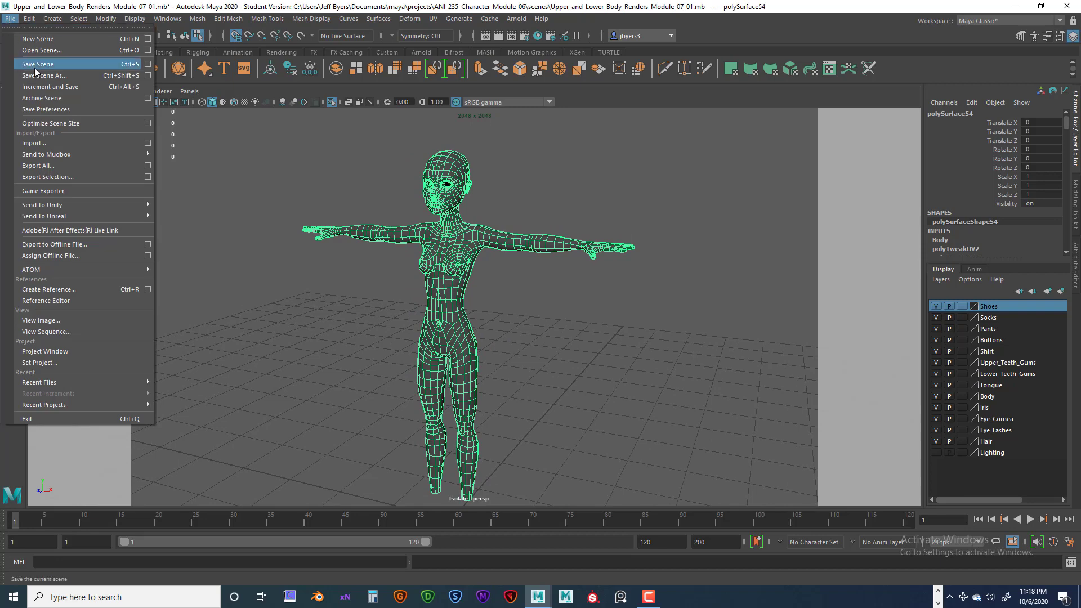
left_click(37, 75)
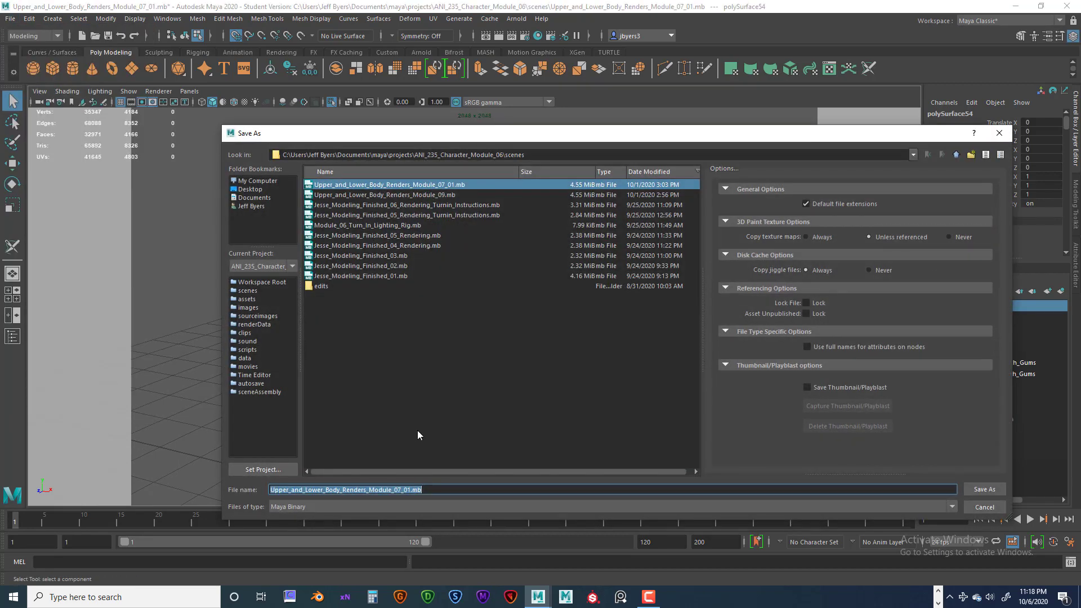
left_click(436, 488)
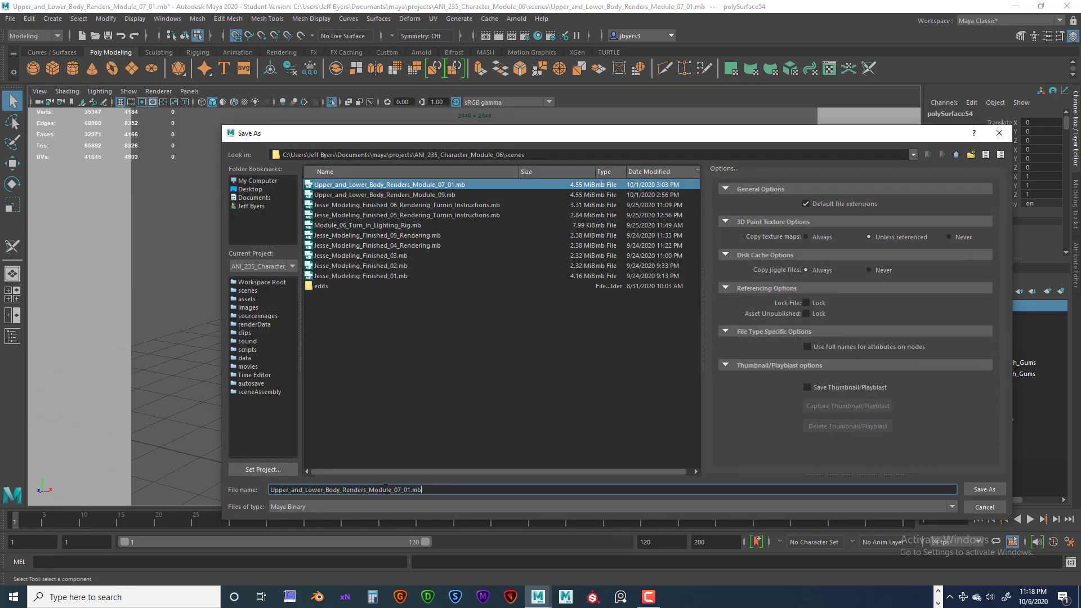
left_click_drag(410, 488, 427, 488)
type("8")
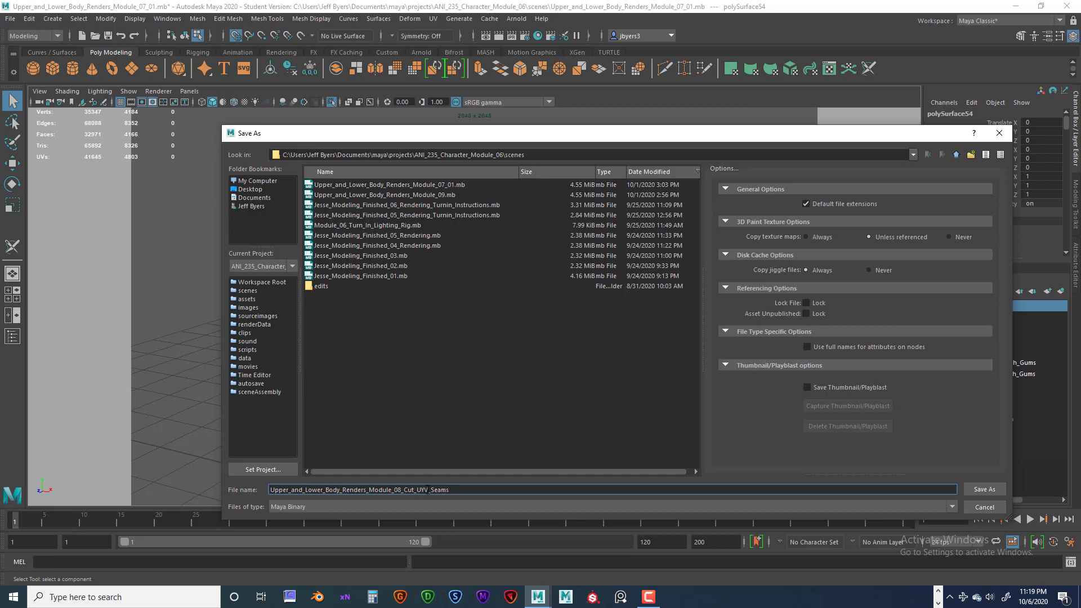
key("BackSpace")
left_click(970, 490)
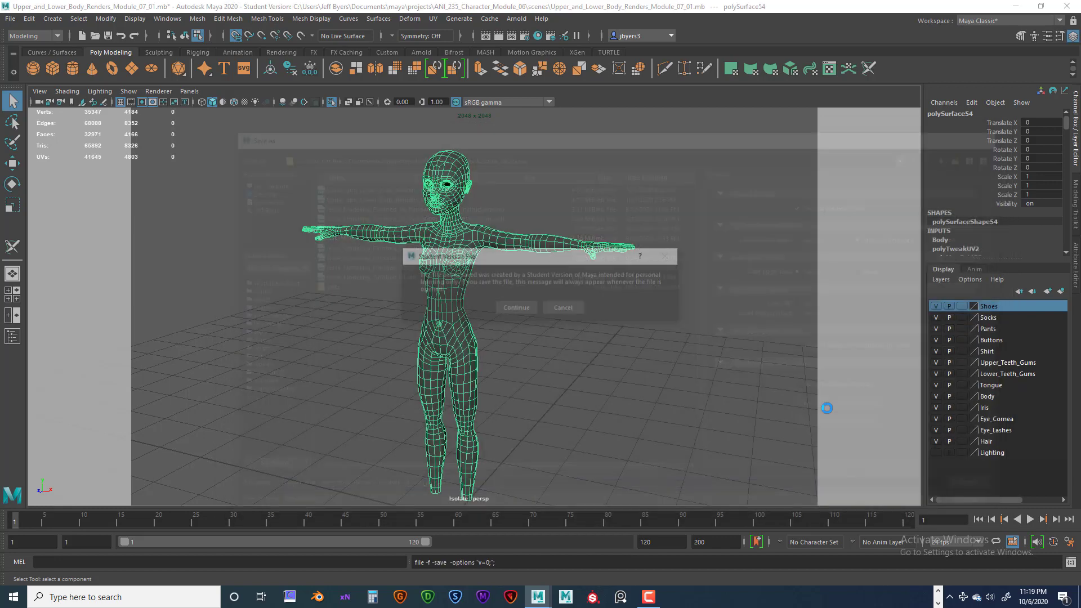
left_click(517, 308)
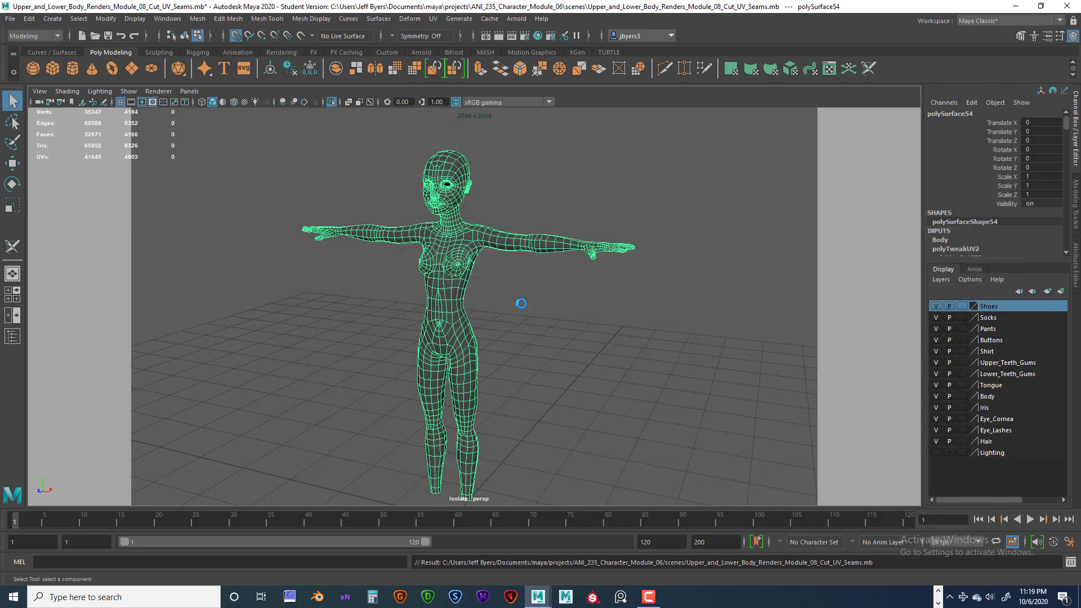